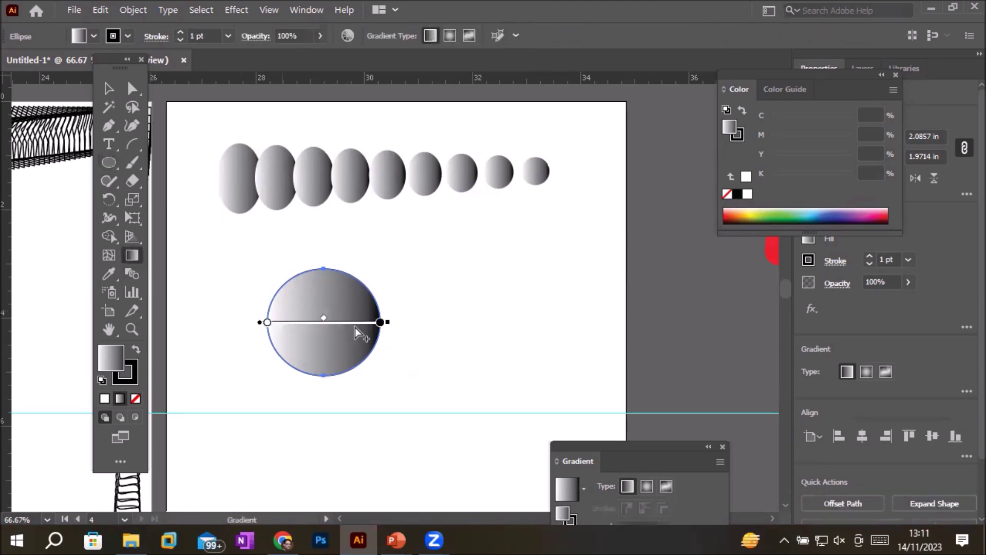
- Change the selected ellipse's gradient type to radial, comparing it with linear
{"action": "left_click", "coordinate": [379, 323]}
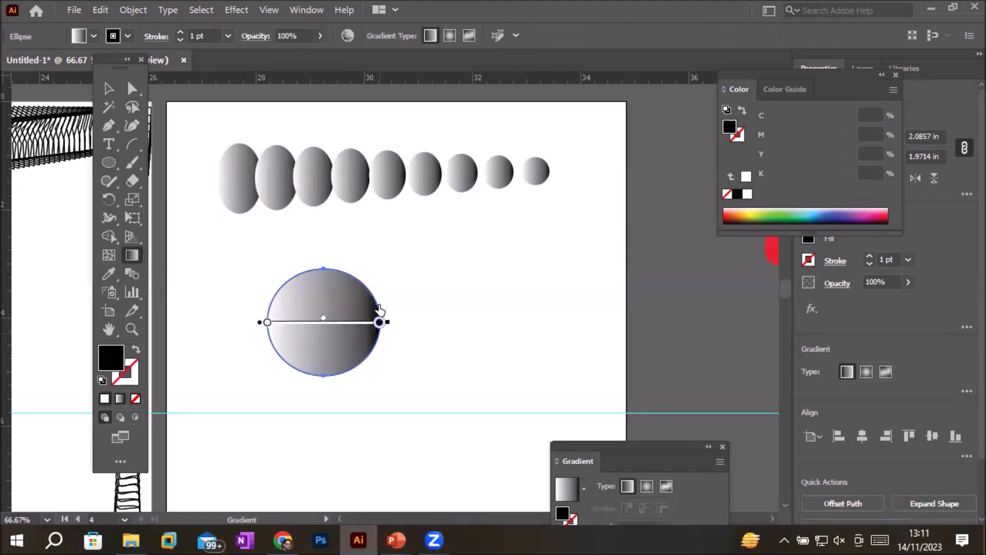
{"action": "mouse_move", "coordinate": [394, 318]}
{"action": "left_mouse_down"}
{"action": "mouse_move", "coordinate": [597, 305]}
{"action": "mouse_move", "coordinate": [294, 314]}
{"action": "mouse_move", "coordinate": [434, 313]}
{"action": "mouse_move", "coordinate": [389, 313]}
{"action": "left_mouse_up"}
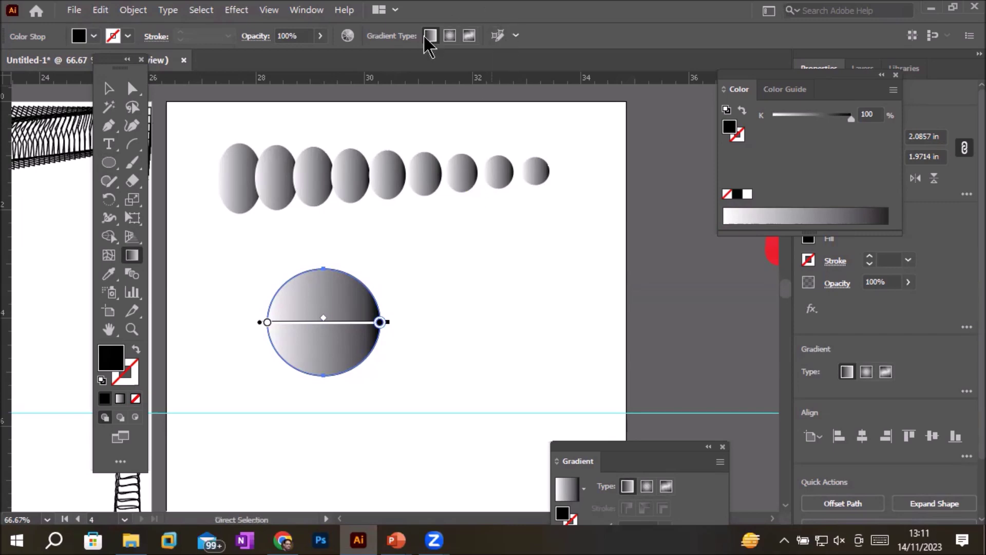
{"action": "left_click", "coordinate": [450, 36]}
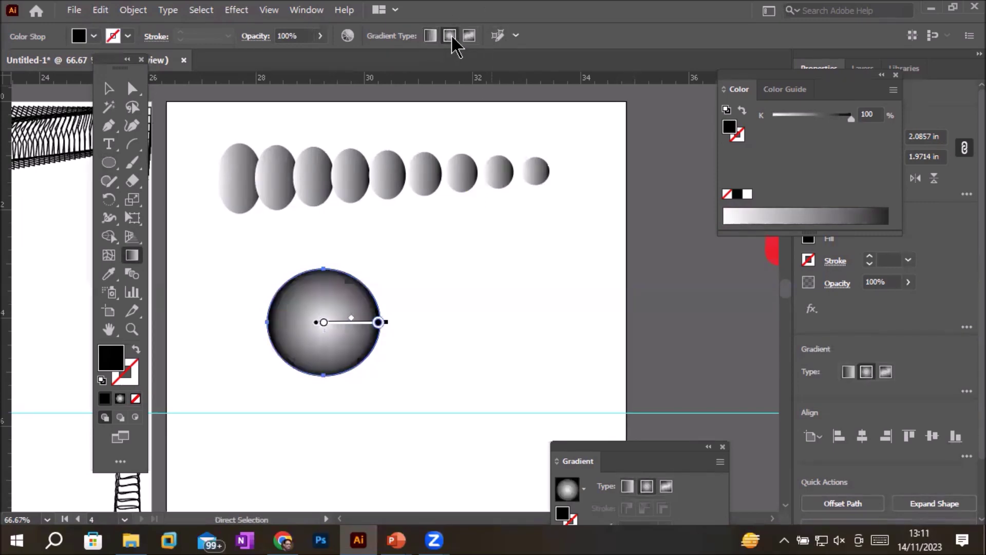
{"action": "left_click", "coordinate": [429, 36]}
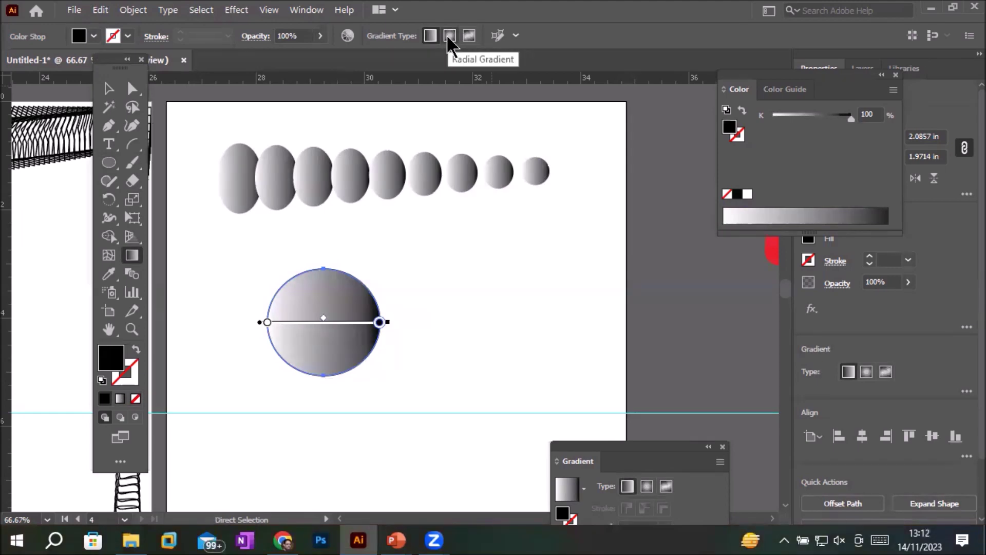
{"action": "left_click", "coordinate": [450, 44]}
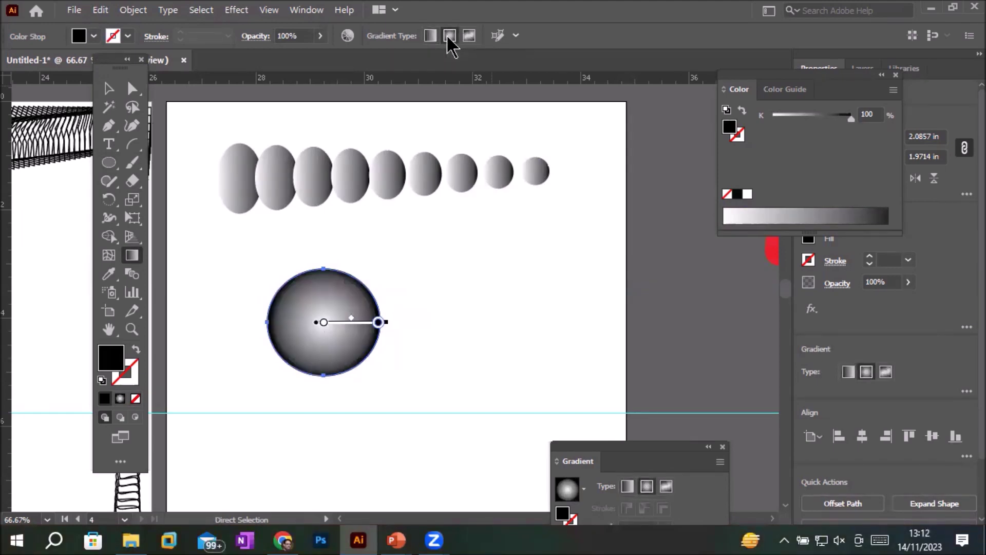
{"action": "left_click", "coordinate": [514, 36]}
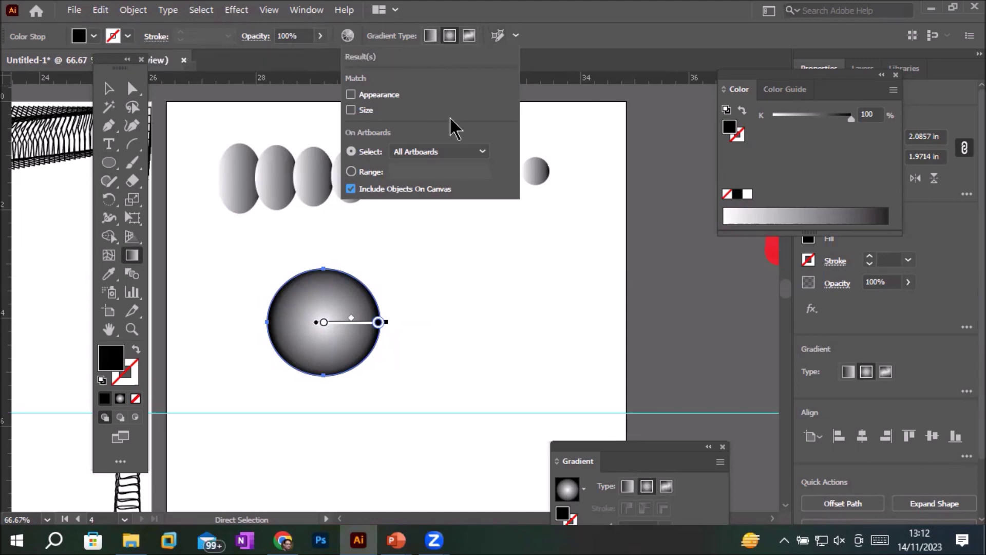
{"action": "left_click", "coordinate": [308, 304]}
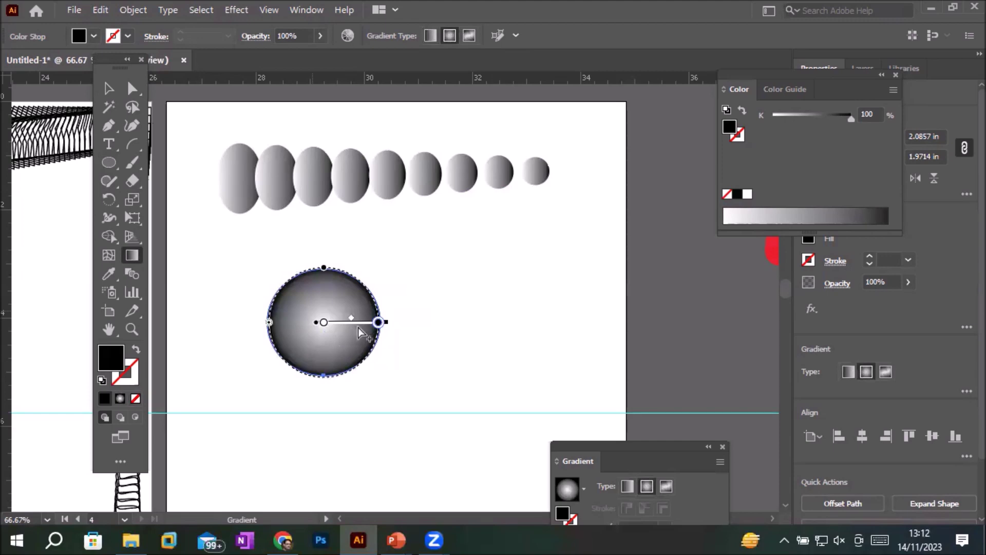
- Slide the radial gradient's white colour stop toward the ellipse's edge and return it near the centre, at about 4.22% location
{"action": "left_click", "coordinate": [323, 323]}
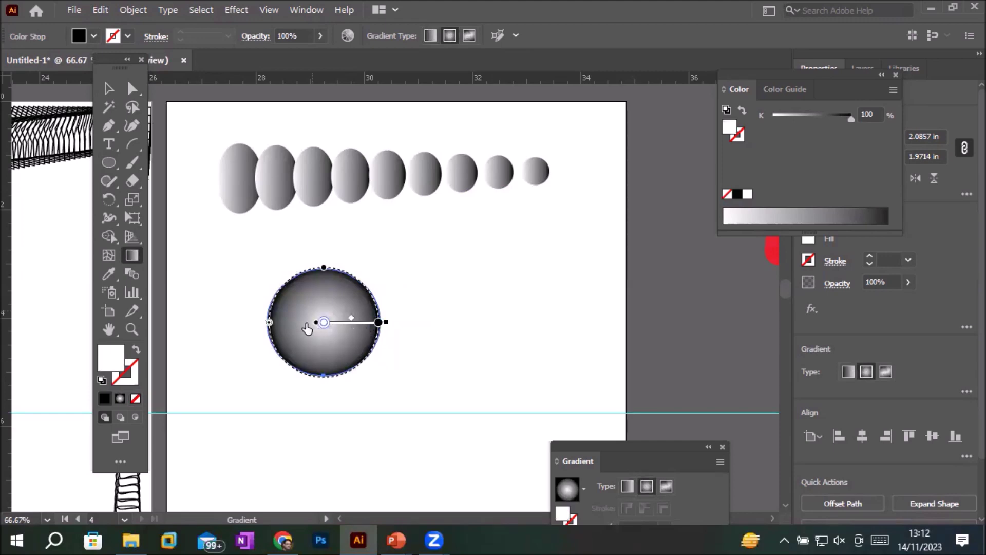
{"action": "left_click_drag", "start_coordinate": [325, 329], "coordinate": [367, 324]}
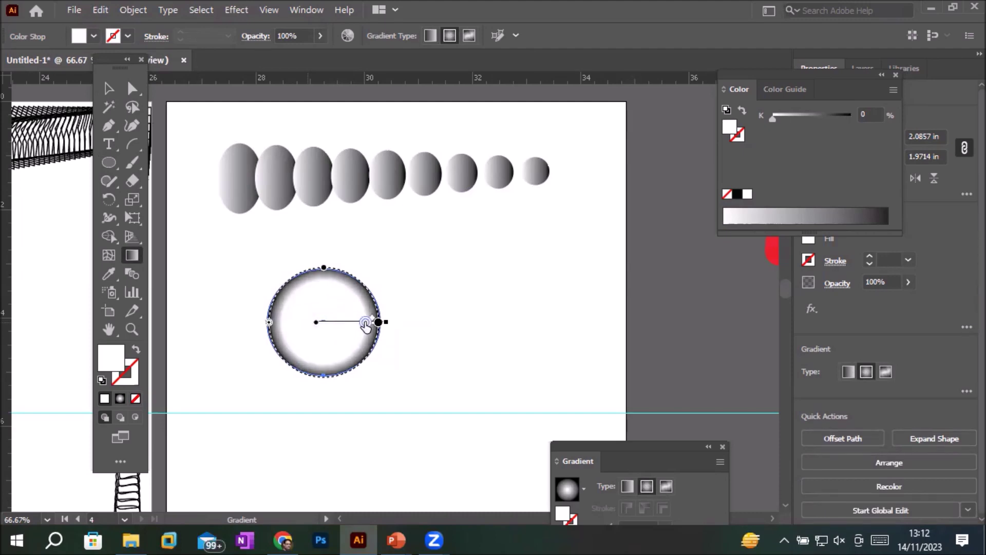
{"action": "left_click_drag", "start_coordinate": [366, 324], "coordinate": [325, 325]}
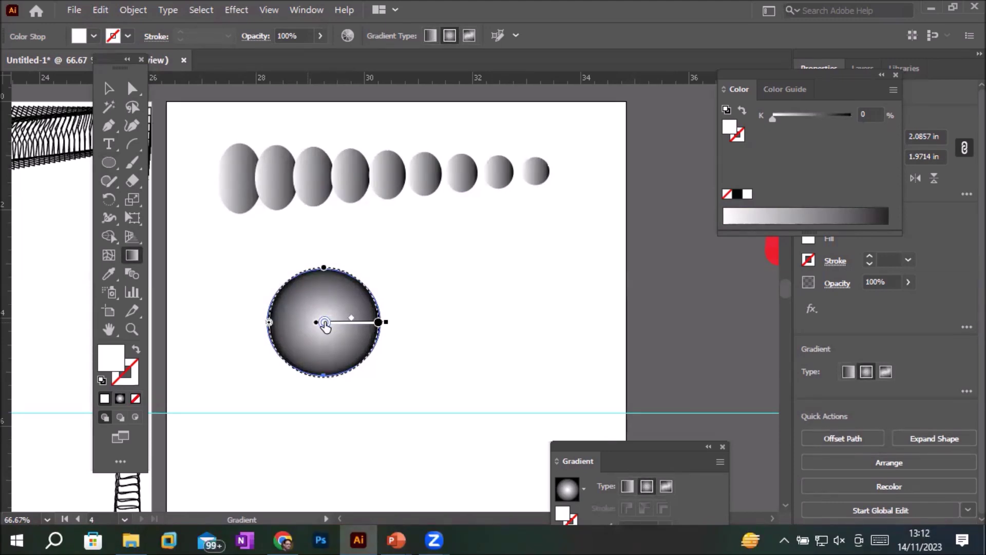
{"action": "mouse_move", "coordinate": [324, 325]}
{"action": "left_mouse_down"}
{"action": "mouse_move", "coordinate": [360, 324]}
{"action": "mouse_move", "coordinate": [329, 327]}
{"action": "left_mouse_up"}
- Recolour the gradient's central colour stop with swatches, trying CMYK Cyan and yellow before choosing red
{"action": "double_click", "coordinate": [325, 324]}
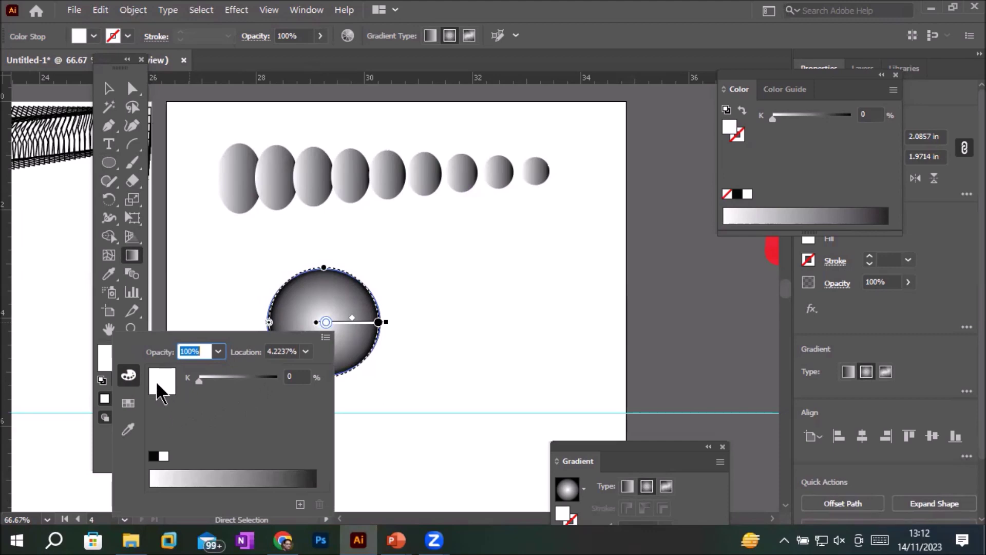
{"action": "left_click", "coordinate": [128, 403]}
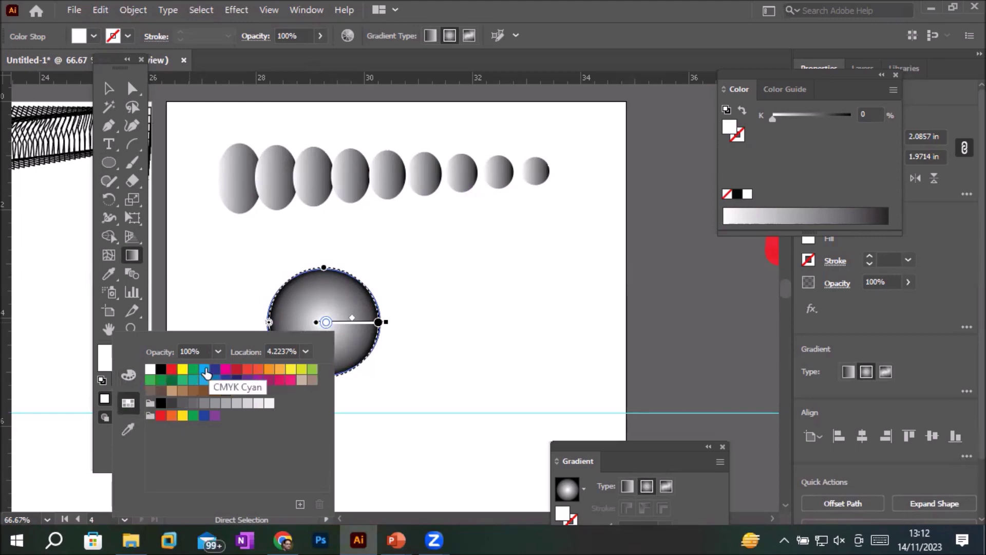
{"action": "left_click", "coordinate": [204, 370]}
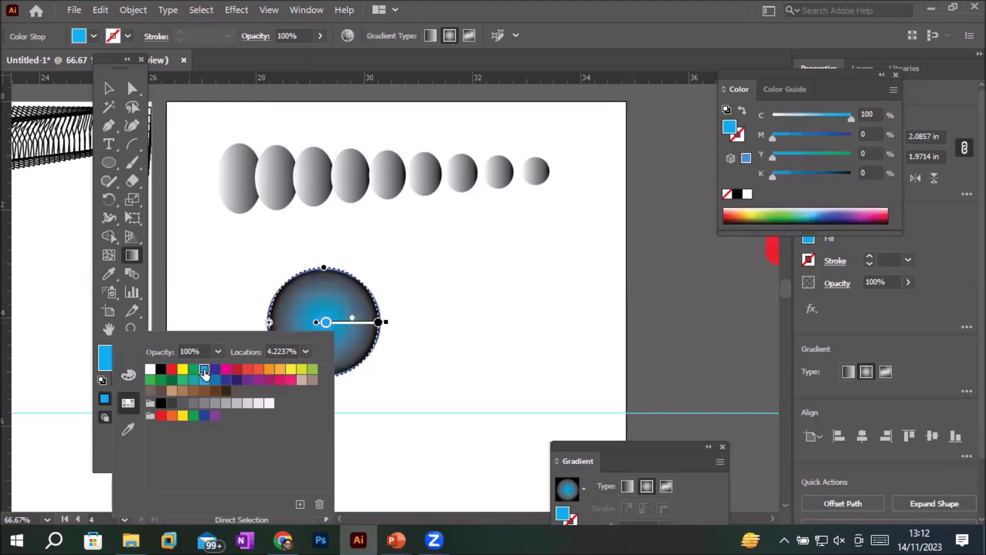
{"action": "left_click", "coordinate": [183, 370]}
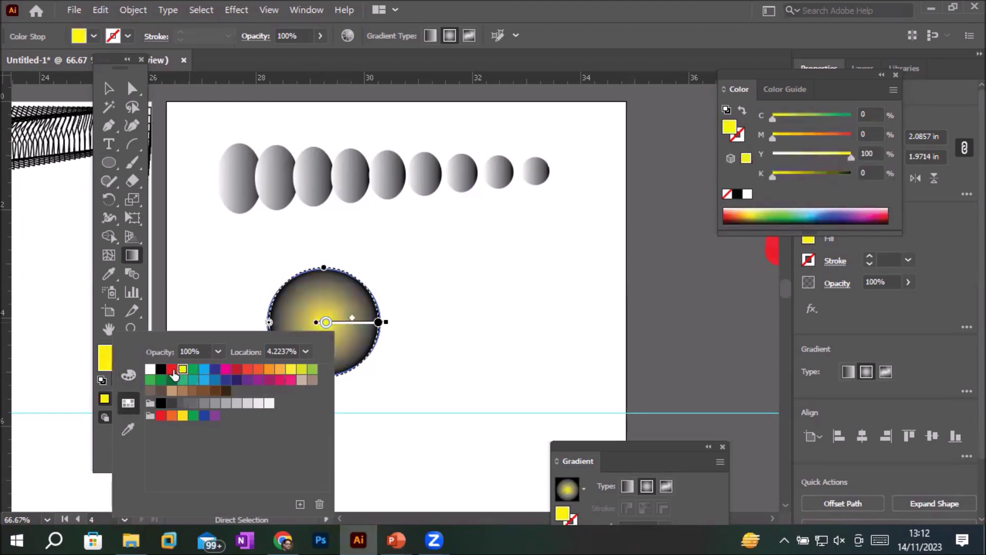
{"action": "left_click", "coordinate": [172, 371]}
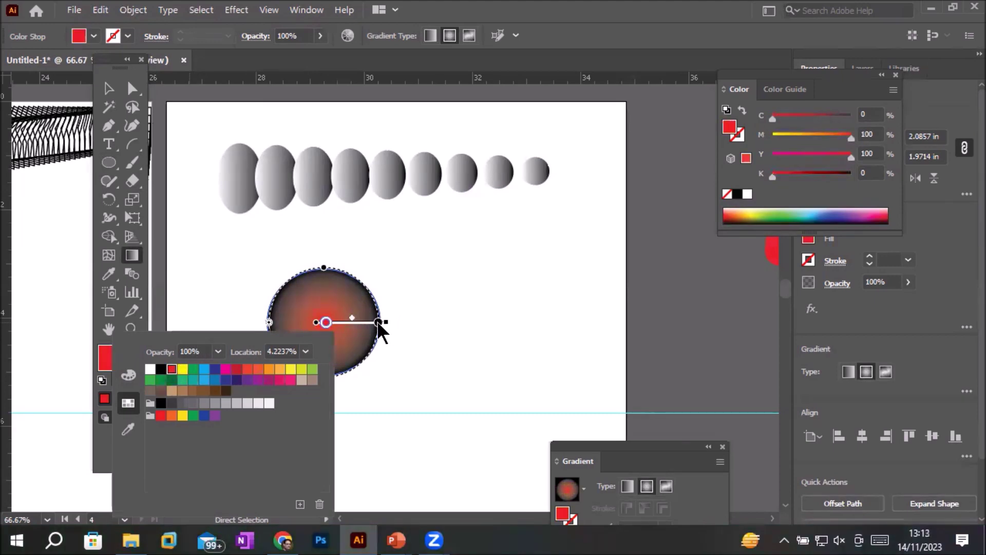
- Set the gradient's outer black colour stop to the yellow swatch
{"action": "left_click", "coordinate": [378, 321]}
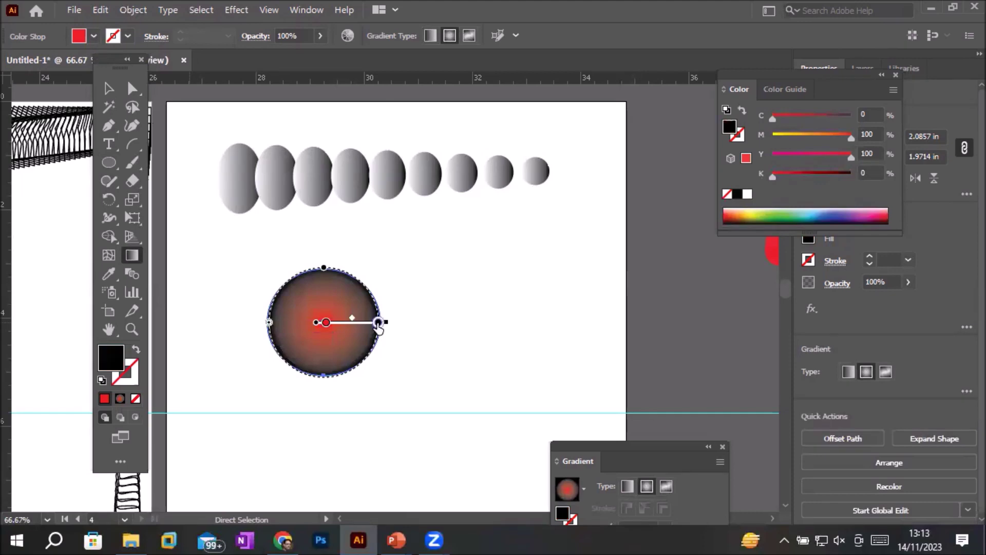
{"action": "double_click", "coordinate": [378, 323]}
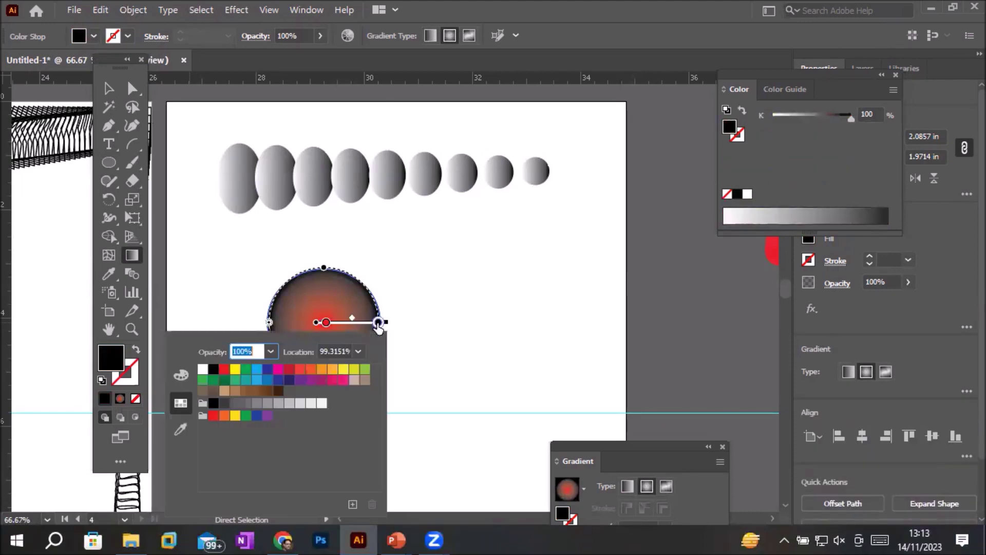
{"action": "left_click", "coordinate": [235, 373]}
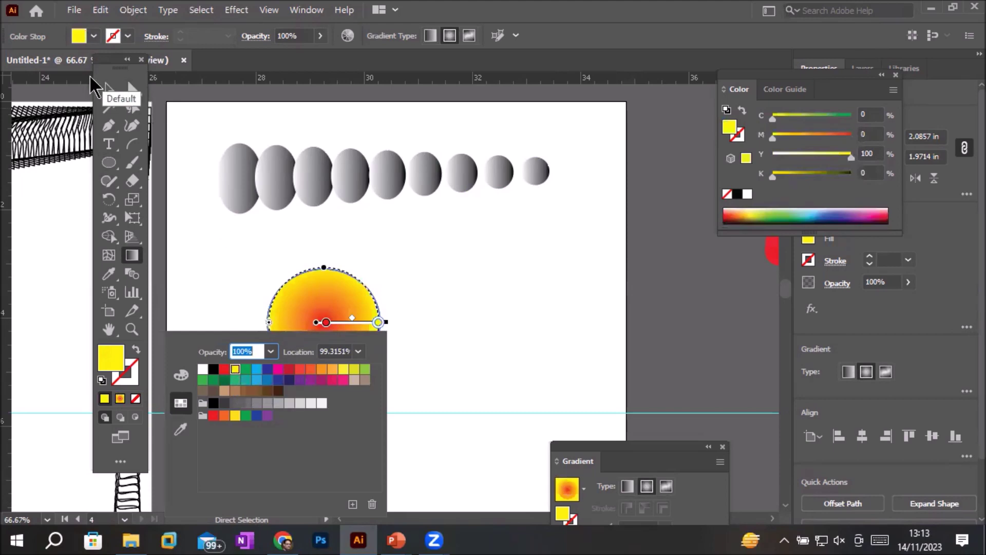
{"action": "left_click", "coordinate": [118, 353]}
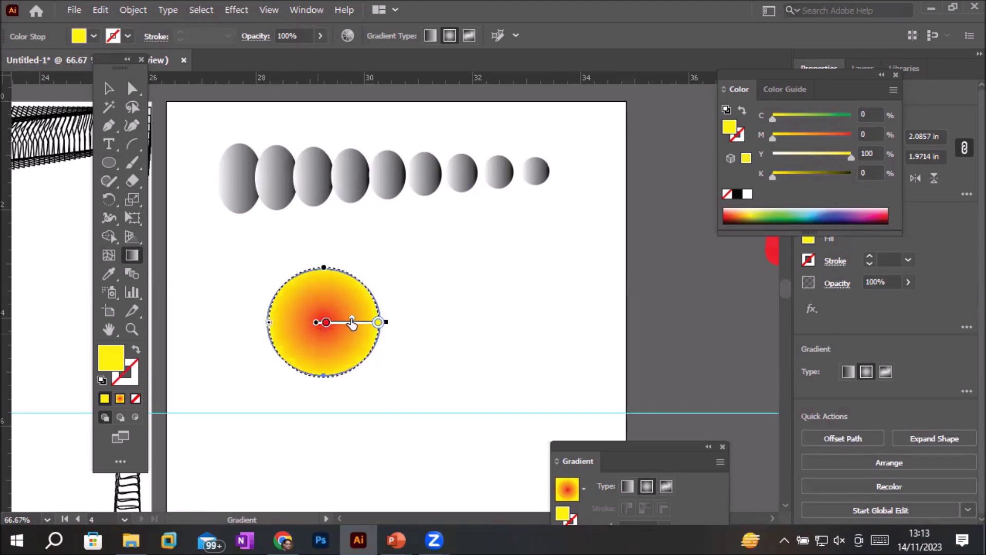
- Flatten the radial gradient into a narrow horizontal oval, shifting it to the ellipse's left edge and back to its centre
{"action": "left_click_drag", "start_coordinate": [341, 320], "coordinate": [284, 321]}
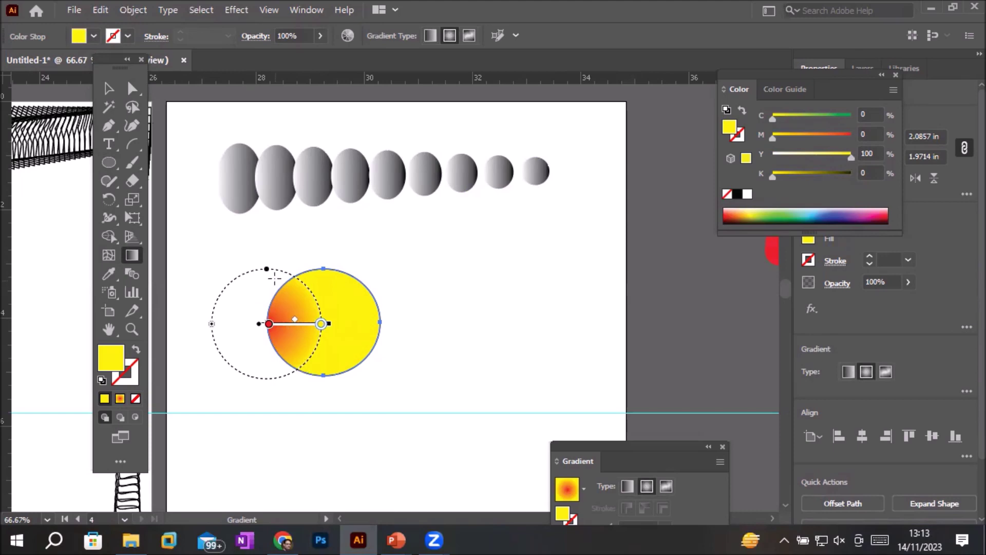
{"action": "left_click_drag", "start_coordinate": [267, 270], "coordinate": [268, 307]}
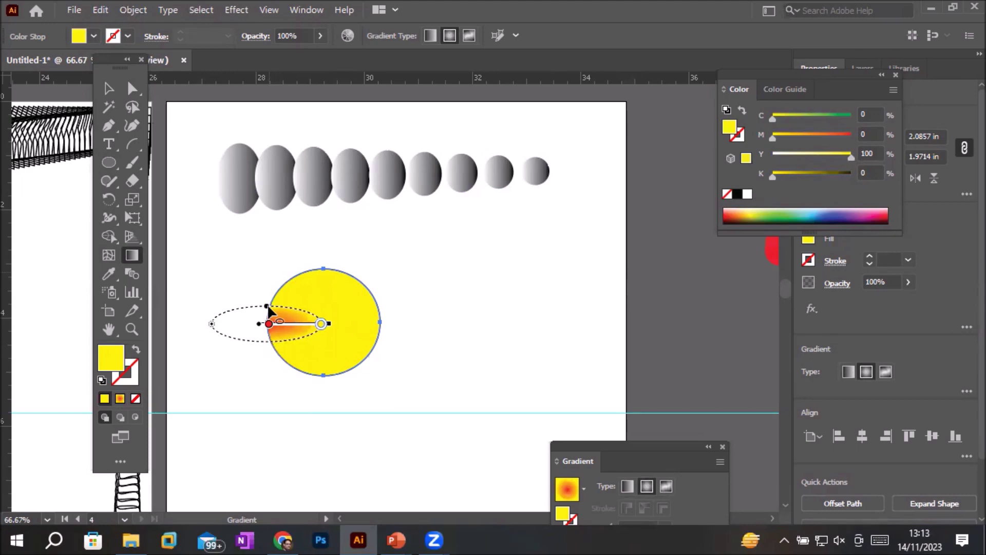
{"action": "left_click_drag", "start_coordinate": [285, 323], "coordinate": [339, 319]}
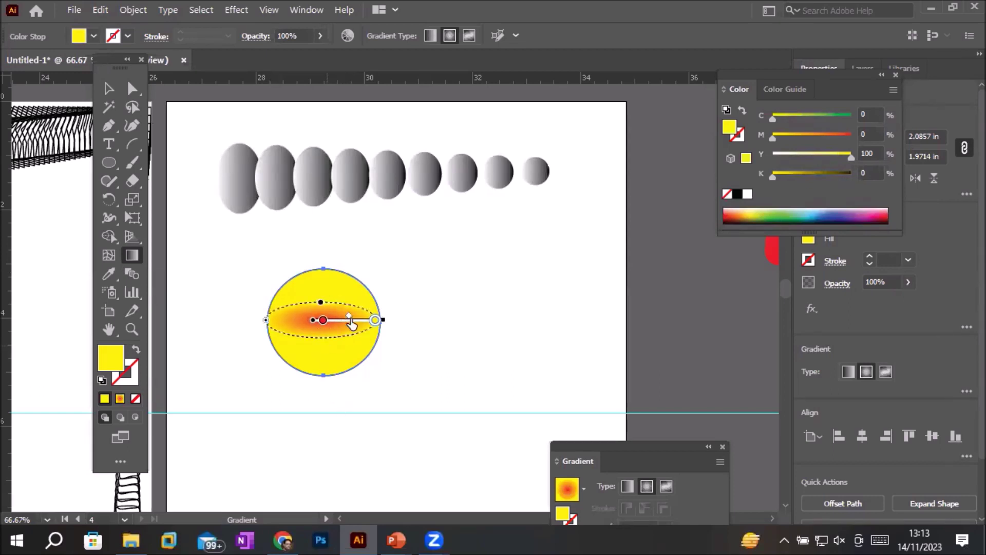
{"action": "left_click", "coordinate": [322, 319]}
- Tilt the flattened gradient toward the ellipse's upper right, and switch the gradient type to linear
{"action": "mouse_move", "coordinate": [321, 303]}
{"action": "left_mouse_down"}
{"action": "mouse_move", "coordinate": [341, 203]}
{"action": "mouse_move", "coordinate": [342, 299]}
{"action": "left_mouse_up"}
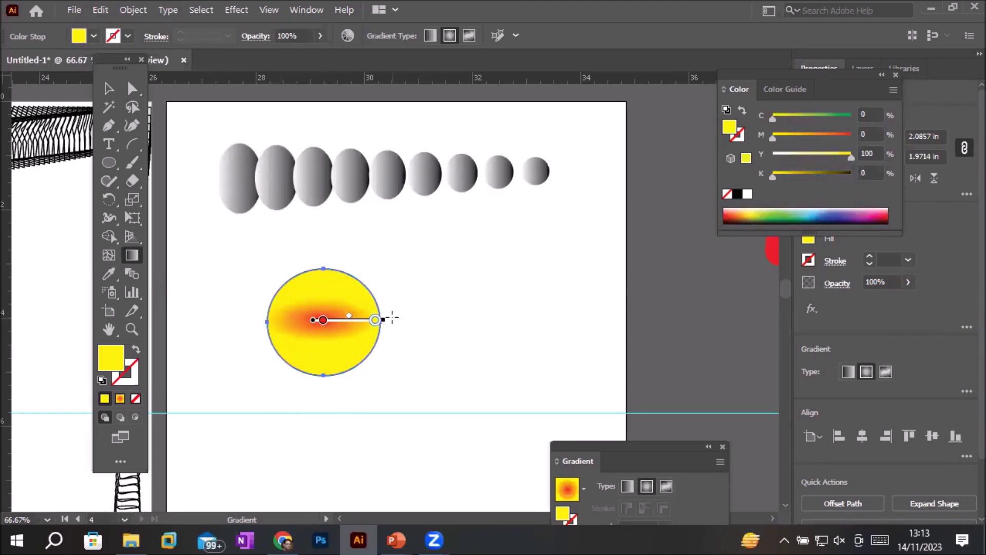
{"action": "left_click_drag", "start_coordinate": [389, 317], "coordinate": [374, 247]}
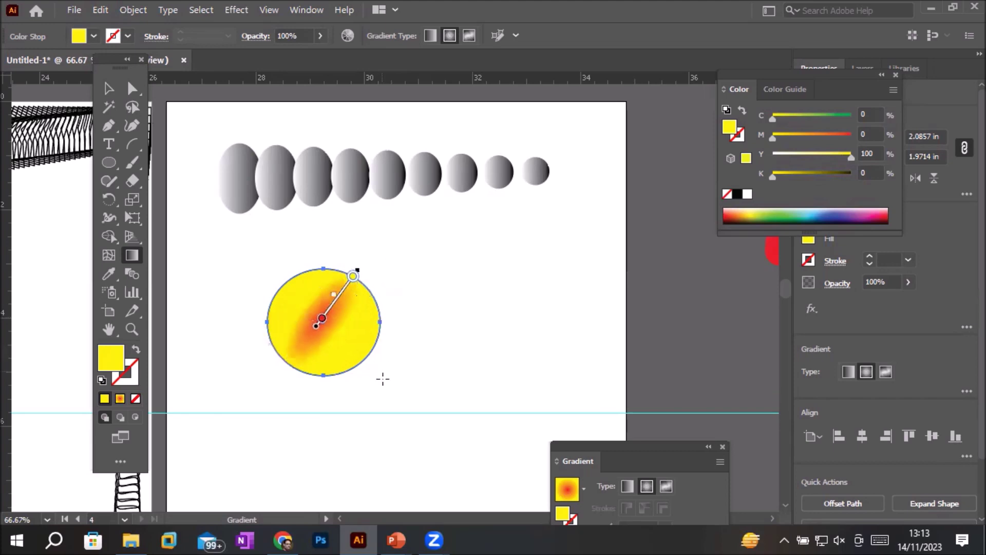
{"action": "left_click", "coordinate": [431, 36]}
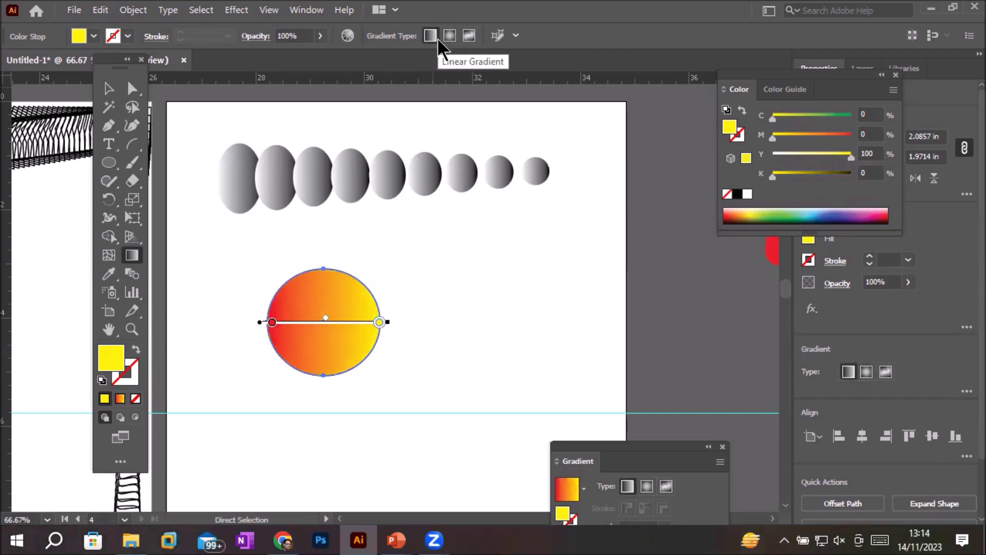
- Add a new Letter-size artboard to the right of Artboard 4
{"action": "scroll", "coordinate": [452, 239], "scroll_direction": "down", "scroll_amount": 3}
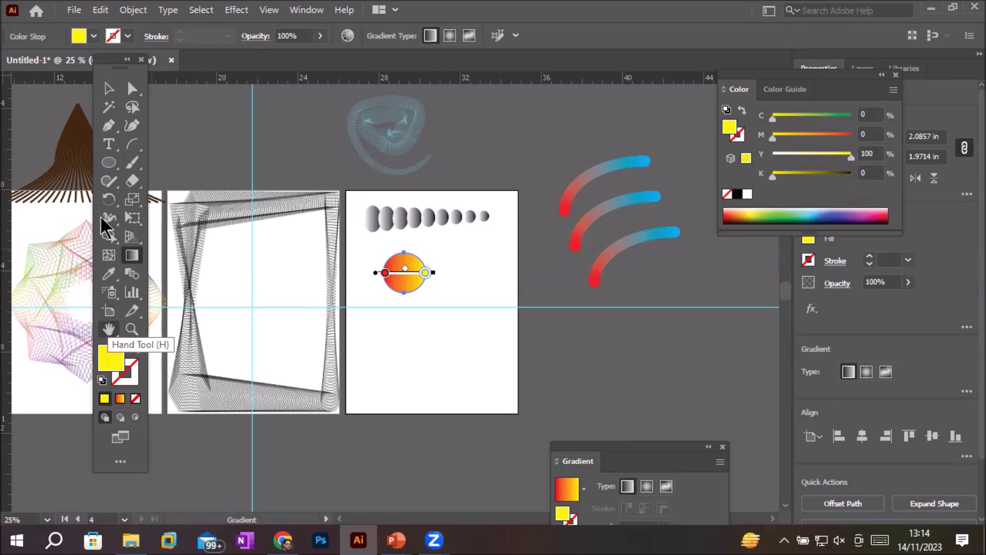
{"action": "left_click", "coordinate": [109, 162]}
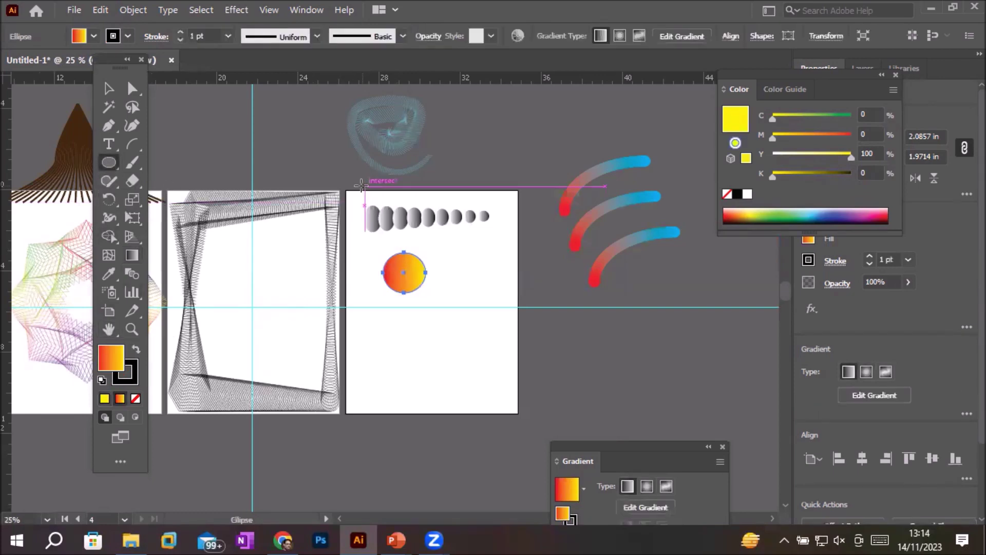
{"action": "left_click", "coordinate": [107, 311]}
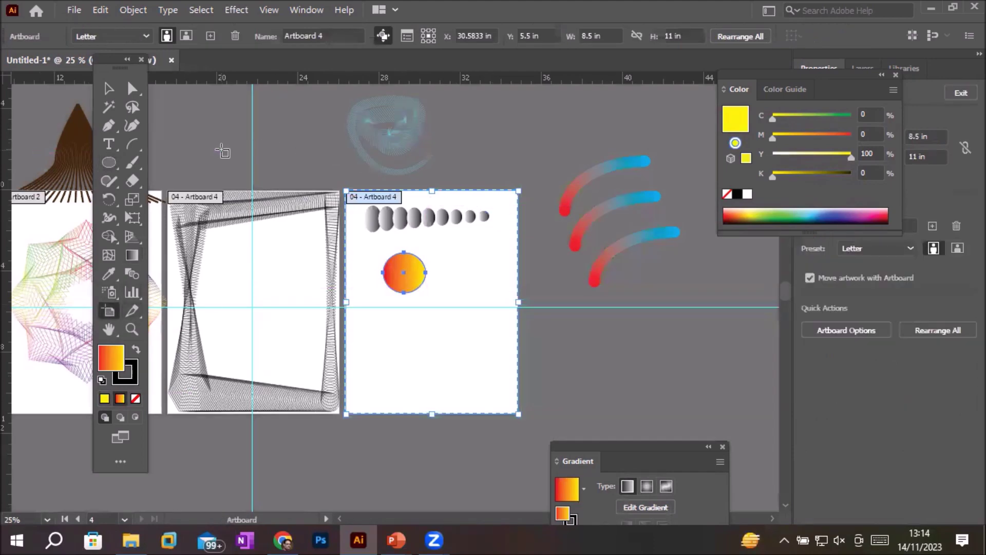
{"action": "left_click", "coordinate": [213, 40]}
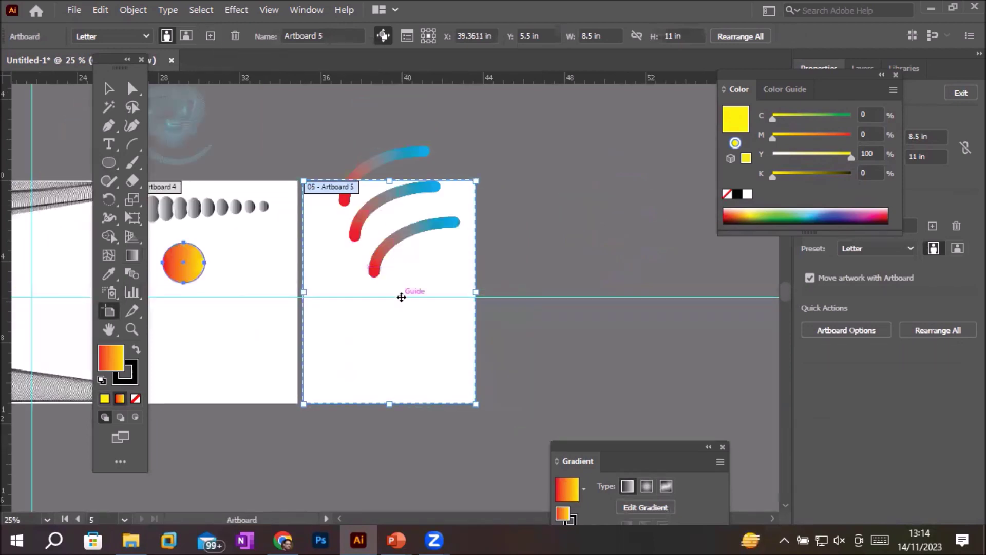
- Delete the three red-to-blue blended arcs overlapping the new artboard
{"action": "left_click", "coordinate": [108, 89]}
{"action": "left_click_drag", "start_coordinate": [461, 275], "coordinate": [498, 296]}
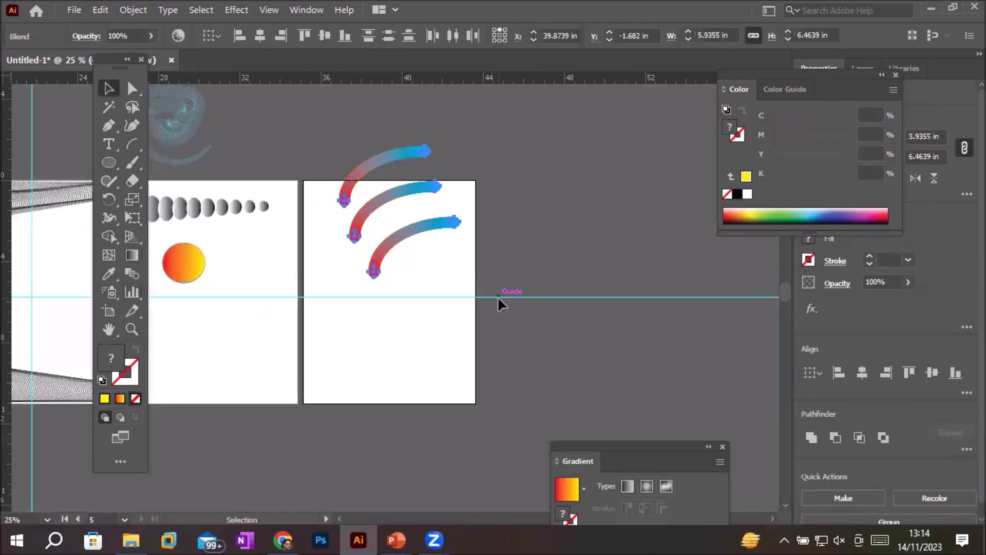
{"action": "key", "text": "Delete"}
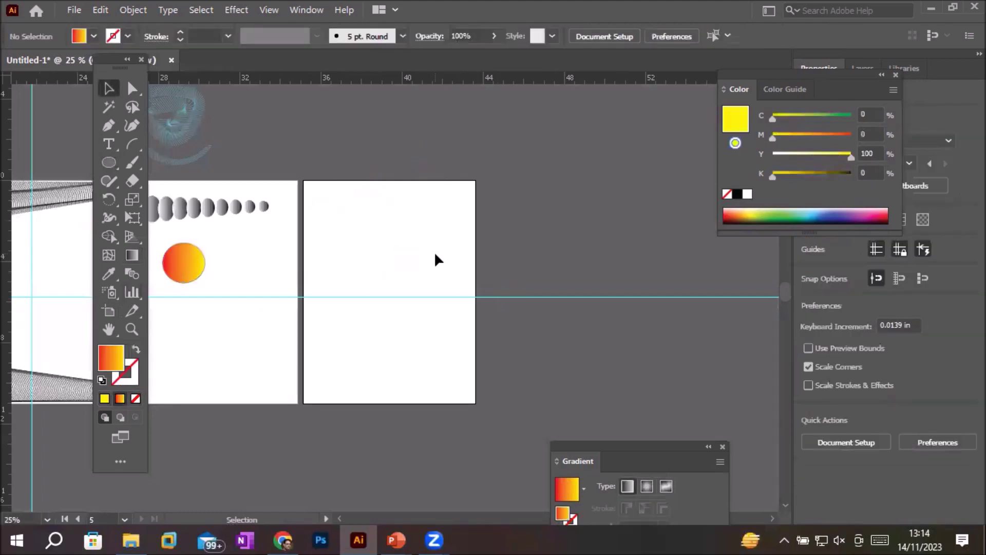
- Draw an 8.5 by 11 in rectangle covering the new artboard and reset it to the default white fill and black 1 pt stroke
{"action": "scroll", "coordinate": [464, 269], "scroll_direction": "up", "scroll_amount": 1}
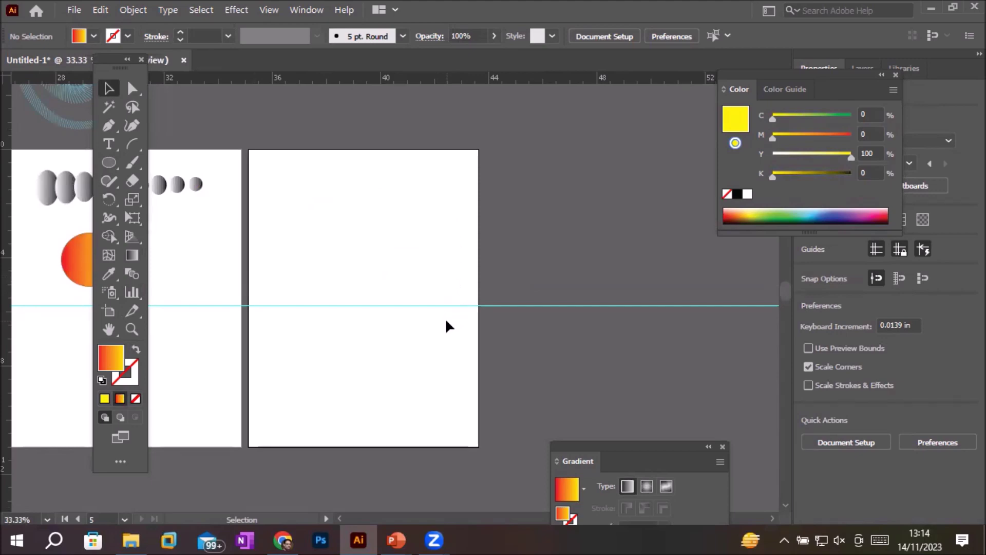
{"action": "left_click_drag", "start_coordinate": [107, 163], "coordinate": [157, 165]}
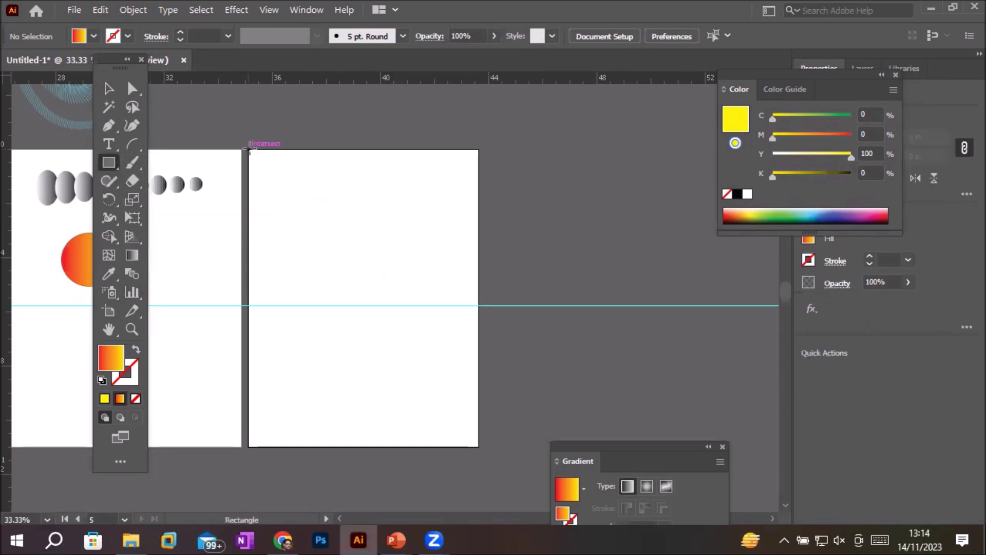
{"action": "left_click_drag", "start_coordinate": [252, 157], "coordinate": [478, 446]}
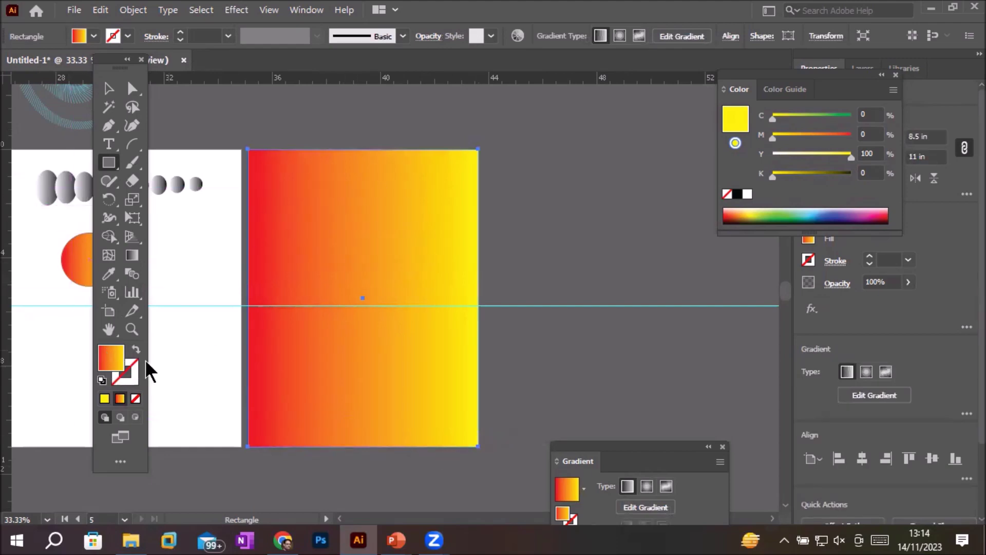
{"action": "left_click", "coordinate": [102, 380]}
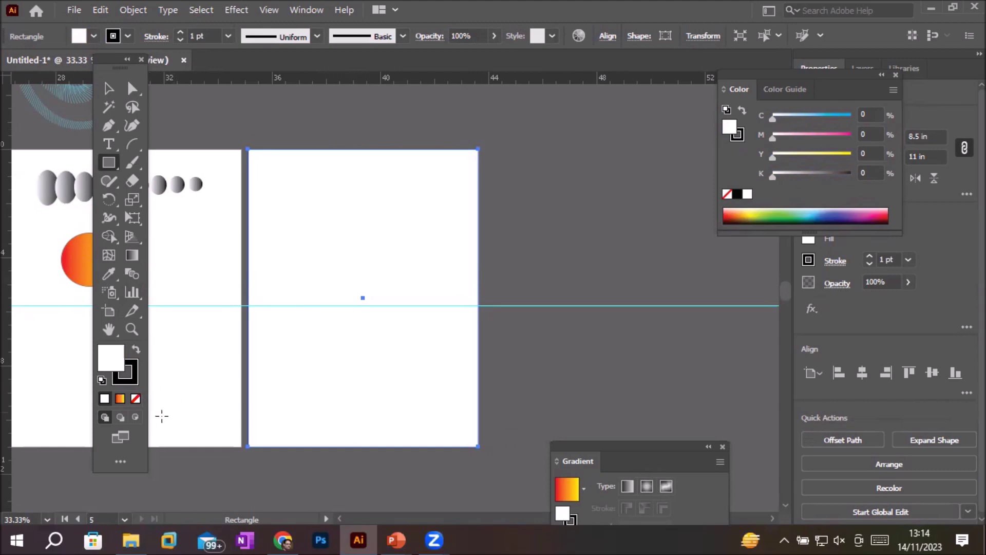
- Fill the full-page rectangle with the red-to-yellow linear gradient and activate the Gradient tool on it
{"action": "left_click", "coordinate": [119, 399]}
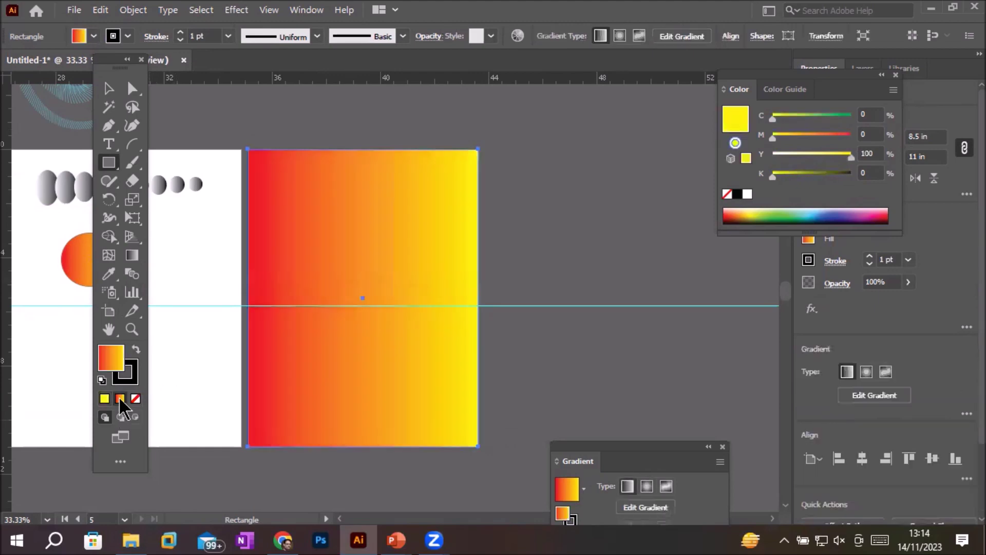
{"action": "left_click", "coordinate": [94, 36]}
{"action": "left_click", "coordinate": [94, 36]}
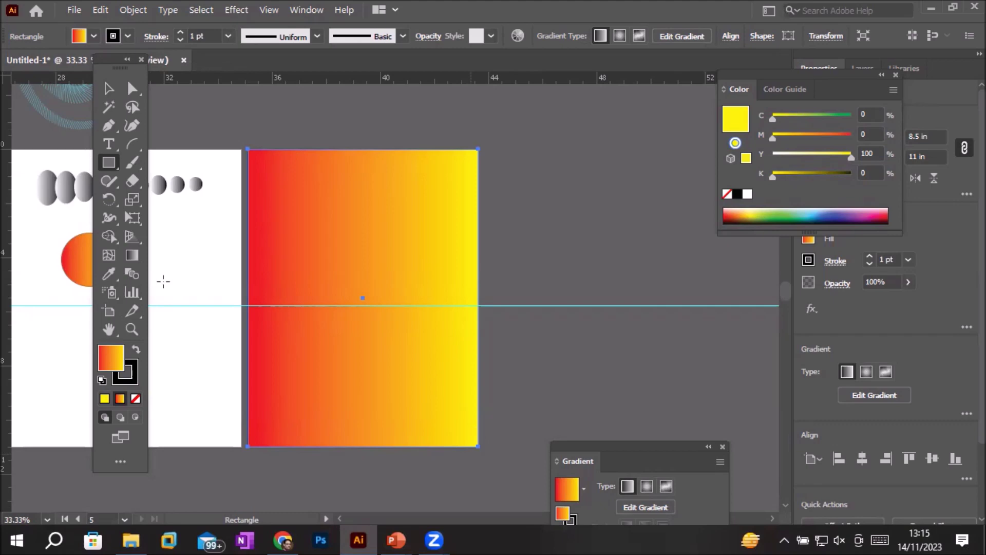
{"action": "left_click", "coordinate": [131, 255]}
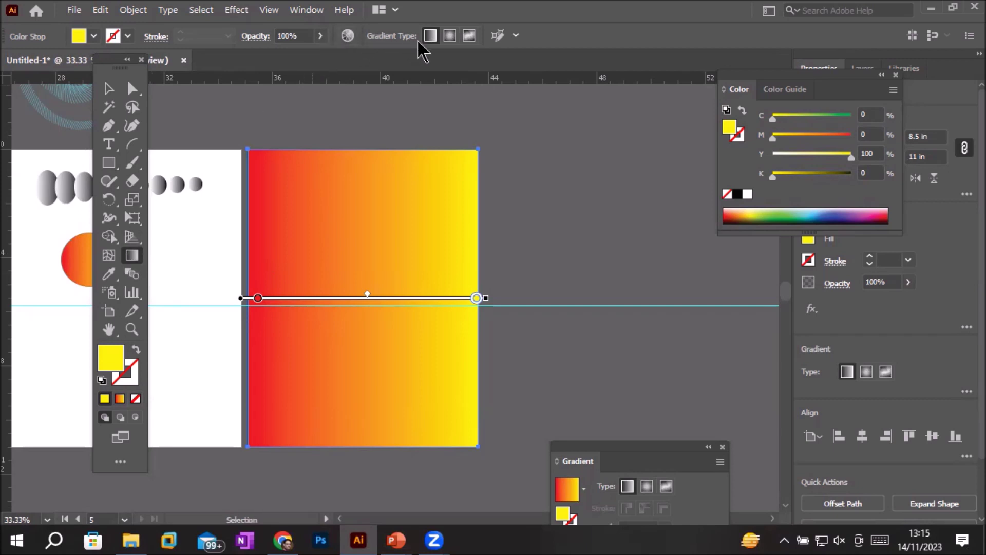
- Switch the rectangle's gradient to radial and on to freeform points, and swap the blue and dark stops between the upper corners
{"action": "left_click", "coordinate": [453, 37]}
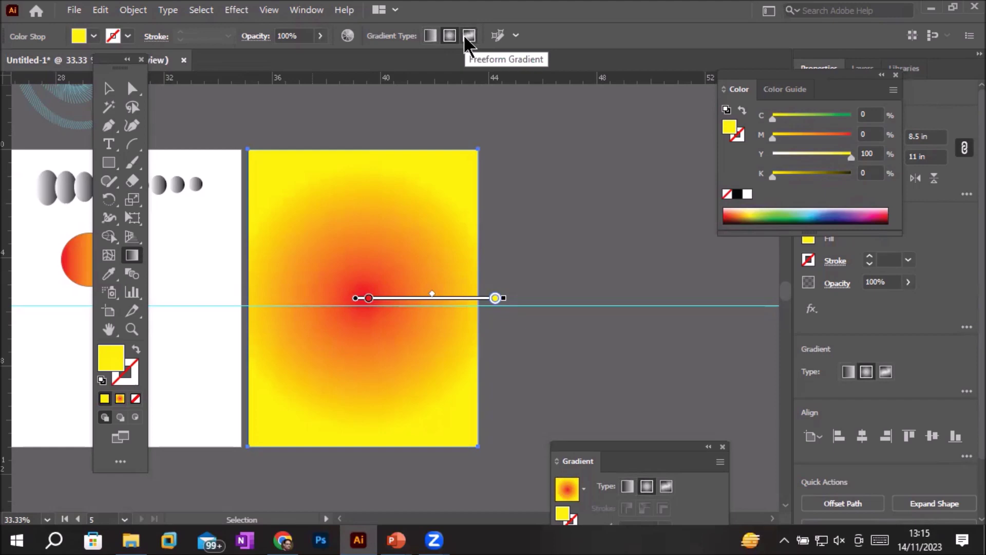
{"action": "left_click", "coordinate": [465, 37]}
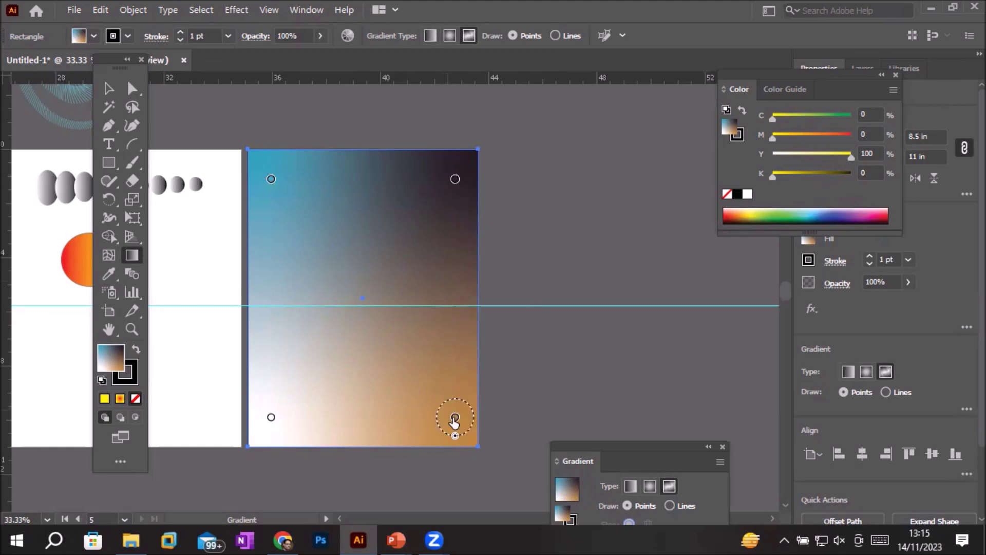
{"action": "left_click", "coordinate": [272, 181]}
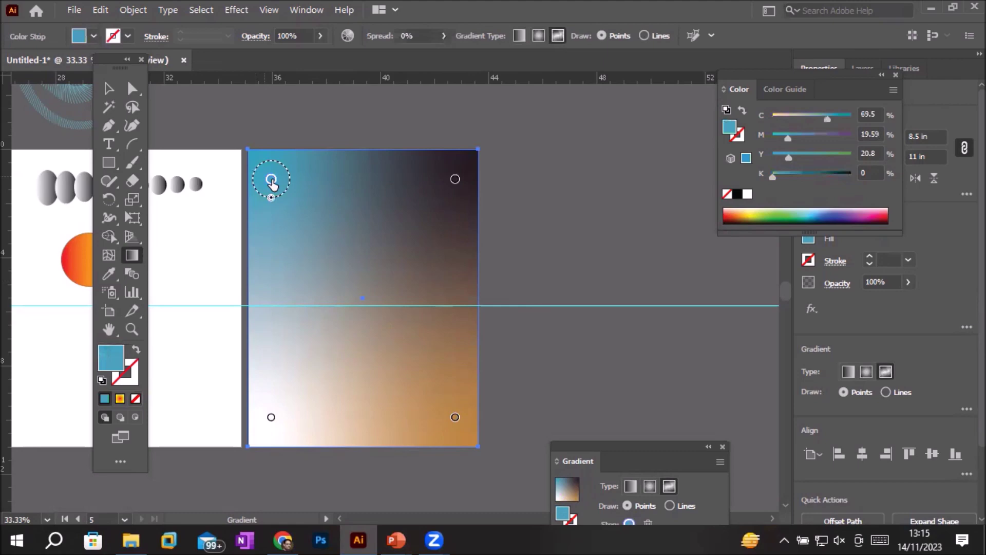
{"action": "left_click_drag", "start_coordinate": [272, 184], "coordinate": [432, 255]}
{"action": "left_click_drag", "start_coordinate": [461, 187], "coordinate": [277, 186]}
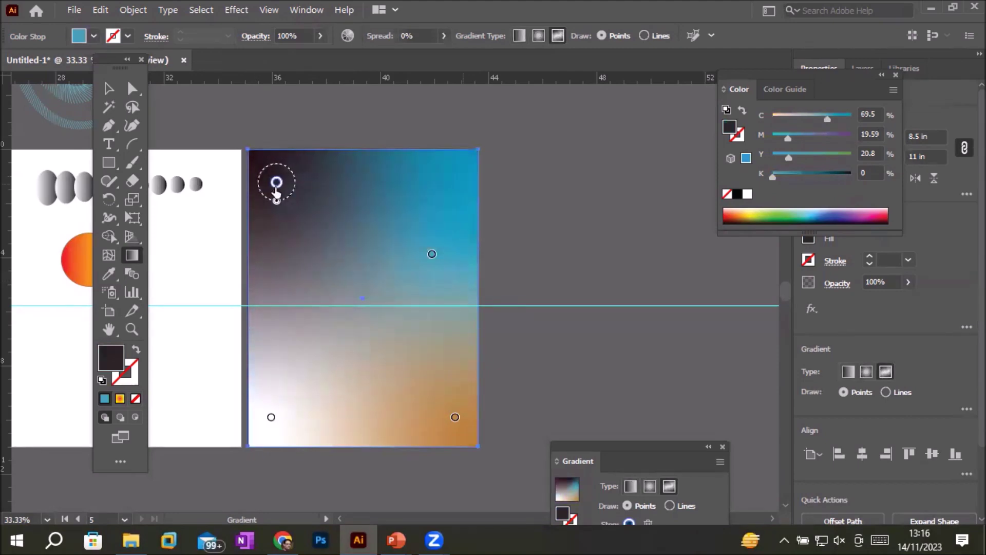
{"action": "left_click", "coordinate": [432, 255]}
{"action": "left_click_drag", "start_coordinate": [432, 259], "coordinate": [452, 177]}
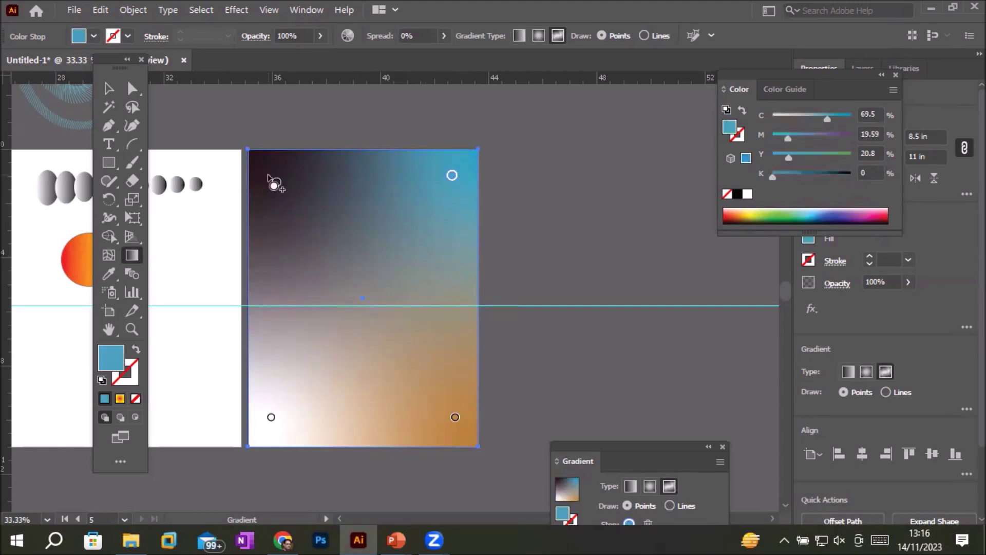
- Try a 100% spread on the dark stop, undo it, and move the stop closer to the rectangle's upper-left corner
{"action": "mouse_move", "coordinate": [275, 187]}
{"action": "left_click_drag", "start_coordinate": [277, 201], "coordinate": [299, 258]}
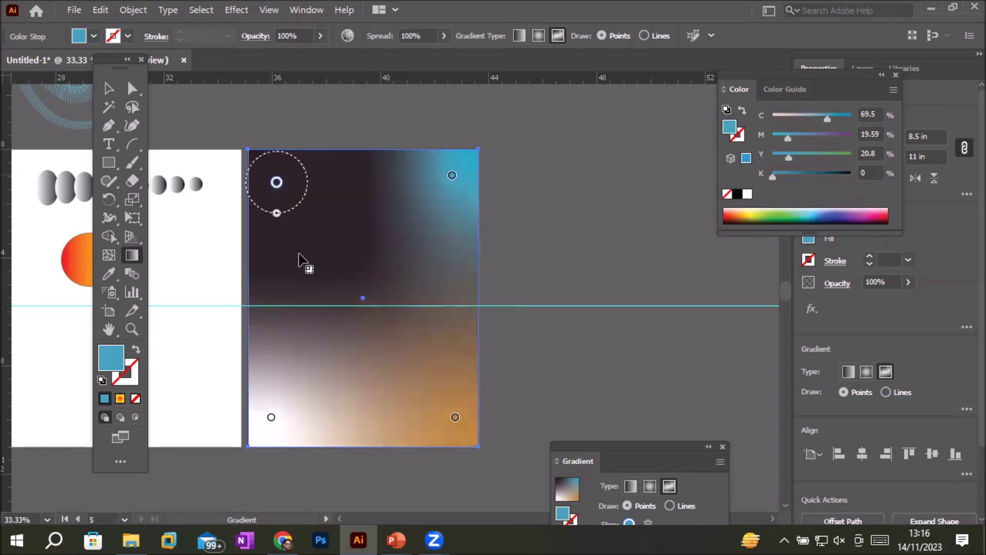
{"action": "key", "text": "ctrl+z"}
{"action": "key", "text": "ctrl+shift+z"}
{"action": "key", "text": "ctrl+z"}
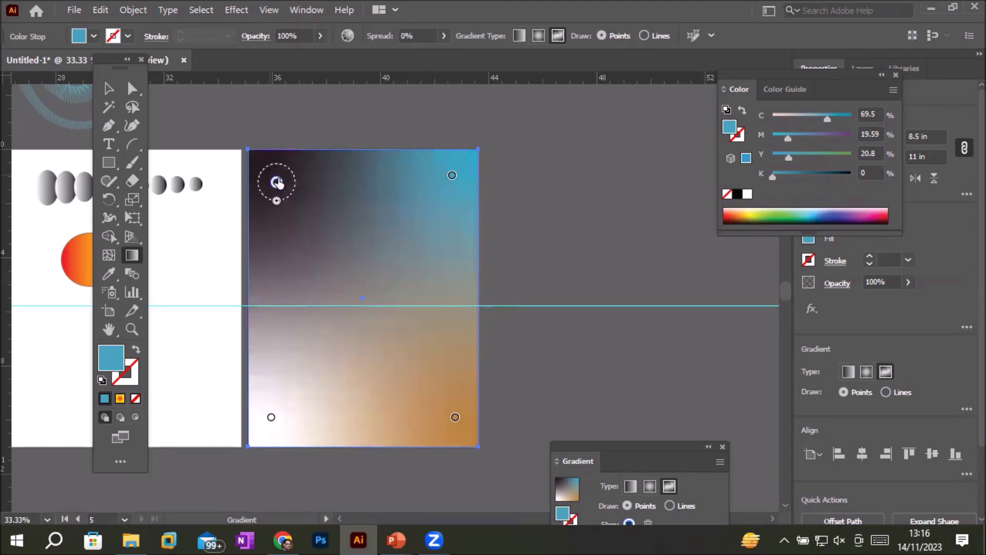
{"action": "left_click_drag", "start_coordinate": [278, 184], "coordinate": [306, 184]}
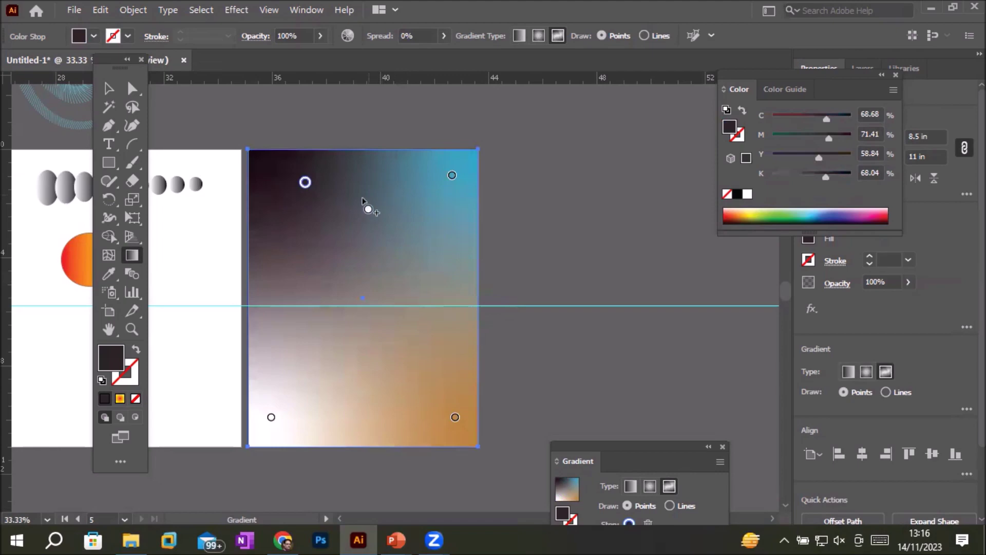
{"action": "left_click_drag", "start_coordinate": [306, 185], "coordinate": [263, 164]}
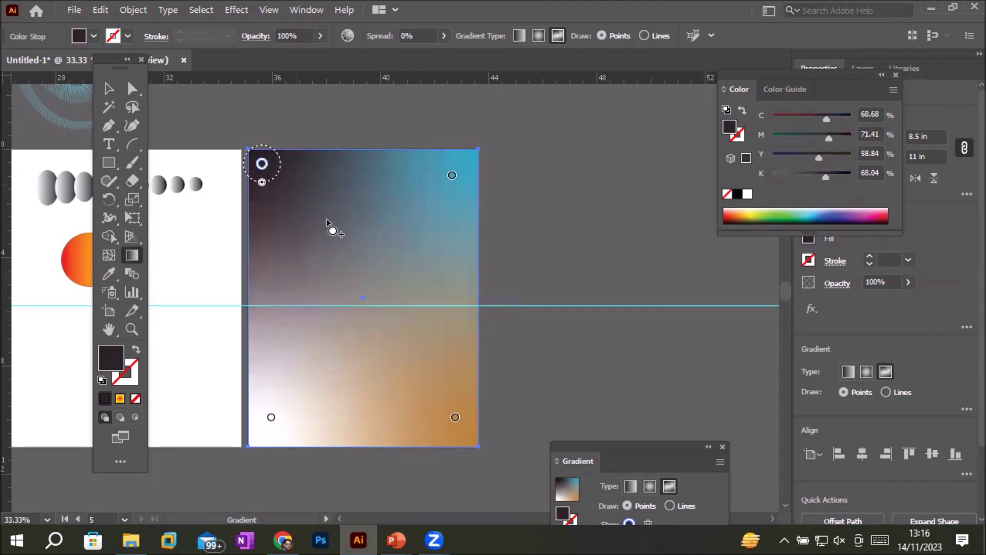
- Add a freeform color stop at the rectangle's center and color it yellow (C 5, M 0, Y 90, K 0)
{"action": "left_click", "coordinate": [348, 286]}
{"action": "mouse_move", "coordinate": [347, 291]}
{"action": "left_click_drag", "start_coordinate": [347, 292], "coordinate": [363, 300]}
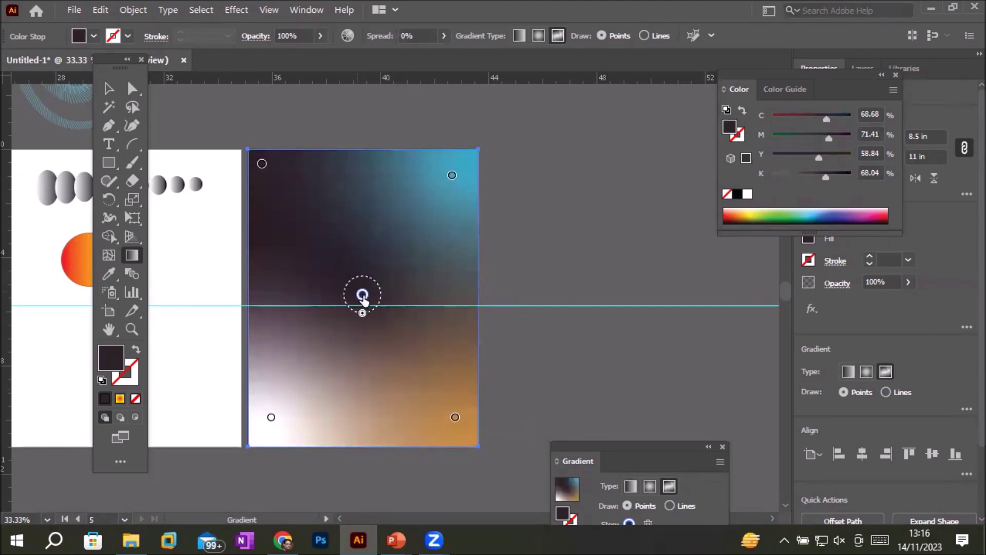
{"action": "double_click", "coordinate": [363, 295]}
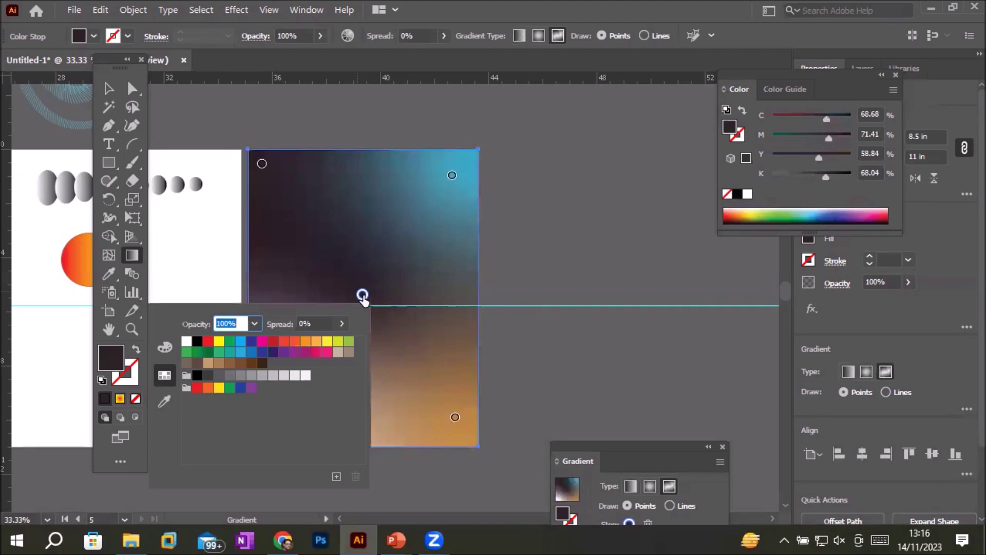
{"action": "left_click", "coordinate": [327, 342]}
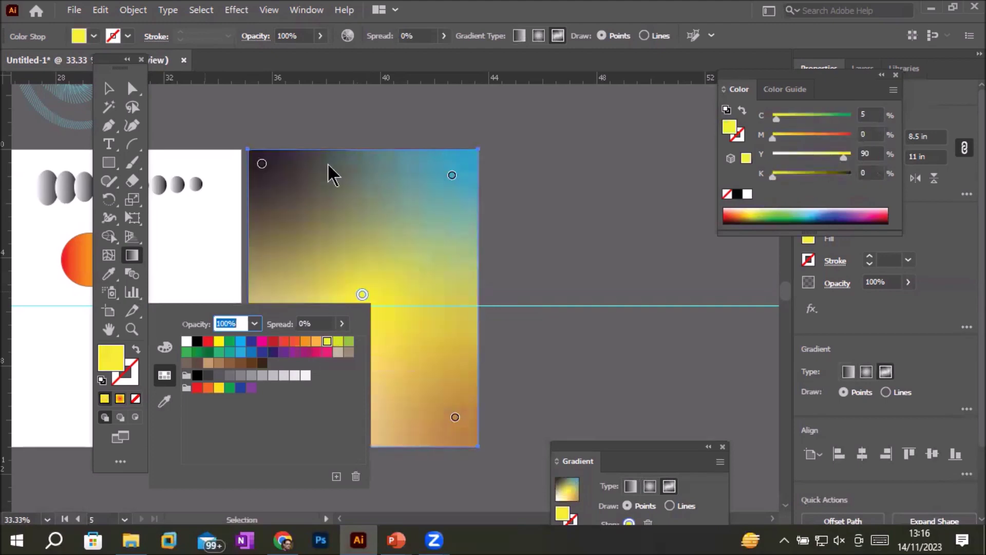
{"action": "left_click", "coordinate": [263, 165]}
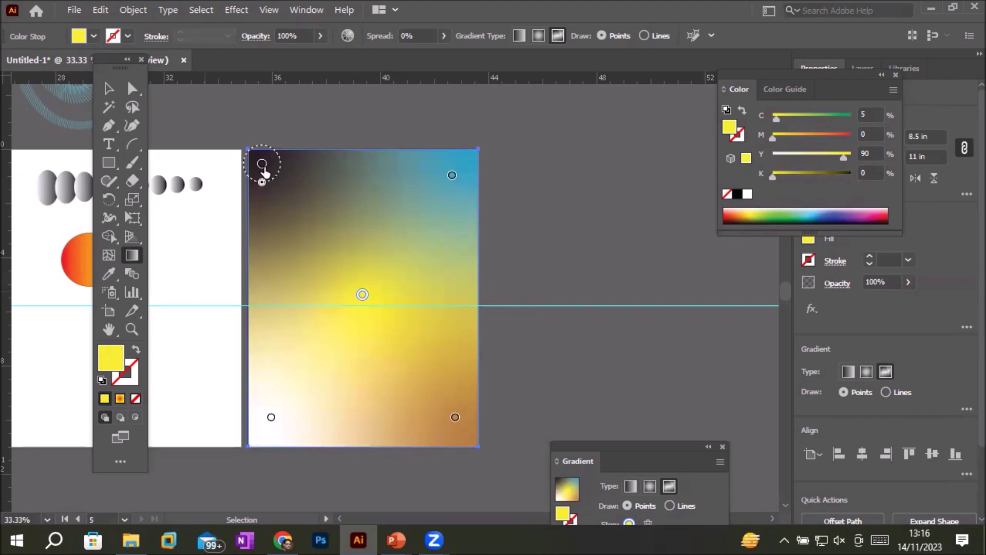
- Delete the blue stop and move the yellow stop into the rectangle's upper-right corner
{"action": "left_click", "coordinate": [452, 177]}
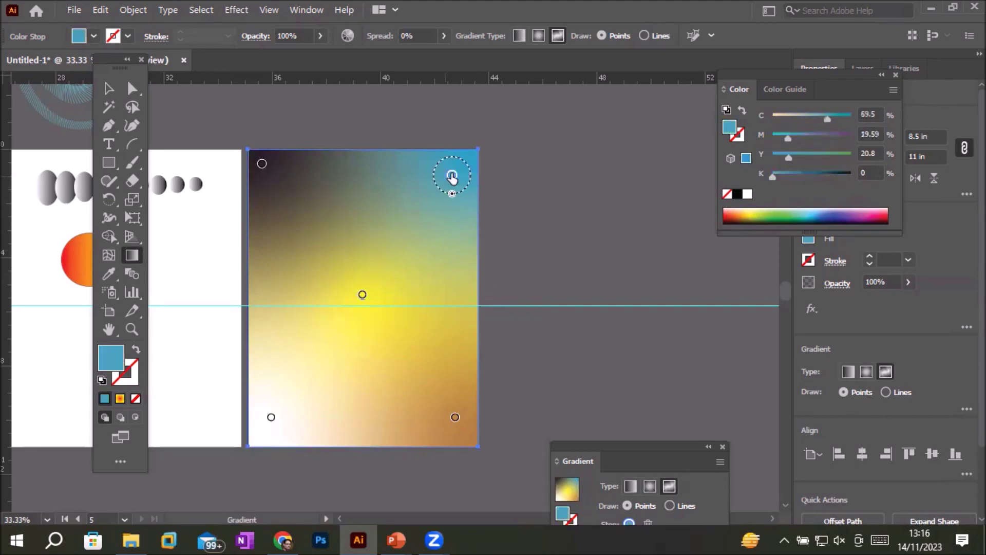
{"action": "key", "text": "Delete"}
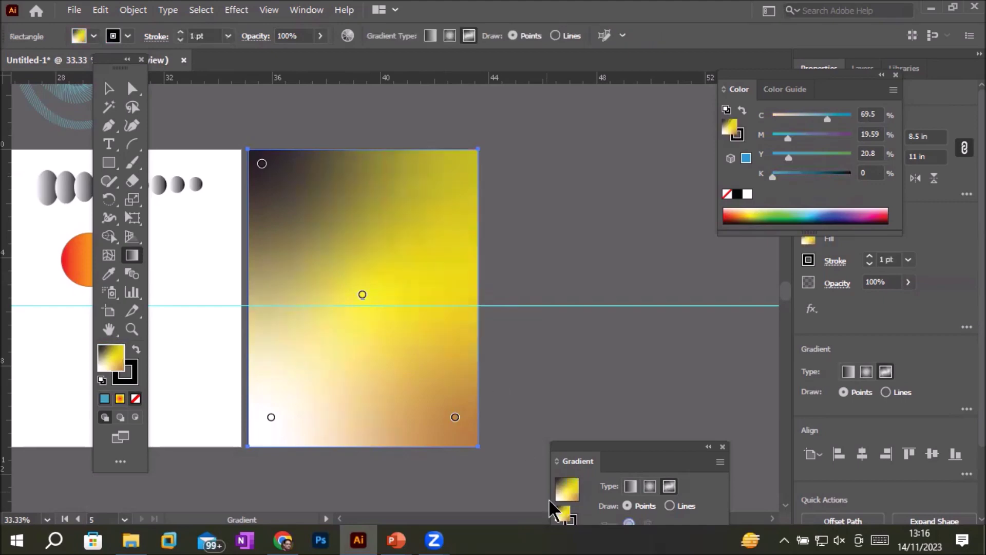
{"action": "left_click_drag", "start_coordinate": [363, 297], "coordinate": [456, 172]}
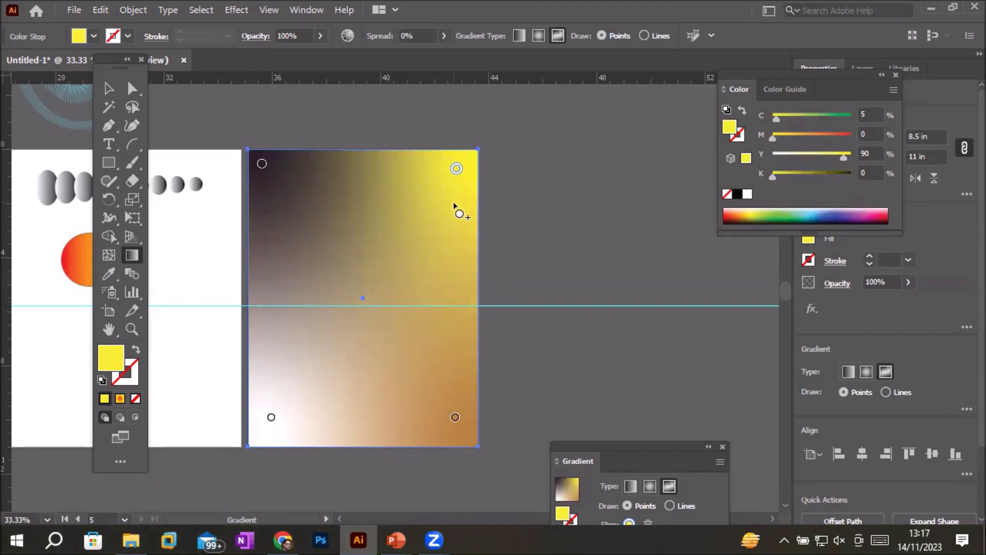
- Change the gradient type back to linear and angle it from the rectangle's upper-left red toward lower-right yellow
{"action": "left_click", "coordinate": [519, 36]}
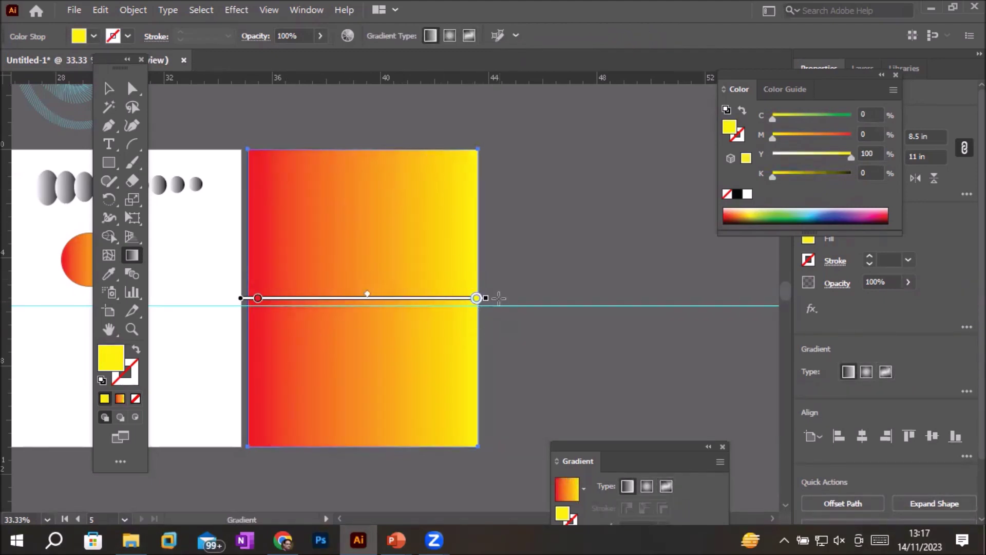
{"action": "mouse_move", "coordinate": [490, 298]}
{"action": "left_mouse_down"}
{"action": "mouse_move", "coordinate": [502, 346]}
{"action": "mouse_move", "coordinate": [502, 431]}
{"action": "mouse_move", "coordinate": [491, 459]}
{"action": "left_mouse_up"}
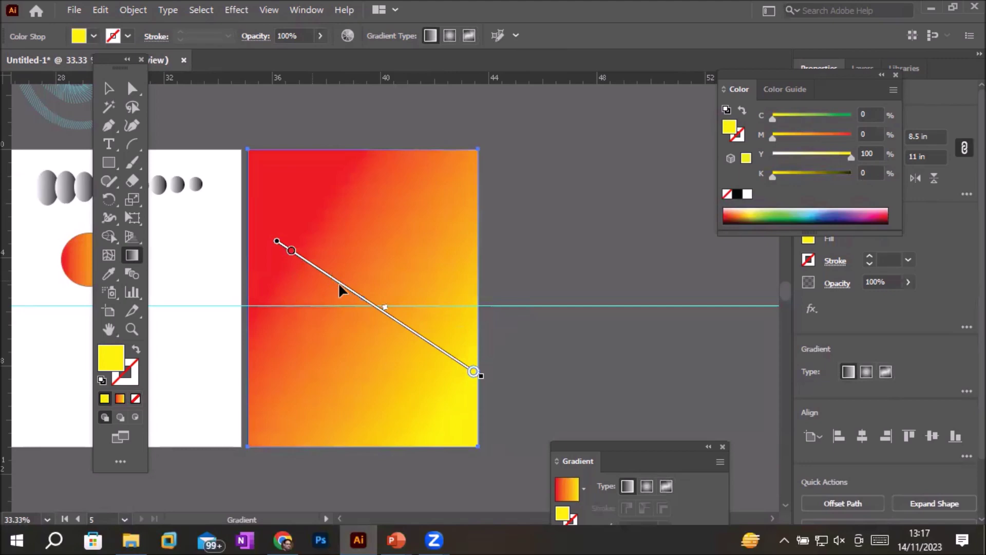
{"action": "mouse_move", "coordinate": [340, 281]}
{"action": "left_mouse_down"}
{"action": "mouse_move", "coordinate": [368, 227]}
{"action": "mouse_move", "coordinate": [406, 197]}
{"action": "mouse_move", "coordinate": [323, 194]}
{"action": "mouse_move", "coordinate": [252, 146]}
{"action": "mouse_move", "coordinate": [144, 100]}
{"action": "mouse_move", "coordinate": [132, 77]}
{"action": "mouse_move", "coordinate": [159, 106]}
{"action": "mouse_move", "coordinate": [186, 114]}
{"action": "left_mouse_up"}
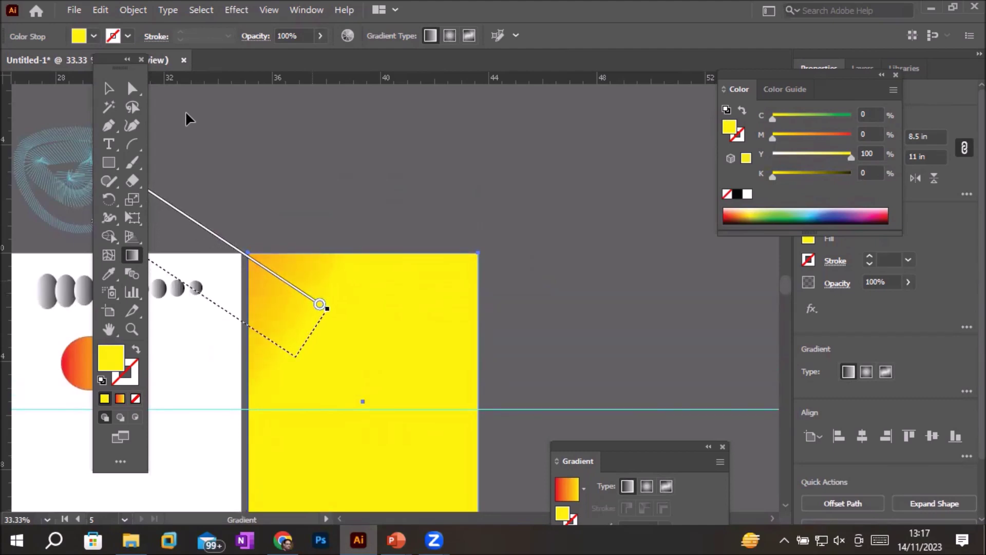
{"action": "mouse_move", "coordinate": [186, 113]}
{"action": "left_mouse_down"}
{"action": "mouse_move", "coordinate": [274, 169]}
{"action": "mouse_move", "coordinate": [313, 209]}
{"action": "mouse_move", "coordinate": [229, 94]}
{"action": "mouse_move", "coordinate": [171, 81]}
{"action": "mouse_move", "coordinate": [322, 244]}
{"action": "mouse_move", "coordinate": [370, 273]}
{"action": "mouse_move", "coordinate": [611, 350]}
{"action": "left_mouse_up"}
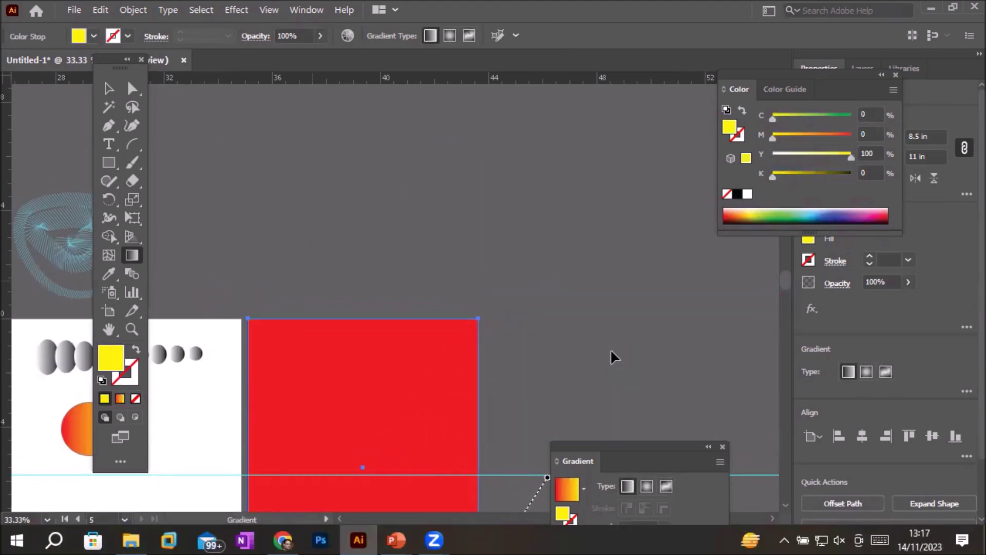
{"action": "mouse_move", "coordinate": [611, 351]}
{"action": "left_mouse_down"}
{"action": "mouse_move", "coordinate": [458, 288]}
{"action": "mouse_move", "coordinate": [413, 280]}
{"action": "mouse_move", "coordinate": [300, 219]}
{"action": "mouse_move", "coordinate": [323, 223]}
{"action": "left_mouse_up"}
{"action": "scroll", "coordinate": [425, 287], "scroll_direction": "down", "scroll_amount": 2}
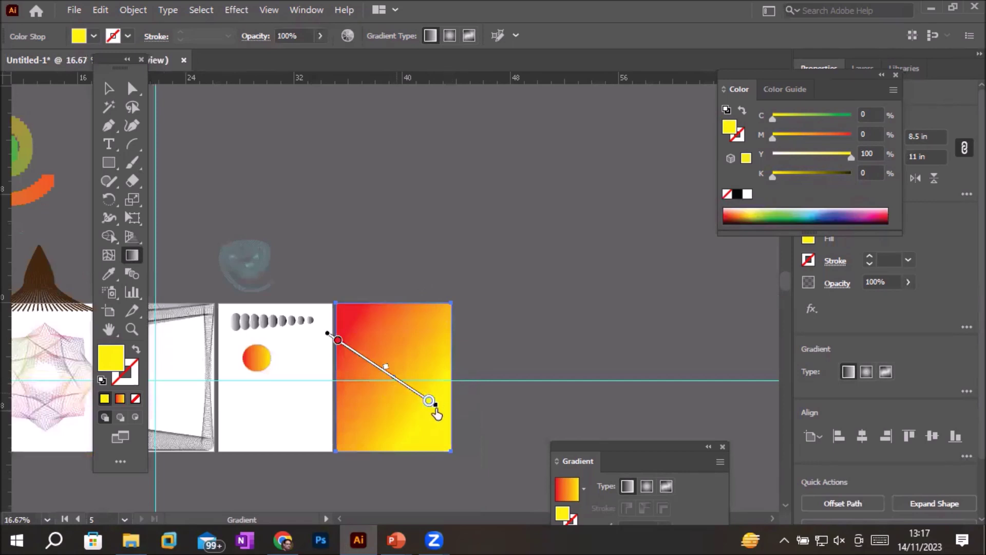
- Turn the gradient nearly vertical with yellow above red, and shift it upward past the rectangle's upper edge
{"action": "mouse_move", "coordinate": [437, 408]}
{"action": "left_mouse_down"}
{"action": "mouse_move", "coordinate": [452, 387]}
{"action": "mouse_move", "coordinate": [461, 314]}
{"action": "mouse_move", "coordinate": [446, 261]}
{"action": "mouse_move", "coordinate": [402, 213]}
{"action": "mouse_move", "coordinate": [339, 197]}
{"action": "left_mouse_up"}
{"action": "left_click_drag", "start_coordinate": [399, 261], "coordinate": [392, 350]}
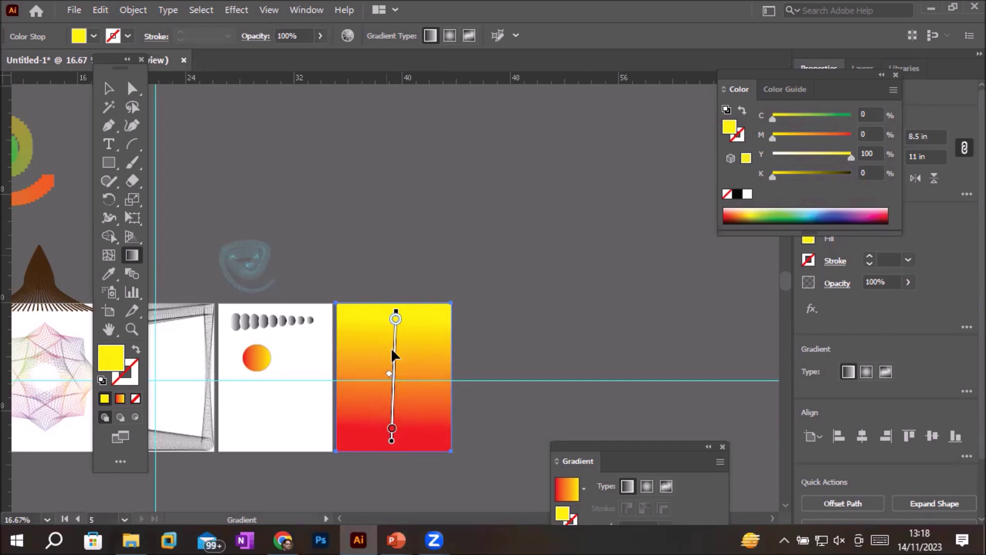
{"action": "left_click_drag", "start_coordinate": [391, 351], "coordinate": [390, 347]}
{"action": "left_click_drag", "start_coordinate": [393, 336], "coordinate": [401, 264]}
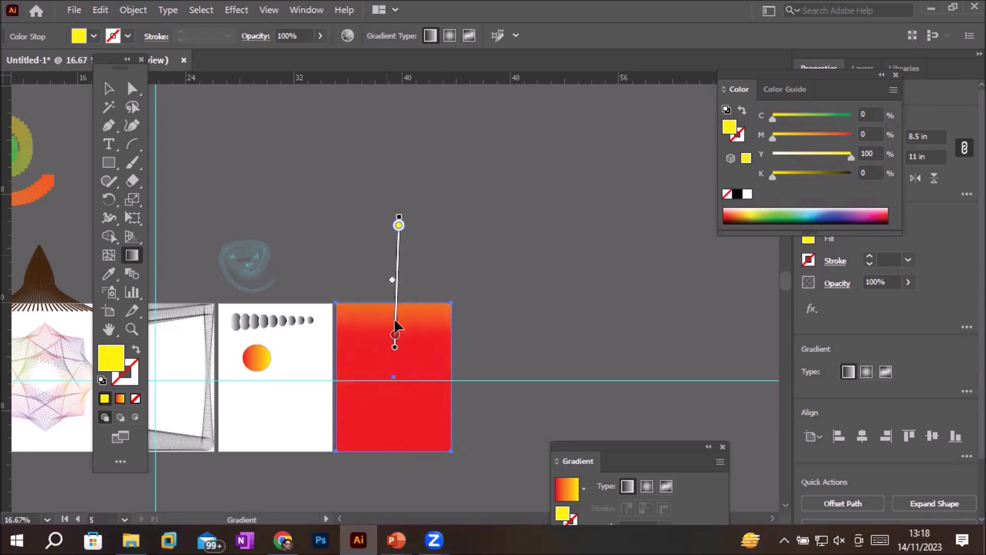
- Recolor the gradient's red stop to blue (C 85, M 50, Y 0, K 0)
{"action": "scroll", "coordinate": [406, 334], "scroll_direction": "up", "scroll_amount": 3}
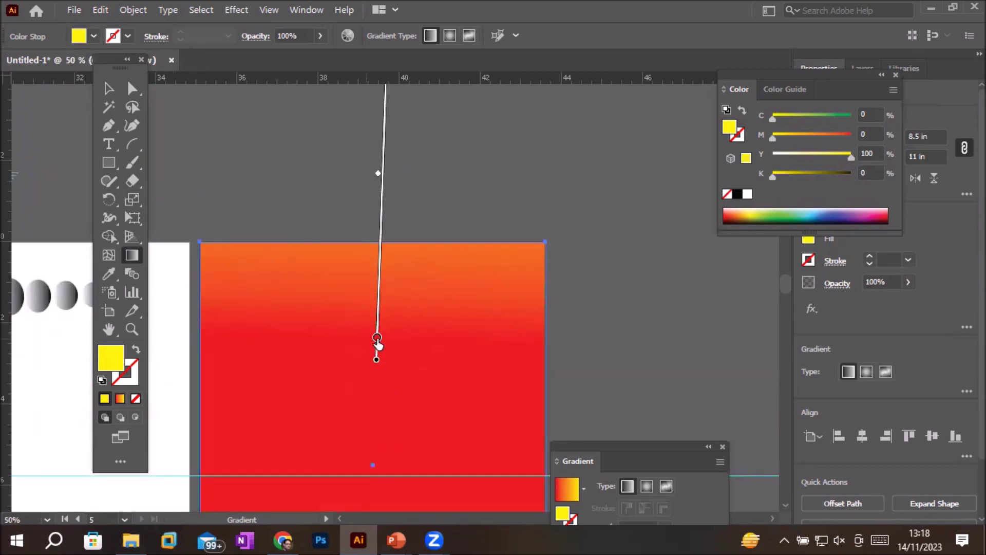
{"action": "left_click", "coordinate": [377, 343]}
{"action": "double_click", "coordinate": [377, 343]}
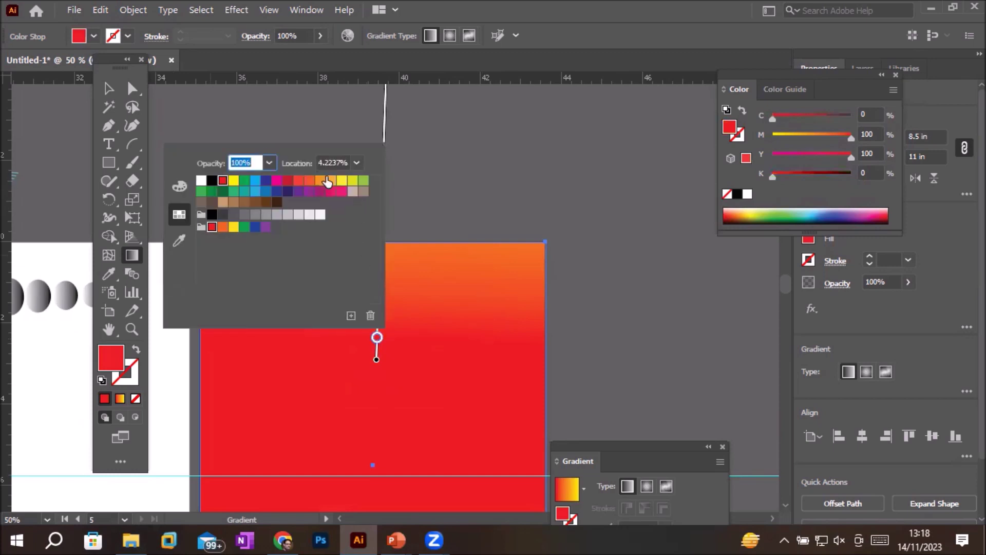
{"action": "left_click", "coordinate": [266, 192]}
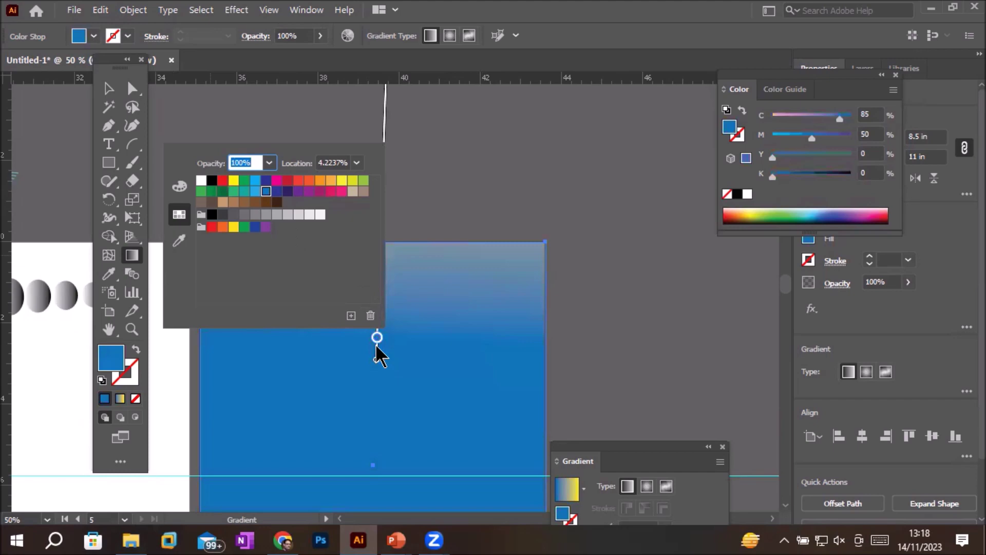
{"action": "left_click", "coordinate": [385, 113]}
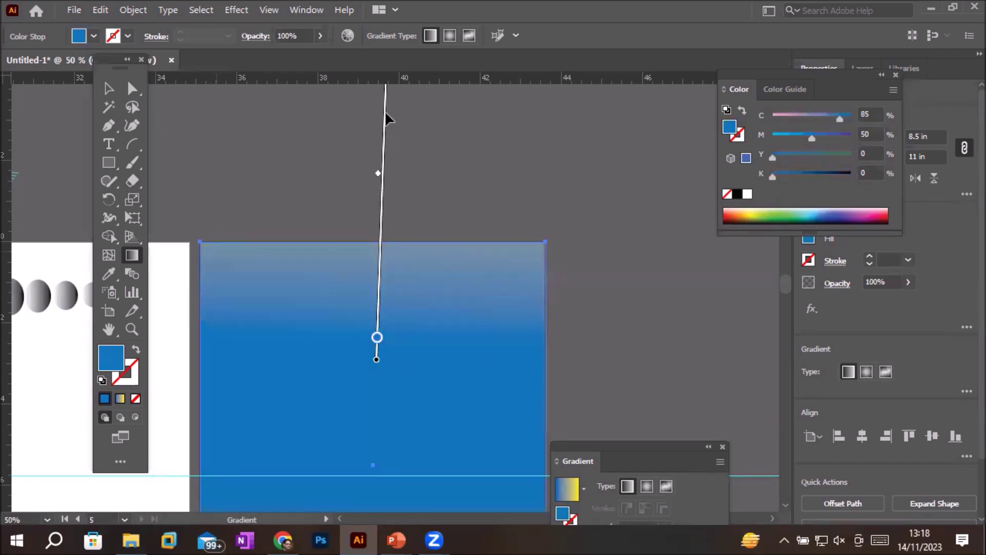
- Shift the yellow-to-blue gradient down so that it spans the rectangle's full height
{"action": "mouse_move", "coordinate": [385, 114]}
{"action": "left_mouse_down"}
{"action": "mouse_move", "coordinate": [391, 319]}
{"action": "mouse_move", "coordinate": [408, 339]}
{"action": "left_mouse_up"}
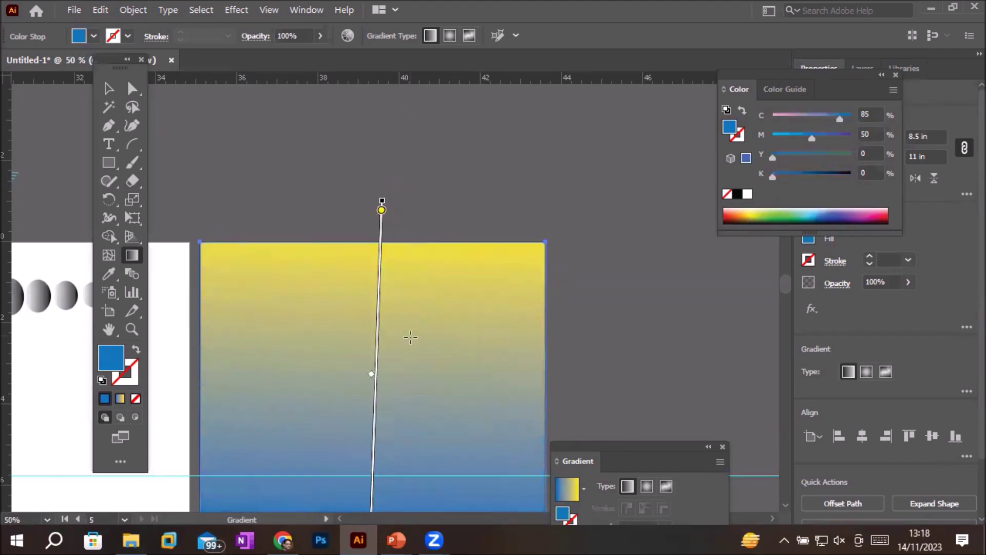
{"action": "scroll", "coordinate": [410, 339], "scroll_direction": "down", "scroll_amount": 5}
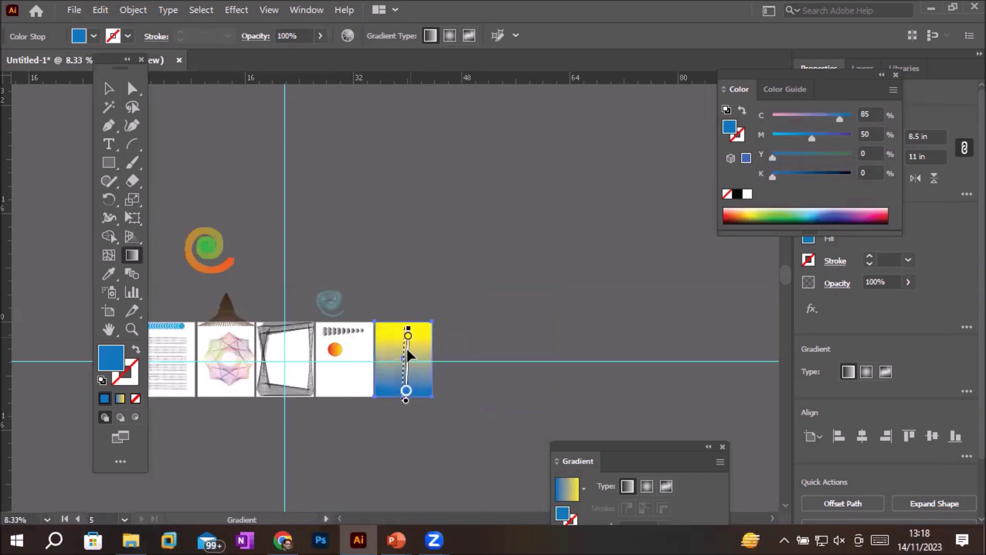
{"action": "scroll", "coordinate": [459, 369], "scroll_direction": "up", "scroll_amount": 1}
{"action": "scroll", "coordinate": [459, 370], "scroll_direction": "up", "scroll_amount": 1}
{"action": "scroll", "coordinate": [299, 379], "scroll_direction": "up", "scroll_amount": 3}
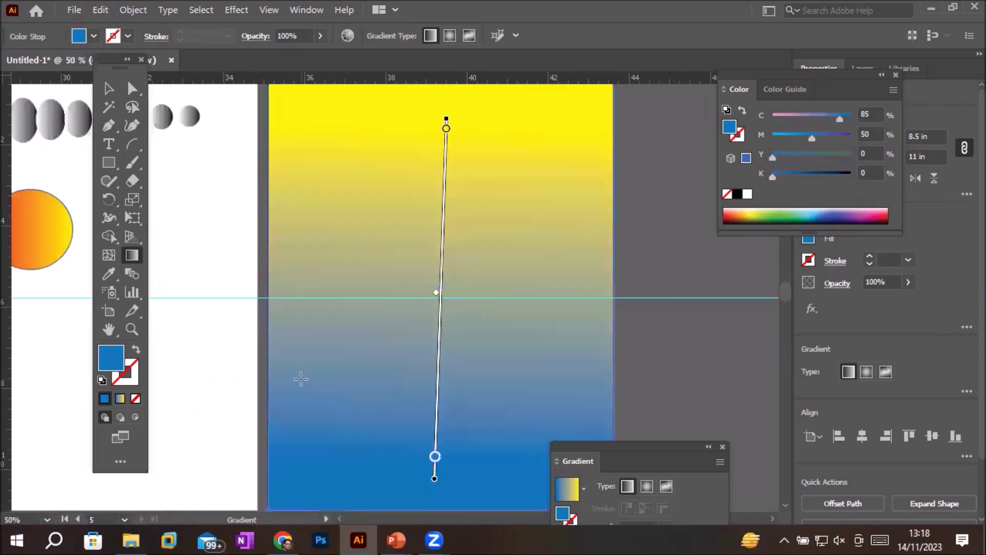
{"action": "scroll", "coordinate": [297, 378], "scroll_direction": "down", "scroll_amount": 2}
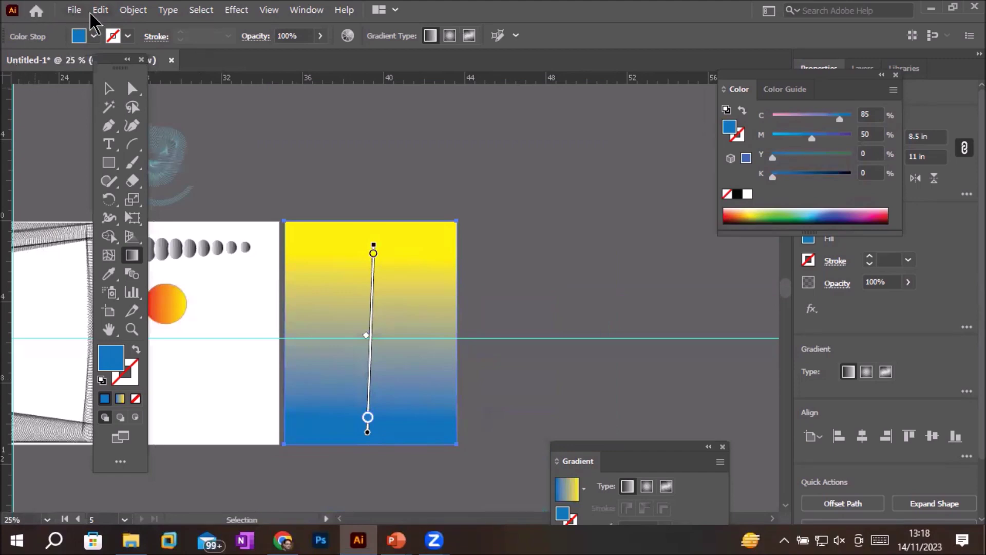
- Place the cut-out picture of the woman in a black jacket from the Images collection over the yellow-to-blue rectangle
{"action": "left_click", "coordinate": [74, 10]}
{"action": "left_click", "coordinate": [150, 289]}
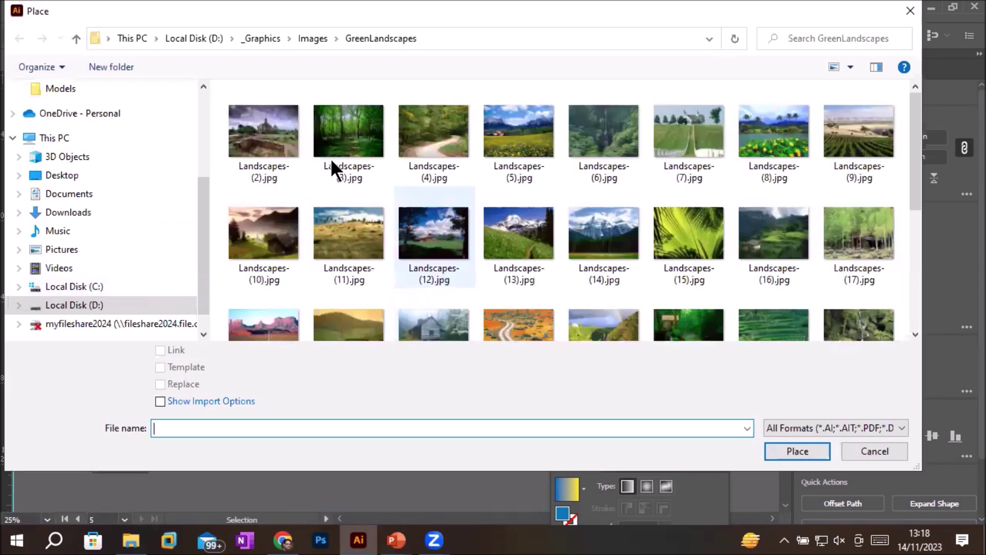
{"action": "left_click", "coordinate": [313, 38]}
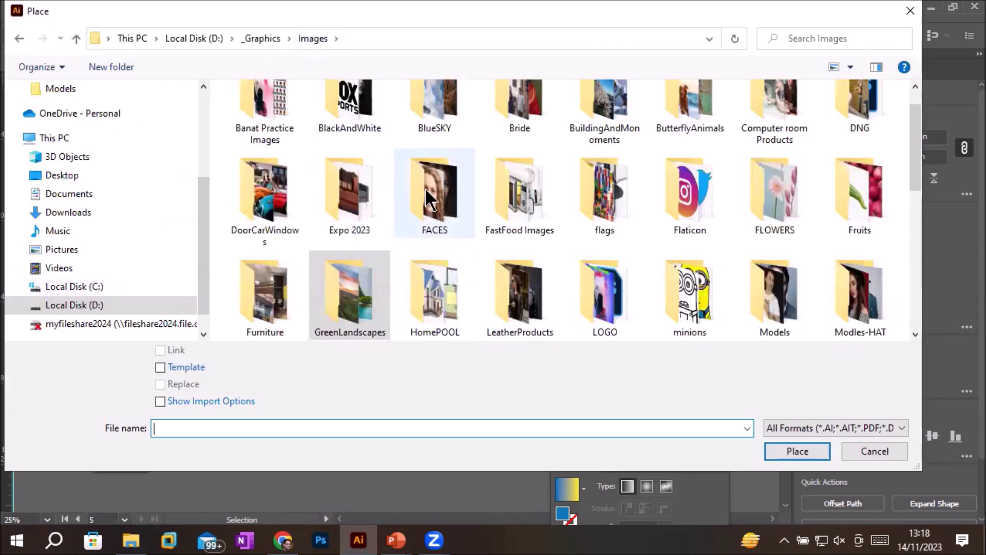
{"action": "scroll", "coordinate": [436, 282], "scroll_direction": "down", "scroll_amount": 2}
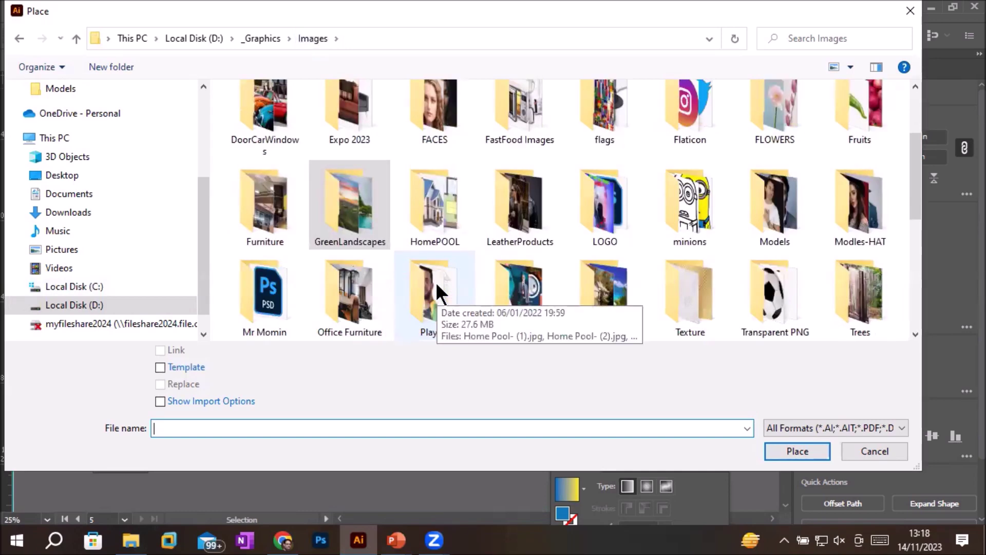
{"action": "scroll", "coordinate": [435, 282], "scroll_direction": "down", "scroll_amount": 3}
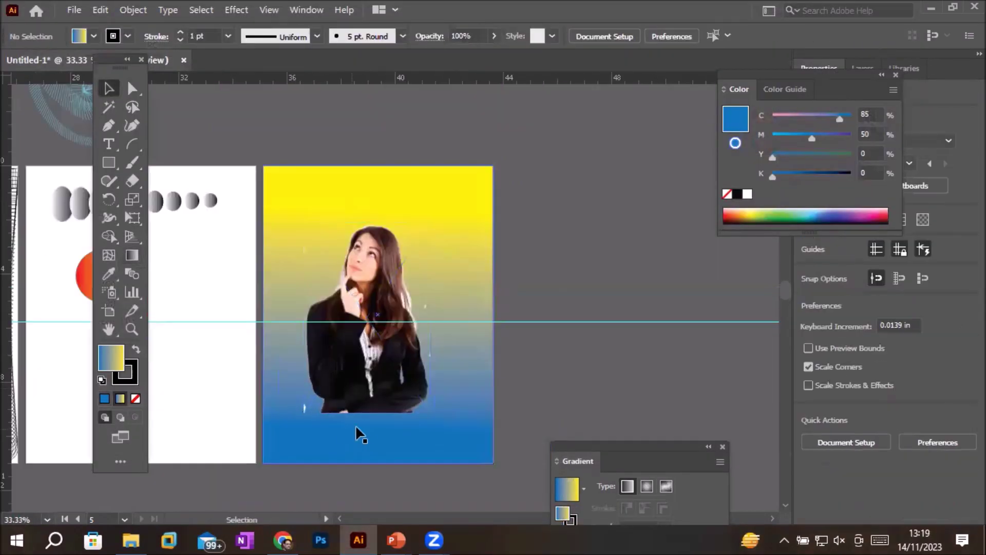
{"action": "left_click", "coordinate": [362, 434]}
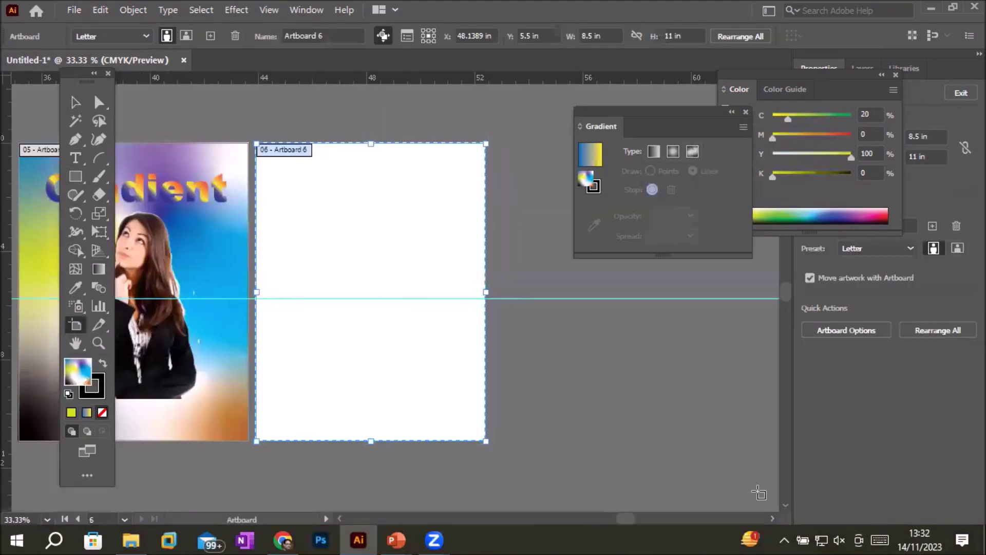
- Draw a rectangle about 8.35 by 11 in covering Artboard 6 and fill it with the yellow-to-blue linear gradient
{"action": "scroll", "coordinate": [514, 308], "scroll_direction": "right", "scroll_amount": 2}
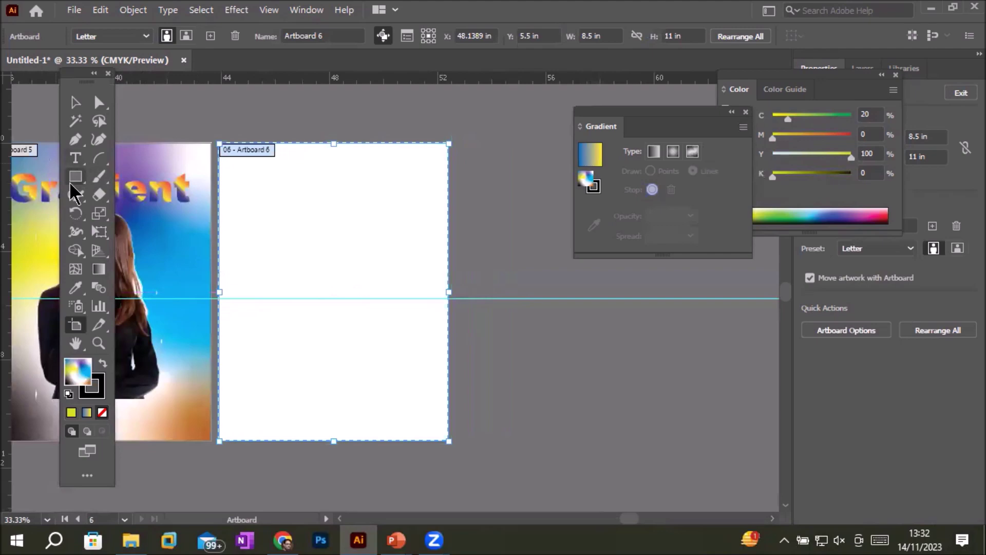
{"action": "left_click", "coordinate": [76, 177]}
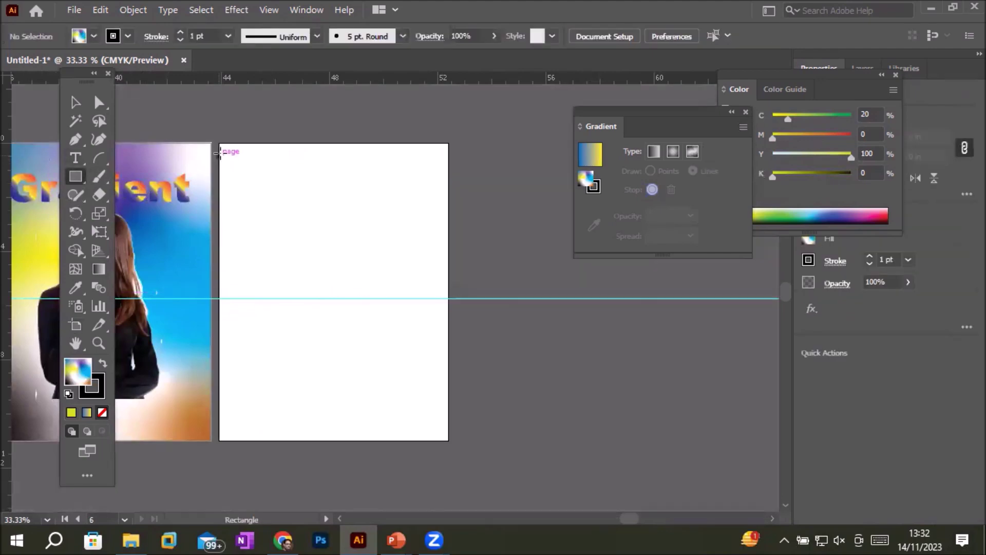
{"action": "mouse_move", "coordinate": [222, 144]}
{"action": "left_mouse_down"}
{"action": "mouse_move", "coordinate": [426, 379]}
{"action": "mouse_move", "coordinate": [446, 441]}
{"action": "left_mouse_up"}
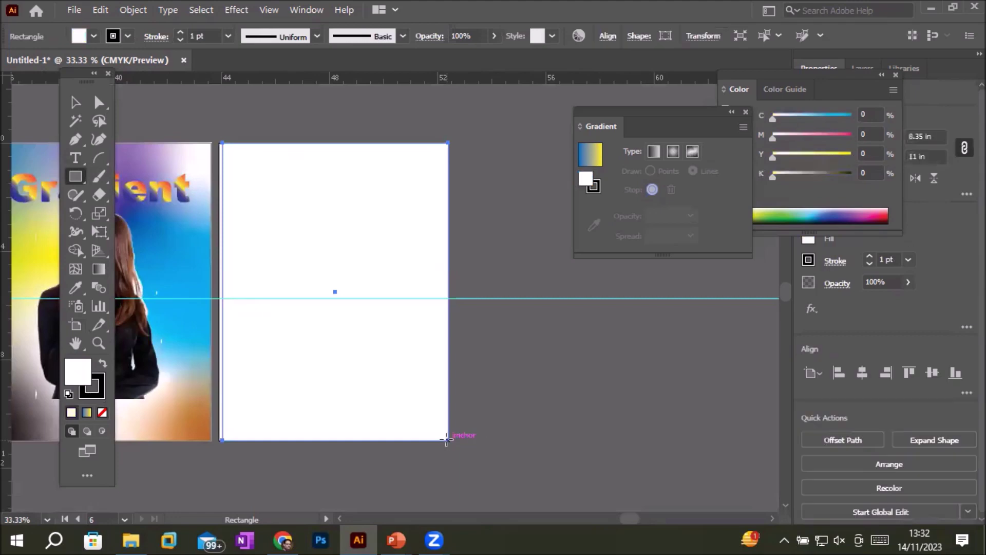
{"action": "left_click", "coordinate": [87, 413]}
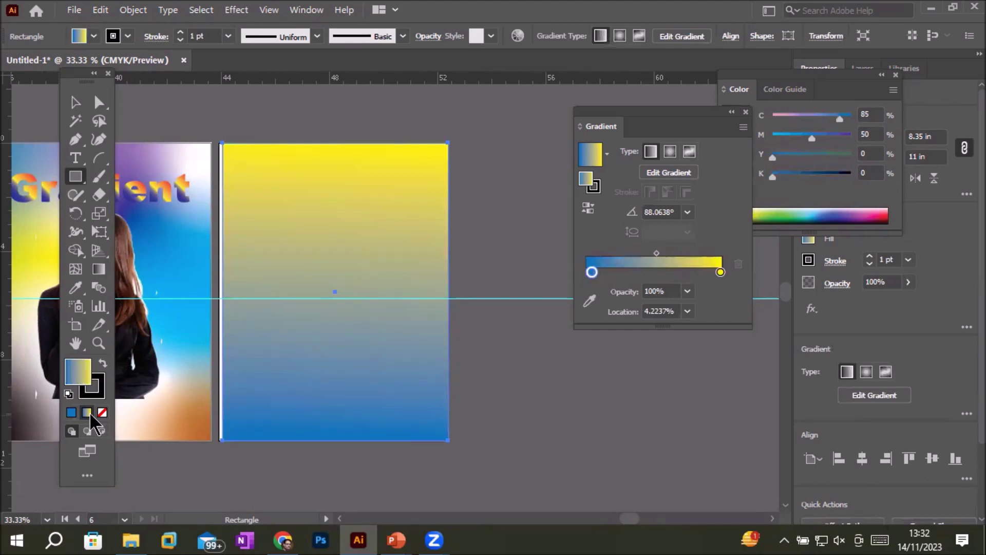
- Try the White, Black gradient preset on the rectangle, and replace it with the Orange, Yellow preset
{"action": "left_click", "coordinate": [607, 155]}
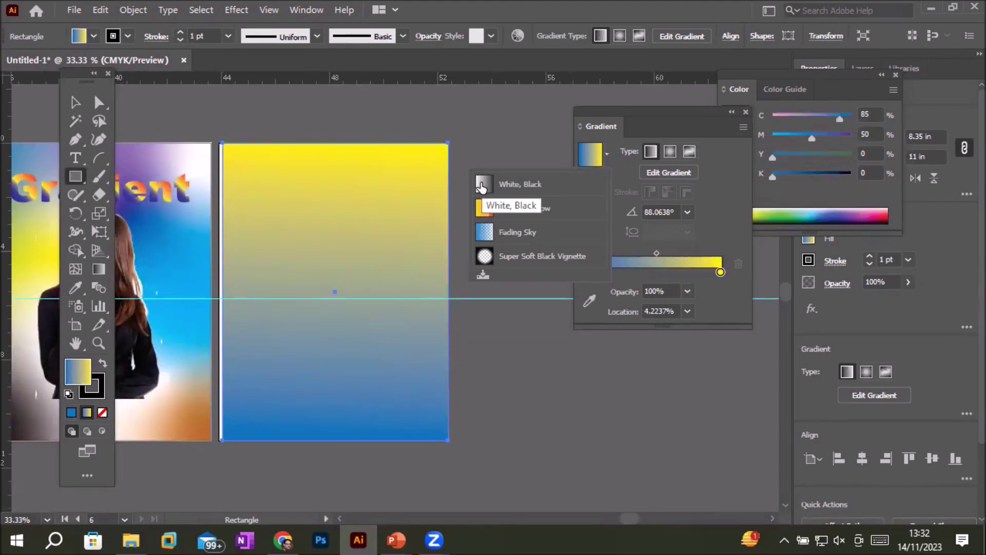
{"action": "left_click", "coordinate": [482, 183]}
{"action": "left_click", "coordinate": [607, 153]}
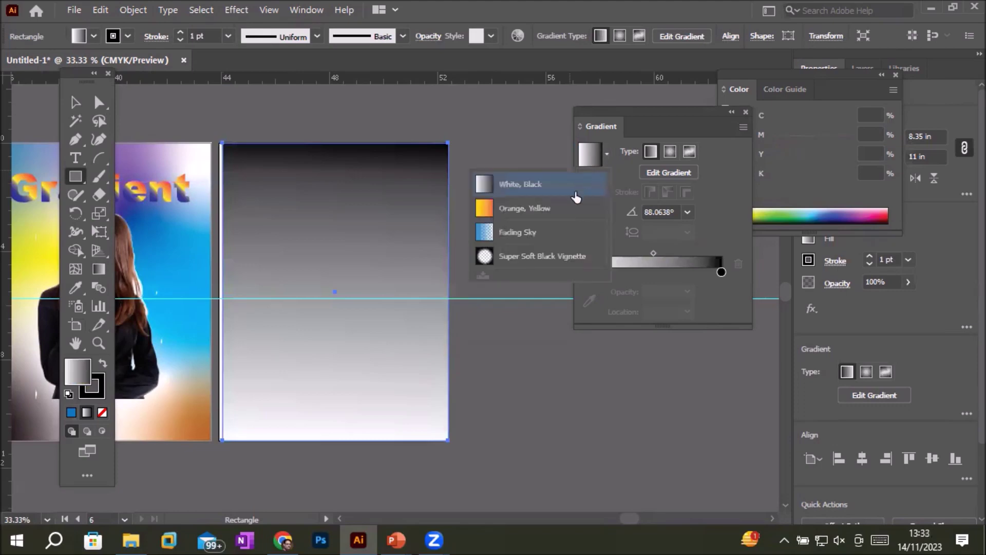
{"action": "left_click", "coordinate": [508, 211]}
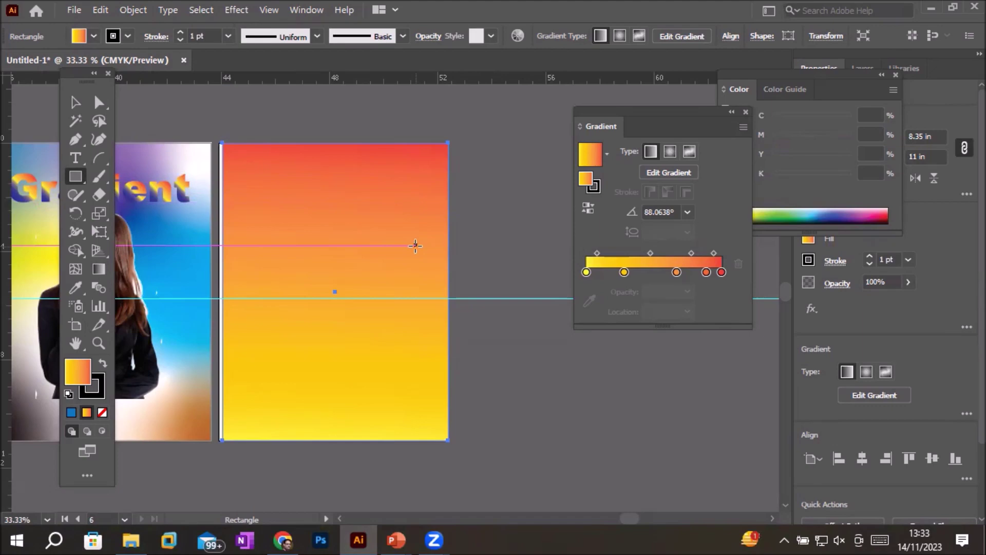
{"action": "scroll", "coordinate": [386, 263], "scroll_direction": "up", "scroll_amount": 2}
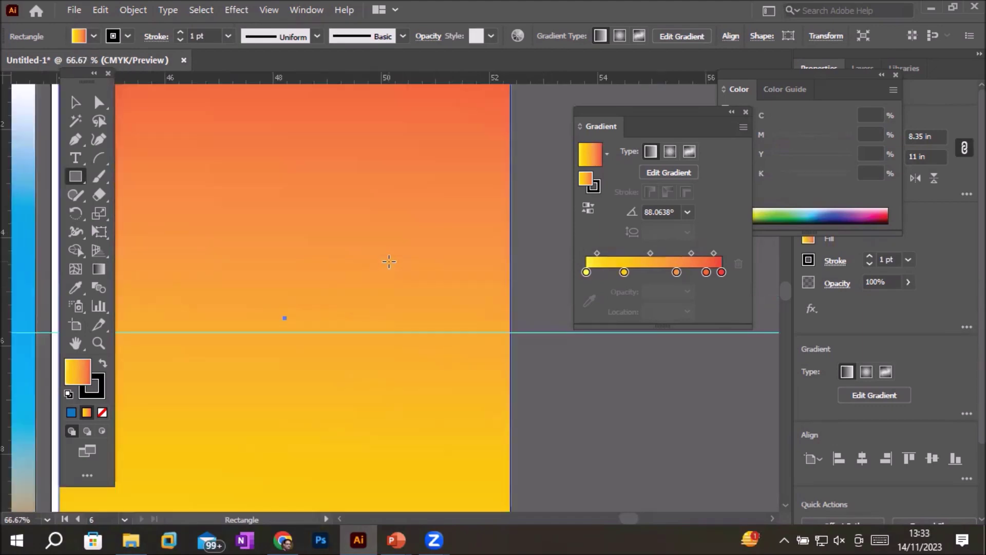
{"action": "scroll", "coordinate": [388, 261], "scroll_direction": "down", "scroll_amount": 2}
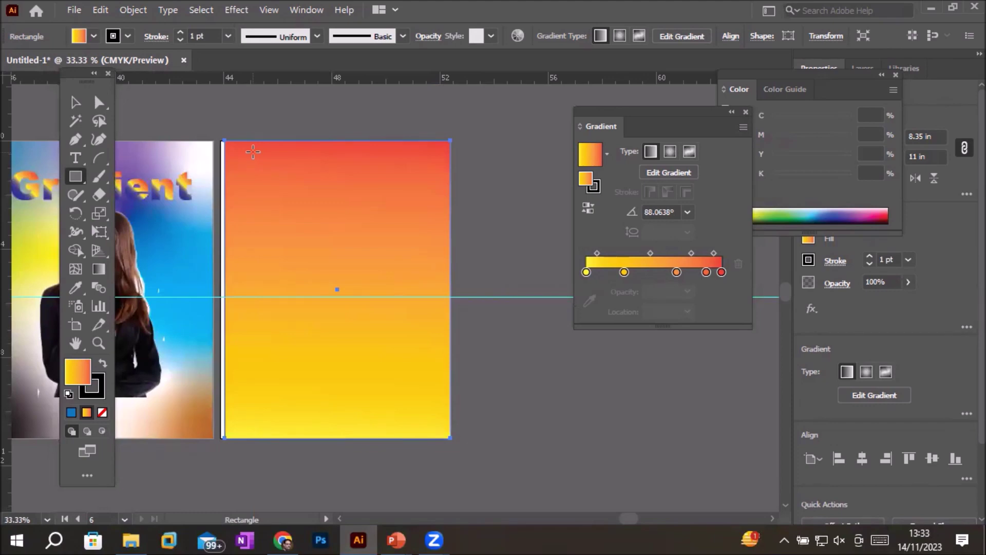
- Expand the rectangle's fill and stroke, converting the gradient to 10 objects
{"action": "left_click", "coordinate": [130, 10]}
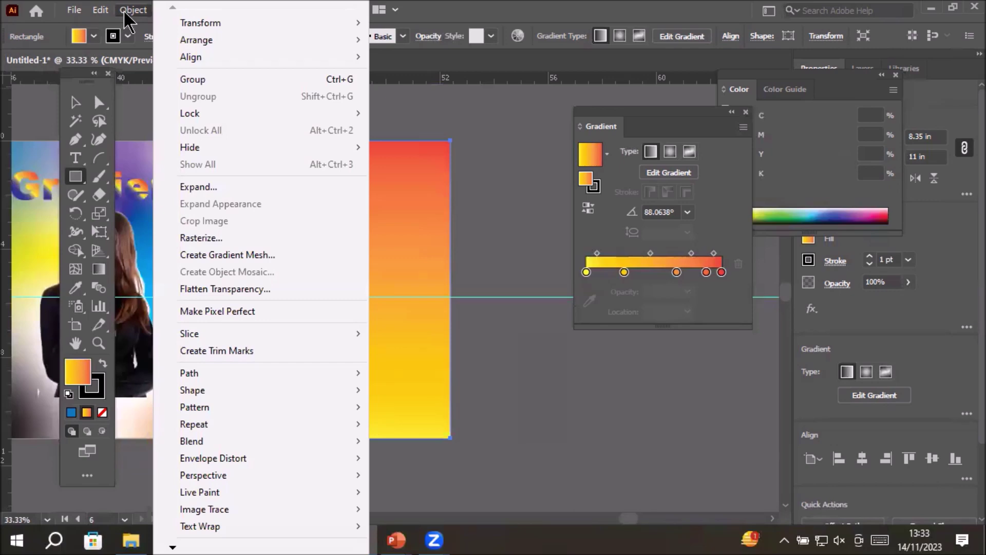
{"action": "left_click", "coordinate": [220, 198]}
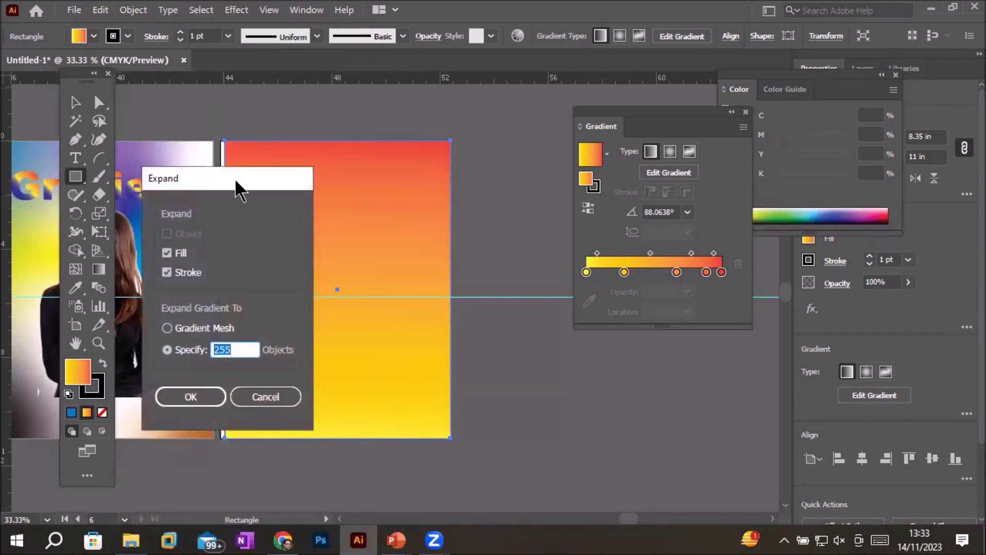
{"action": "left_click_drag", "start_coordinate": [247, 190], "coordinate": [510, 154]}
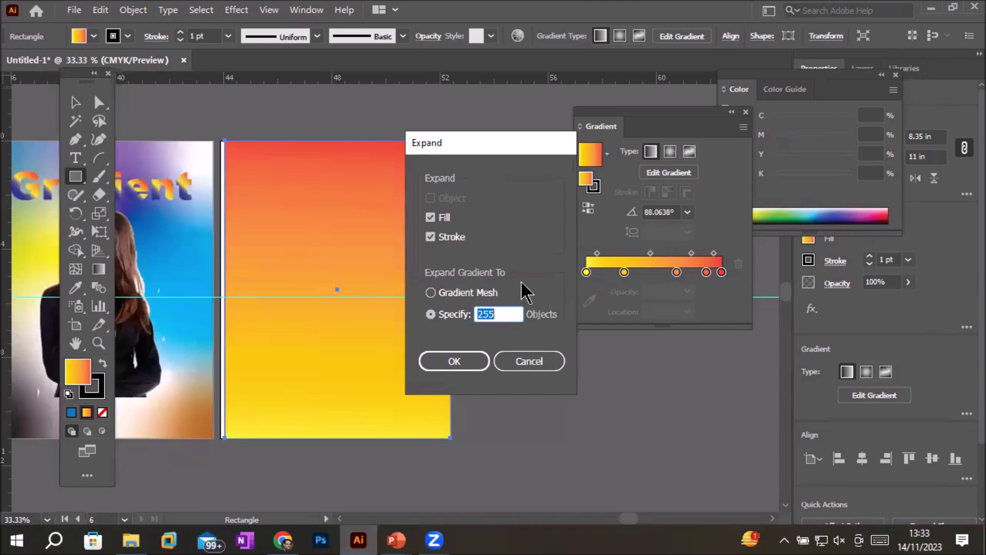
{"action": "left_click", "coordinate": [492, 310]}
{"action": "left_click_drag", "start_coordinate": [513, 315], "coordinate": [446, 316]}
{"action": "type", "text": "10"}
{"action": "left_click", "coordinate": [468, 364]}
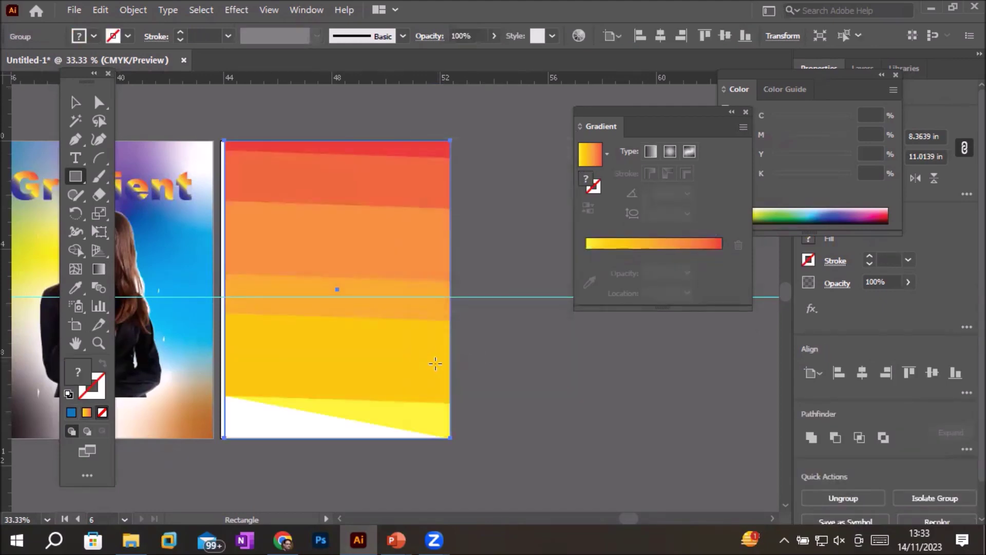
- Examine the separate color bands of the expanded gradient up close and as a whole
{"action": "key", "text": "ctrl+plus"}
{"action": "key", "text": "ctrl+plus"}
{"action": "key", "text": "ctrl+plus"}
{"action": "key", "text": "ctrl+plus"}
{"action": "key", "text": "ctrl+minus"}
{"action": "key", "text": "ctrl+minus"}
{"action": "key", "text": "ctrl+minus"}
{"action": "key", "text": "ctrl+minus"}
{"action": "key", "text": "ctrl+minus"}
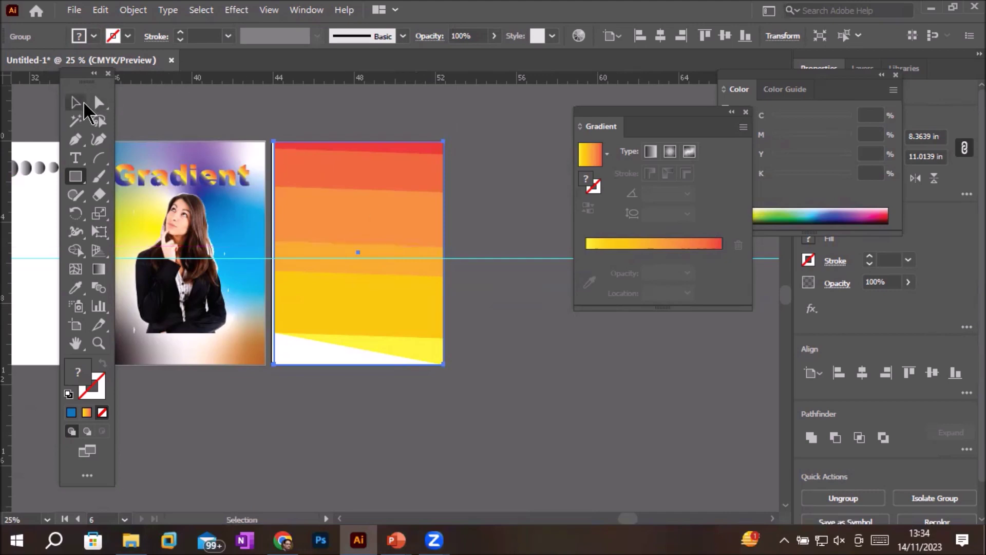
- Ungroup the expanded gradient bands and clear the selection
{"action": "left_click", "coordinate": [99, 103]}
{"action": "right_click", "coordinate": [386, 182]}
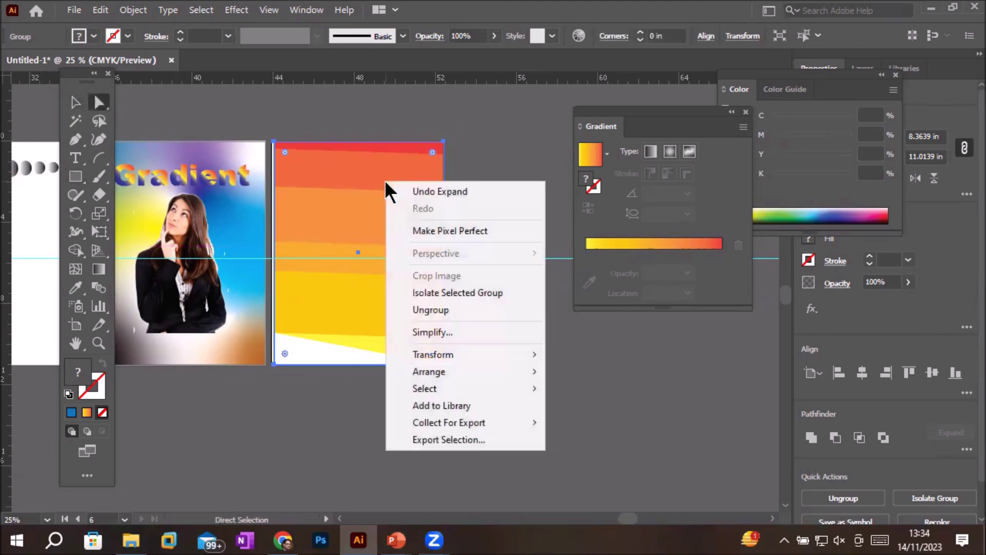
{"action": "left_click", "coordinate": [433, 309]}
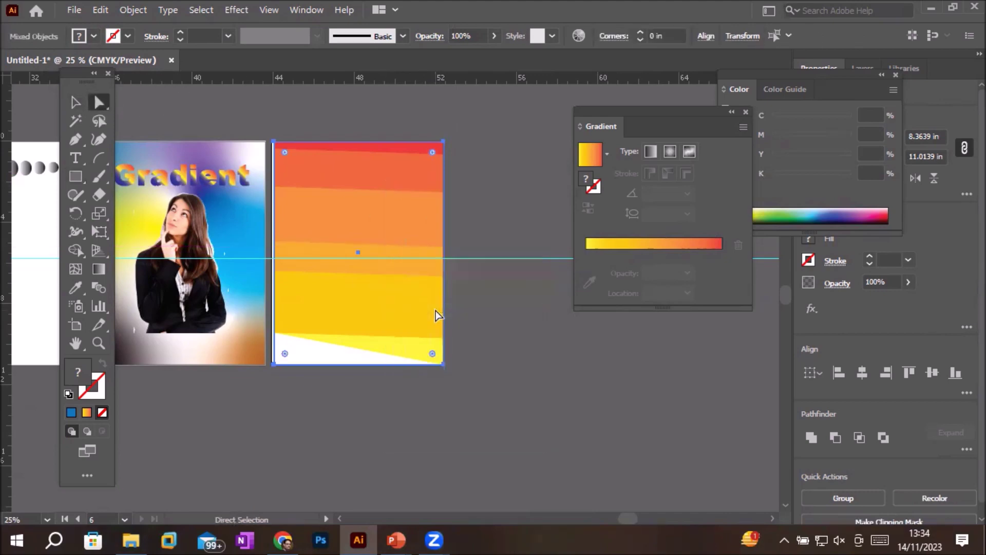
{"action": "right_click", "coordinate": [381, 186]}
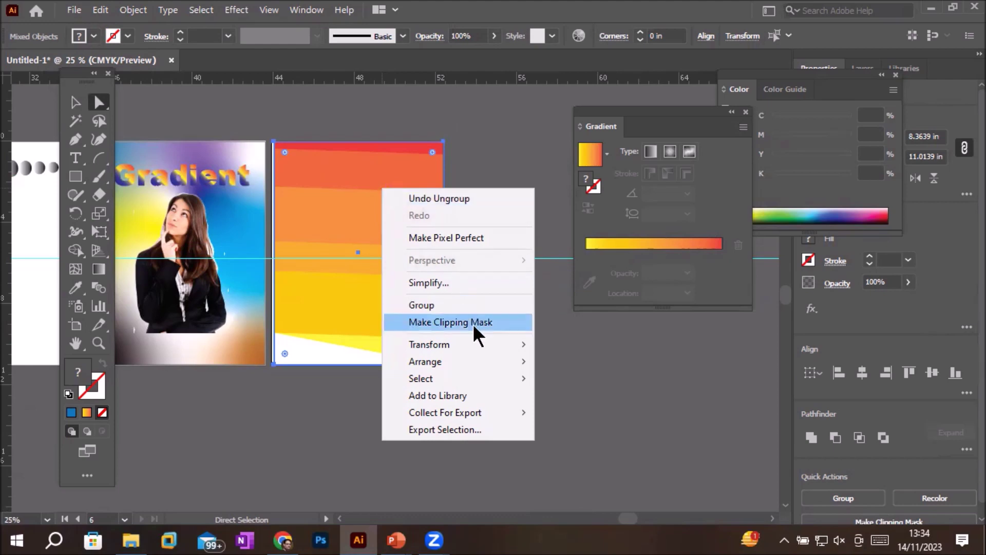
{"action": "left_click", "coordinate": [326, 192]}
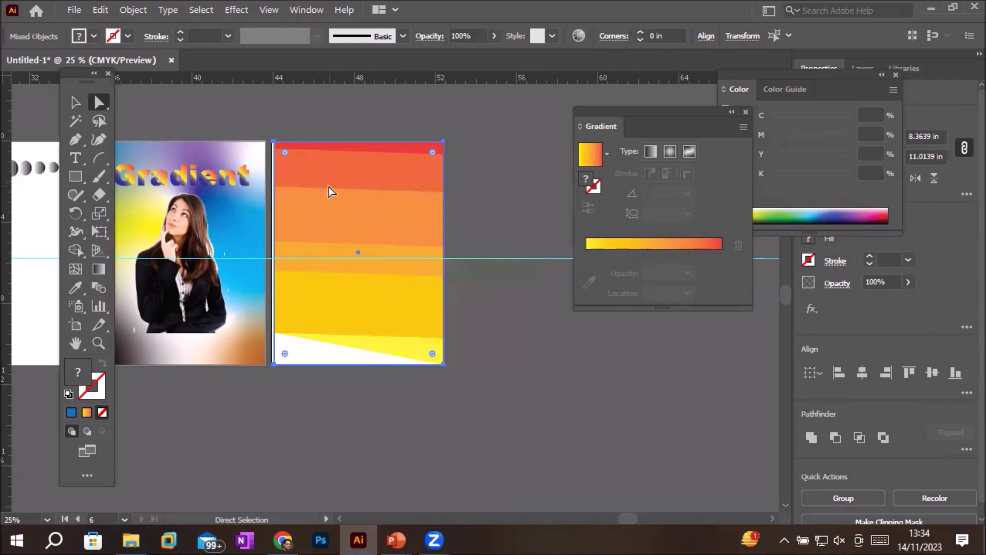
{"action": "left_click", "coordinate": [483, 268]}
- Select the color bands individually from the red-orange one down to the bottom yellow triangle to inspect them as separate shapes
{"action": "left_click", "coordinate": [392, 171]}
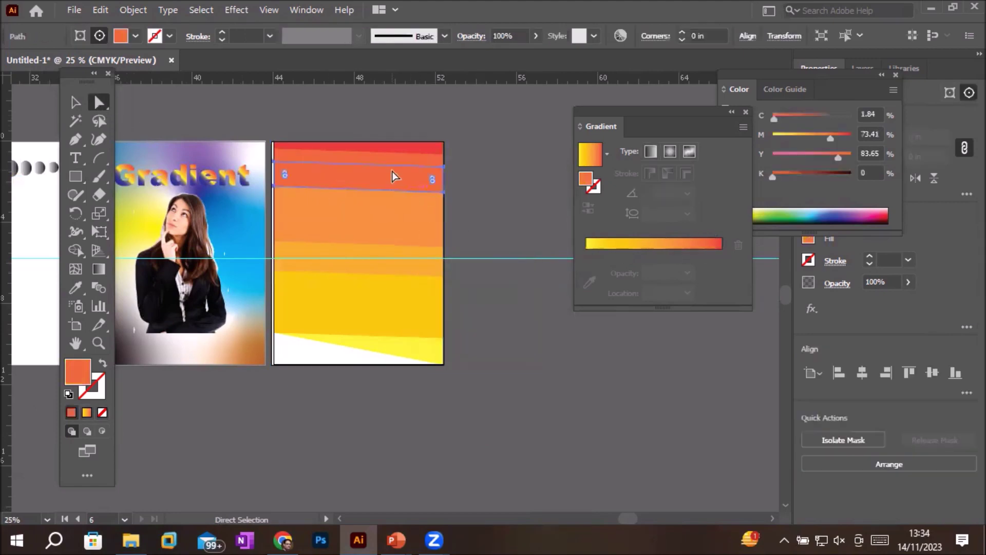
{"action": "left_click", "coordinate": [365, 204]}
{"action": "left_click", "coordinate": [353, 230]}
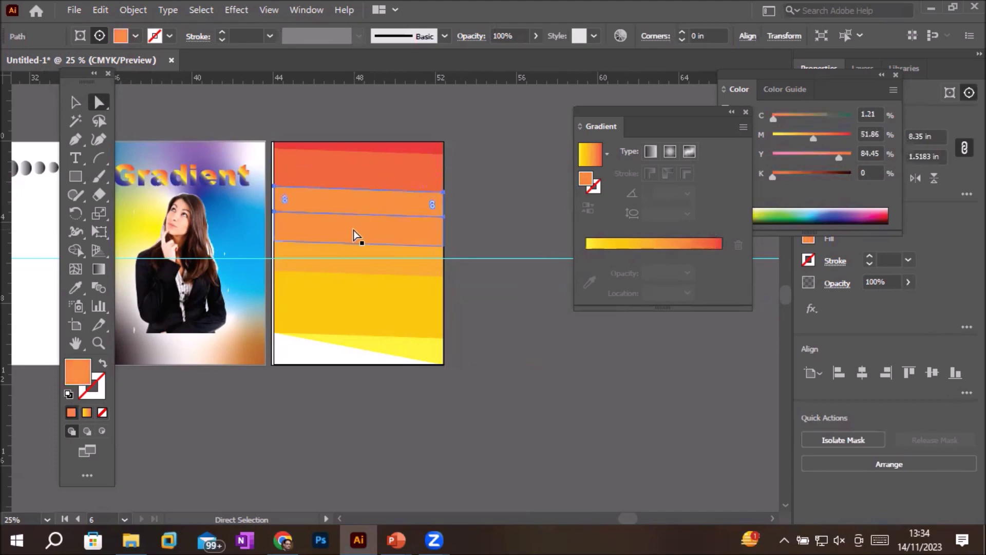
{"action": "left_click", "coordinate": [356, 266]}
{"action": "left_click", "coordinate": [356, 300]}
{"action": "left_click", "coordinate": [353, 315]}
{"action": "left_click", "coordinate": [419, 351]}
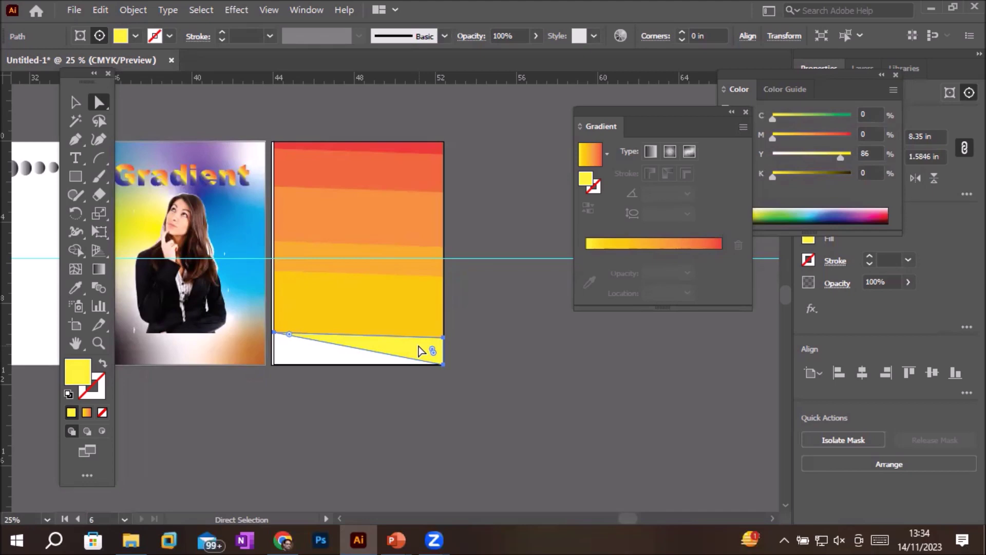
- Rearrange the separate bands, moving the bottom yellow triangle below the page and extending the orange band's lower edge downward
{"action": "left_click", "coordinate": [354, 179]}
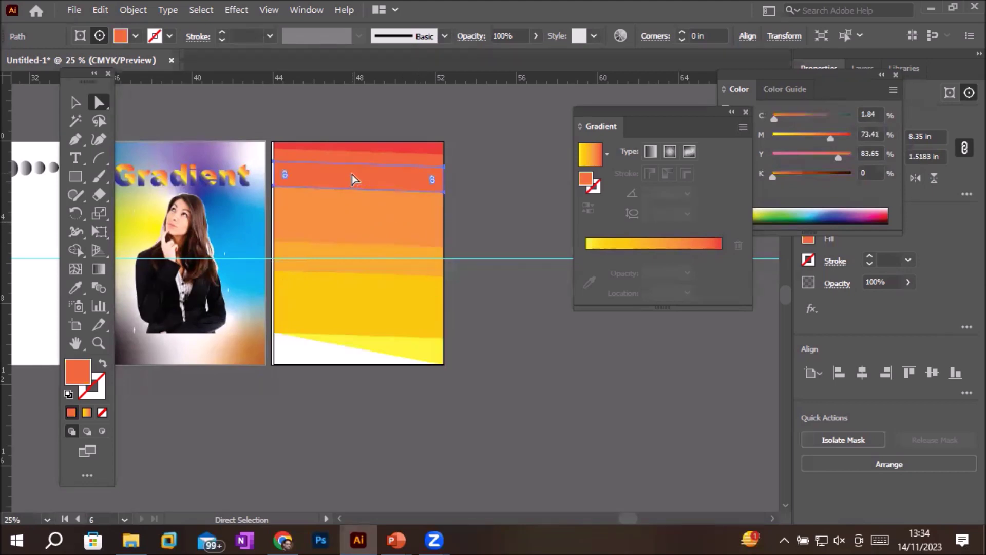
{"action": "left_click_drag", "start_coordinate": [352, 179], "coordinate": [362, 377]}
{"action": "mouse_move", "coordinate": [383, 330]}
{"action": "left_mouse_down"}
{"action": "mouse_move", "coordinate": [378, 352]}
{"action": "mouse_move", "coordinate": [387, 304]}
{"action": "mouse_move", "coordinate": [385, 325]}
{"action": "left_mouse_up"}
{"action": "left_click_drag", "start_coordinate": [388, 274], "coordinate": [387, 291]}
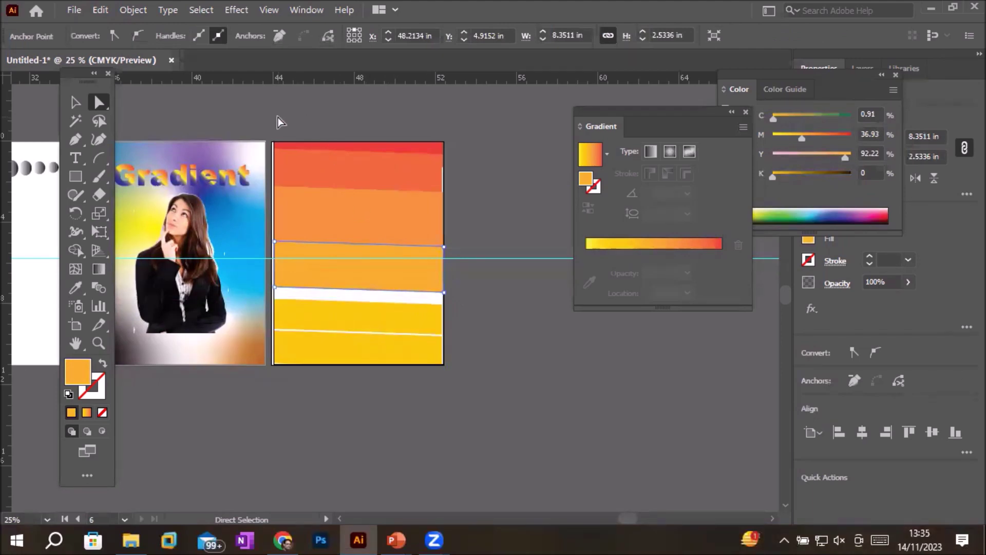
- Delete all the color bands and their leftover anchor points along the left edge of Artboard 6
{"action": "left_click_drag", "start_coordinate": [511, 398], "coordinate": [238, 230]}
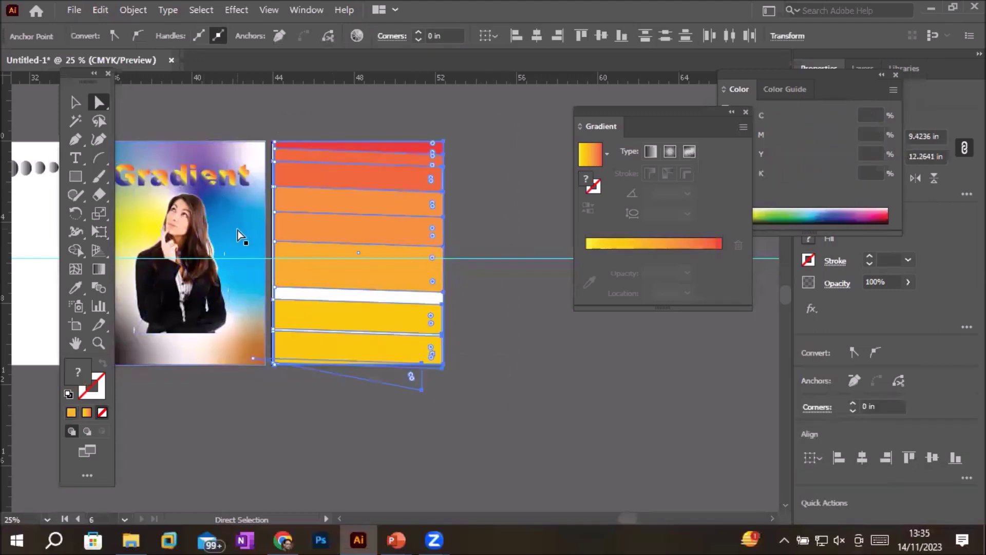
{"action": "key", "text": "Delete"}
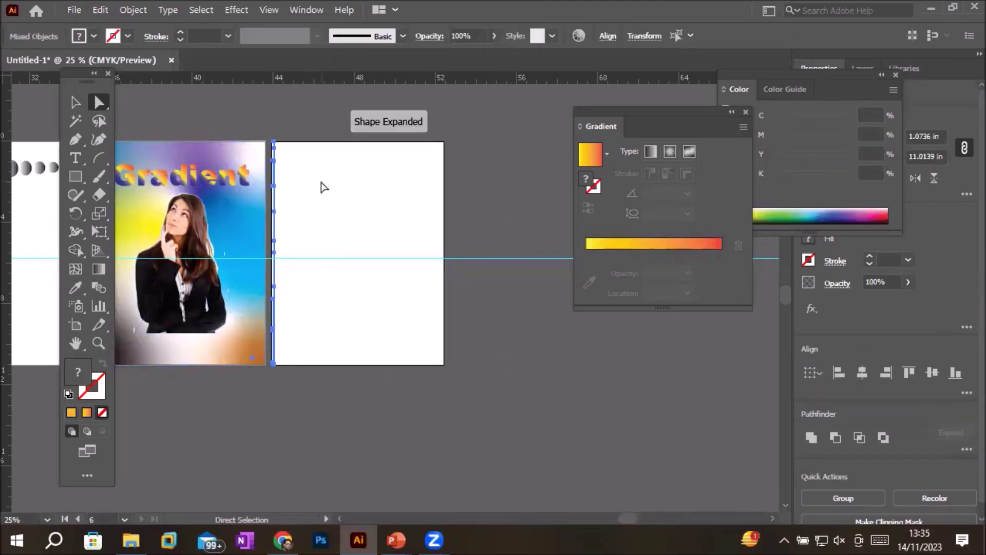
{"action": "left_click_drag", "start_coordinate": [270, 129], "coordinate": [294, 376]}
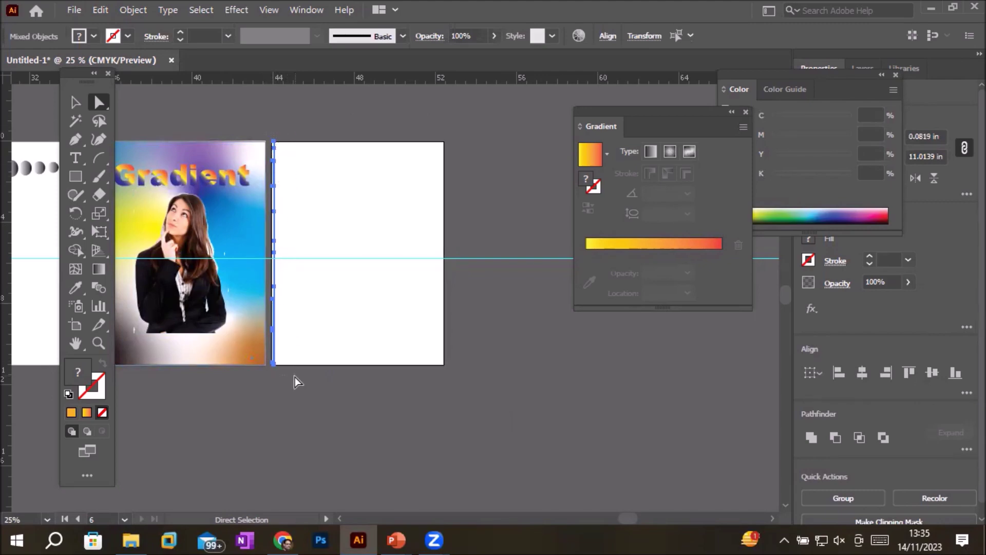
{"action": "left_click", "coordinate": [295, 377]}
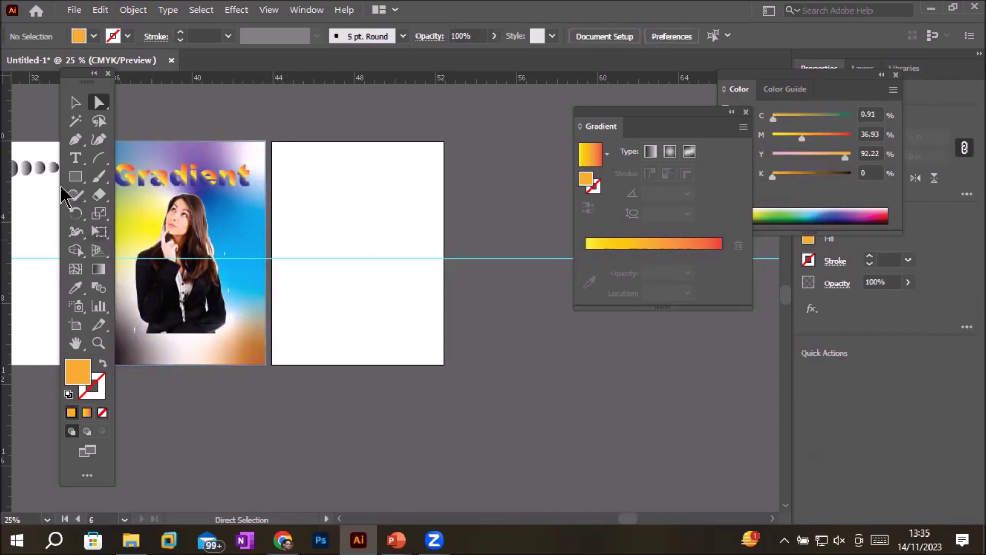
- Draw a rectangle about 7.85 by 10.63 in on Artboard 6 and fill it with the White, Black gradient preset
{"action": "left_click", "coordinate": [76, 176]}
{"action": "left_click_drag", "start_coordinate": [277, 145], "coordinate": [437, 362]}
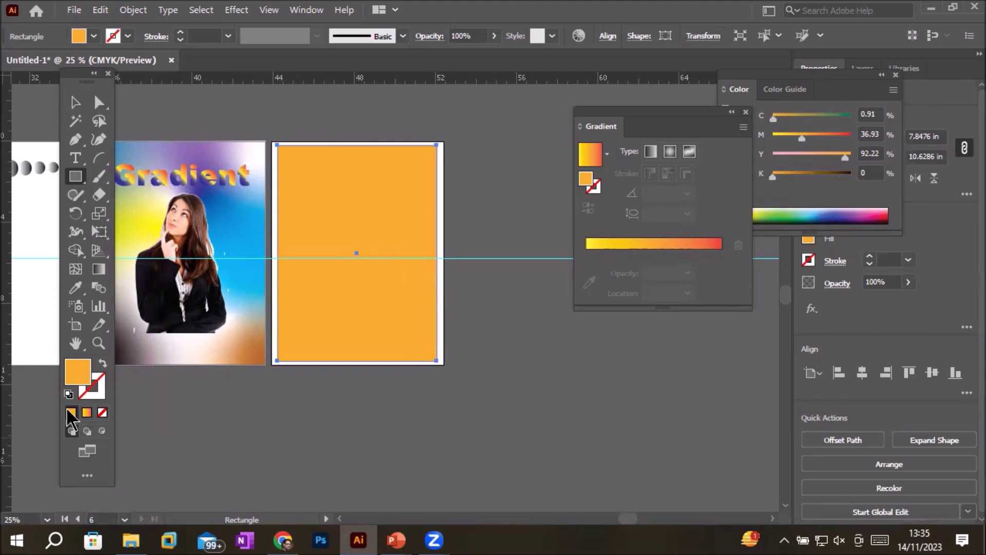
{"action": "left_click", "coordinate": [86, 413]}
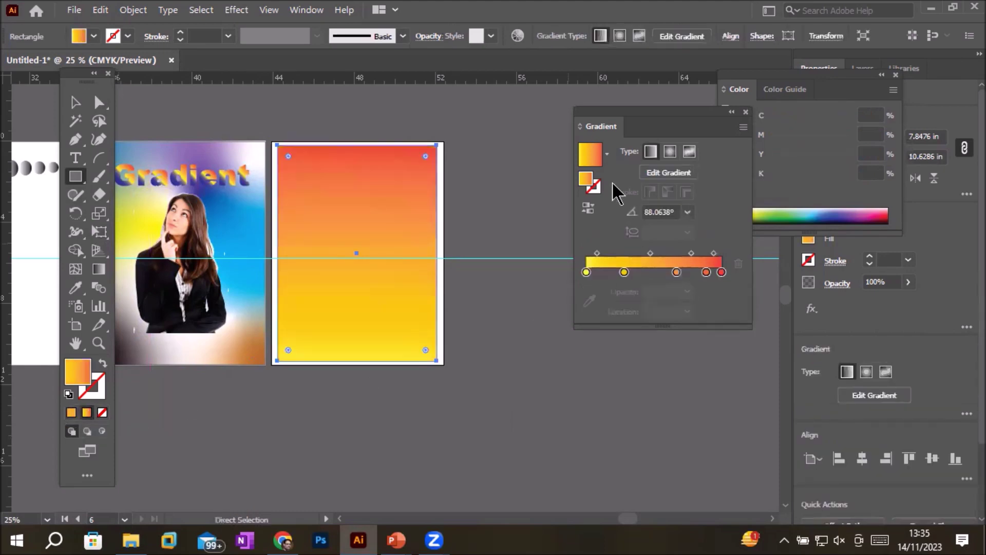
{"action": "left_click", "coordinate": [606, 153]}
{"action": "left_click", "coordinate": [520, 189]}
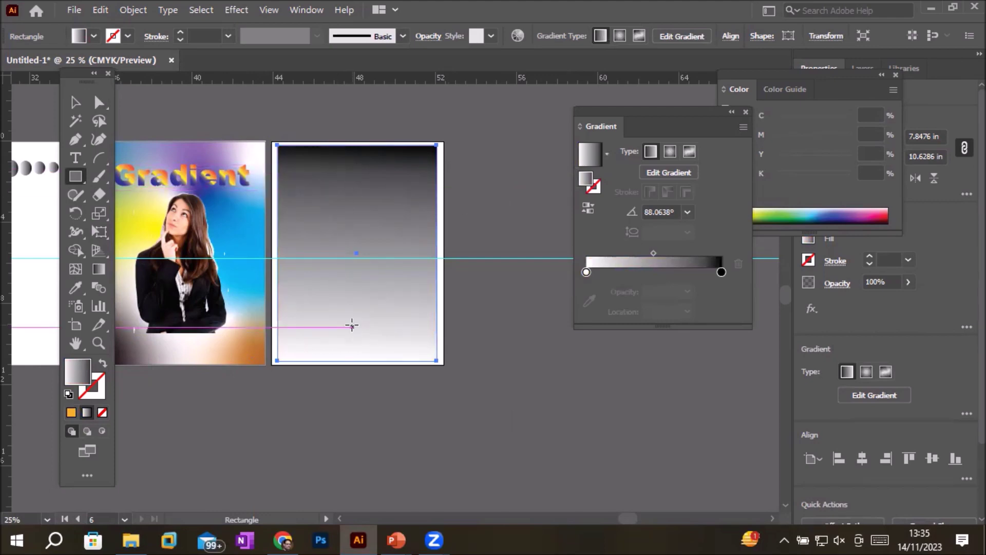
- Expand the gradient fill of the rectangle on Artboard 6 into 4 specified objects
{"action": "key", "text": "ctrl"}
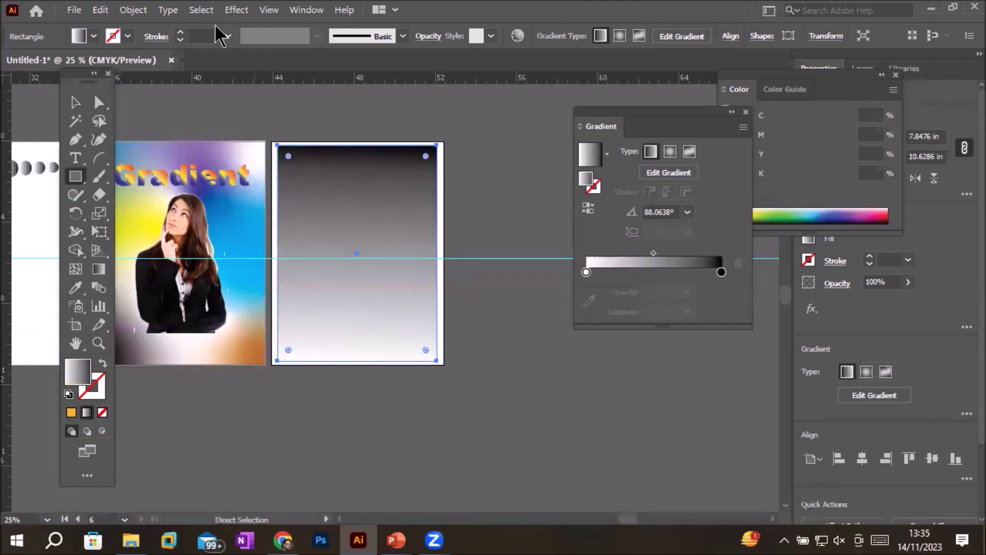
{"action": "left_click", "coordinate": [139, 10]}
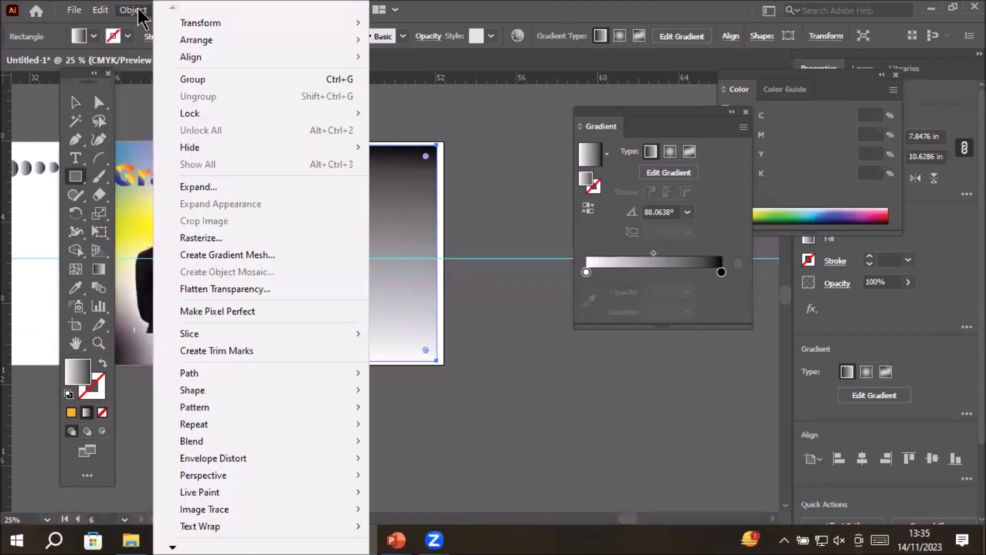
{"action": "left_click", "coordinate": [189, 186]}
{"action": "left_click", "coordinate": [502, 315]}
{"action": "double_click", "coordinate": [503, 314]}
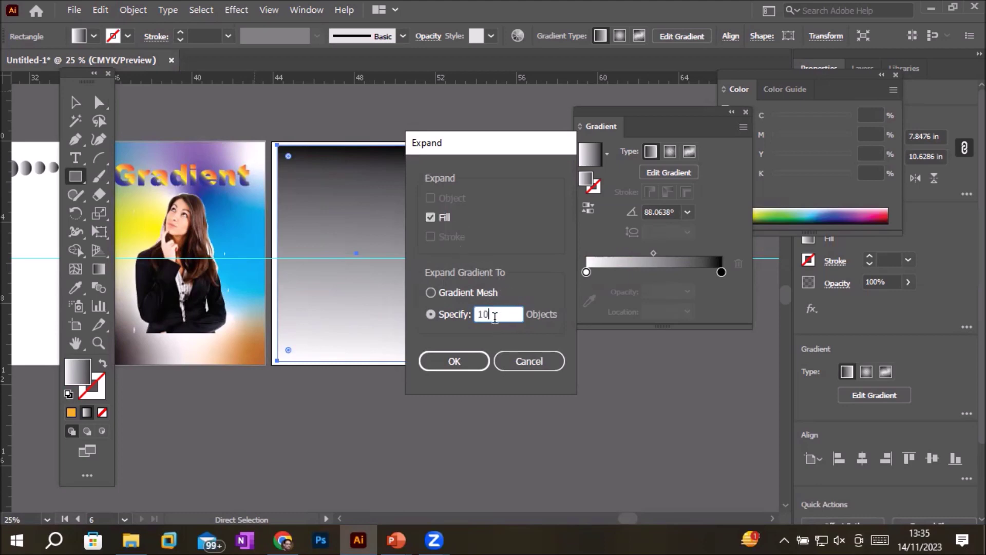
{"action": "type", "text": "4"}
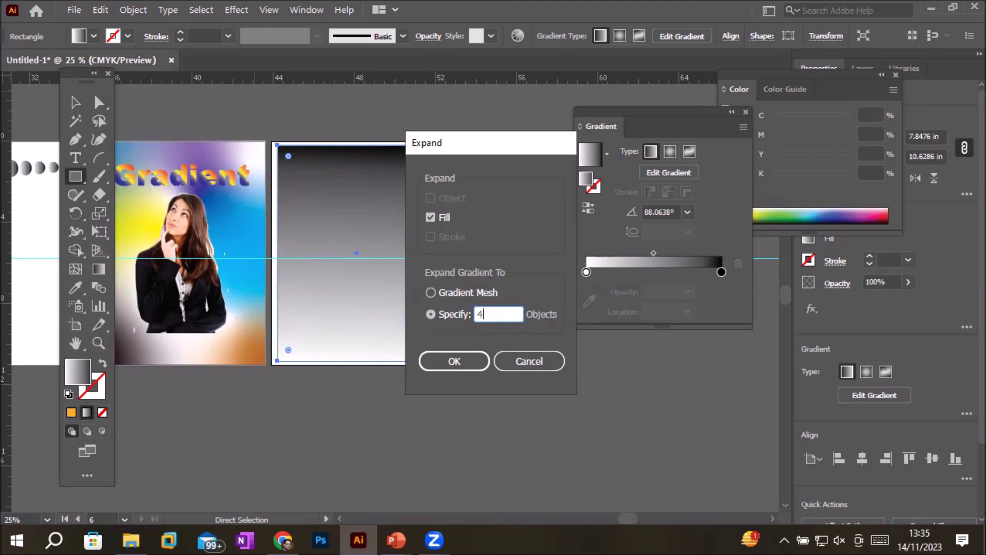
{"action": "left_click", "coordinate": [455, 362]}
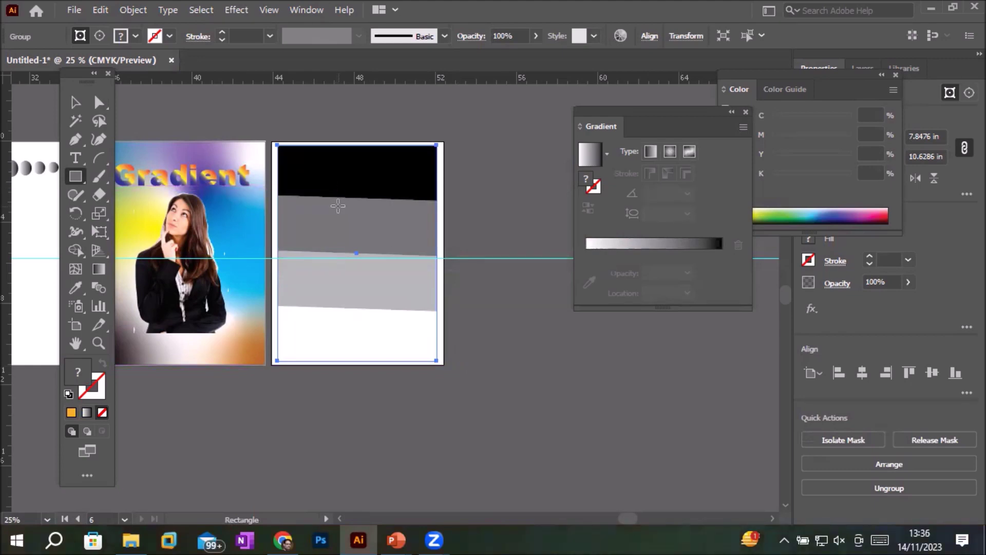
- Ungroup the expanded grey bands on Artboard 6 and clear the selection
{"action": "left_click", "coordinate": [76, 103]}
{"action": "right_click", "coordinate": [342, 178]}
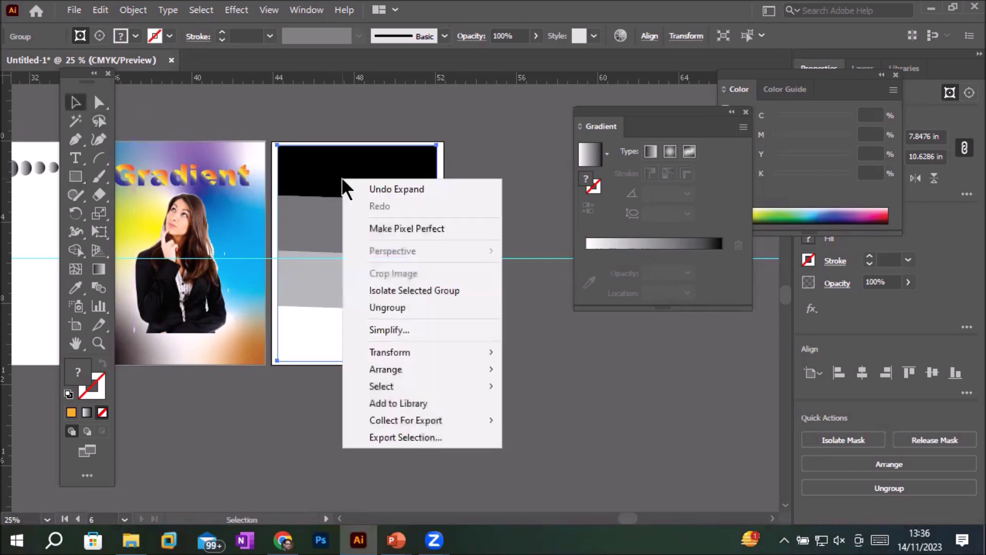
{"action": "left_click", "coordinate": [387, 304]}
{"action": "left_click", "coordinate": [443, 408]}
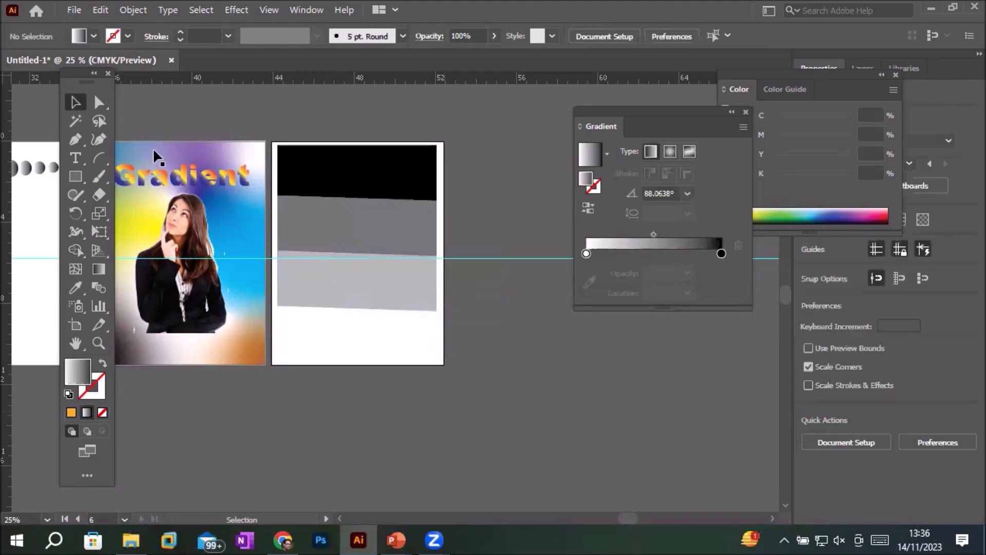
- Move the light grey, dark grey and black bands individually with Direct Selection so that gaps separate them
{"action": "left_click", "coordinate": [99, 102]}
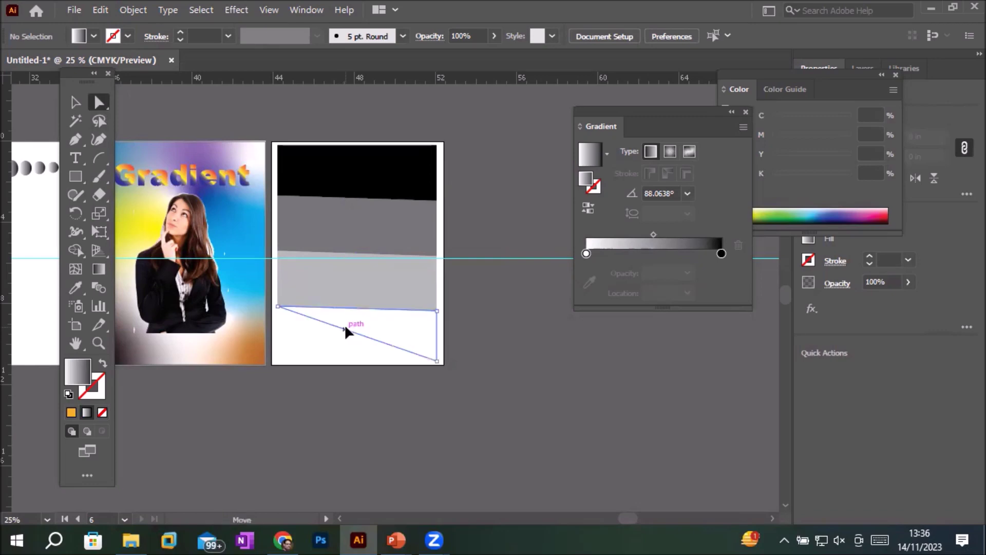
{"action": "left_click", "coordinate": [347, 283]}
{"action": "left_click_drag", "start_coordinate": [347, 283], "coordinate": [343, 320]}
{"action": "left_click_drag", "start_coordinate": [353, 236], "coordinate": [350, 248]}
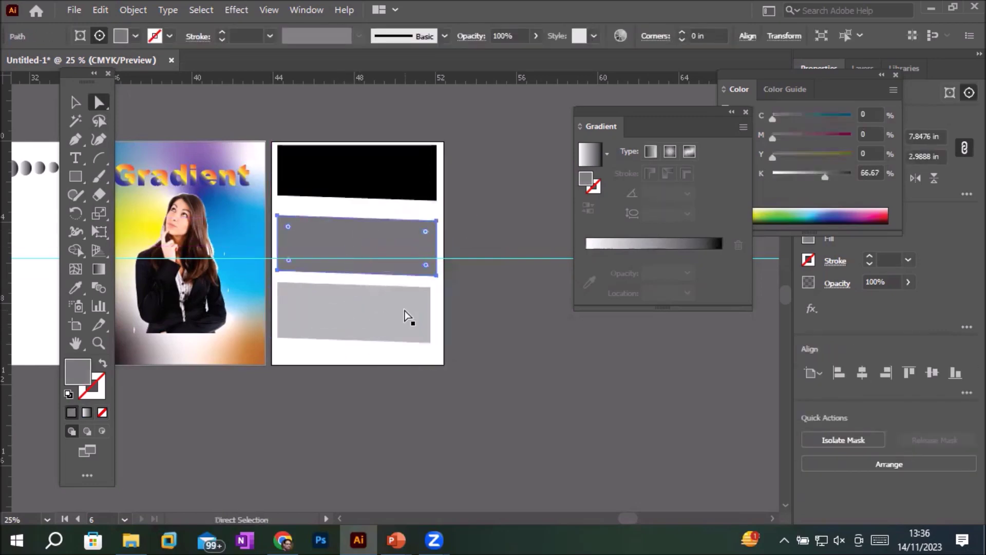
{"action": "left_click_drag", "start_coordinate": [385, 170], "coordinate": [379, 174]}
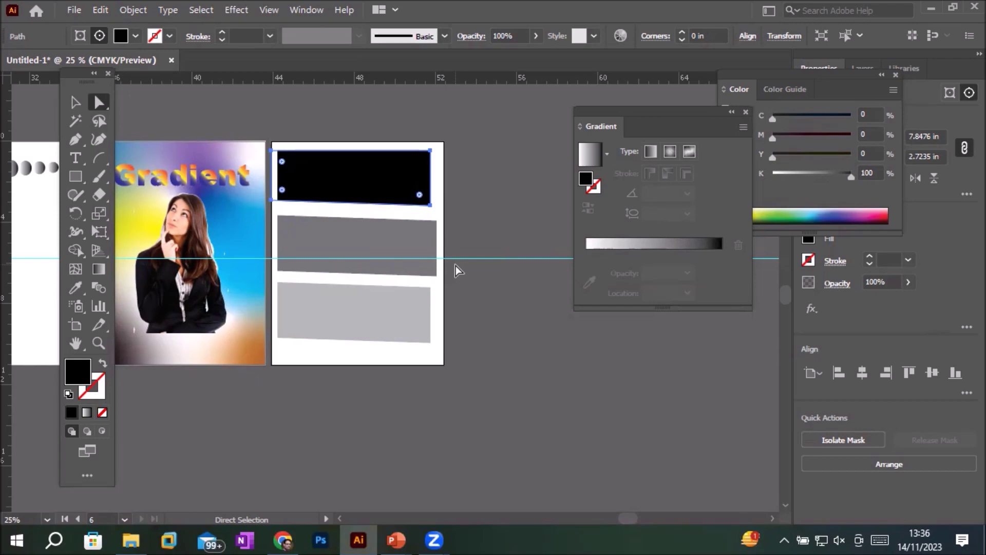
- Replace all the bands on Artboard 6 with a new rectangle about 7.66 by 9.49 in, filled with the white-to-black gradient
{"action": "left_click_drag", "start_coordinate": [270, 111], "coordinate": [501, 410]}
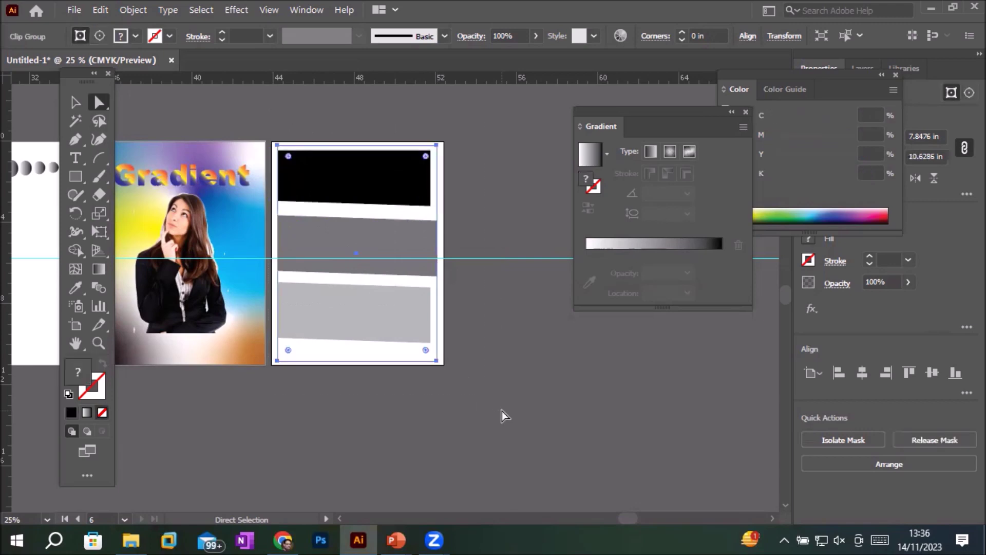
{"action": "key", "text": "Delete"}
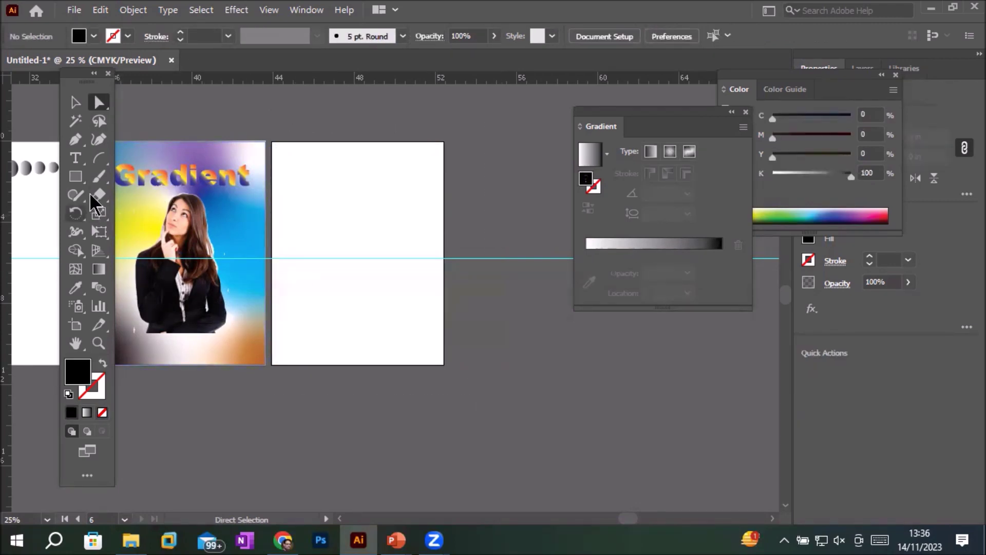
{"action": "left_click", "coordinate": [75, 176]}
{"action": "left_click_drag", "start_coordinate": [277, 153], "coordinate": [432, 345]}
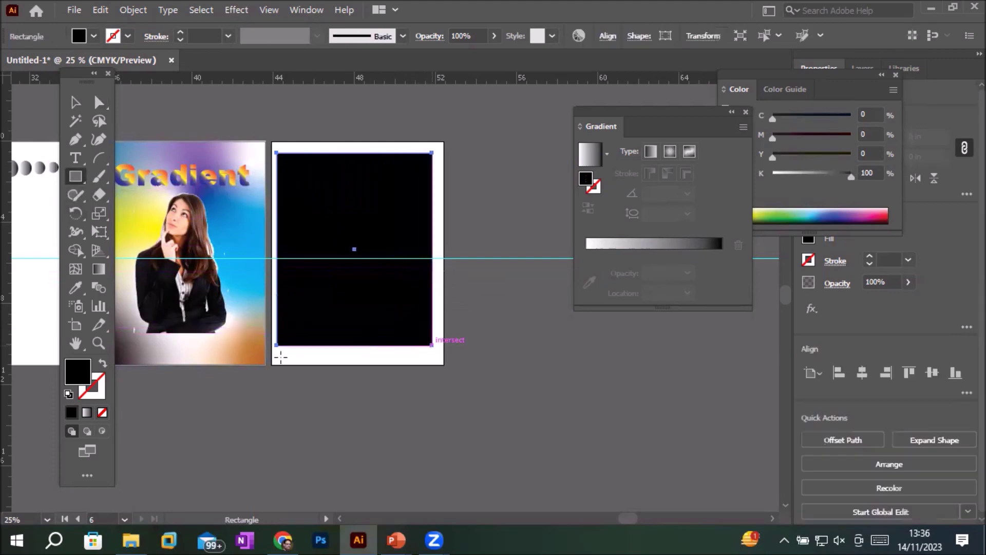
{"action": "left_click", "coordinate": [86, 414]}
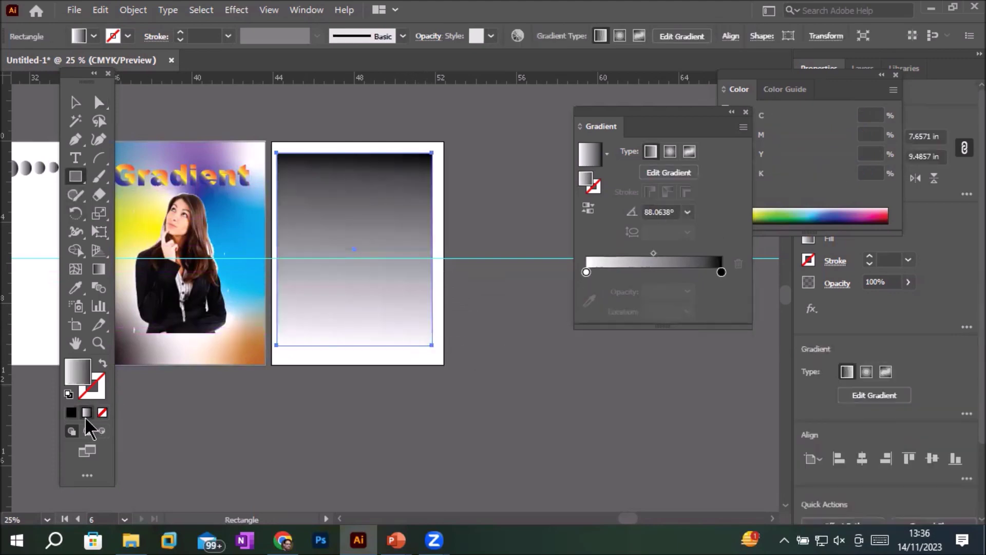
- Redirect the rectangle's gradient diagonally with the Gradient tool, to an angle of about 115° with black at the upper left
{"action": "left_click", "coordinate": [101, 271]}
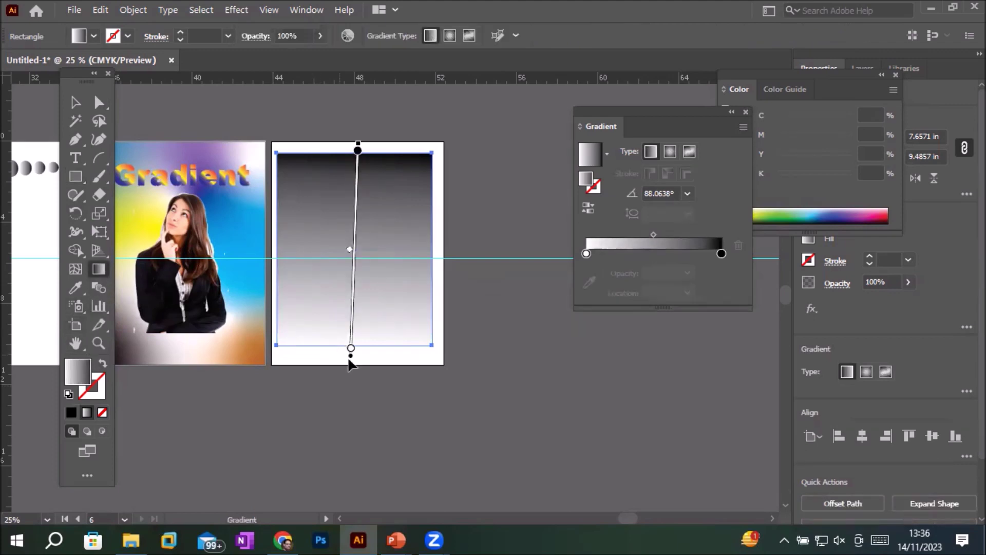
{"action": "mouse_move", "coordinate": [351, 350]}
{"action": "left_mouse_down"}
{"action": "mouse_move", "coordinate": [402, 335]}
{"action": "mouse_move", "coordinate": [460, 282]}
{"action": "mouse_move", "coordinate": [411, 363]}
{"action": "mouse_move", "coordinate": [316, 361]}
{"action": "left_mouse_up"}
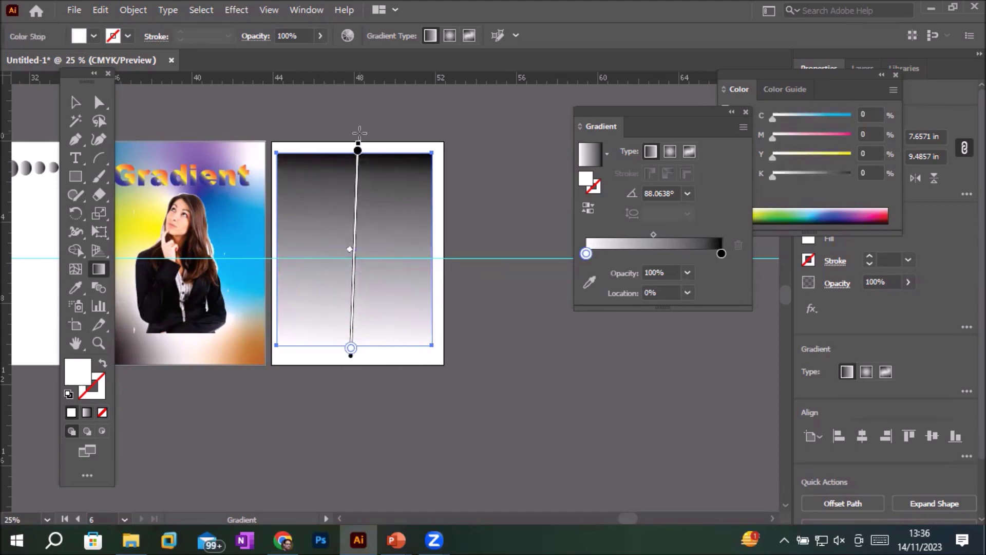
{"action": "mouse_move", "coordinate": [358, 134]}
{"action": "left_mouse_down"}
{"action": "mouse_move", "coordinate": [308, 208]}
{"action": "mouse_move", "coordinate": [303, 242]}
{"action": "left_mouse_up"}
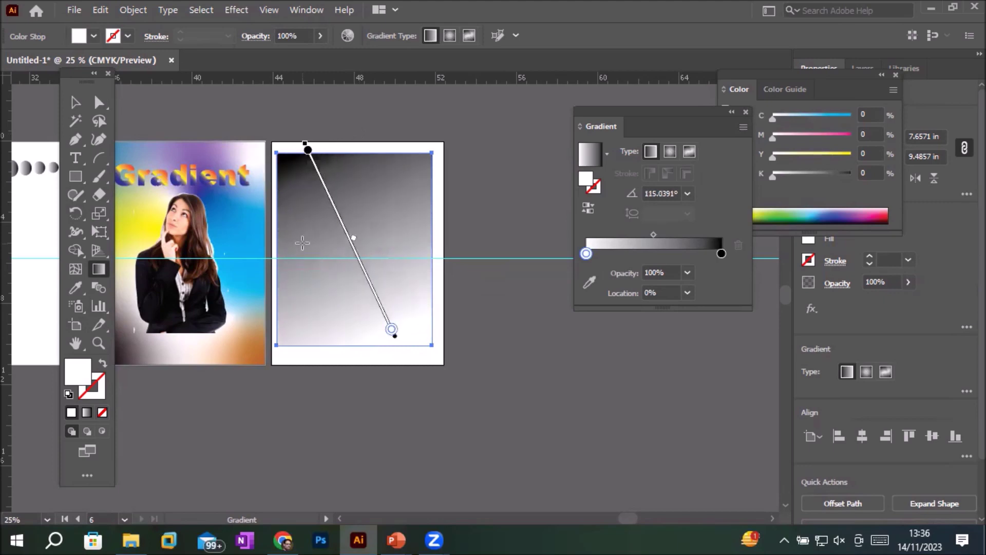
- Set the gradient angle to 0° and shift the gradient slightly left so it starts at the rectangle's left edge
{"action": "left_click", "coordinate": [687, 193]}
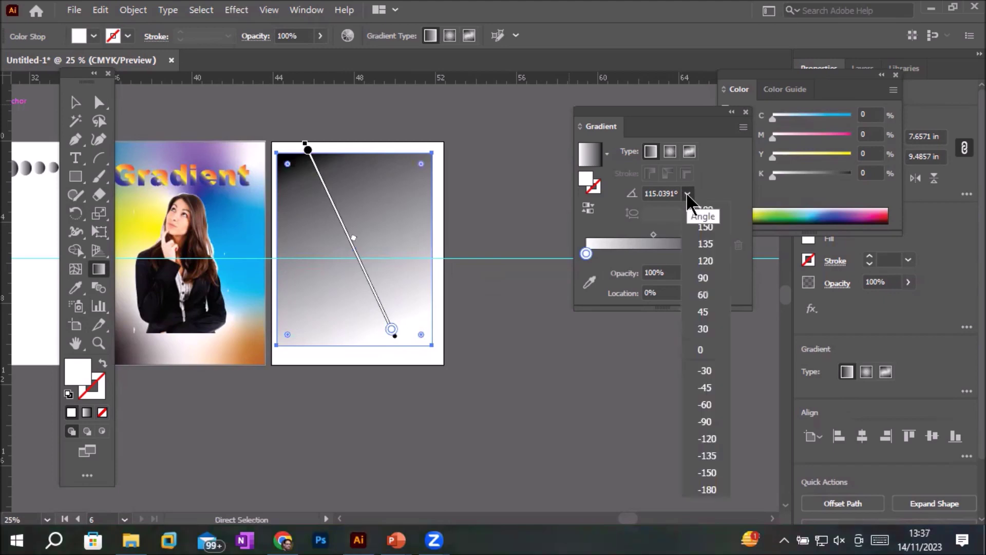
{"action": "left_click", "coordinate": [704, 350]}
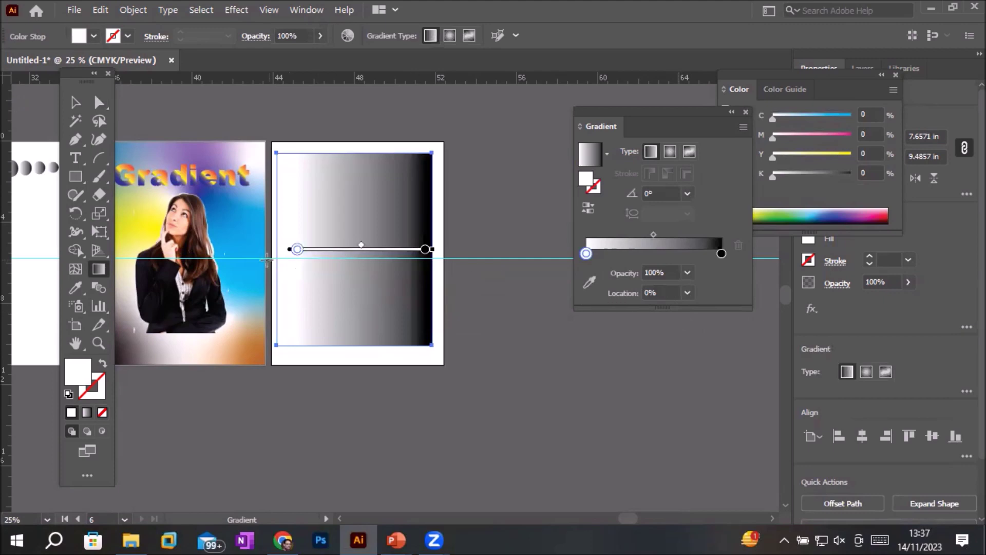
{"action": "left_click_drag", "start_coordinate": [324, 250], "coordinate": [314, 251]}
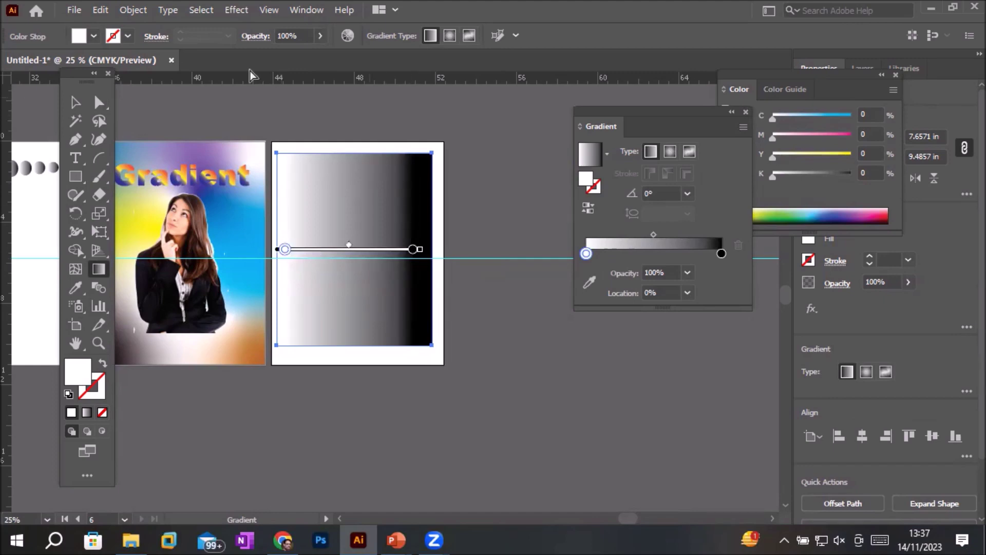
- Expand the rectangle's horizontal gradient fill into 7 specified objects
{"action": "left_click", "coordinate": [76, 103]}
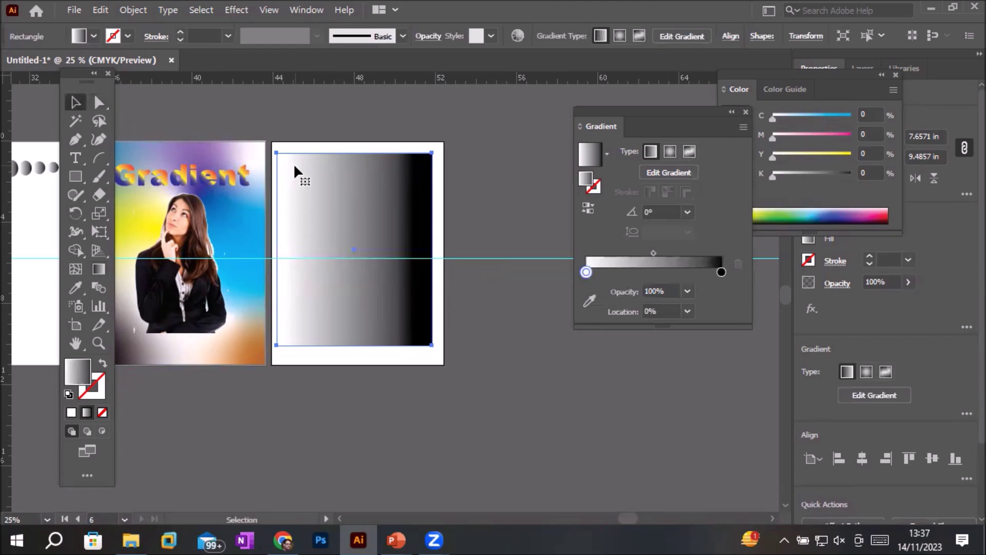
{"action": "left_click", "coordinate": [133, 10]}
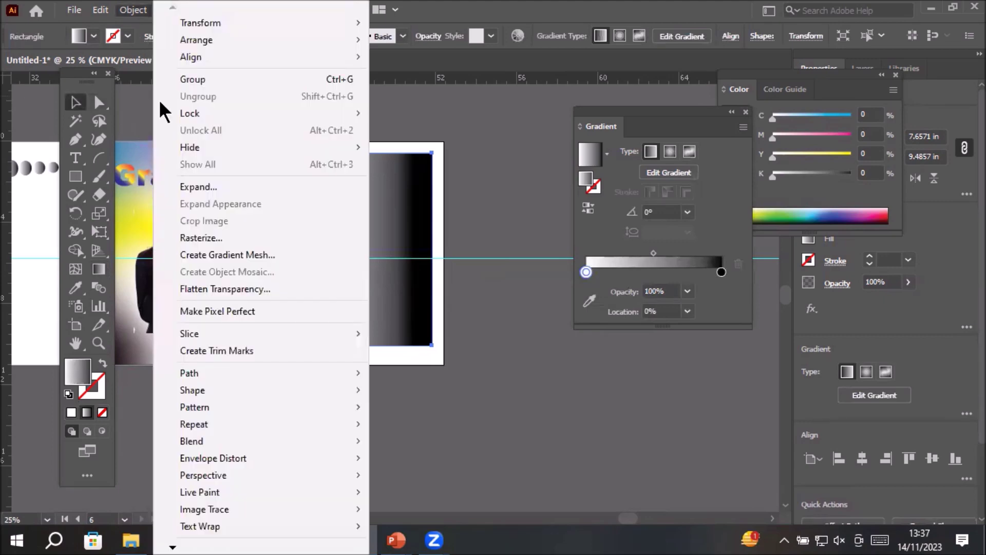
{"action": "left_click", "coordinate": [188, 187]}
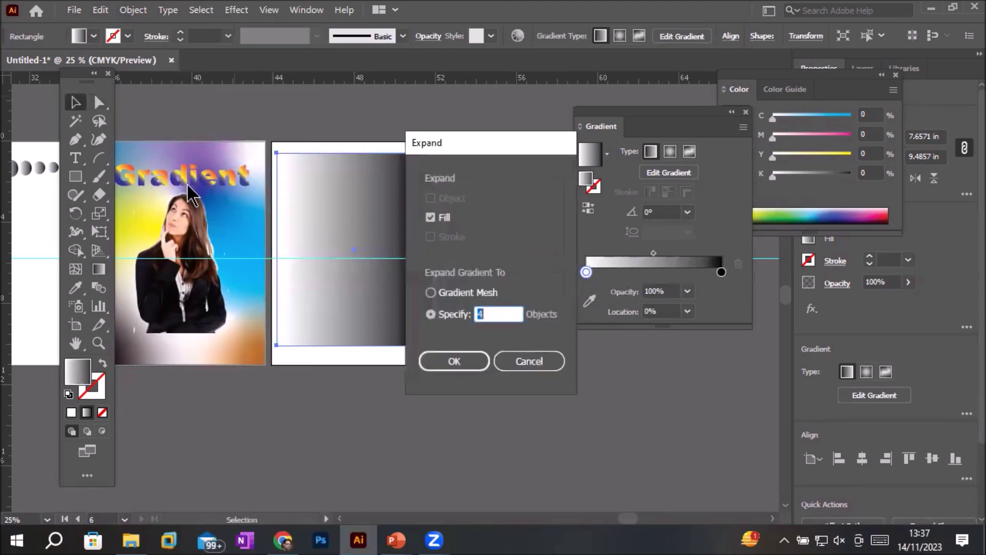
{"action": "left_click", "coordinate": [446, 315]}
{"action": "double_click", "coordinate": [498, 314]}
{"action": "type", "text": "7"}
{"action": "left_click", "coordinate": [440, 356]}
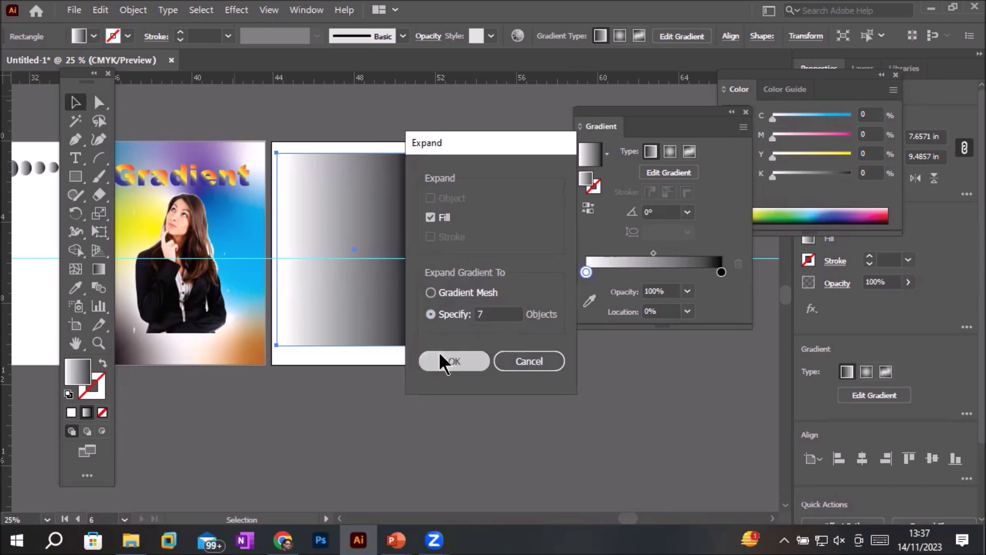
- Examine the vertical grey bands of the expanded gradient up close and beside the neighbouring artboards
{"action": "scroll", "coordinate": [352, 121], "scroll_direction": "up", "scroll_amount": 3}
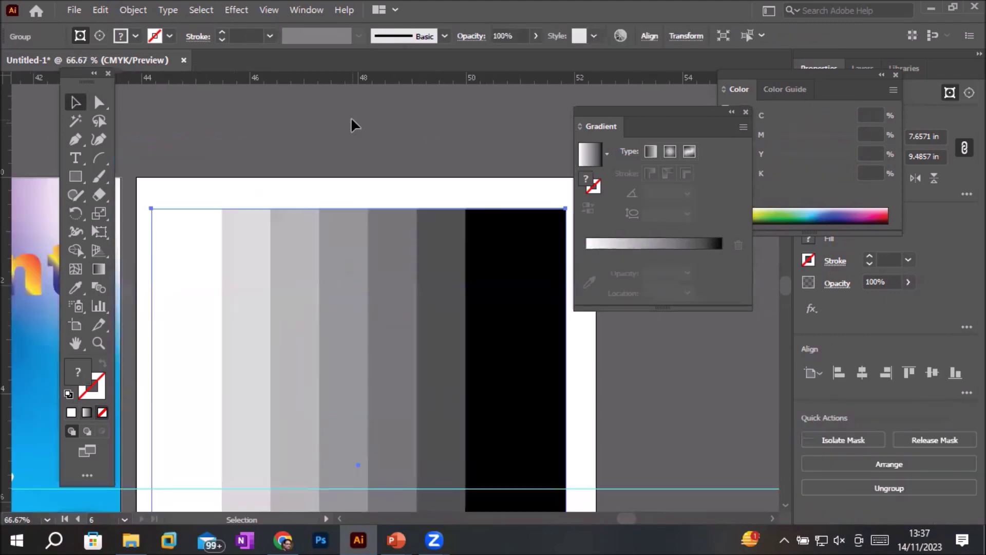
{"action": "scroll", "coordinate": [351, 120], "scroll_direction": "down", "scroll_amount": 2}
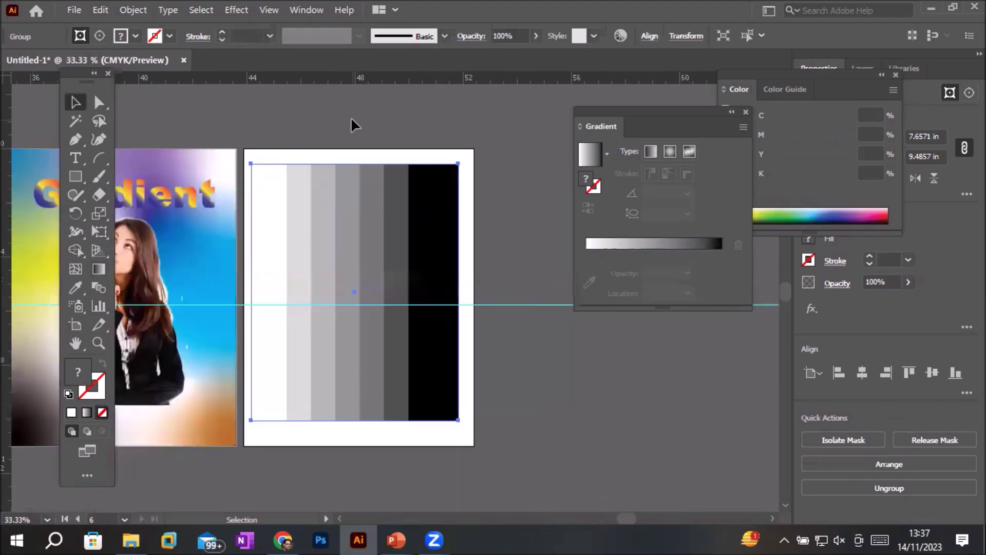
{"action": "scroll", "coordinate": [330, 170], "scroll_direction": "up", "scroll_amount": 2}
{"action": "scroll", "coordinate": [330, 169], "scroll_direction": "down", "scroll_amount": 2}
{"action": "scroll", "coordinate": [330, 170], "scroll_direction": "up", "scroll_amount": 1}
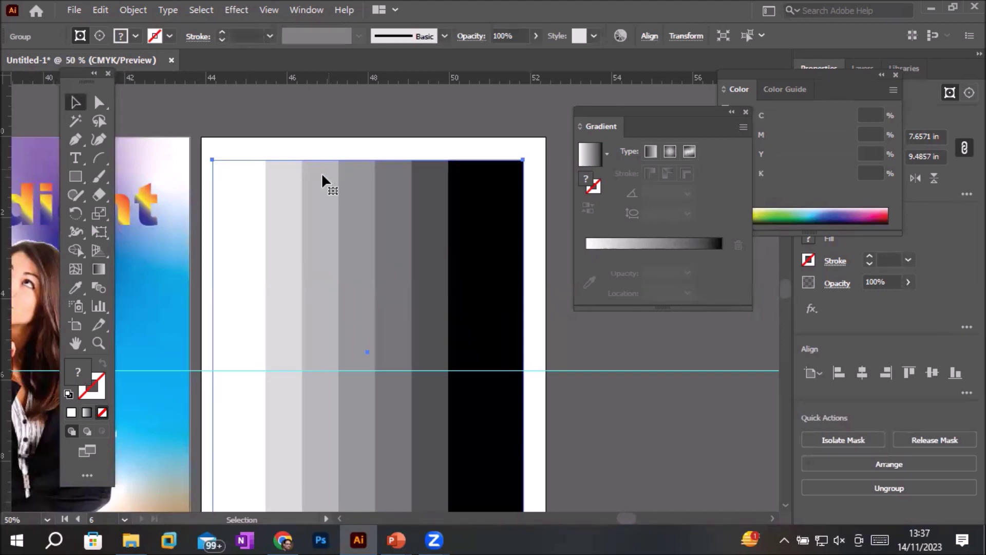
{"action": "scroll", "coordinate": [402, 252], "scroll_direction": "up", "scroll_amount": 2}
{"action": "scroll", "coordinate": [417, 293], "scroll_direction": "down", "scroll_amount": 1}
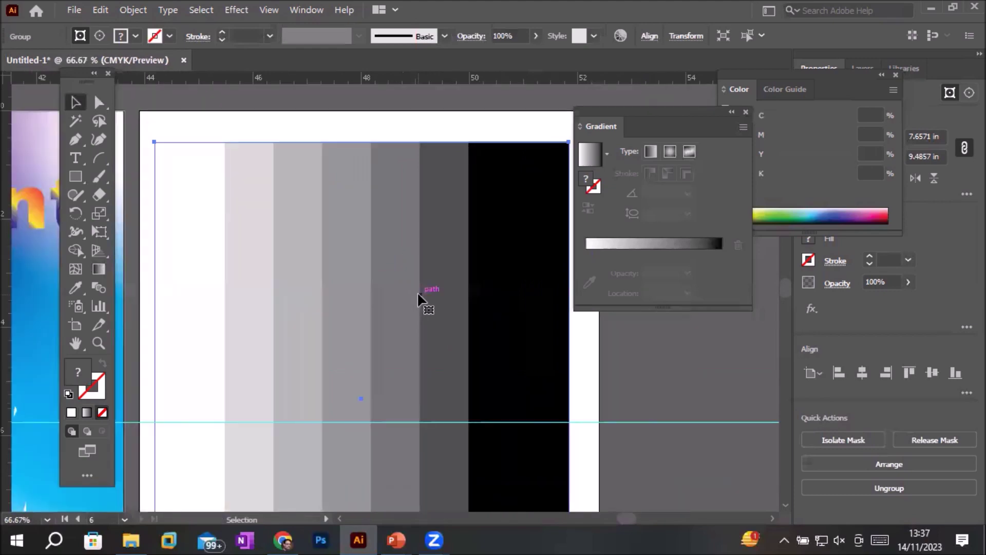
{"action": "scroll", "coordinate": [417, 293], "scroll_direction": "down", "scroll_amount": 2}
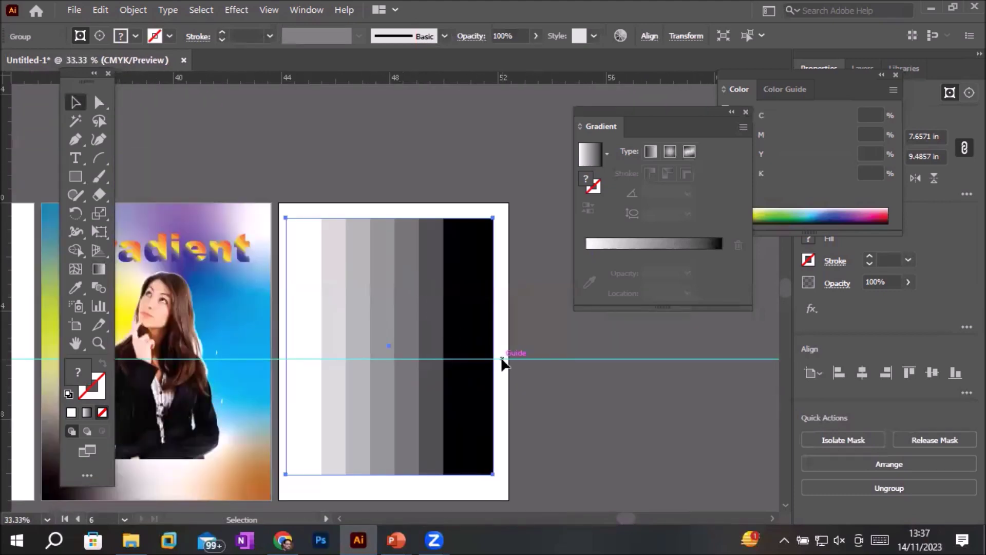
{"action": "scroll", "coordinate": [508, 356], "scroll_direction": "down", "scroll_amount": 1}
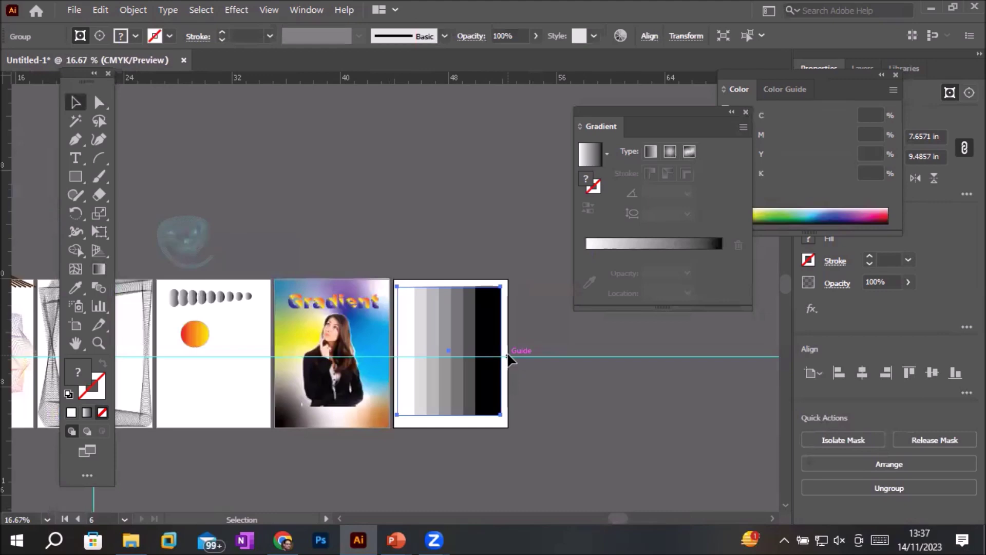
{"action": "scroll", "coordinate": [506, 355], "scroll_direction": "up", "scroll_amount": 1}
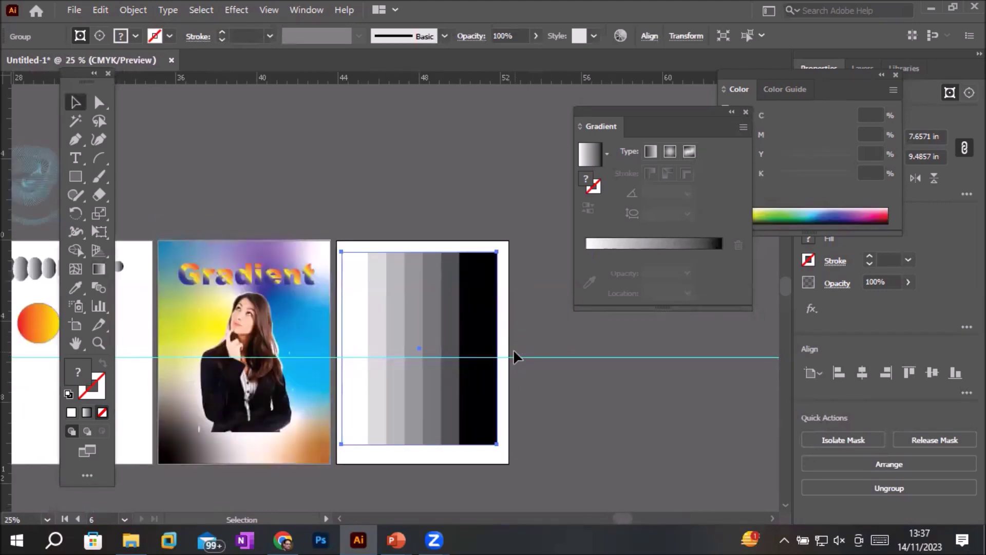
- Ungroup the expanded vertical bands on Artboard 6 and clear the selection
{"action": "left_click", "coordinate": [560, 350]}
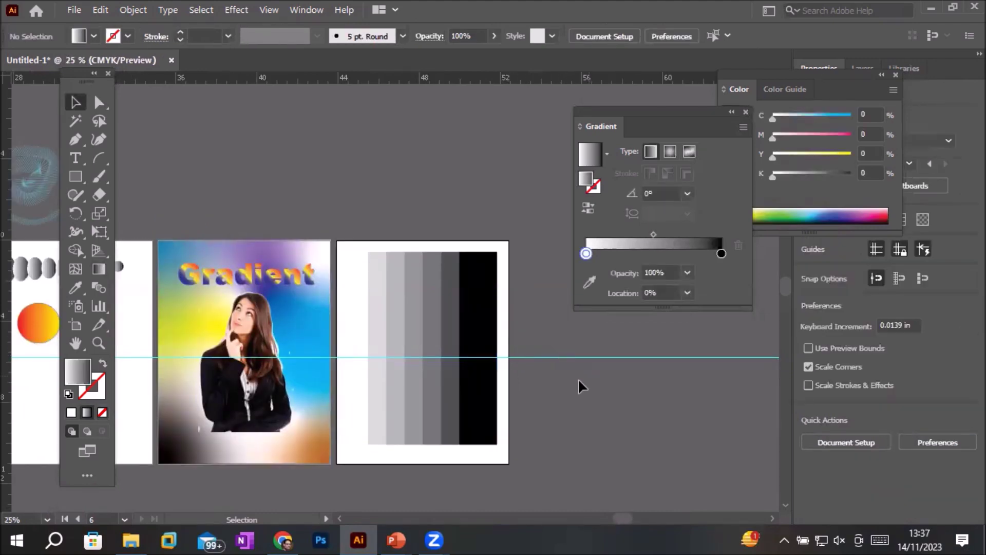
{"action": "left_click", "coordinate": [449, 359]}
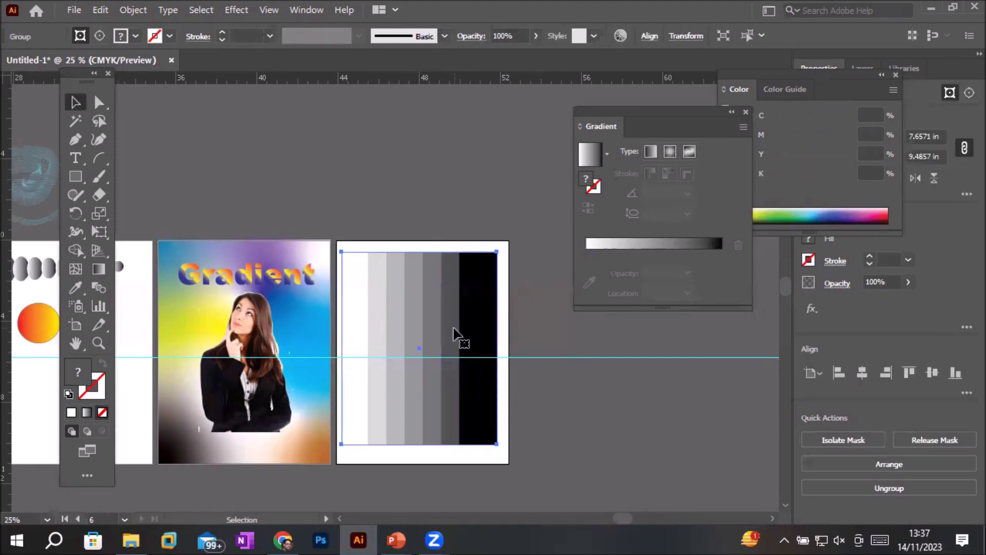
{"action": "right_click", "coordinate": [455, 335]}
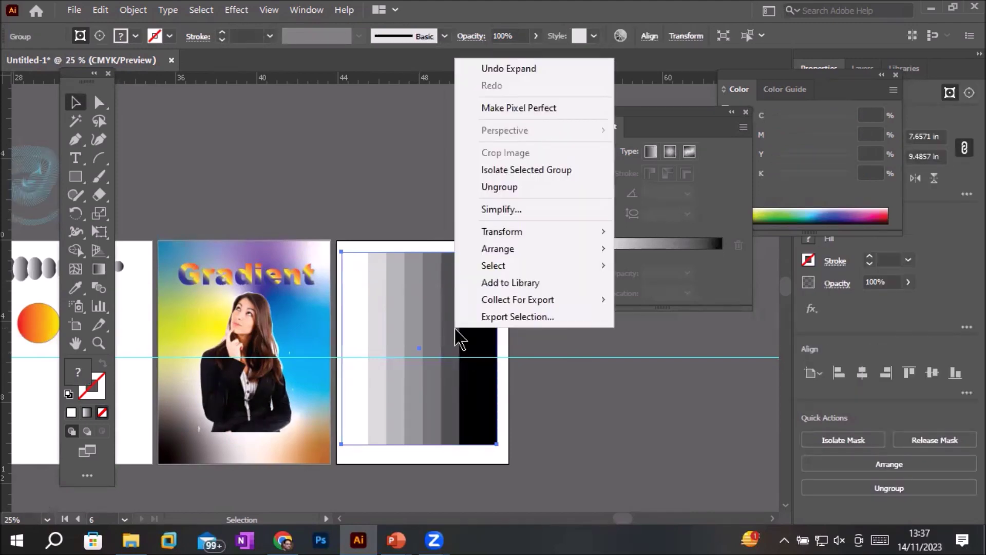
{"action": "left_click", "coordinate": [511, 186]}
{"action": "left_click", "coordinate": [397, 213]}
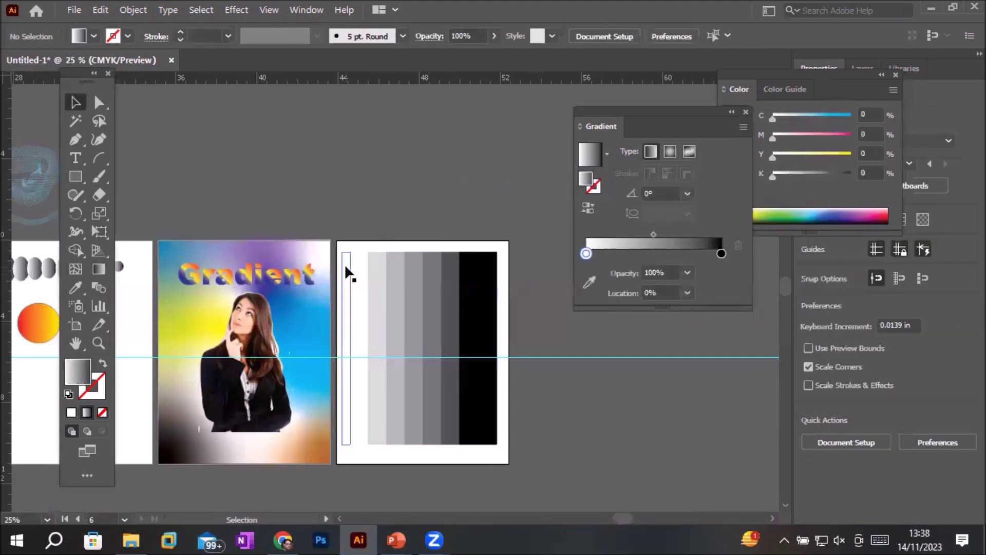
- Select the vertical bands one at a time with the Direct Selection tool to examine each band's separate grey fill
{"action": "left_click", "coordinate": [343, 265]}
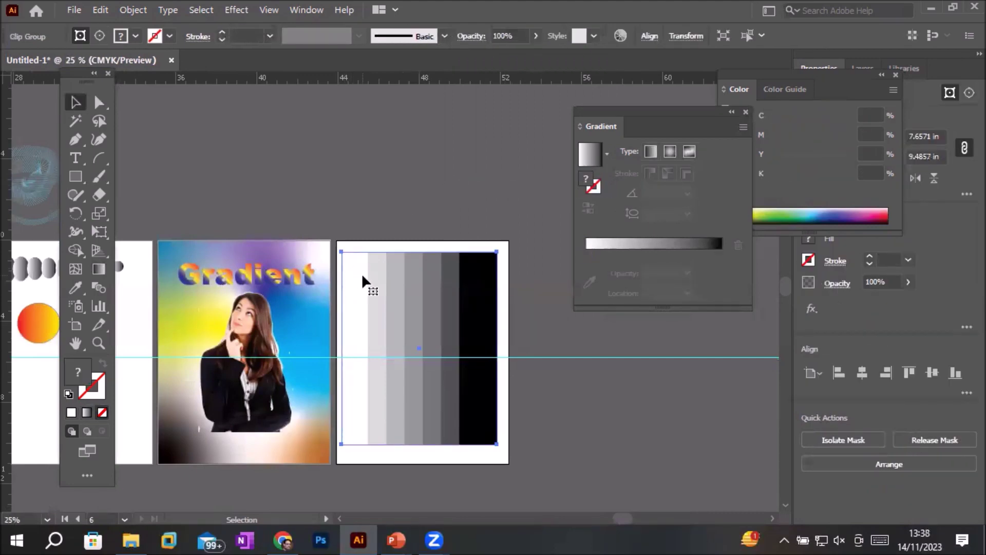
{"action": "left_click", "coordinate": [411, 203]}
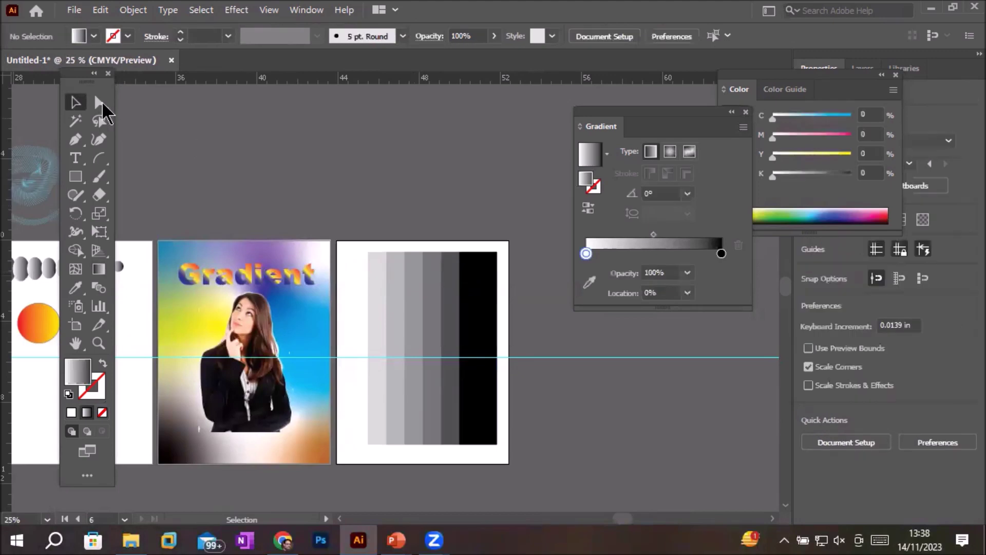
{"action": "left_click", "coordinate": [99, 102]}
{"action": "left_click", "coordinate": [395, 280]}
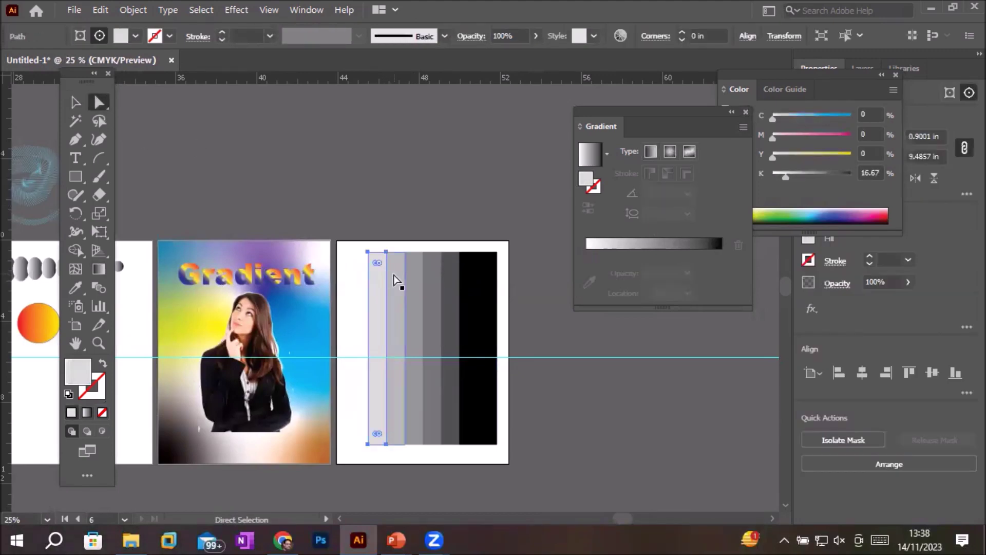
{"action": "left_click", "coordinate": [418, 274]}
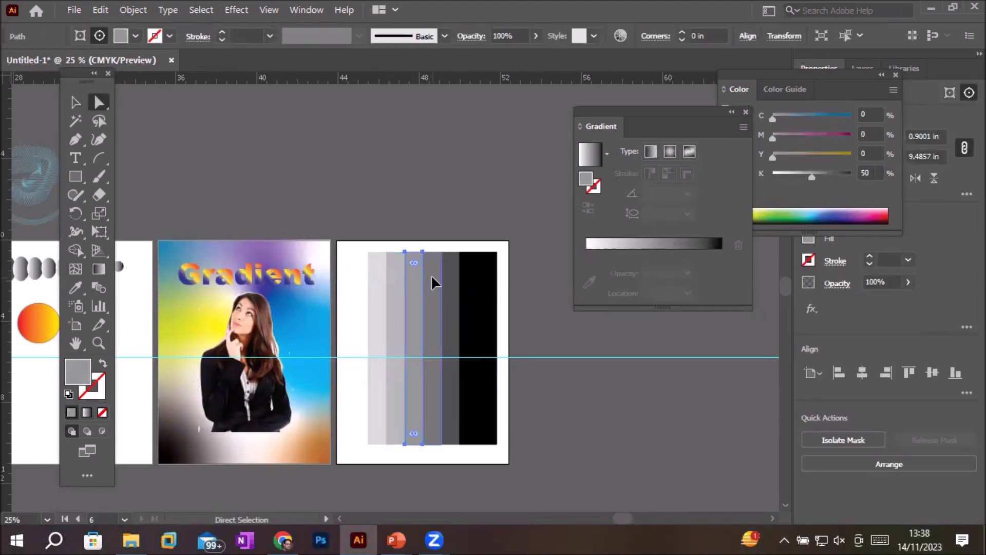
{"action": "left_click", "coordinate": [433, 278]}
{"action": "key", "text": "ctrl+1"}
{"action": "left_click", "coordinate": [446, 231]}
{"action": "left_click", "coordinate": [504, 219]}
{"action": "left_click", "coordinate": [420, 213]}
{"action": "left_click", "coordinate": [362, 221]}
{"action": "left_click", "coordinate": [313, 229]}
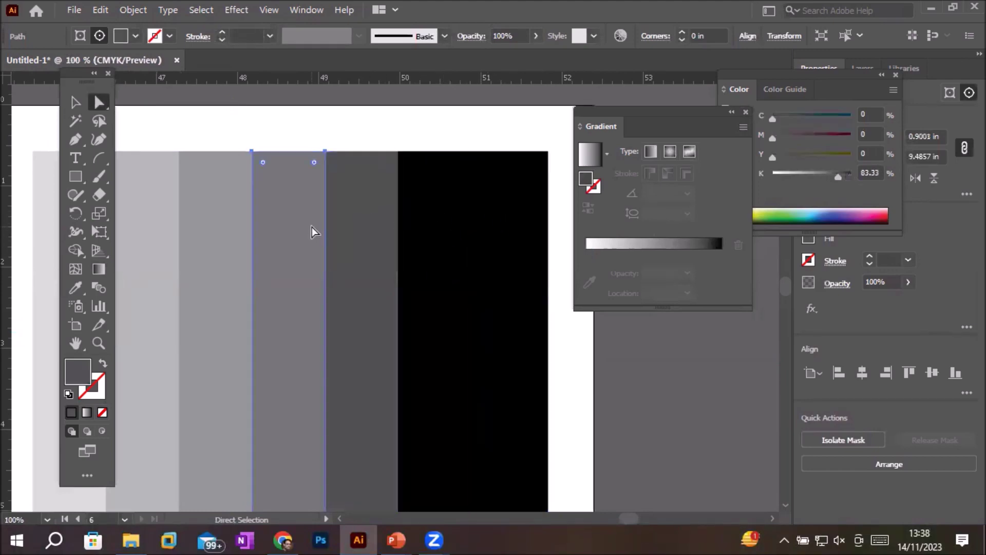
{"action": "scroll", "coordinate": [312, 231], "scroll_direction": "down", "scroll_amount": 3}
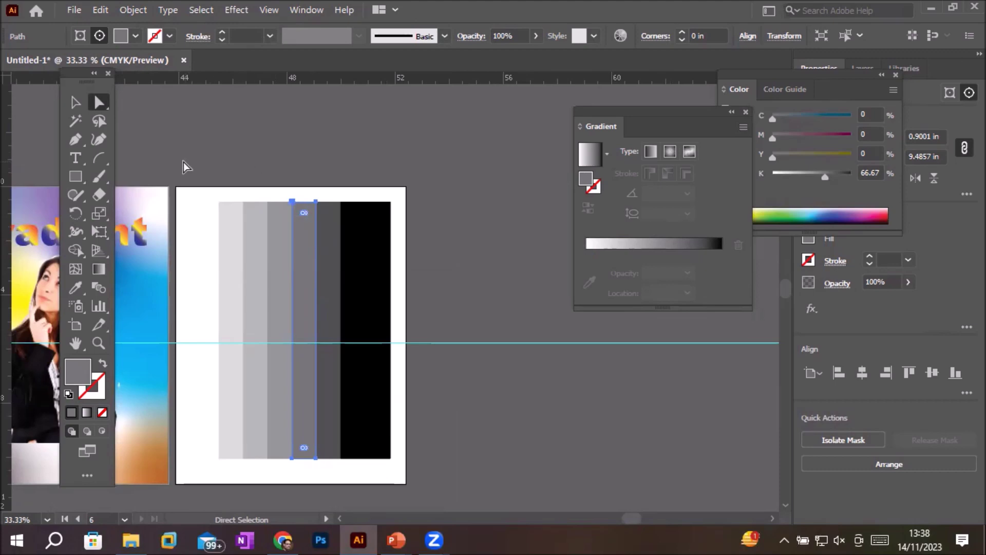
- Delete all the expanded grey bands and their leftover clipping path from the artboard
{"action": "mouse_move", "coordinate": [183, 162]}
{"action": "left_mouse_down"}
{"action": "mouse_move", "coordinate": [346, 377]}
{"action": "mouse_move", "coordinate": [454, 477]}
{"action": "left_mouse_up"}
{"action": "key", "text": "Delete"}
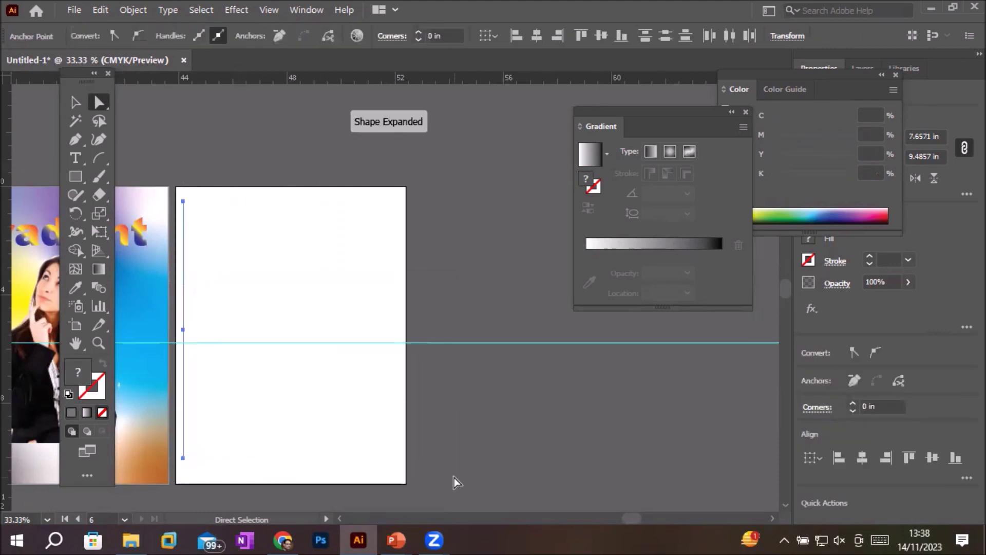
{"action": "key", "text": "Delete"}
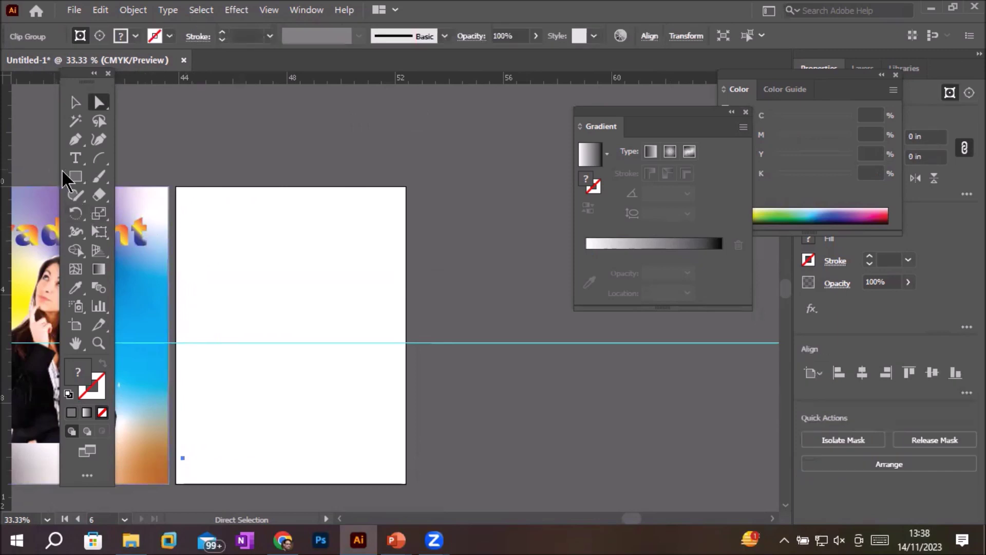
- Draw a grey ellipse about 6.03 in wide and 5.43 in high on the empty artboard
{"action": "left_click", "coordinate": [77, 177]}
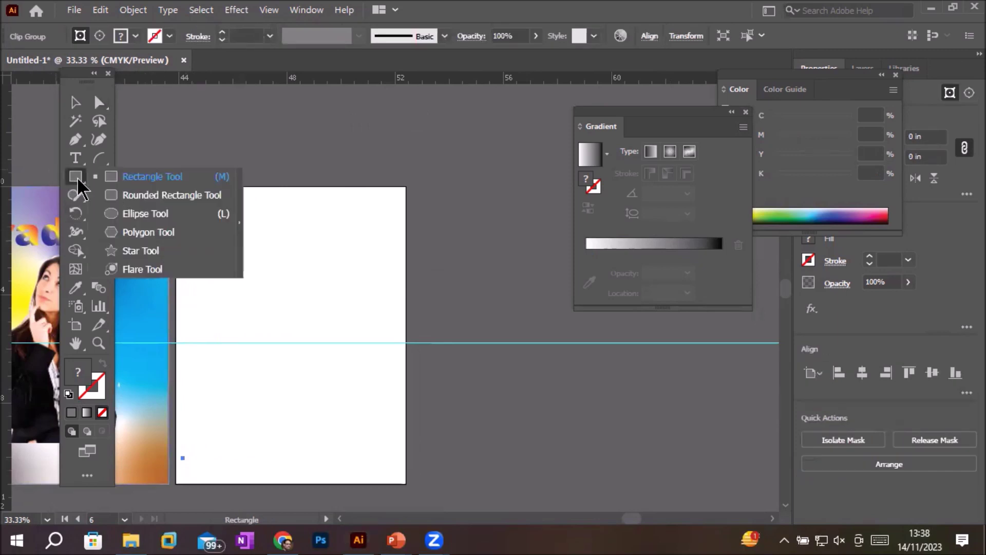
{"action": "left_click", "coordinate": [144, 212]}
{"action": "left_click_drag", "start_coordinate": [236, 255], "coordinate": [375, 381]}
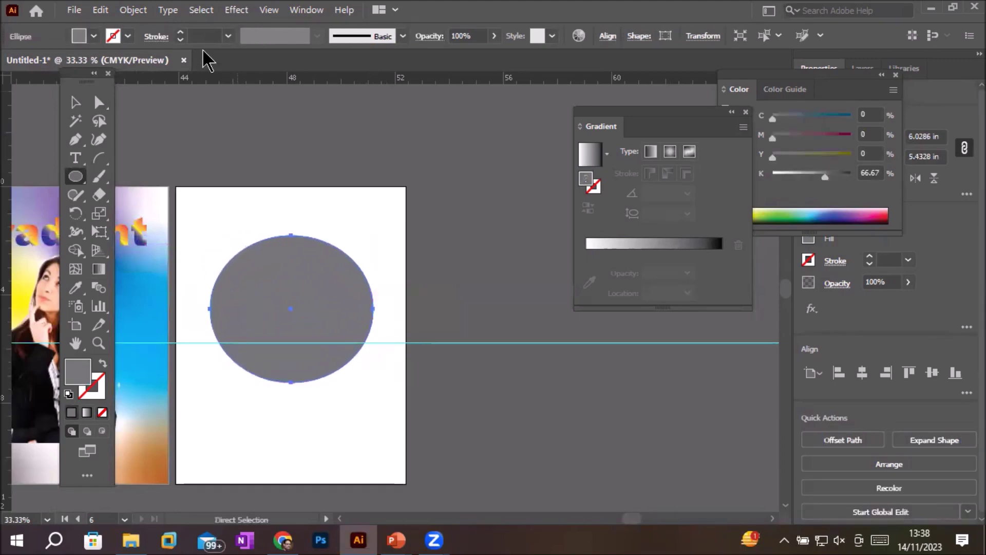
- Give the ellipse a black 19 pt stroke
{"action": "left_click", "coordinate": [181, 33]}
{"action": "left_click", "coordinate": [181, 33]}
{"action": "left_click", "coordinate": [181, 33]}
{"action": "left_click", "coordinate": [181, 32]}
{"action": "left_click", "coordinate": [181, 33]}
{"action": "left_click", "coordinate": [181, 33]}
{"action": "left_click", "coordinate": [181, 33]}
{"action": "left_click", "coordinate": [181, 33]}
{"action": "left_click", "coordinate": [182, 32]}
{"action": "left_click", "coordinate": [181, 33]}
{"action": "left_click", "coordinate": [181, 32]}
{"action": "left_click", "coordinate": [181, 33]}
{"action": "left_click", "coordinate": [181, 33]}
{"action": "left_click", "coordinate": [76, 103]}
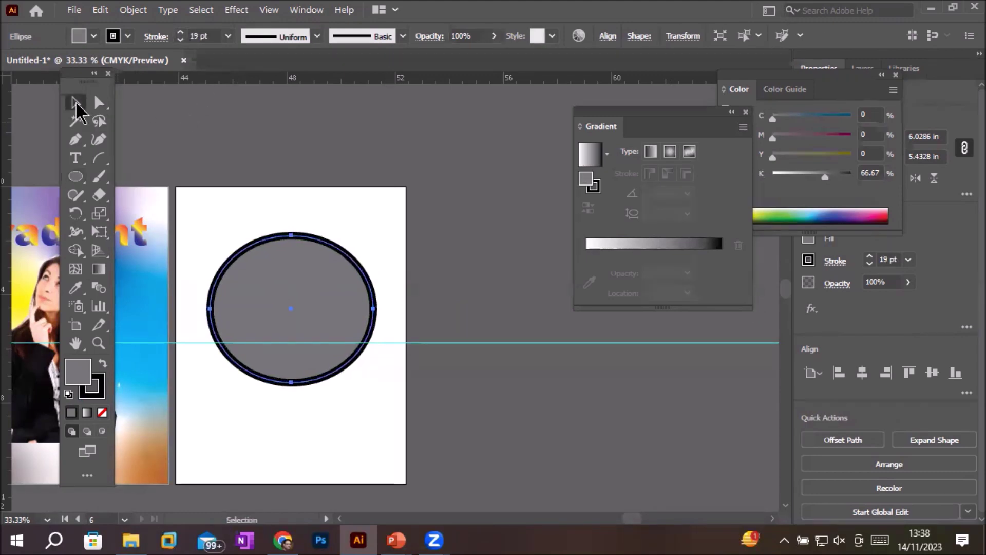
- Expand the ellipse's fill and stroke into separate shapes
{"action": "scroll", "coordinate": [362, 239], "scroll_direction": "up", "scroll_amount": 1}
{"action": "scroll", "coordinate": [334, 286], "scroll_direction": "down", "scroll_amount": 1}
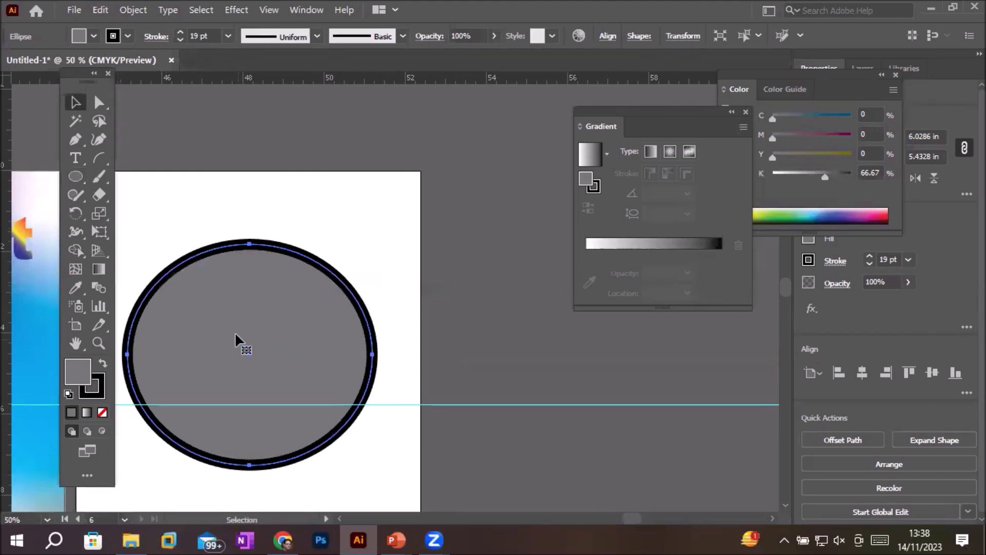
{"action": "scroll", "coordinate": [236, 329], "scroll_direction": "up", "scroll_amount": 2}
{"action": "scroll", "coordinate": [260, 183], "scroll_direction": "down", "scroll_amount": 1}
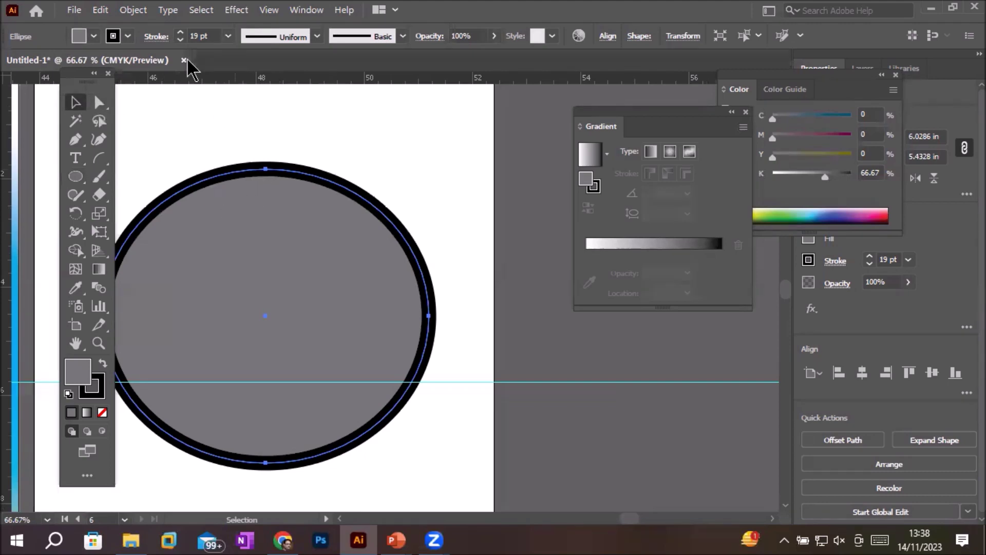
{"action": "left_click", "coordinate": [128, 11]}
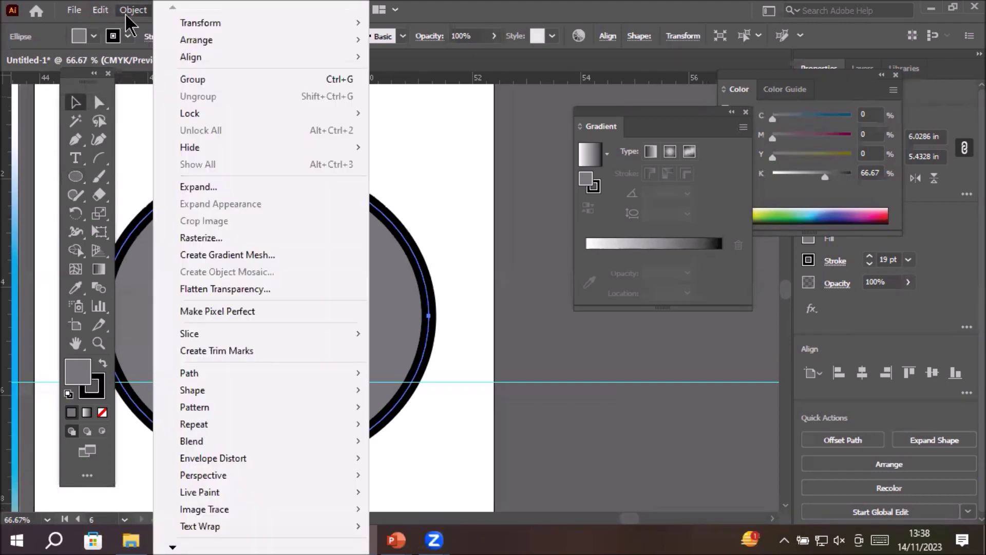
{"action": "left_click", "coordinate": [195, 188]}
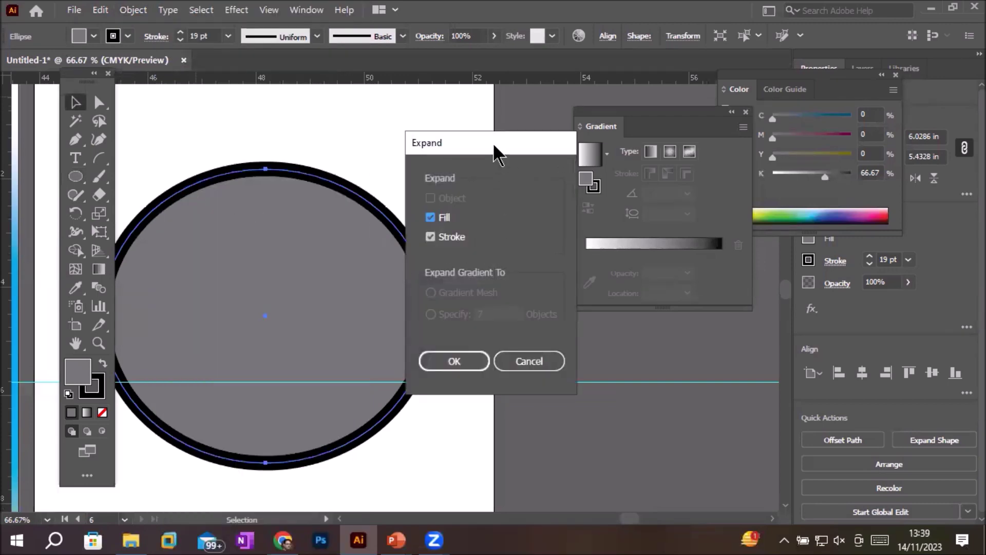
{"action": "left_click_drag", "start_coordinate": [488, 143], "coordinate": [399, 103]}
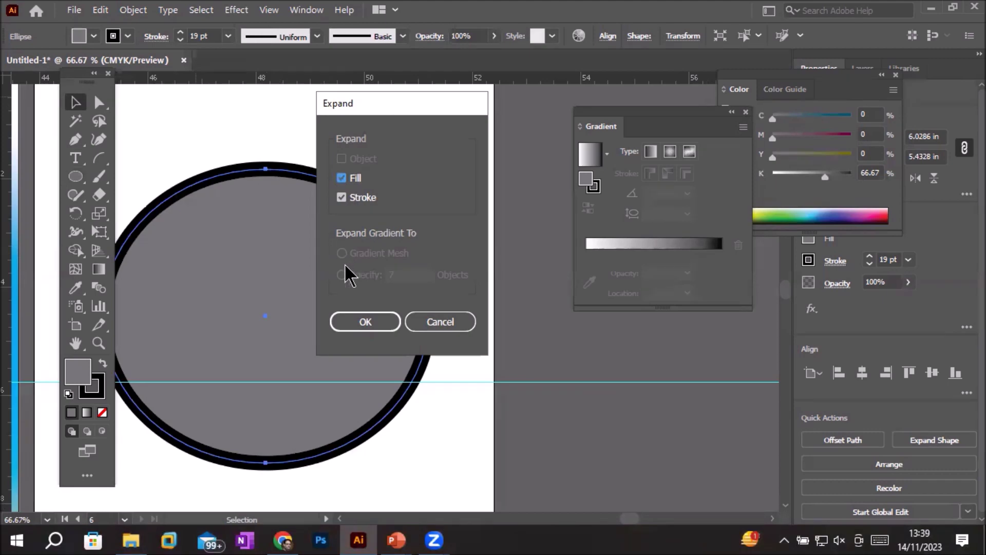
{"action": "left_click", "coordinate": [359, 323]}
{"action": "scroll", "coordinate": [376, 440], "scroll_direction": "down", "scroll_amount": 2}
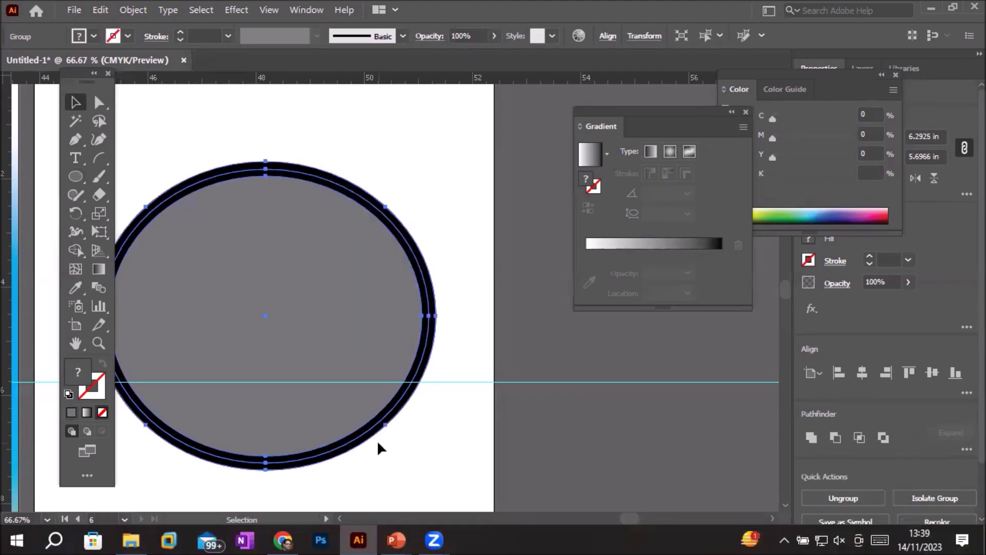
- Ungroup the expanded ellipse and move the black ring and the grey ellipse apart
{"action": "right_click", "coordinate": [340, 353]}
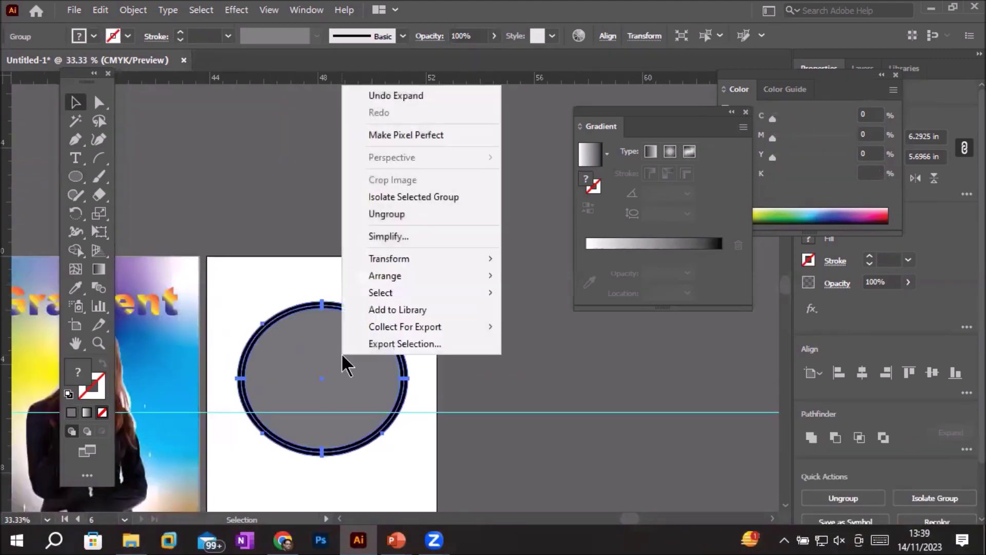
{"action": "left_click", "coordinate": [389, 213]}
{"action": "left_click", "coordinate": [493, 349]}
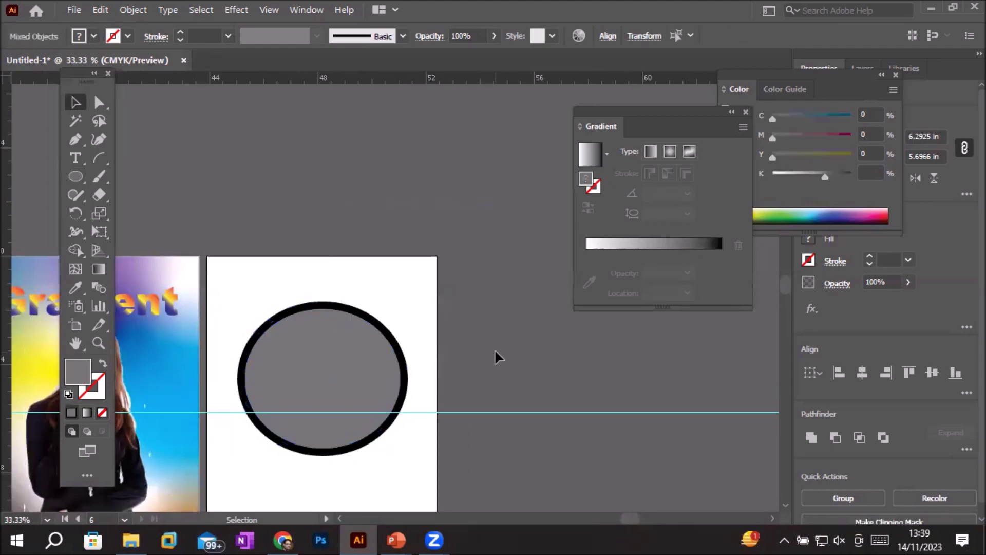
{"action": "left_click_drag", "start_coordinate": [365, 321], "coordinate": [451, 194]}
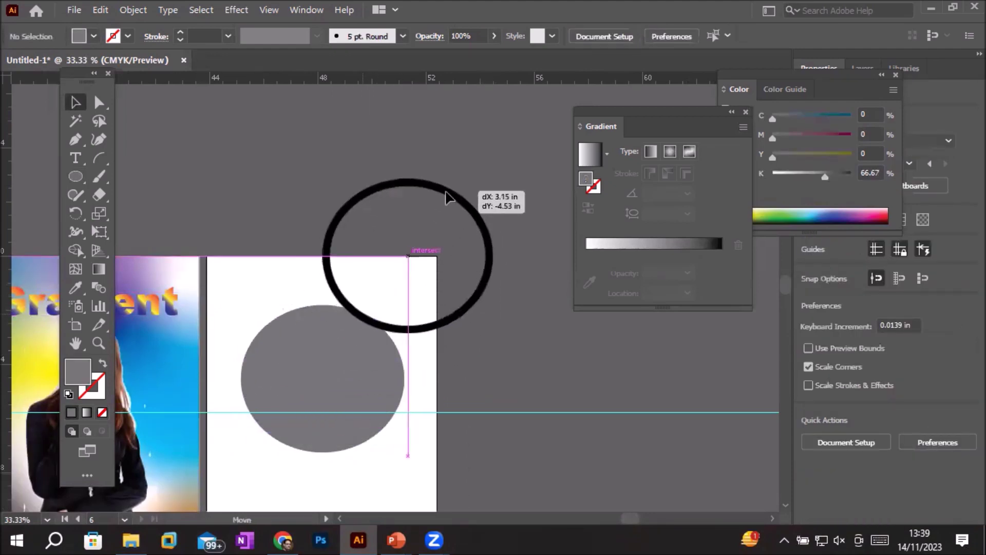
{"action": "left_click_drag", "start_coordinate": [364, 379], "coordinate": [386, 385]}
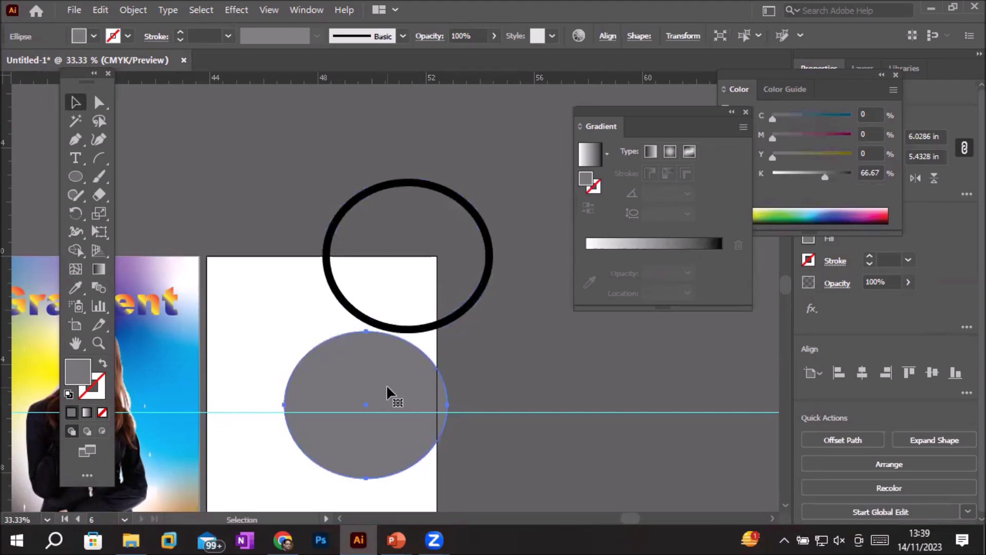
- Undo the moves, the ungrouping and the expansion to restore the stroked ellipse
{"action": "key", "text": "ctrl+z"}
{"action": "key", "text": "ctrl+z"}
{"action": "key", "text": "ctrl+z"}
{"action": "key", "text": "ctrl+z"}
- Move the stroked ellipse slightly higher on the artboard and convert its stroke into a shape with Outline Stroke
{"action": "left_click", "coordinate": [349, 284]}
{"action": "left_click_drag", "start_coordinate": [337, 341], "coordinate": [327, 320]}
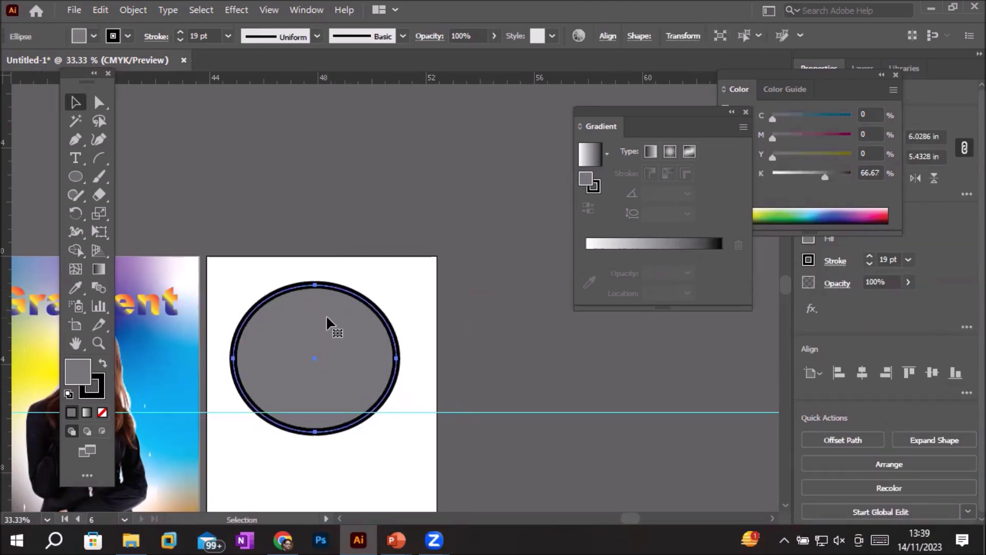
{"action": "left_click", "coordinate": [136, 11]}
{"action": "mouse_move", "coordinate": [210, 375]}
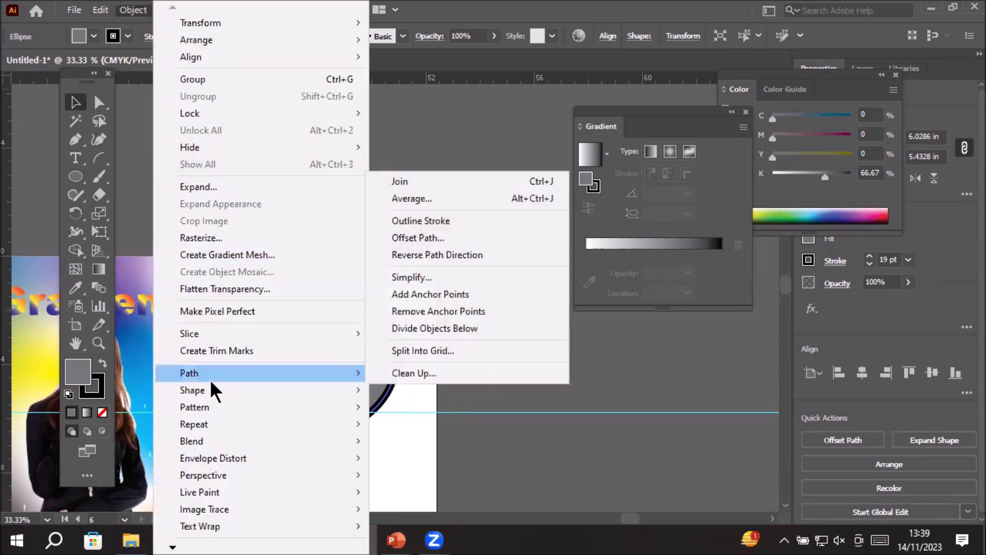
{"action": "left_click", "coordinate": [471, 221]}
{"action": "left_click", "coordinate": [297, 177]}
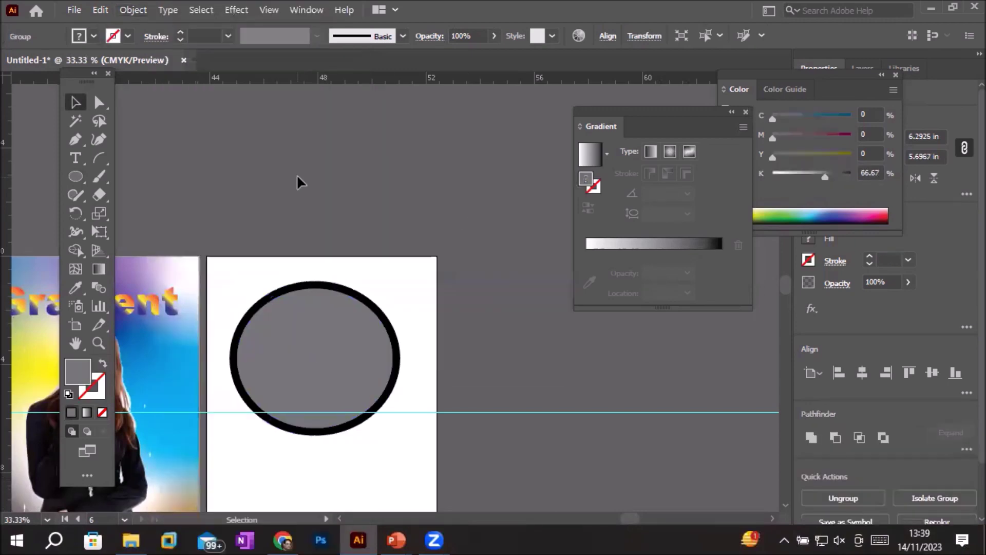
- Move the outlined ellipse group up, ungroup it and pull the black ring away from the grey ellipse
{"action": "left_click_drag", "start_coordinate": [318, 277], "coordinate": [301, 237]}
{"action": "right_click", "coordinate": [309, 284]}
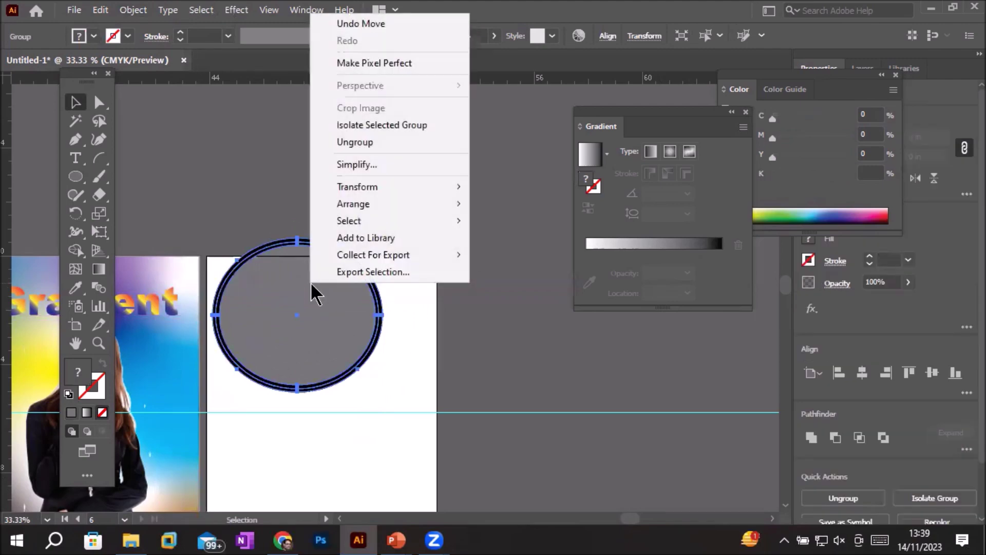
{"action": "left_click", "coordinate": [355, 142]}
{"action": "left_click", "coordinate": [387, 334]}
{"action": "mouse_move", "coordinate": [375, 267]}
{"action": "left_mouse_down"}
{"action": "mouse_move", "coordinate": [429, 216]}
{"action": "mouse_move", "coordinate": [480, 189]}
{"action": "left_mouse_up"}
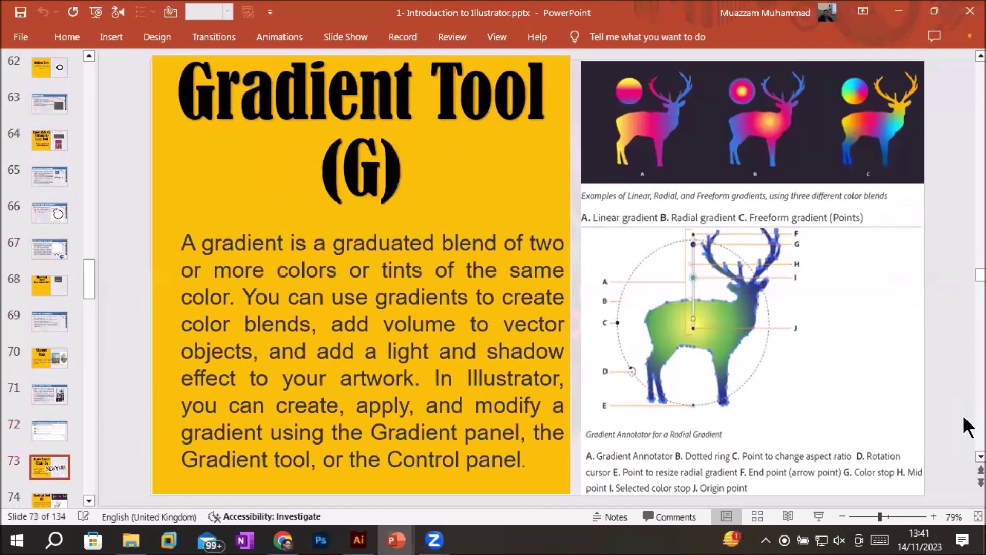
- Review the Gradient Tool slides 74 and 75 in the PowerPoint presentation, ending on slide 74
{"action": "key", "text": "Page_Down"}
{"action": "key", "text": "Page_Down"}
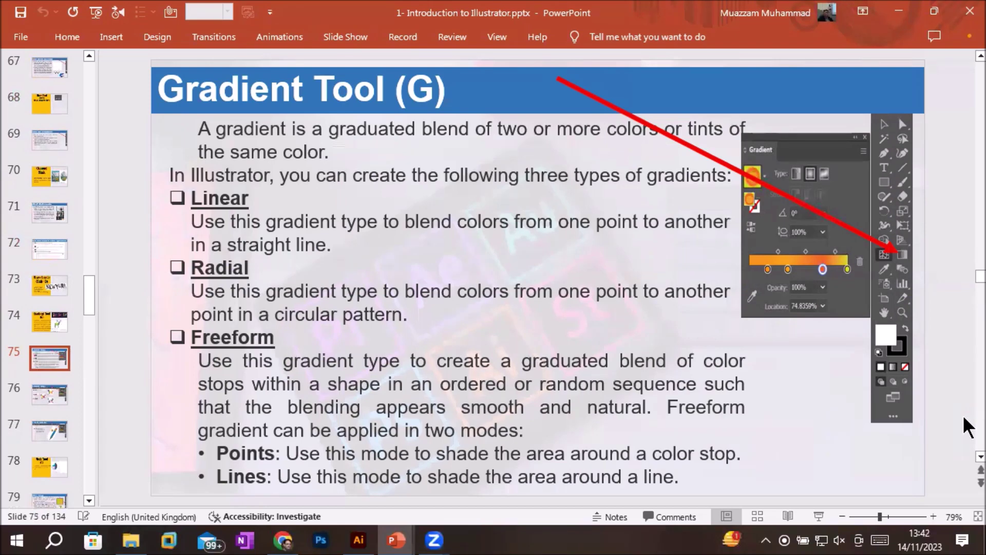
{"action": "scroll", "coordinate": [962, 414], "scroll_direction": "up", "scroll_amount": 1}
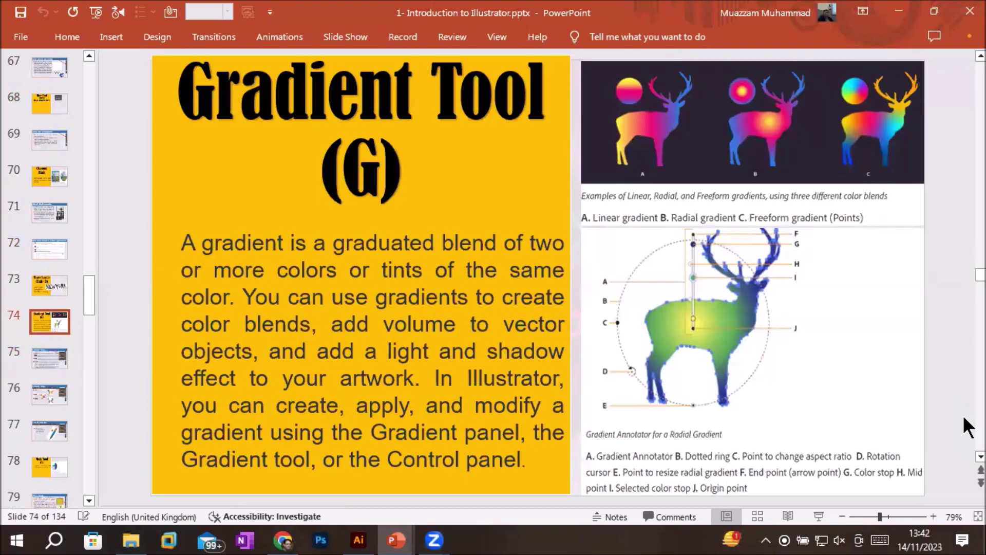
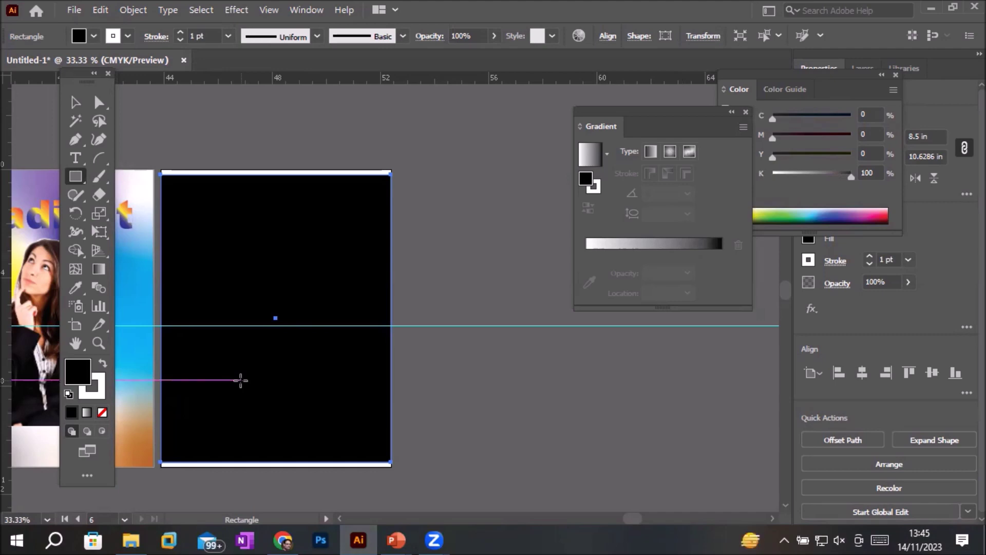
- Add a mesh point at the centre of the black rectangle with the Mesh tool and switch to the Direct Selection tool
{"action": "left_click_drag", "start_coordinate": [402, 298], "coordinate": [463, 286]}
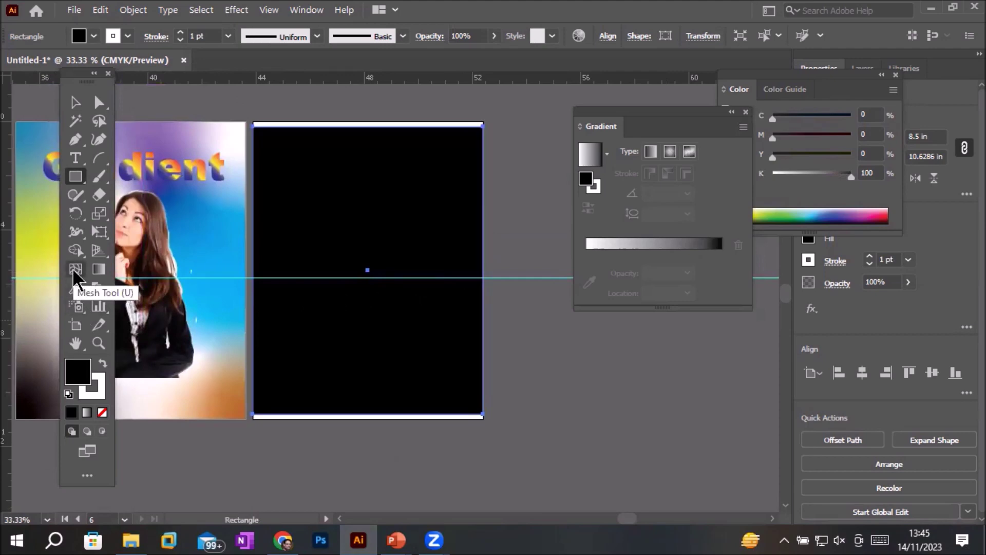
{"action": "left_click", "coordinate": [75, 269]}
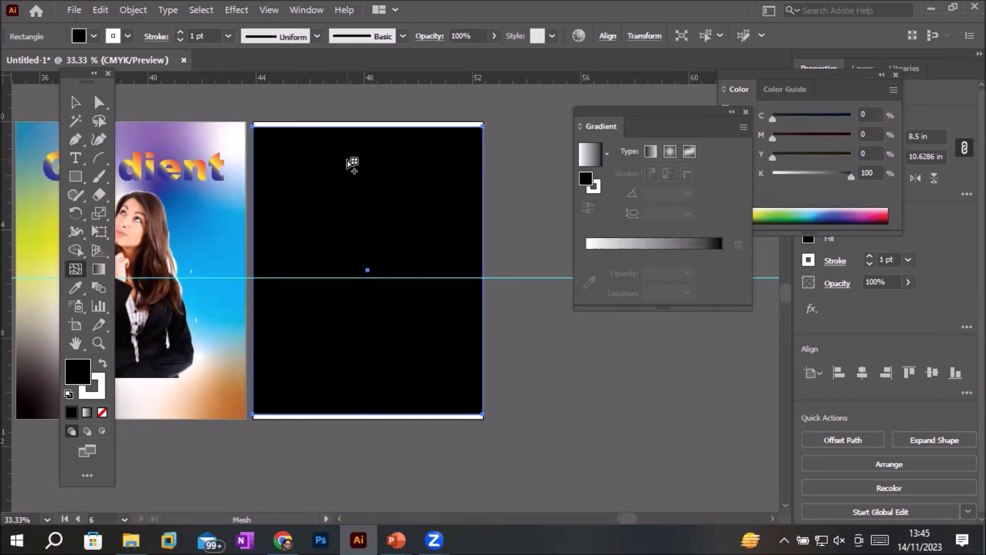
{"action": "scroll", "coordinate": [353, 163], "scroll_direction": "up", "scroll_amount": 2}
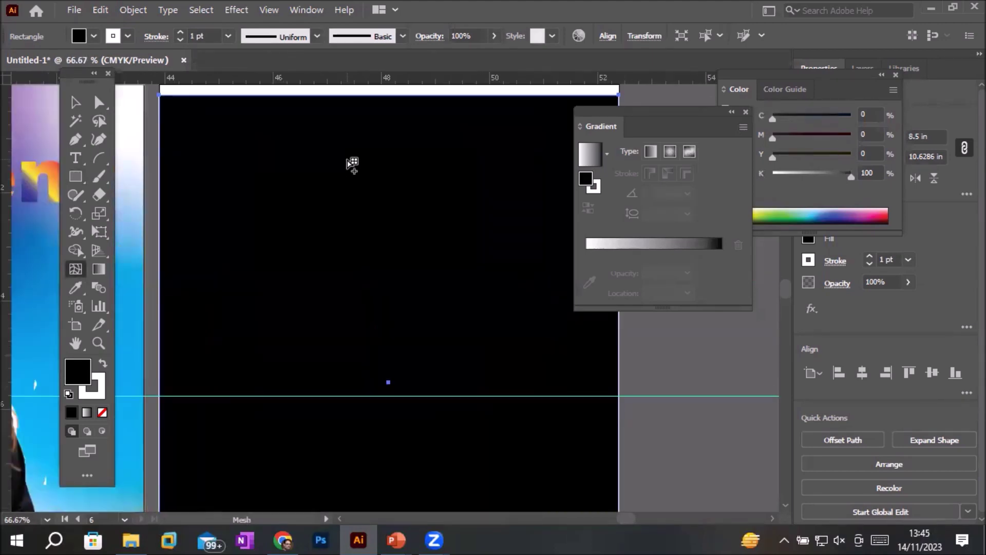
{"action": "scroll", "coordinate": [352, 163], "scroll_direction": "down", "scroll_amount": 2}
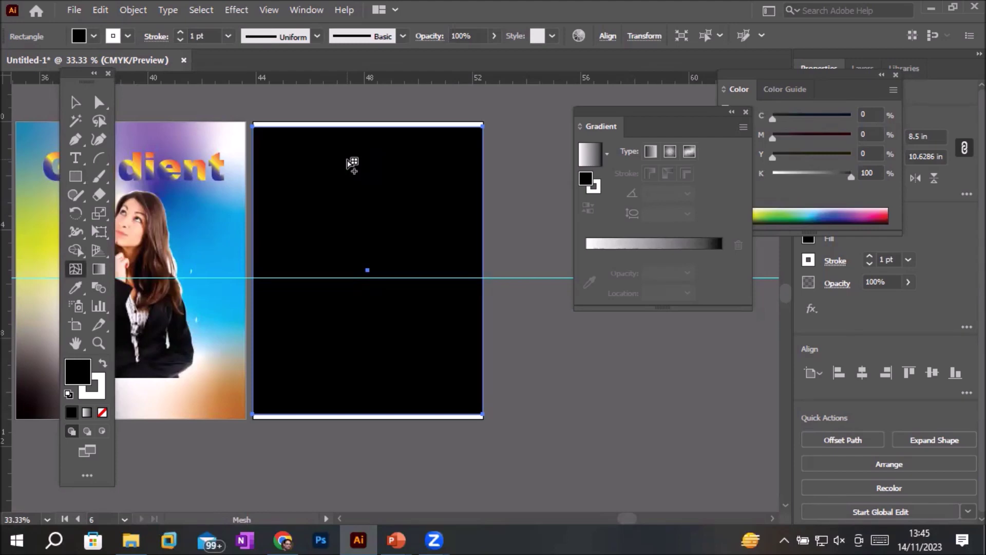
{"action": "left_click", "coordinate": [367, 270]}
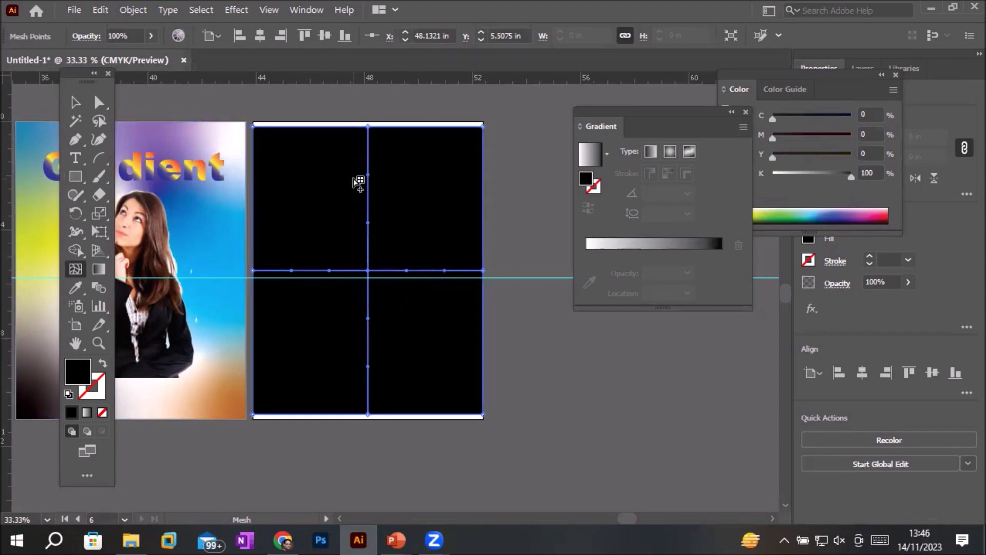
{"action": "left_click", "coordinate": [99, 103]}
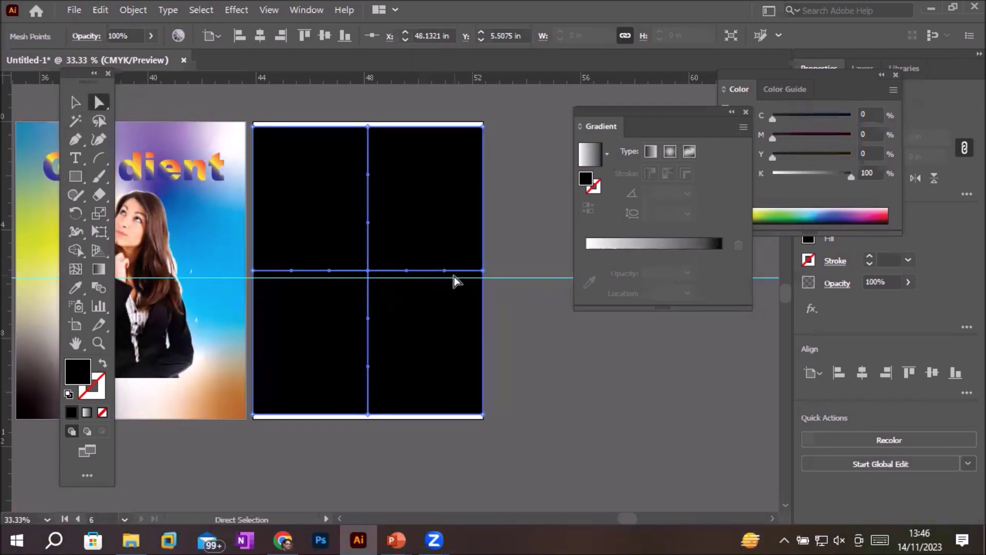
- Try to shift the upper-right mesh patch of the black rectangle slightly down and right, and undo the move
{"action": "scroll", "coordinate": [471, 281], "scroll_direction": "up", "scroll_amount": 2}
{"action": "left_click_drag", "start_coordinate": [328, 245], "coordinate": [346, 264]}
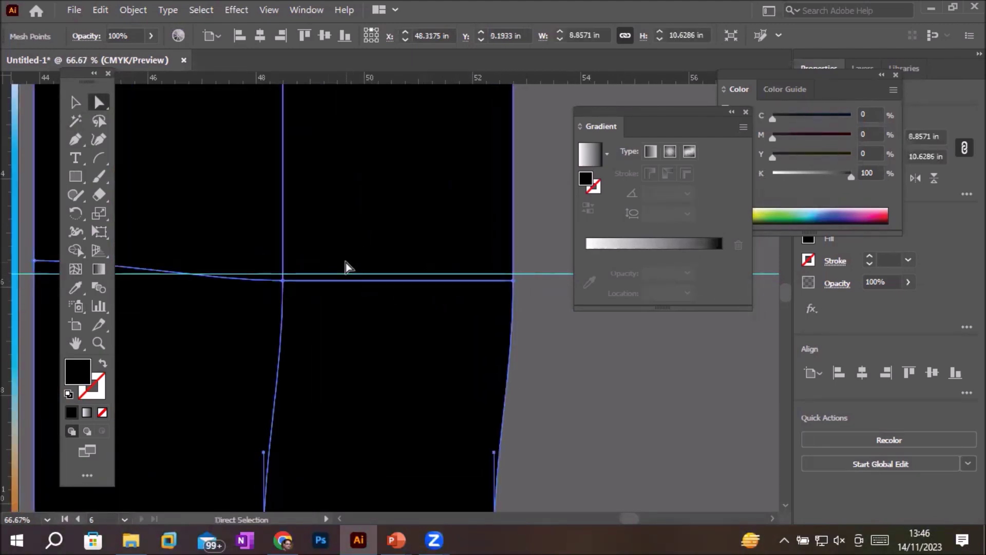
{"action": "key", "text": "ctrl+z"}
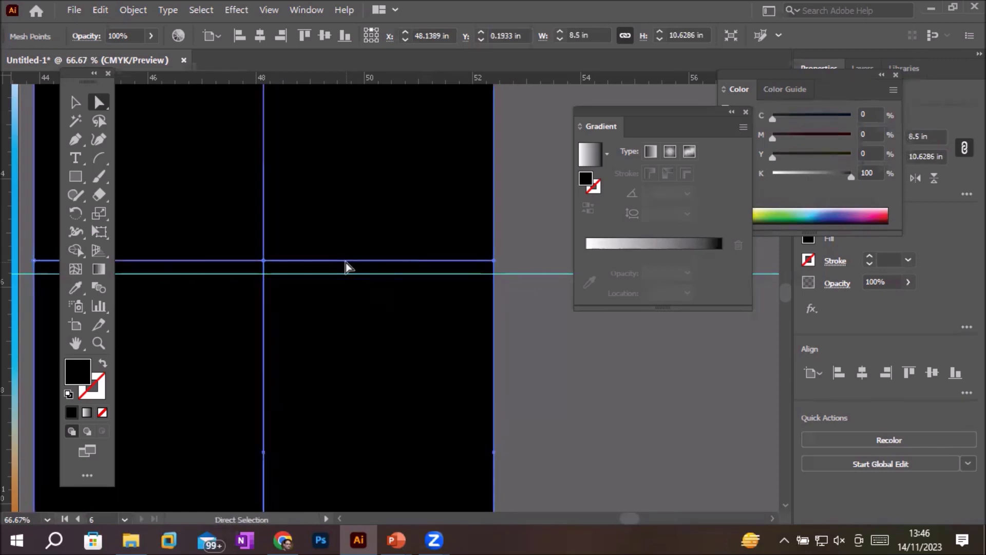
- Undo the mesh point and the black rectangle so the artboard is empty
{"action": "scroll", "coordinate": [346, 263], "scroll_direction": "down", "scroll_amount": 3}
{"action": "key", "text": "ctrl+z"}
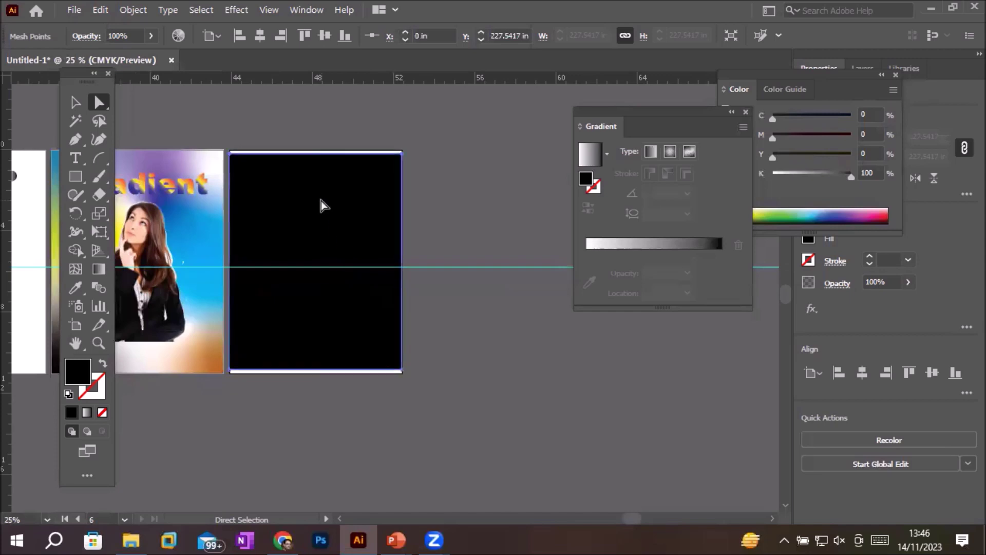
{"action": "key", "text": "ctrl+z"}
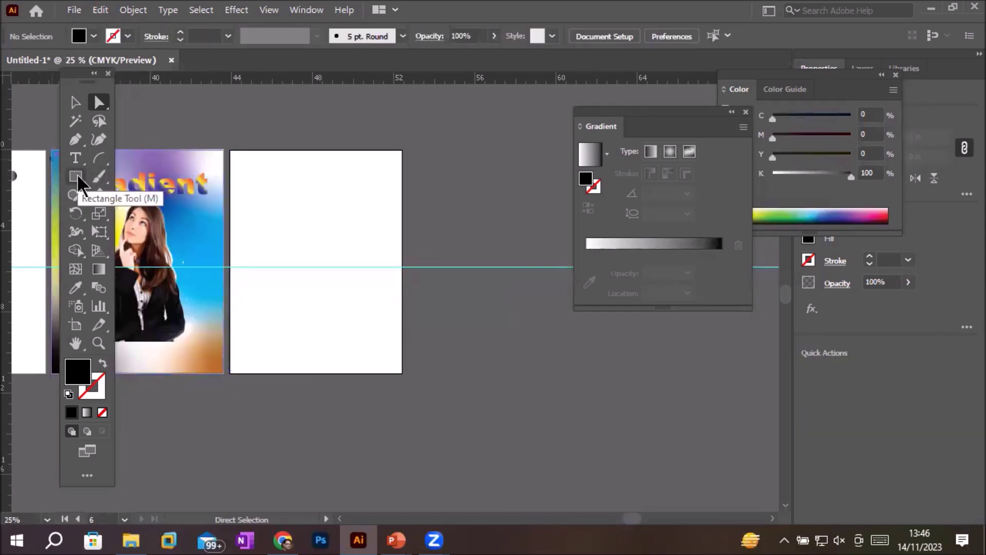
- Draw an upright ellipse about 4.57 by 7.89 in on the empty artboard and fill it with solid orange C=0 M=35 Y=85 K=0
{"action": "left_click_drag", "start_coordinate": [77, 177], "coordinate": [146, 211]}
{"action": "left_click_drag", "start_coordinate": [278, 181], "coordinate": [370, 340]}
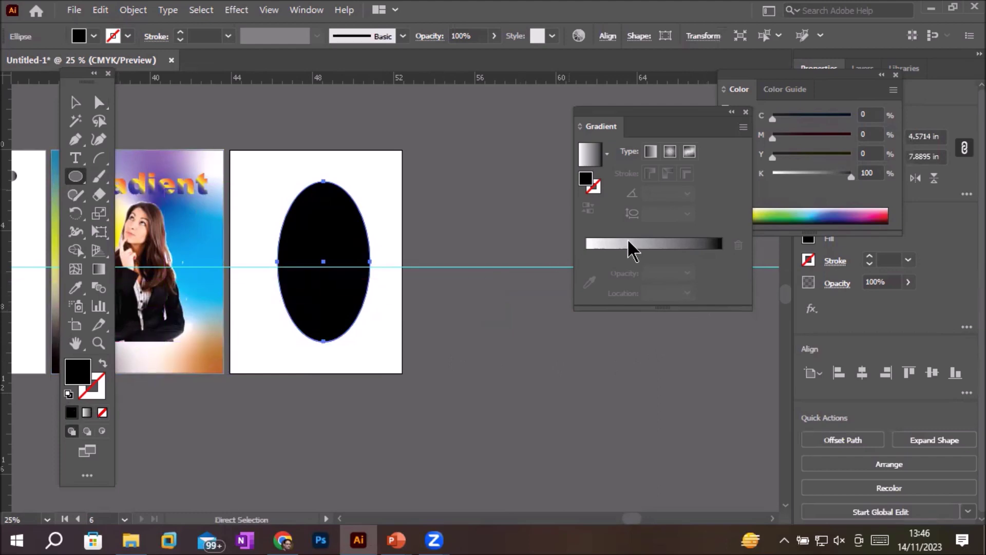
{"action": "left_click", "coordinate": [640, 243]}
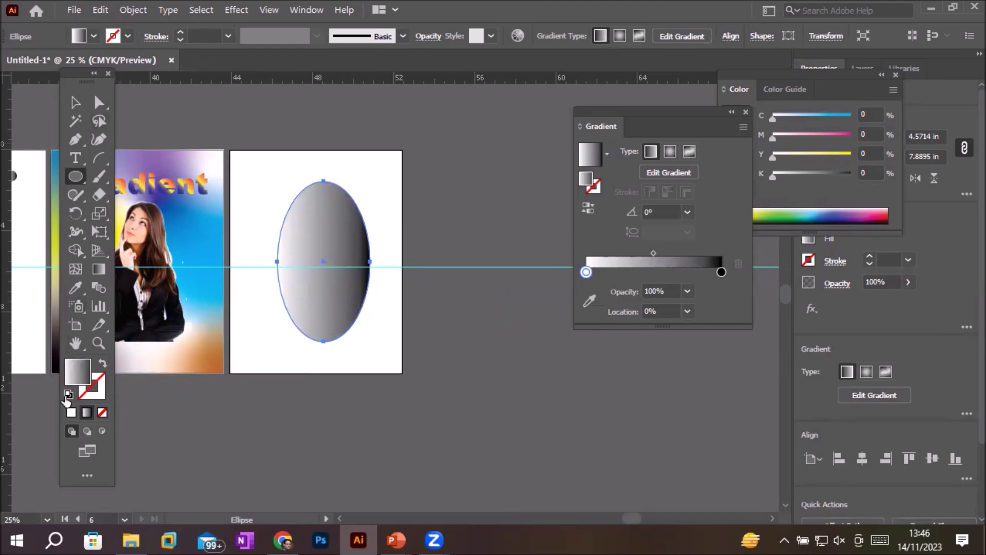
{"action": "left_click", "coordinate": [72, 413]}
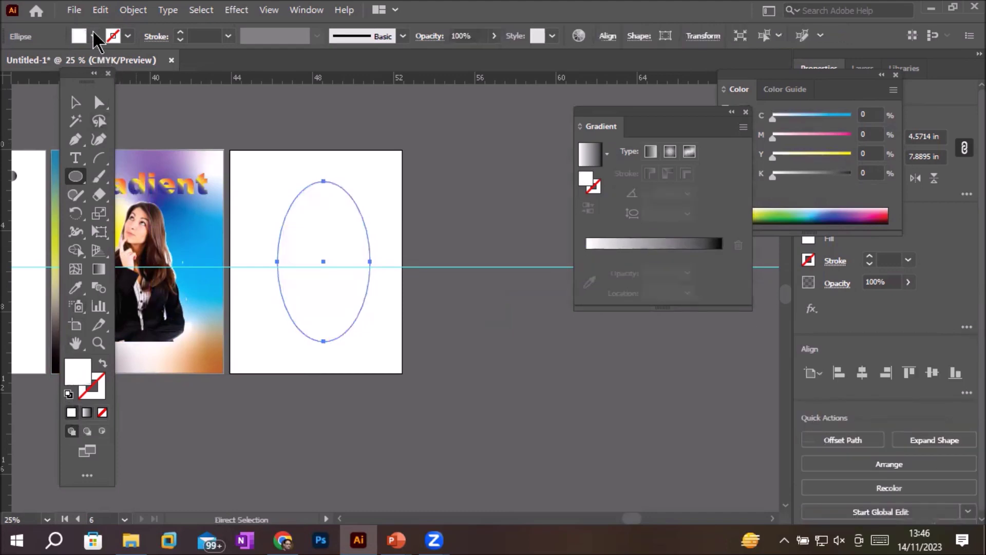
{"action": "left_click", "coordinate": [93, 36]}
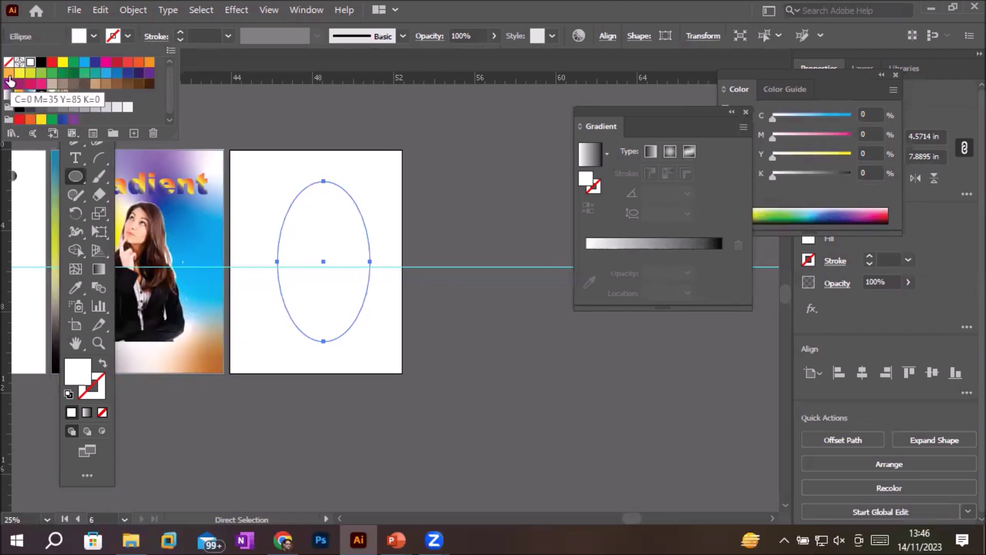
{"action": "left_click", "coordinate": [9, 73]}
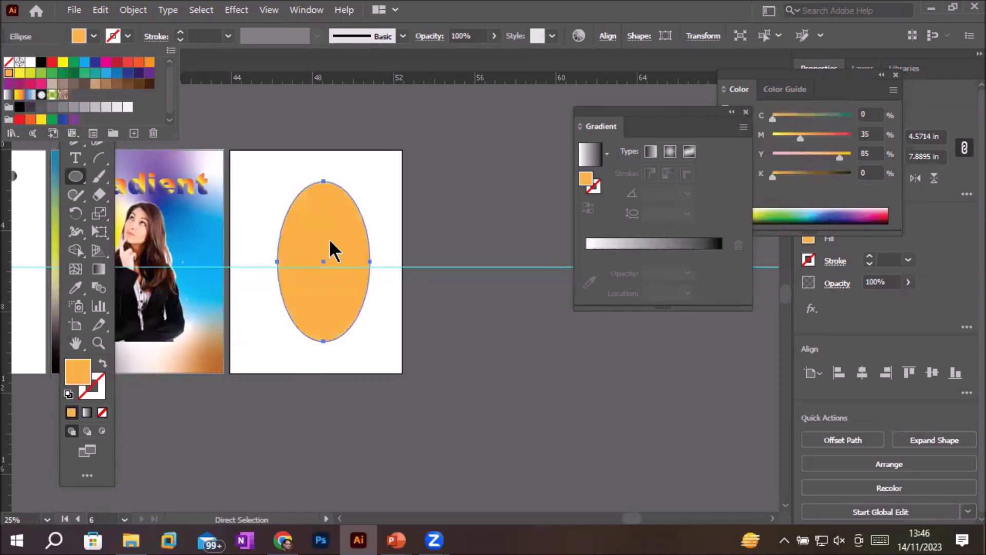
{"action": "left_click", "coordinate": [431, 227]}
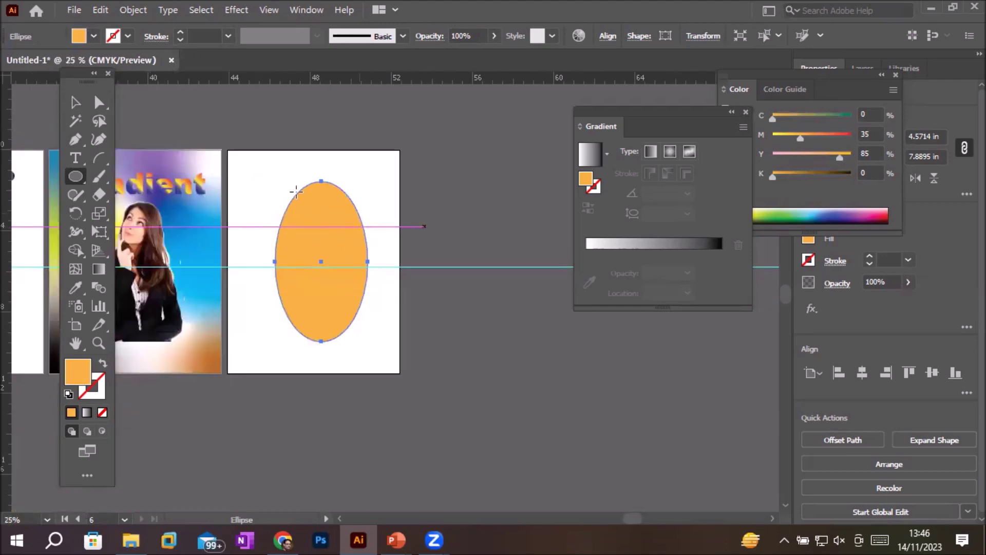
- Reshape the ellipse into a tapered form by raising its side anchors, tilting the right anchor's handle and shifting both side anchors slightly left
{"action": "left_click", "coordinate": [99, 104]}
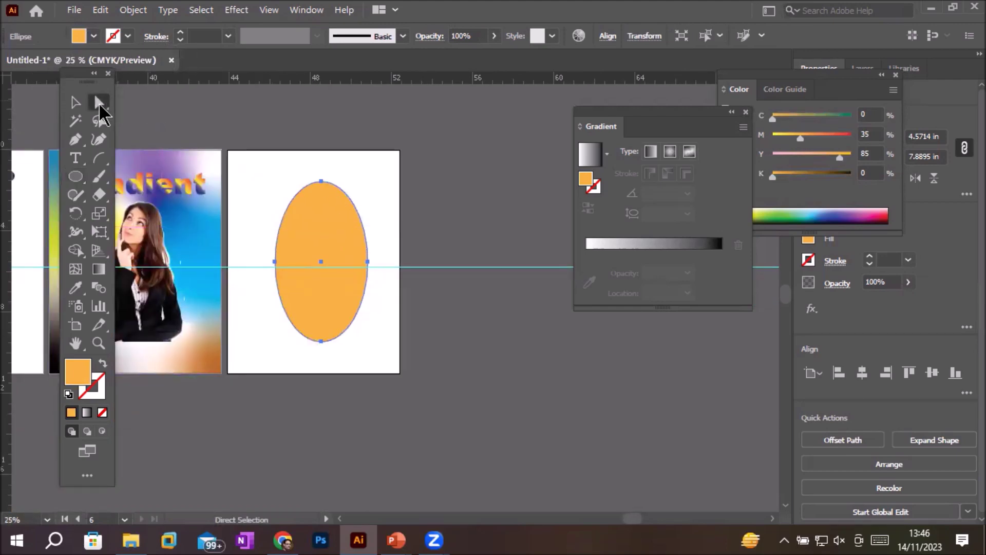
{"action": "left_click_drag", "start_coordinate": [248, 251], "coordinate": [366, 222]}
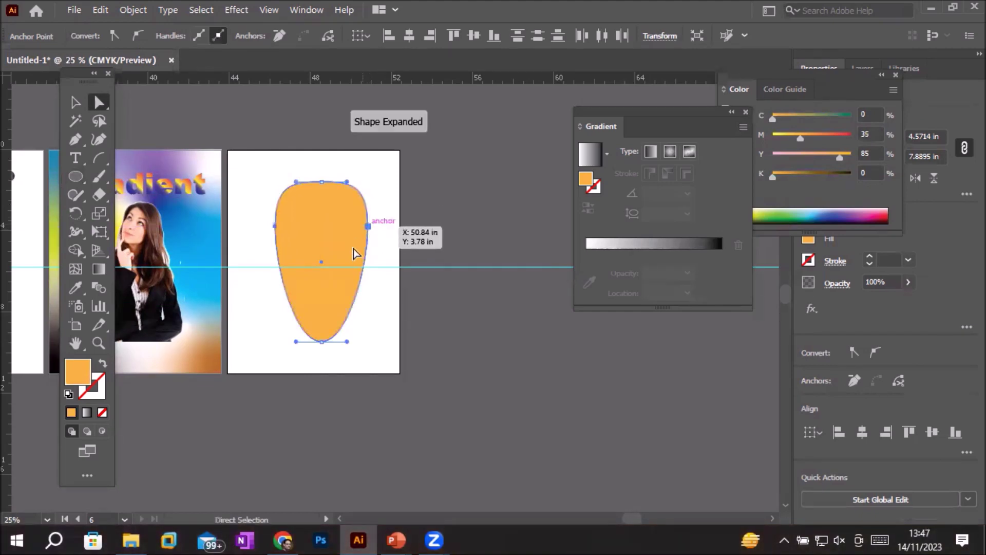
{"action": "left_click", "coordinate": [367, 226]}
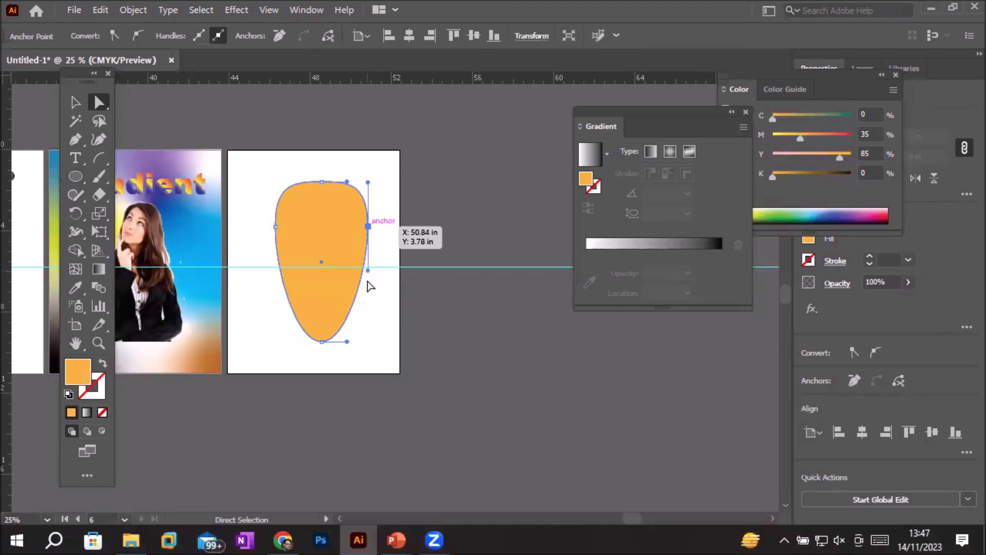
{"action": "left_click_drag", "start_coordinate": [367, 270], "coordinate": [354, 281]}
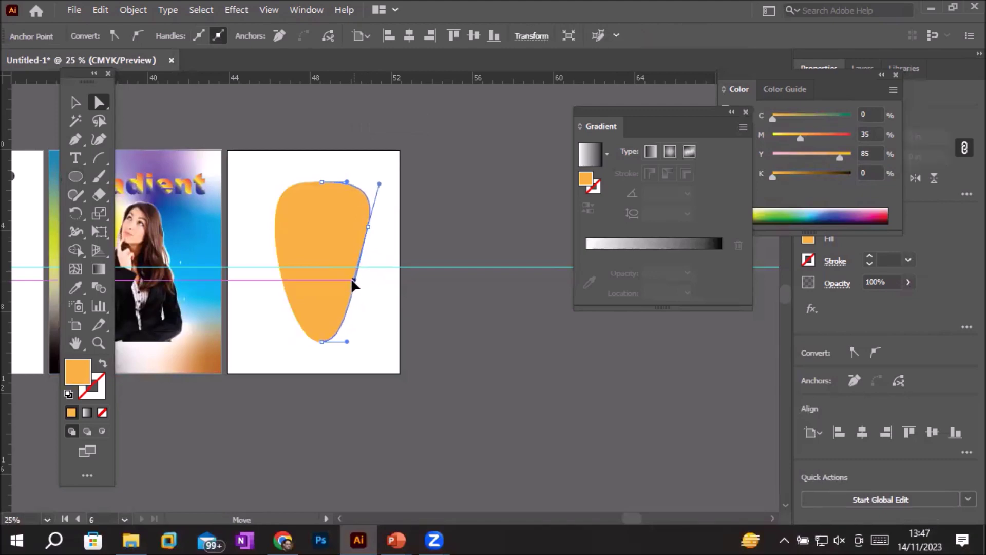
{"action": "left_click_drag", "start_coordinate": [368, 227], "coordinate": [358, 230]}
{"action": "left_click_drag", "start_coordinate": [272, 230], "coordinate": [268, 227]}
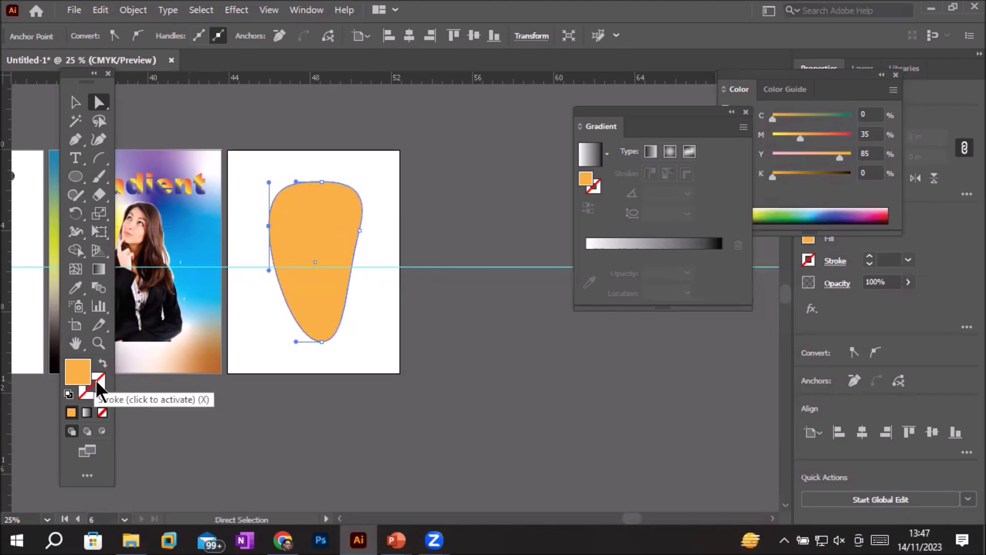
- Select the whole orange shape and activate the Mesh tool
{"action": "scroll", "coordinate": [263, 384], "scroll_direction": "up", "scroll_amount": 1}
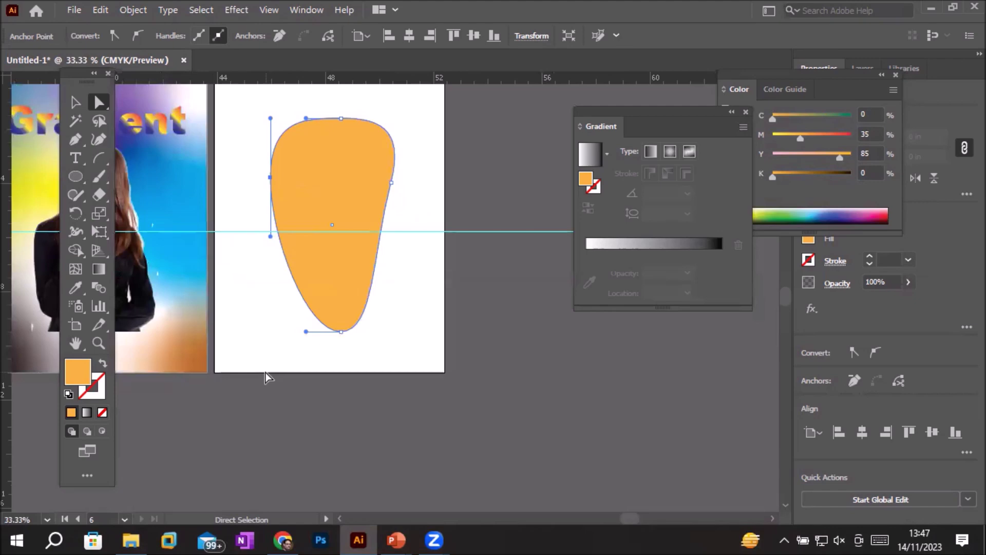
{"action": "left_click", "coordinate": [76, 270]}
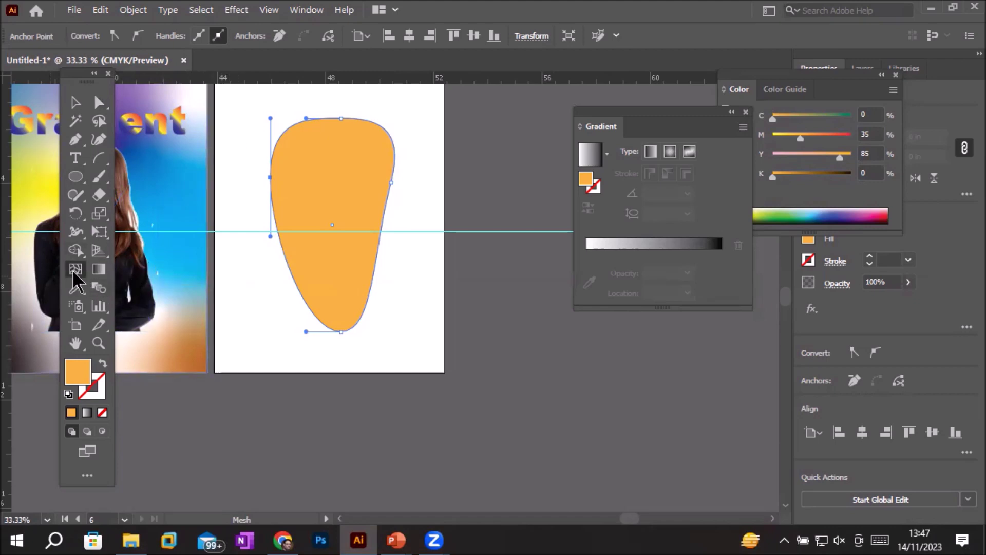
{"action": "left_click", "coordinate": [78, 104]}
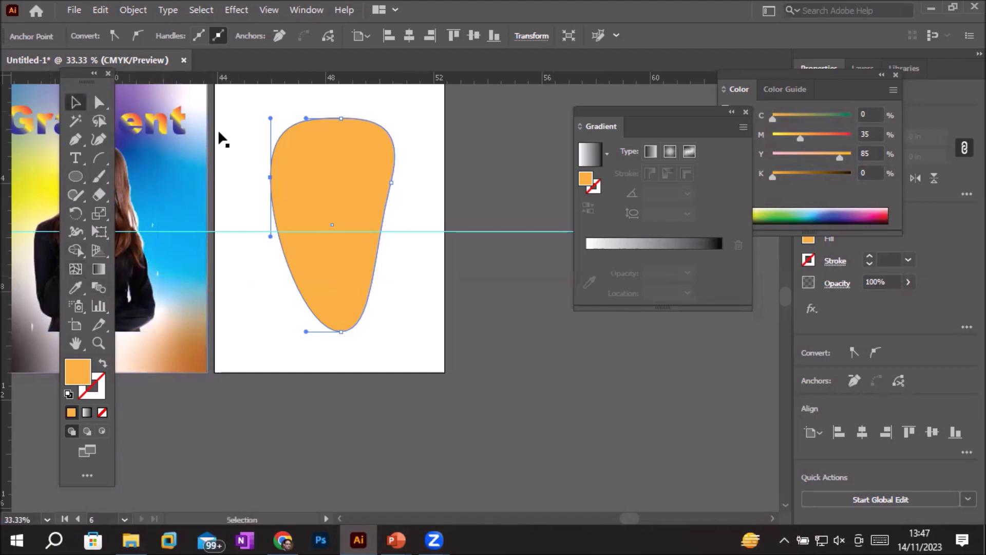
{"action": "left_click", "coordinate": [338, 170]}
{"action": "left_click", "coordinate": [409, 143]}
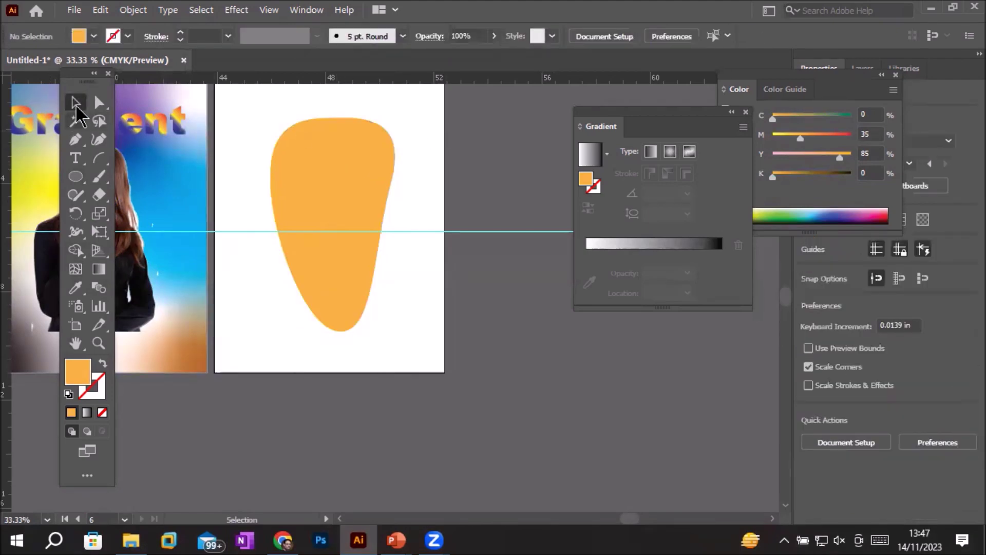
{"action": "left_click", "coordinate": [306, 156]}
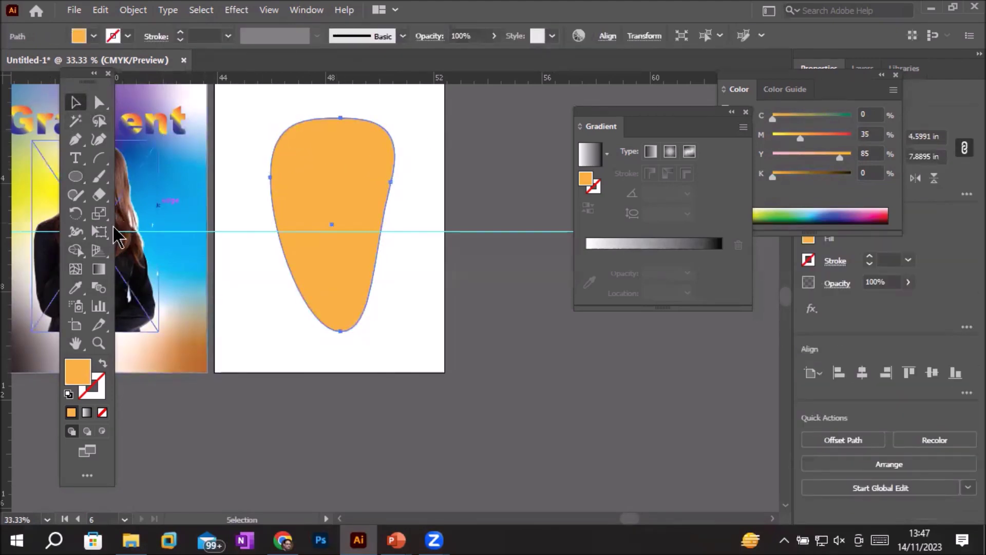
{"action": "left_click", "coordinate": [76, 270]}
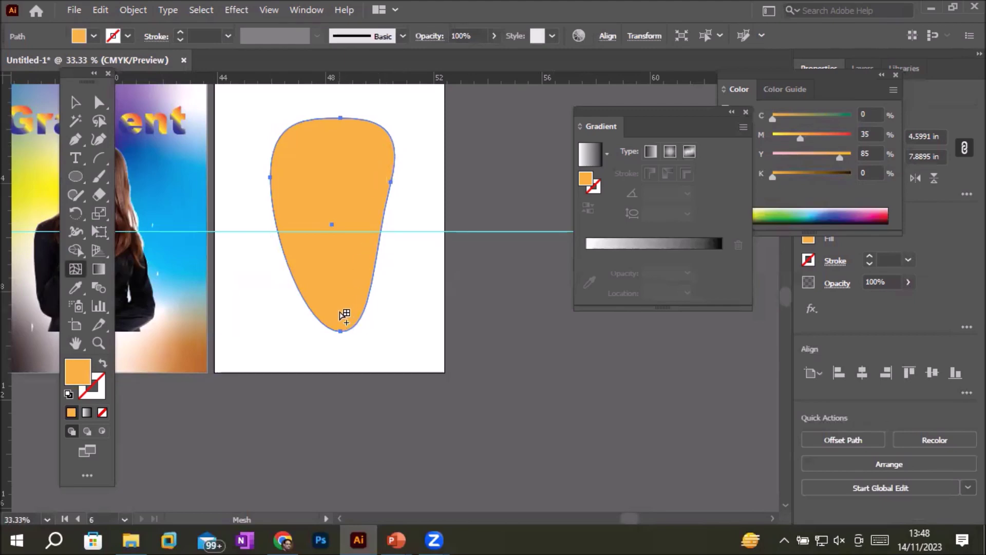
- Try mesh points on the orange shape's upper-left edge and top edge, undoing each one
{"action": "left_click", "coordinate": [281, 145]}
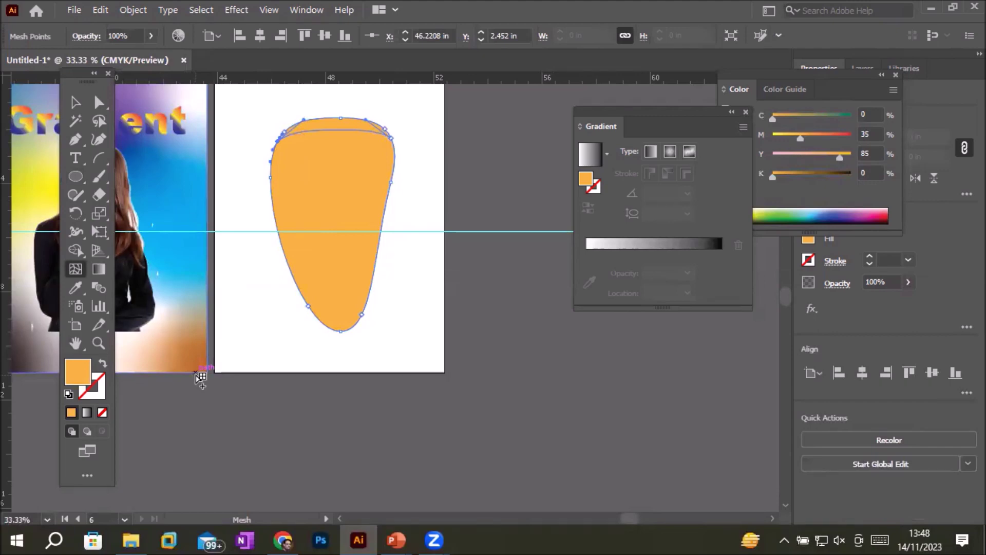
{"action": "key", "text": "ctrl+z"}
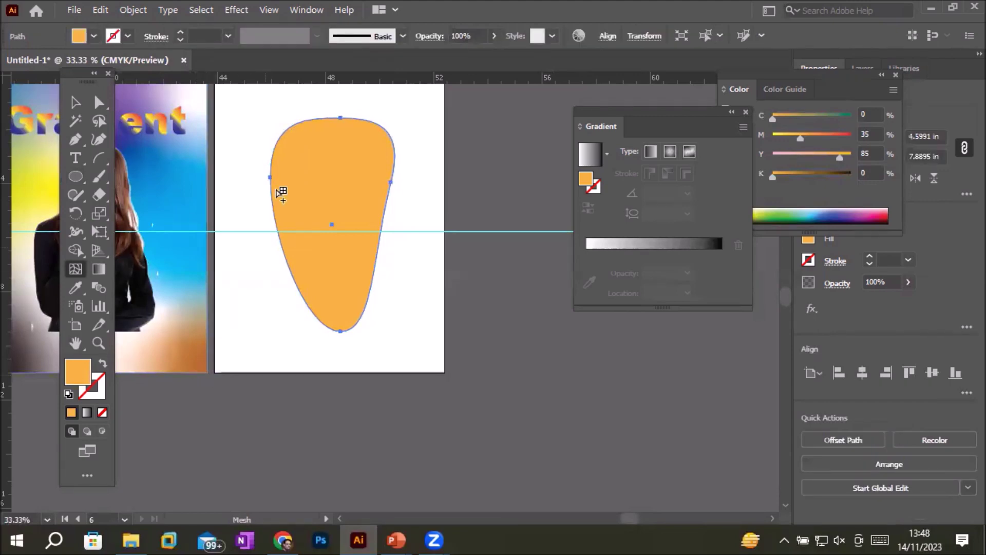
{"action": "left_click", "coordinate": [363, 121]}
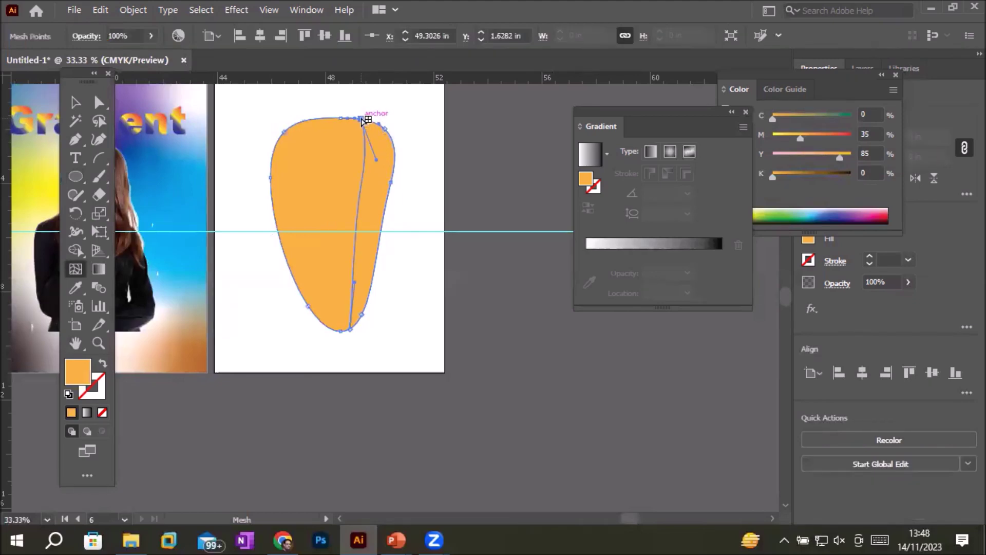
{"action": "key", "text": "ctrl+z"}
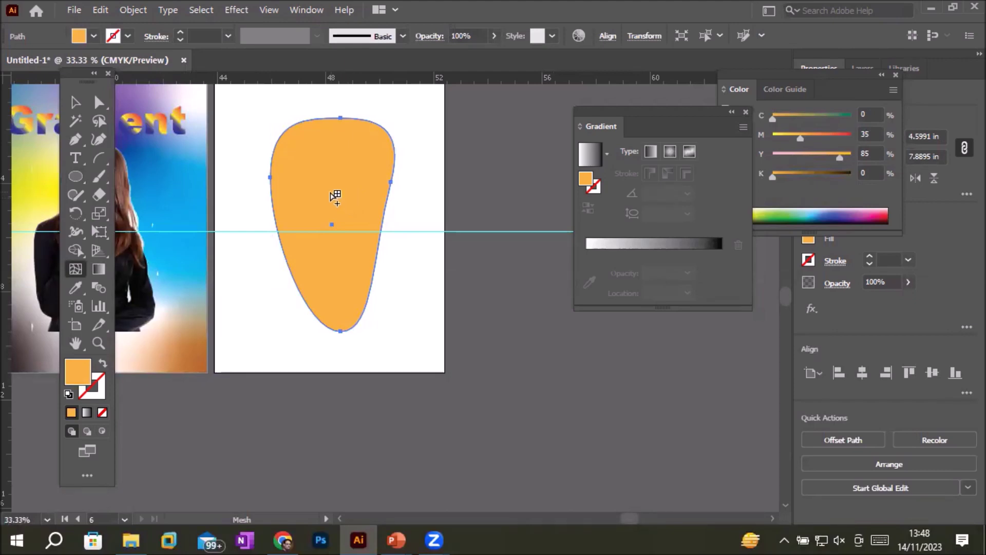
- Add a mesh point in the upper middle of the orange shape, switch to the Direct Selection tool and deselect the shape
{"action": "left_click", "coordinate": [330, 191]}
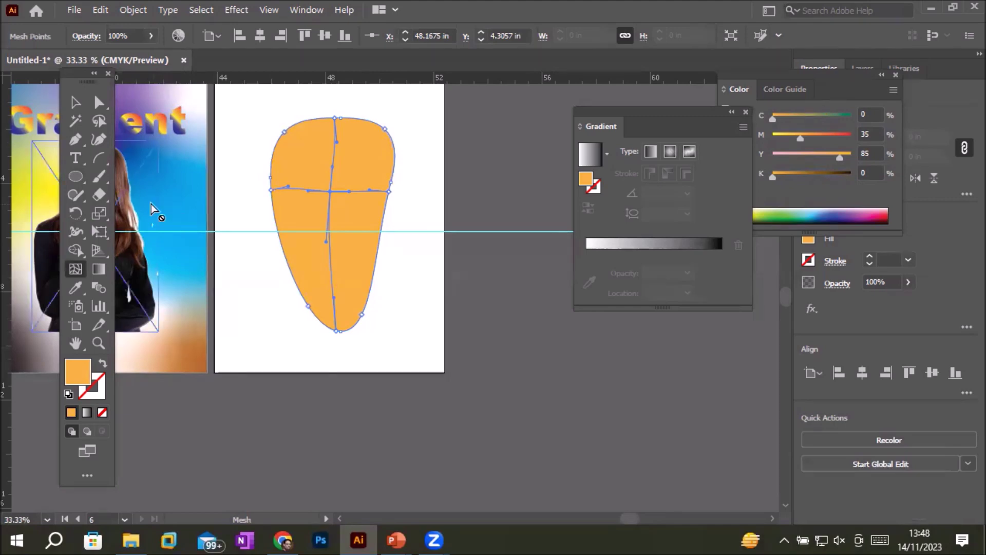
{"action": "scroll", "coordinate": [335, 224], "scroll_direction": "up", "scroll_amount": 1}
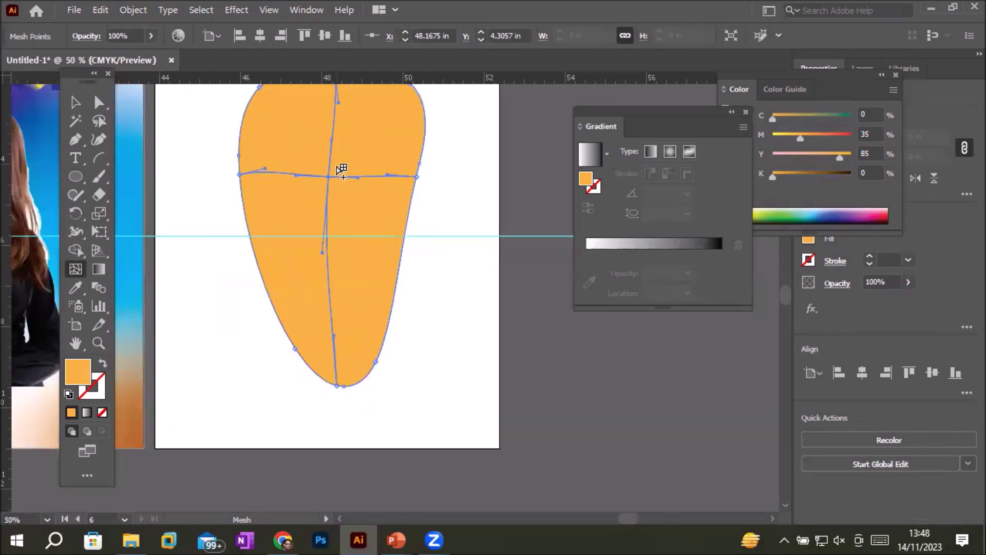
{"action": "scroll", "coordinate": [341, 170], "scroll_direction": "down", "scroll_amount": 1}
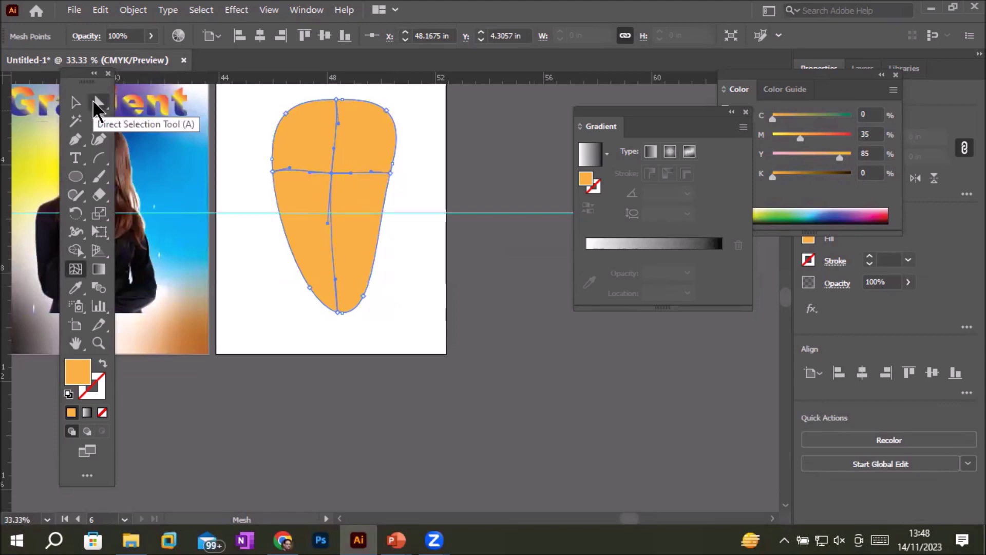
{"action": "left_click", "coordinate": [97, 103]}
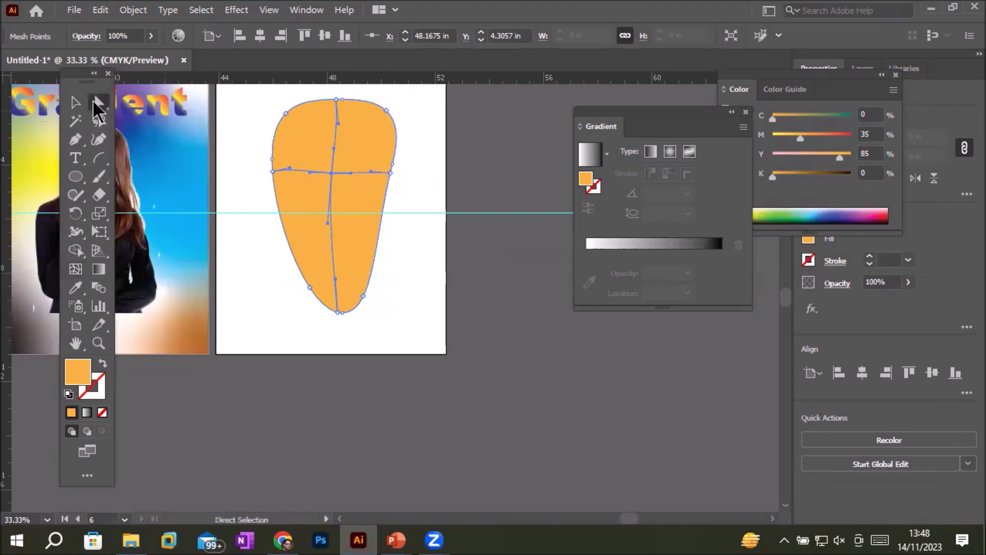
{"action": "left_click", "coordinate": [437, 149]}
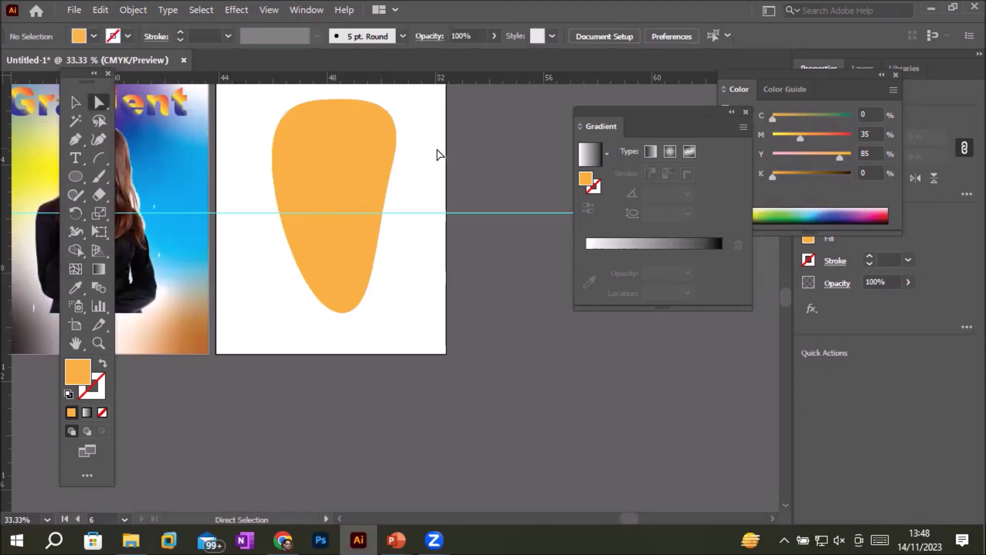
- Select and deselect the orange mesh shape repeatedly to examine its mesh lines
{"action": "left_click", "coordinate": [331, 151]}
{"action": "left_click", "coordinate": [455, 140]}
{"action": "left_click", "coordinate": [337, 144]}
{"action": "left_click", "coordinate": [435, 148]}
{"action": "left_click", "coordinate": [335, 141]}
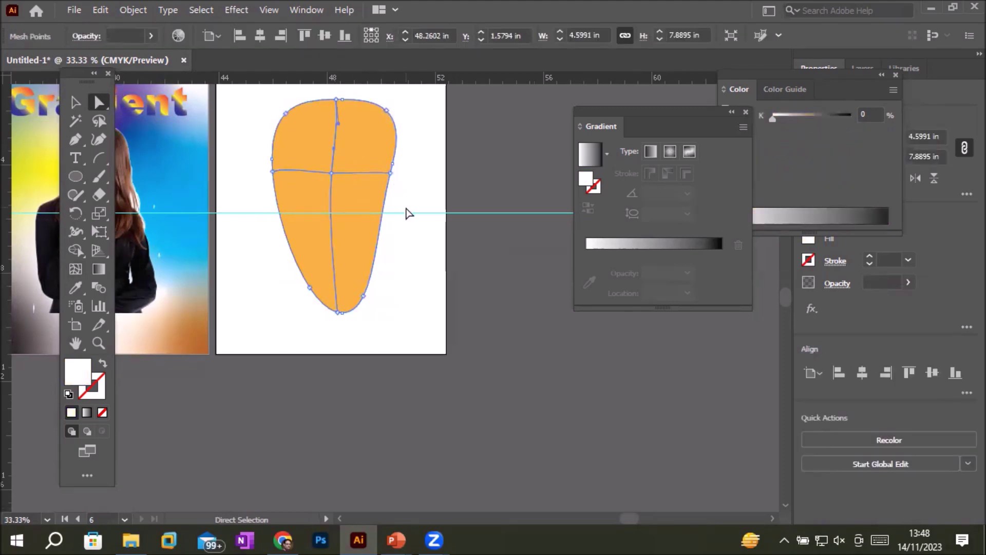
- Select the central mesh point, show the Color Guide, and try brown, blue and green shades on the point, settling on light green
{"action": "left_click_drag", "start_coordinate": [332, 175], "coordinate": [332, 174]}
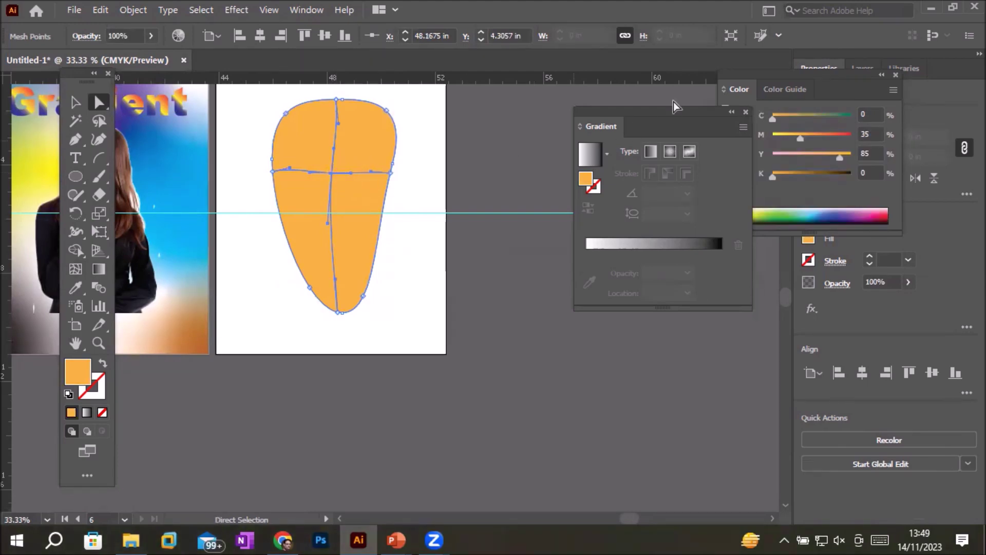
{"action": "left_click", "coordinate": [734, 114]}
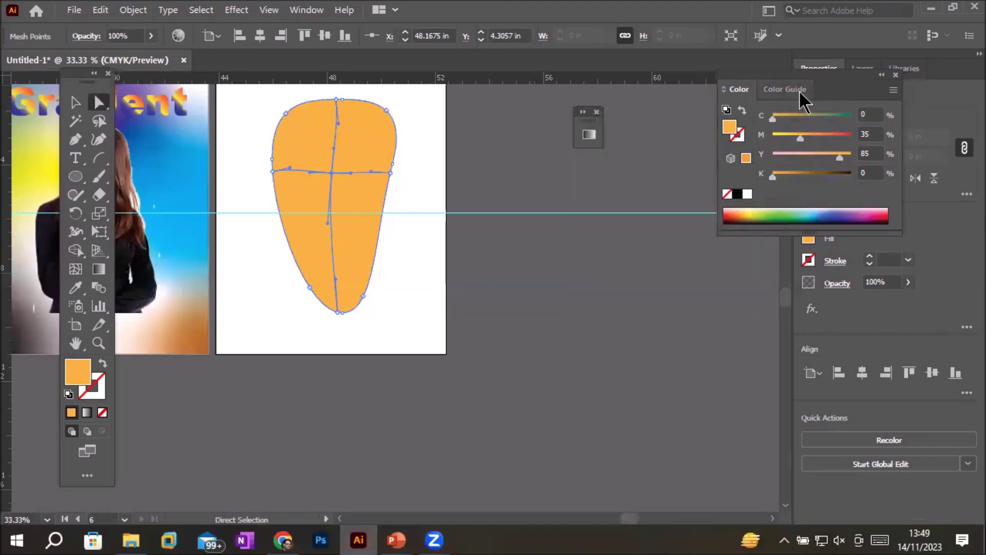
{"action": "left_click", "coordinate": [790, 91]}
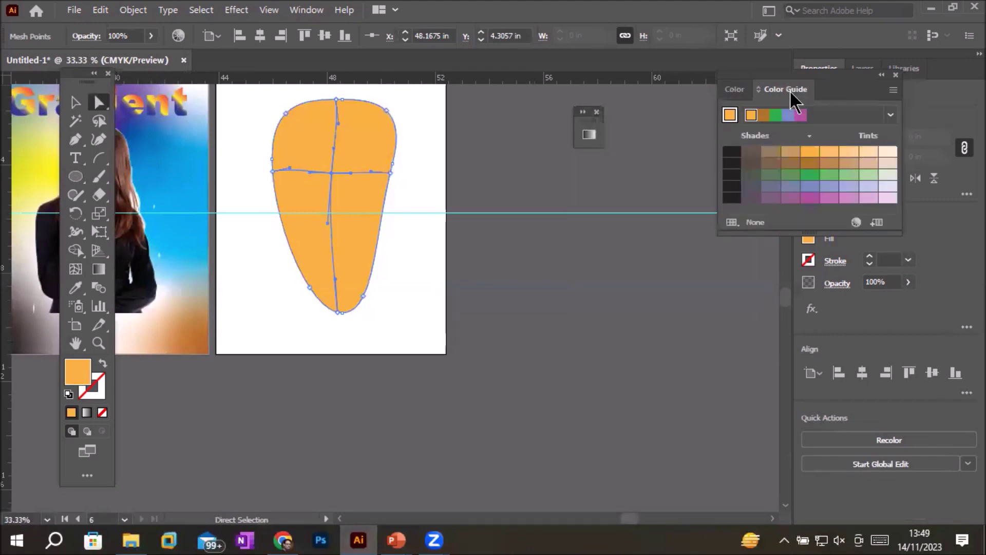
{"action": "left_click", "coordinate": [811, 164]}
{"action": "left_click", "coordinate": [810, 187]}
{"action": "left_click", "coordinate": [828, 175]}
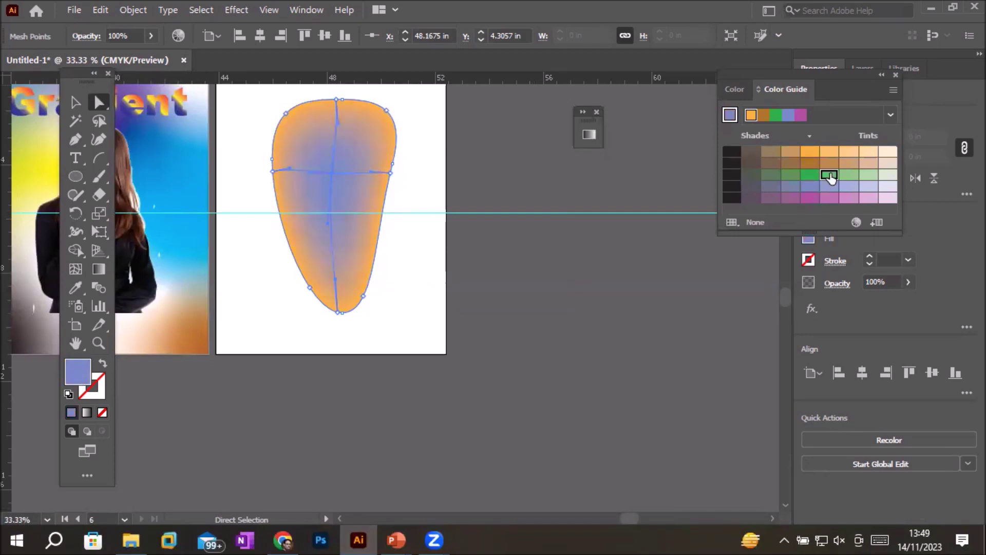
{"action": "left_click", "coordinate": [847, 175]}
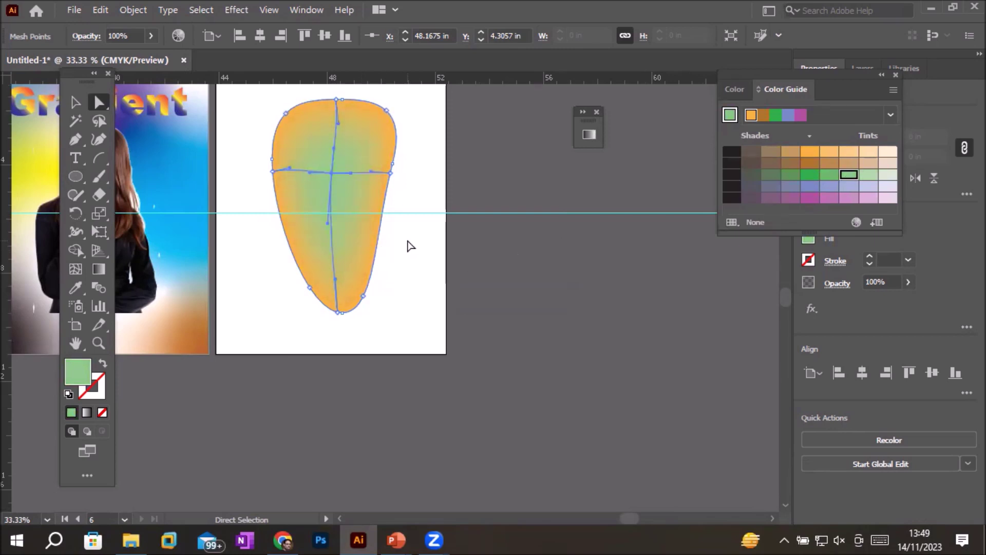
- Move the green mesh point toward the shape's lower-right edge, and back up-left to about X 47.79 in, Y 3.43 in
{"action": "scroll", "coordinate": [445, 146], "scroll_direction": "up", "scroll_amount": 1}
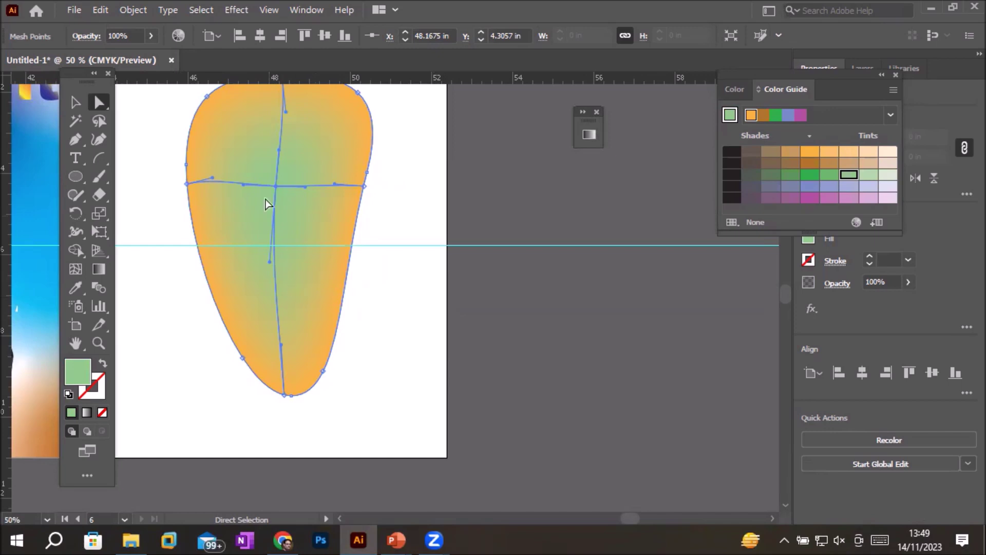
{"action": "left_click_drag", "start_coordinate": [276, 186], "coordinate": [323, 305]}
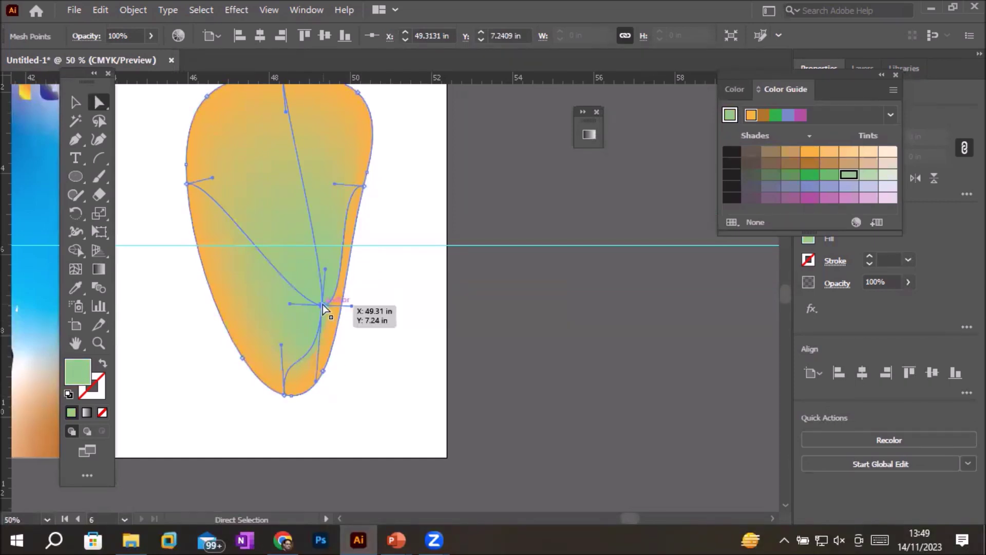
{"action": "left_click_drag", "start_coordinate": [322, 303], "coordinate": [261, 151]}
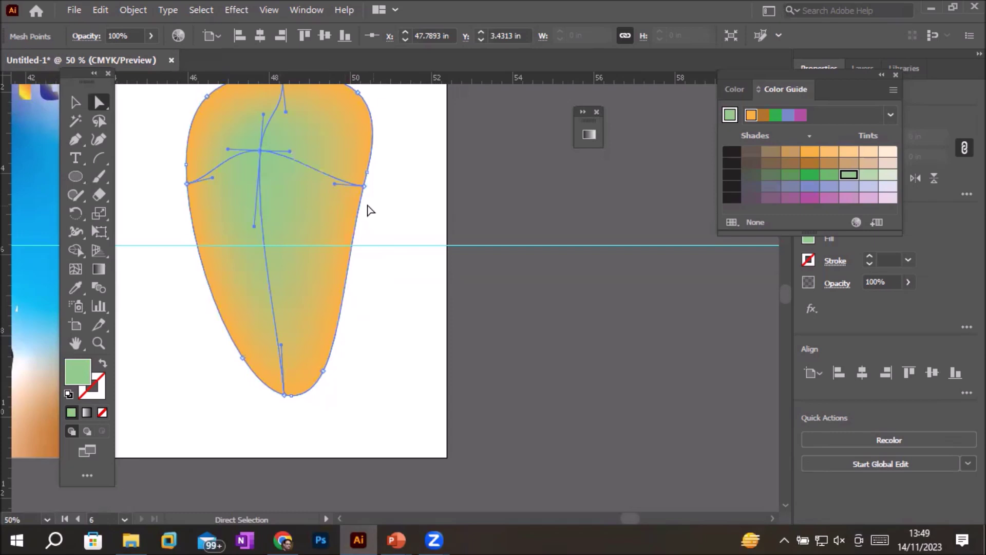
- Try pulling the right-edge mesh point outward and shifting the point above it, and undo both moves
{"action": "left_click_drag", "start_coordinate": [364, 186], "coordinate": [407, 196]}
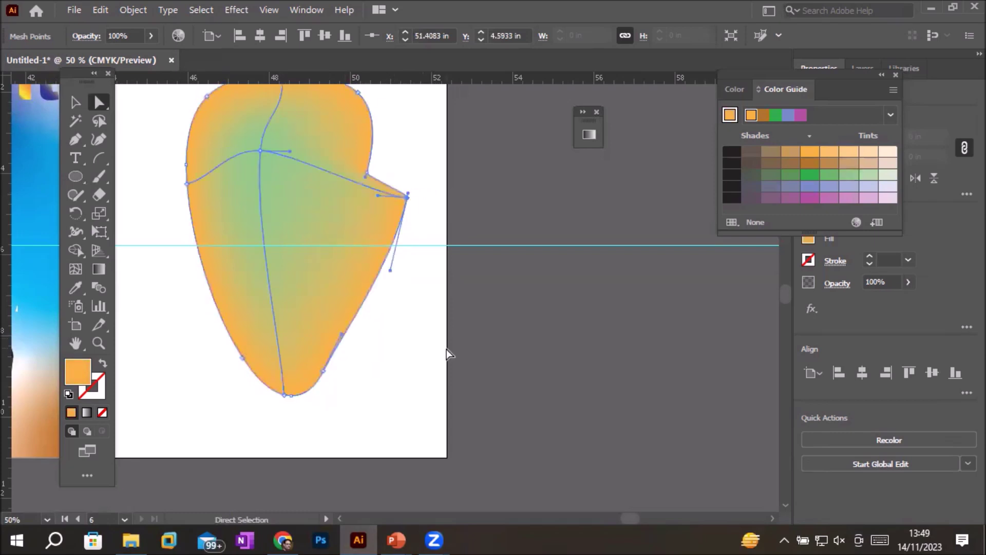
{"action": "mouse_move", "coordinate": [365, 171]}
{"action": "left_mouse_down"}
{"action": "mouse_move", "coordinate": [411, 156]}
{"action": "mouse_move", "coordinate": [421, 175]}
{"action": "mouse_move", "coordinate": [413, 143]}
{"action": "mouse_move", "coordinate": [433, 147]}
{"action": "mouse_move", "coordinate": [386, 161]}
{"action": "mouse_move", "coordinate": [412, 137]}
{"action": "mouse_move", "coordinate": [445, 135]}
{"action": "mouse_move", "coordinate": [370, 155]}
{"action": "left_mouse_up"}
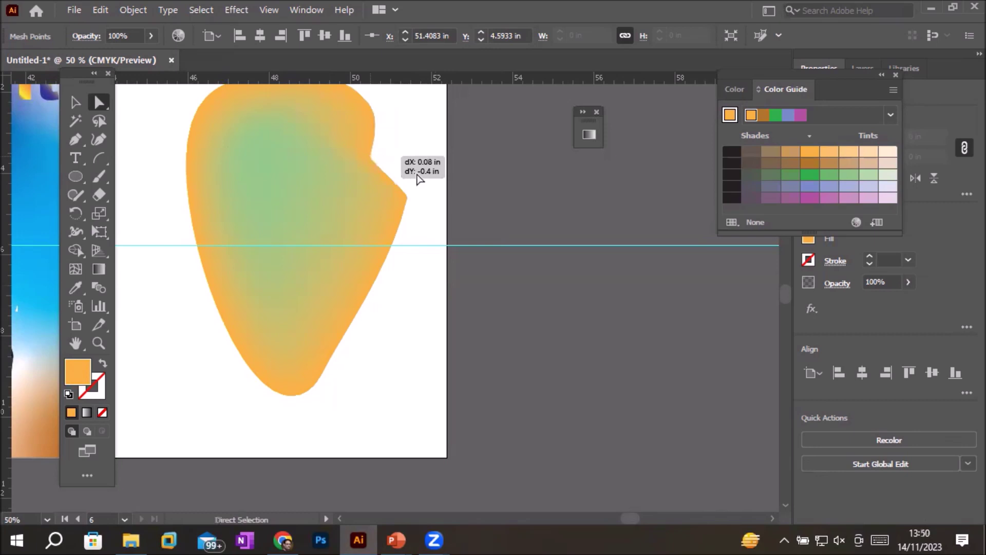
{"action": "left_click_drag", "start_coordinate": [417, 177], "coordinate": [417, 177]}
{"action": "key", "text": "ctrl+z"}
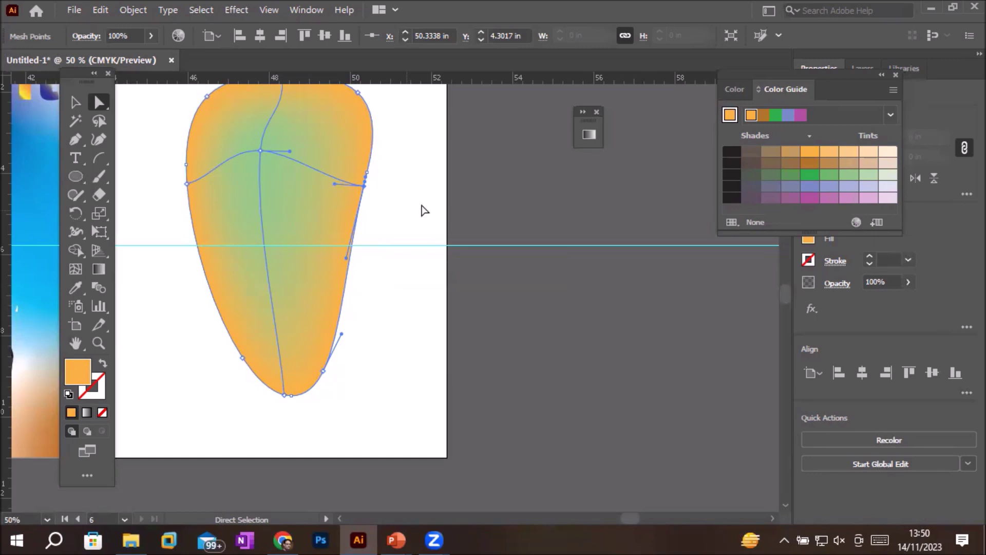
- Select the green mesh point and move it farther up-left to about X 47.37 in, Y 2.86 in
{"action": "left_click", "coordinate": [259, 150]}
{"action": "left_click_drag", "start_coordinate": [258, 147], "coordinate": [244, 128]}
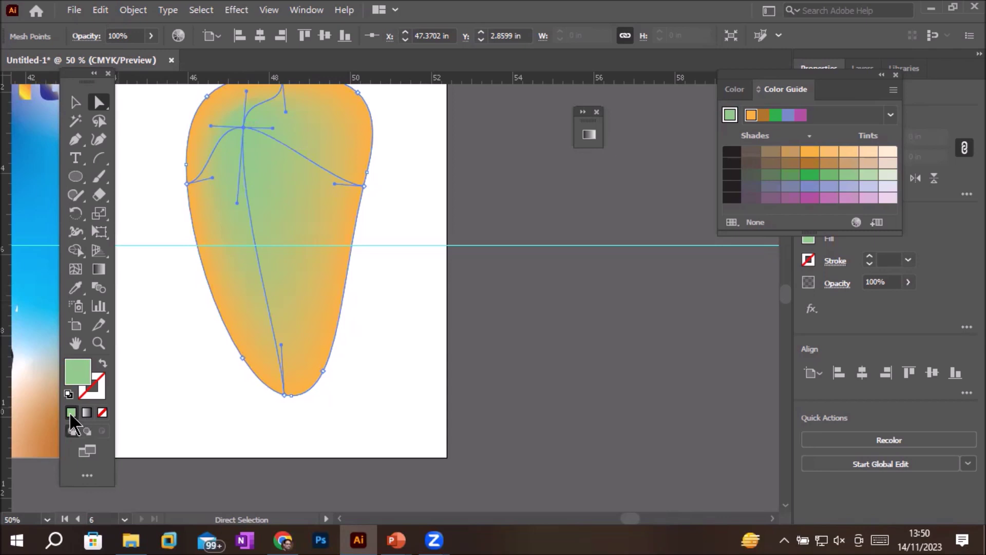
- Show the Swatches in an enlarged floating panel and recolour the selected mesh point white
{"action": "left_click", "coordinate": [311, 11]}
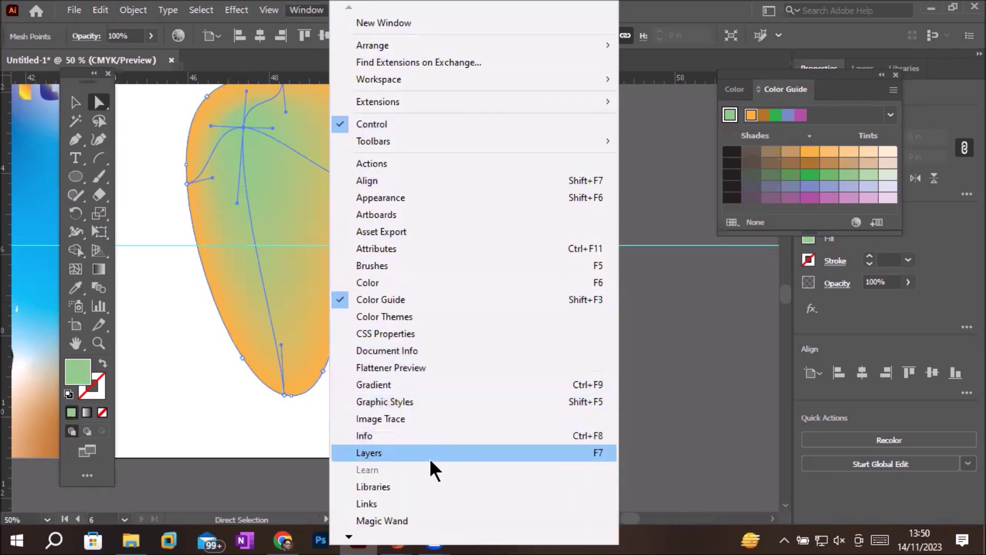
{"action": "mouse_move", "coordinate": [354, 538]}
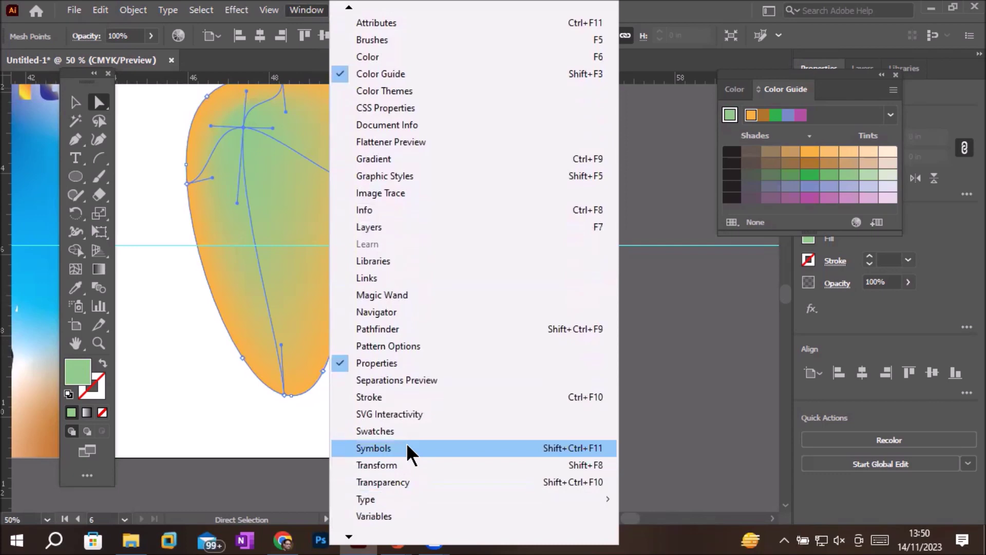
{"action": "left_click", "coordinate": [410, 450]}
{"action": "left_click_drag", "start_coordinate": [725, 157], "coordinate": [646, 196]}
{"action": "left_click", "coordinate": [607, 200]}
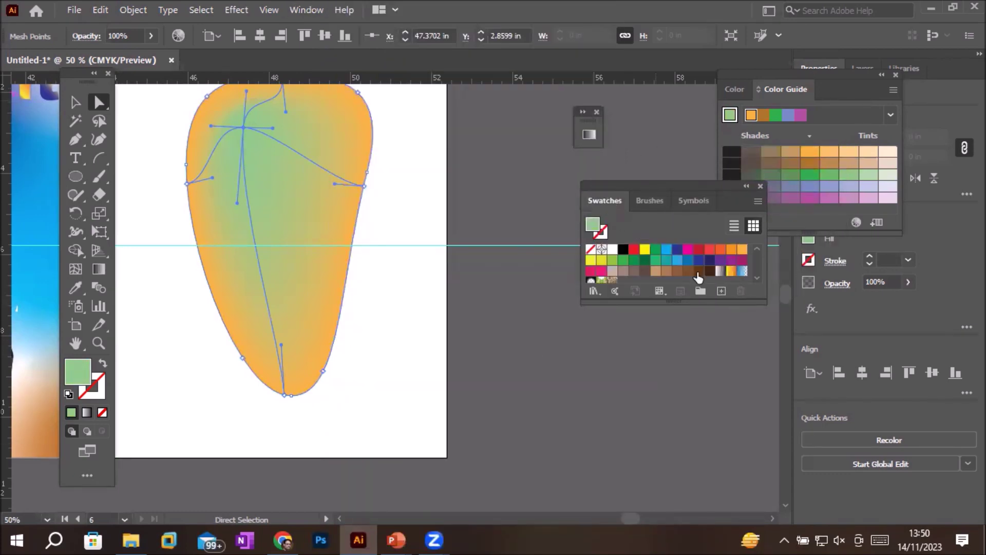
{"action": "left_click_drag", "start_coordinate": [690, 303], "coordinate": [693, 406]}
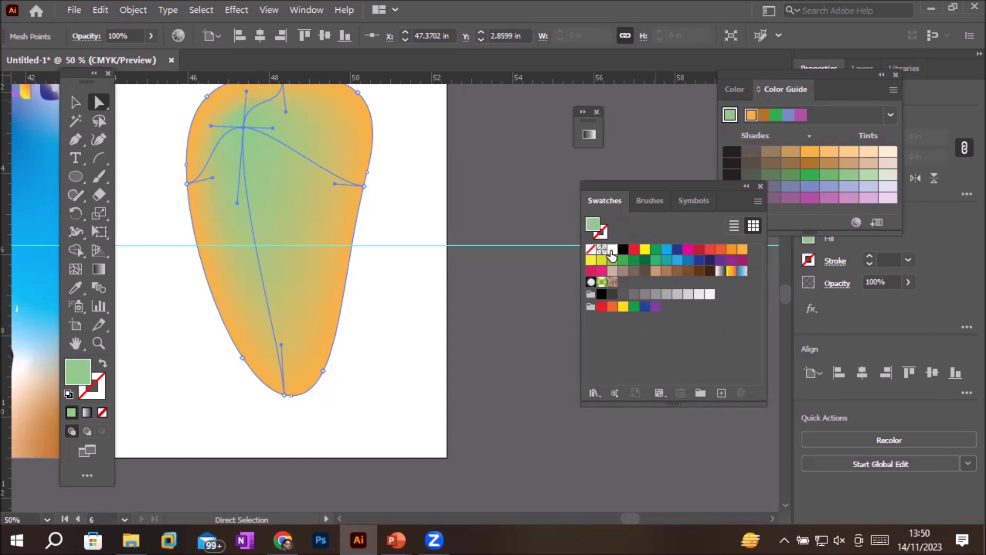
{"action": "left_click", "coordinate": [611, 250]}
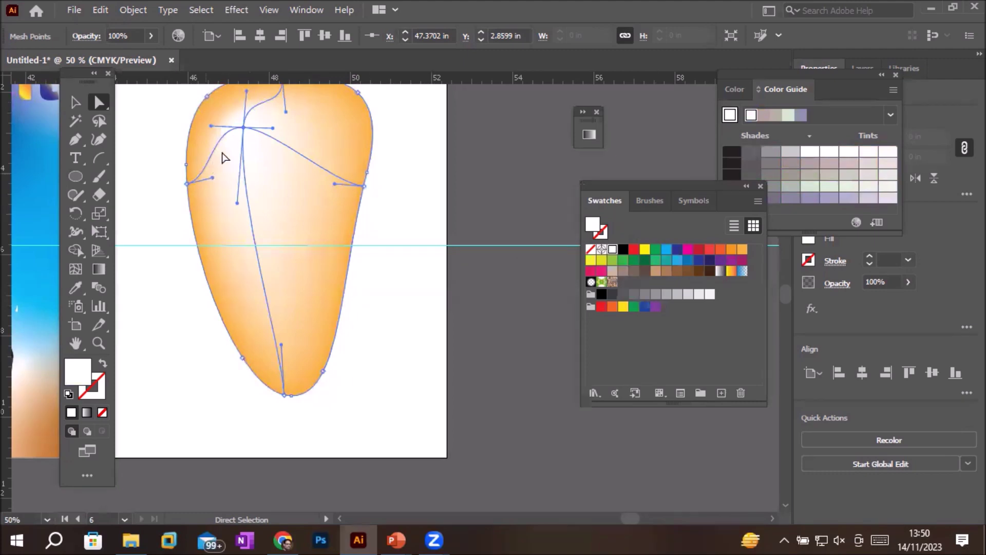
{"action": "left_click", "coordinate": [243, 127]}
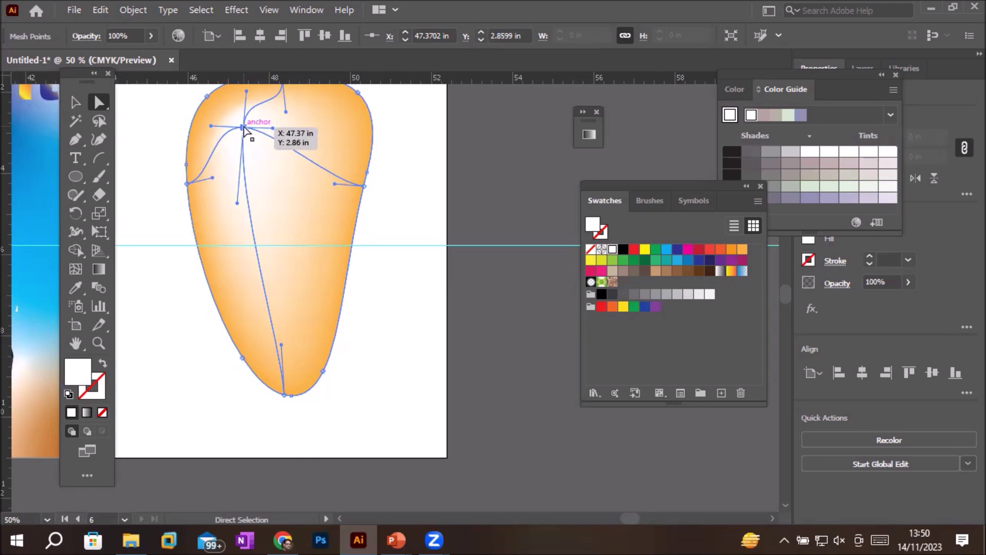
- Drag the mesh patch beside the white point down and to the right, moving its surrounding points to widen the upper shape
{"action": "left_click_drag", "start_coordinate": [343, 117], "coordinate": [392, 175]}
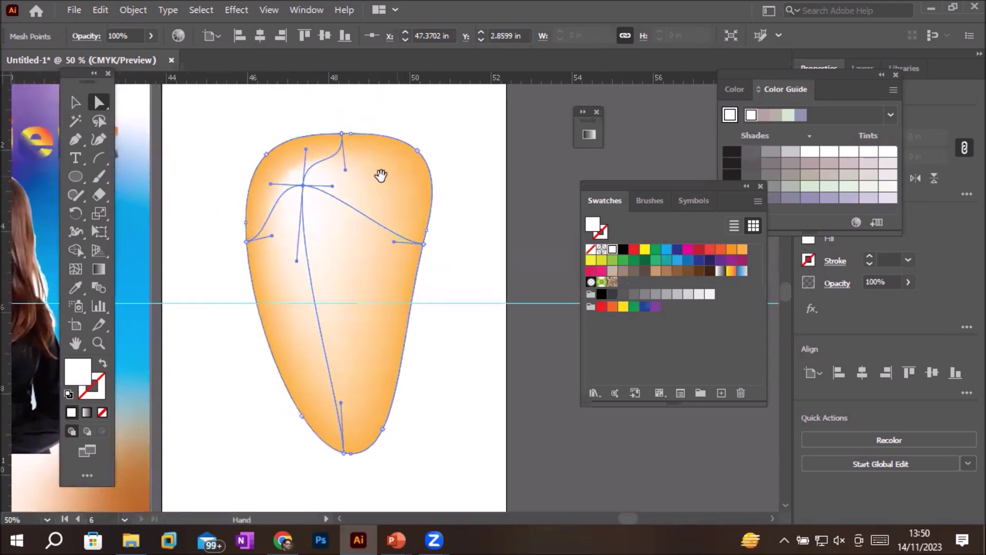
{"action": "scroll", "coordinate": [304, 176], "scroll_direction": "up", "scroll_amount": 4}
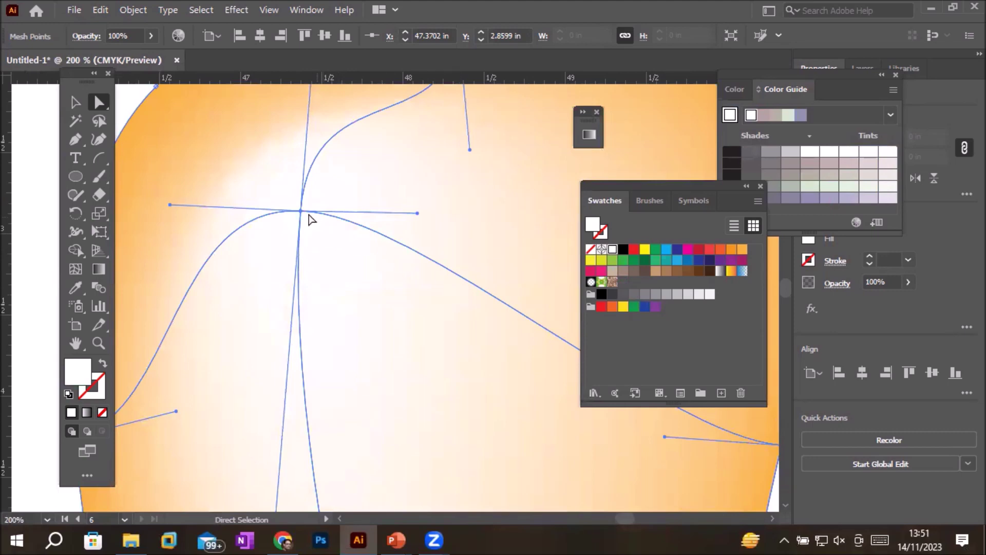
{"action": "key", "text": "space"}
{"action": "left_click_drag", "start_coordinate": [382, 286], "coordinate": [207, 177]}
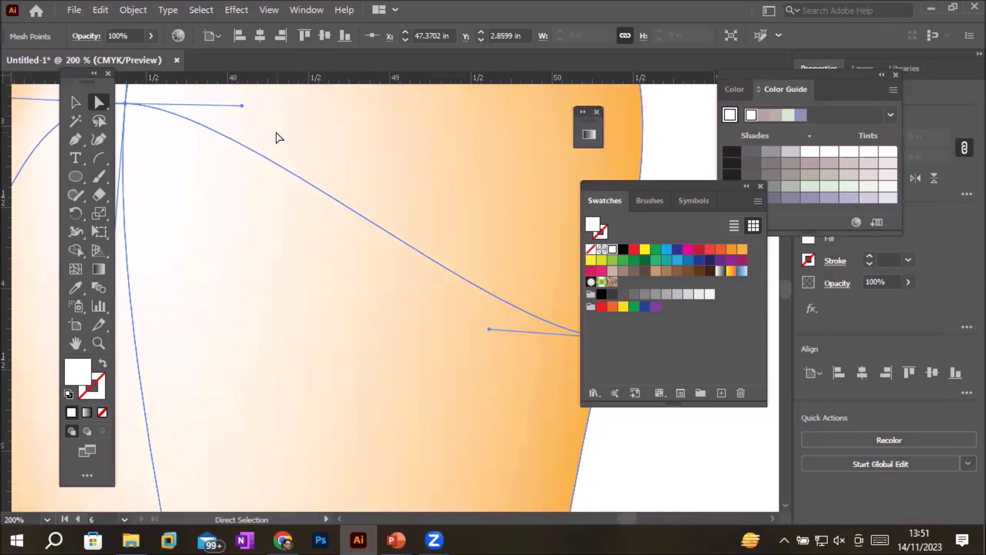
{"action": "left_click_drag", "start_coordinate": [291, 145], "coordinate": [393, 221]}
{"action": "scroll", "coordinate": [393, 220], "scroll_direction": "down", "scroll_amount": 3}
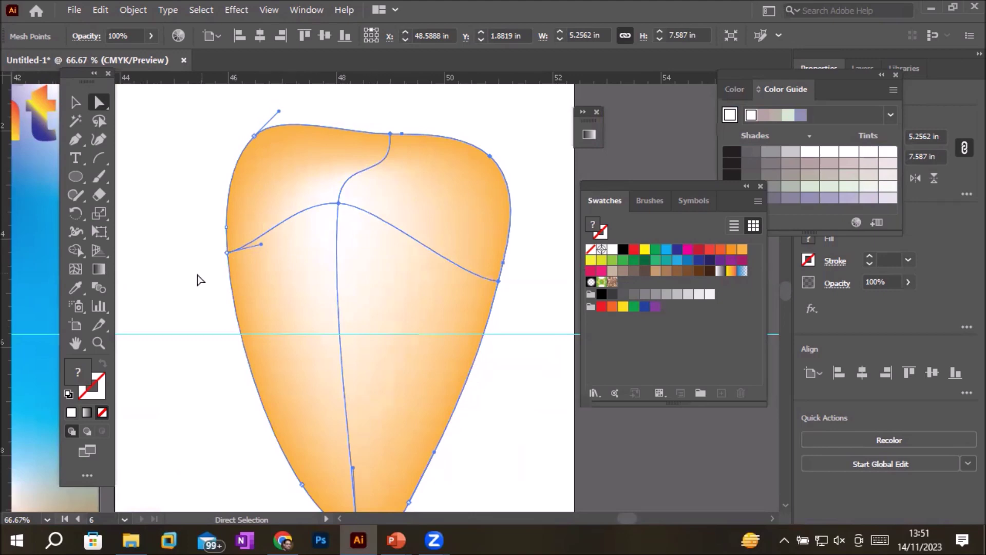
- Add mesh points on the mesh lines to the right of, below and above the white point, and deselect the shape
{"action": "left_click", "coordinate": [73, 271]}
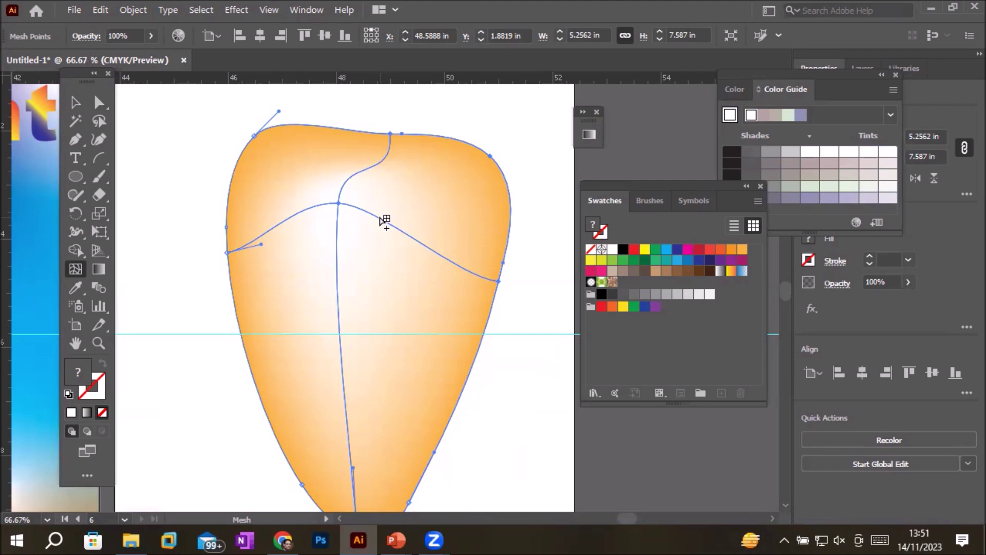
{"action": "left_click", "coordinate": [379, 217]}
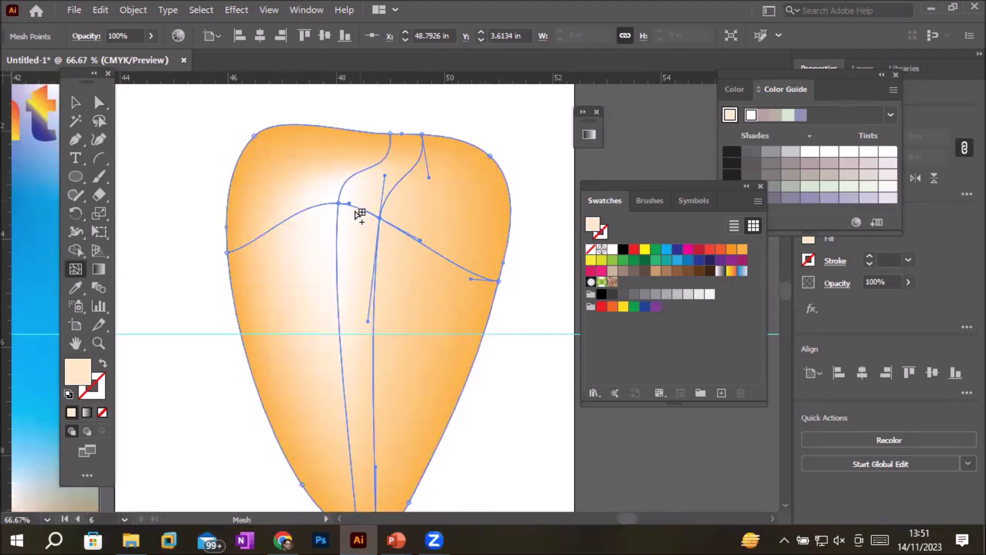
{"action": "left_click", "coordinate": [337, 237]}
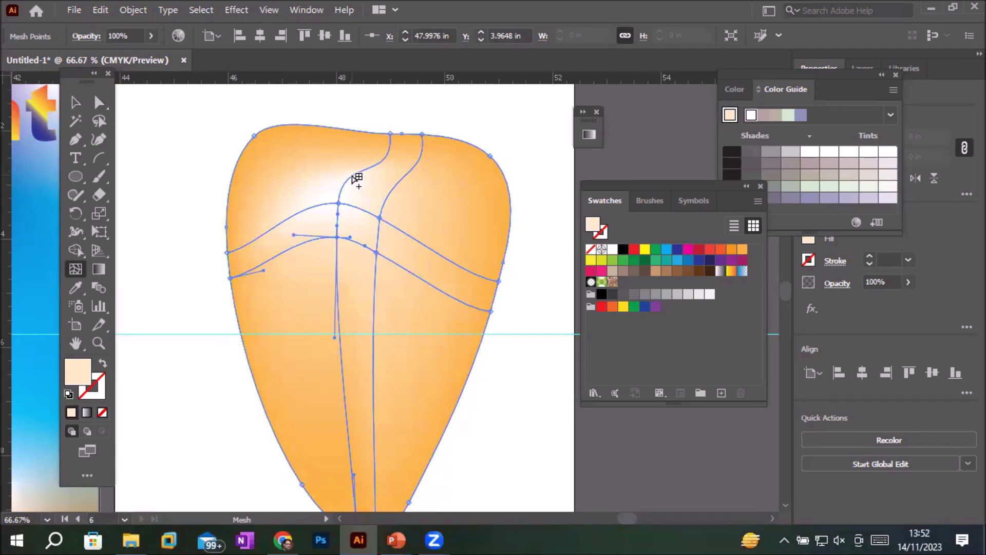
{"action": "left_click", "coordinate": [352, 176]}
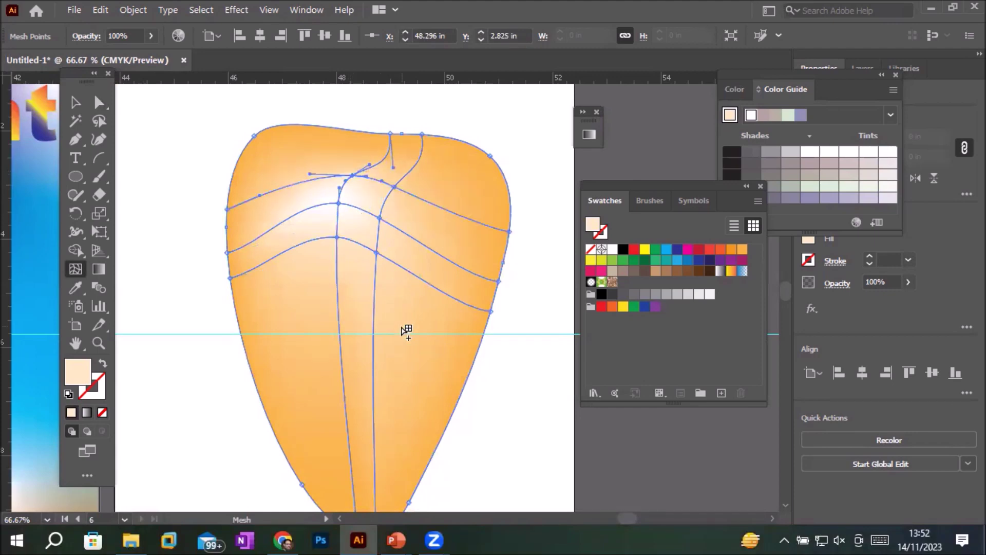
{"action": "left_click", "coordinate": [76, 102]}
{"action": "left_click", "coordinate": [173, 153]}
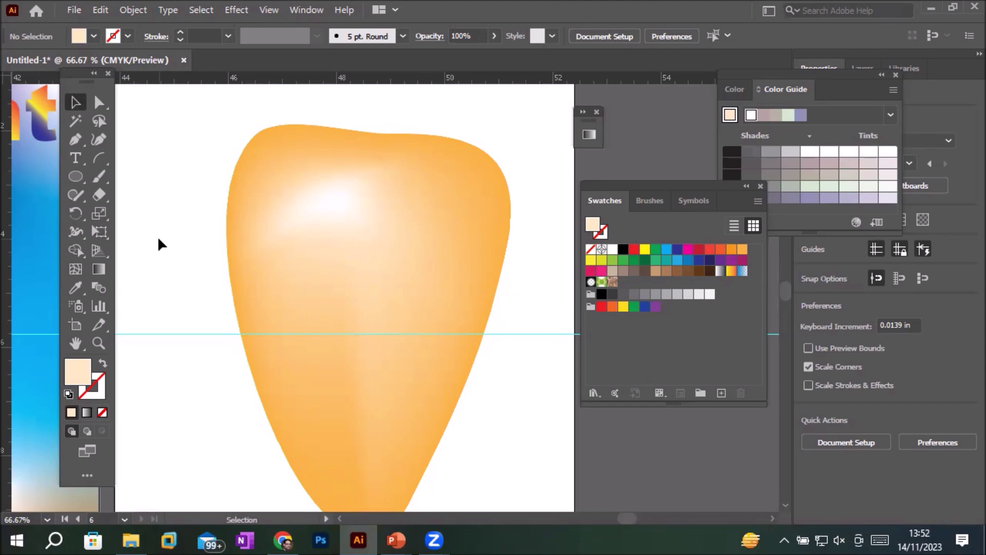
- Select the mesh point just above the white highlight and recolour it with orange sampled from the shape's upper-left area
{"action": "left_click", "coordinate": [75, 268]}
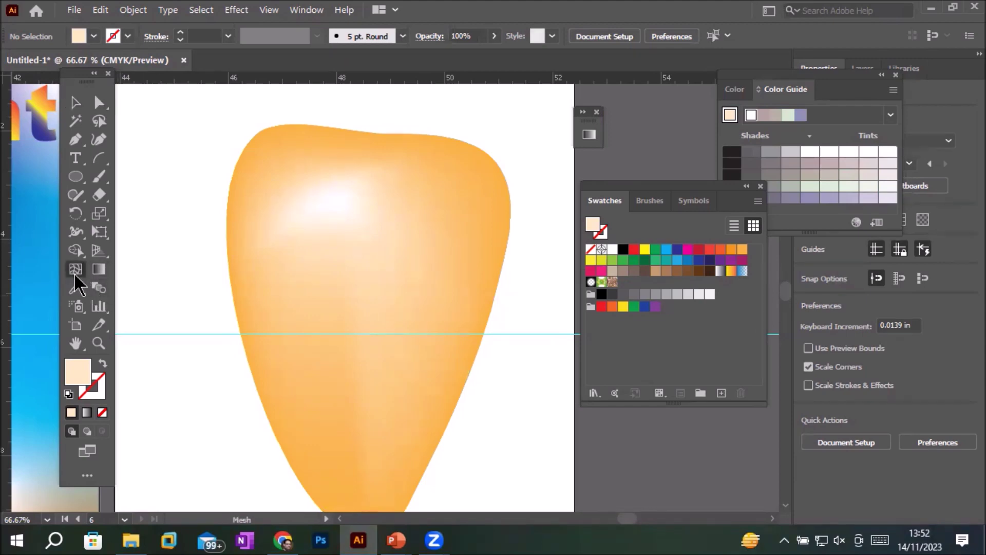
{"action": "left_click", "coordinate": [347, 240]}
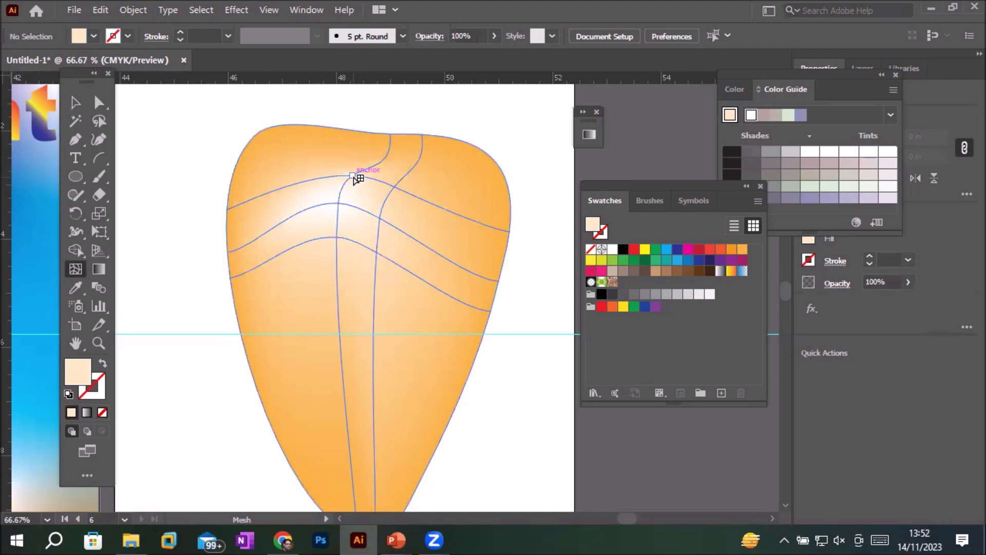
{"action": "left_click", "coordinate": [352, 176]}
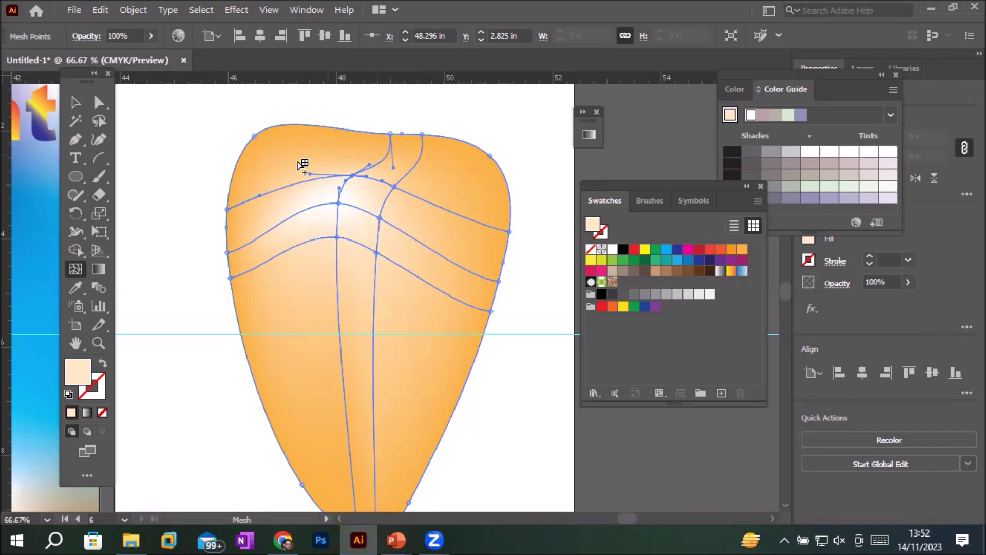
{"action": "left_click", "coordinate": [77, 288]}
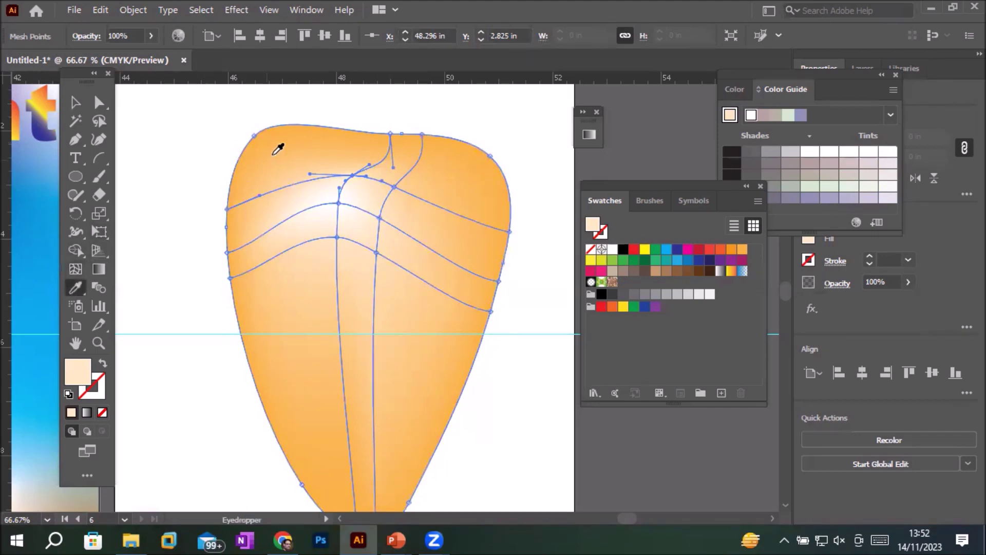
{"action": "left_click", "coordinate": [286, 139]}
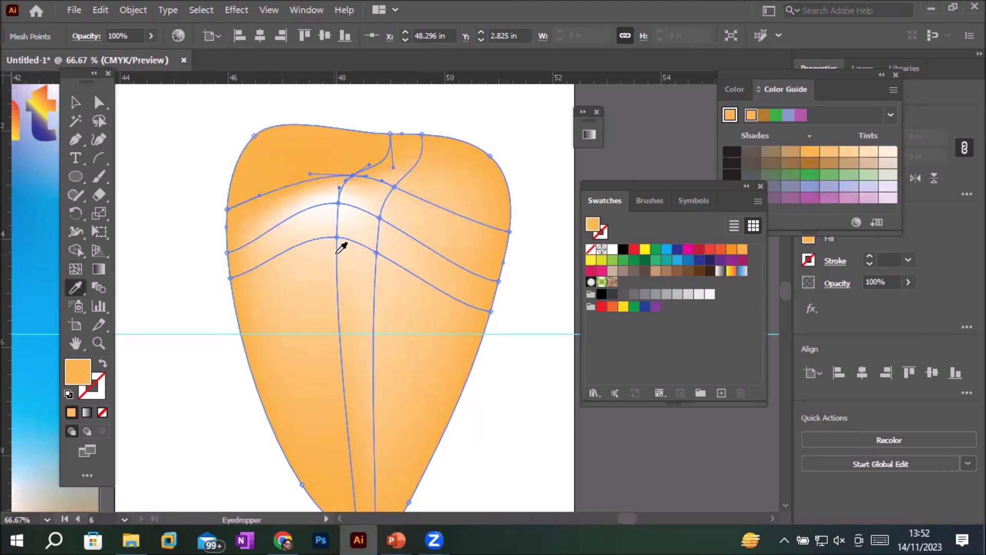
- Select the mesh point just below the white highlight and recolour it with orange sampled near the shape's upper-right corner
{"action": "left_click", "coordinate": [99, 103]}
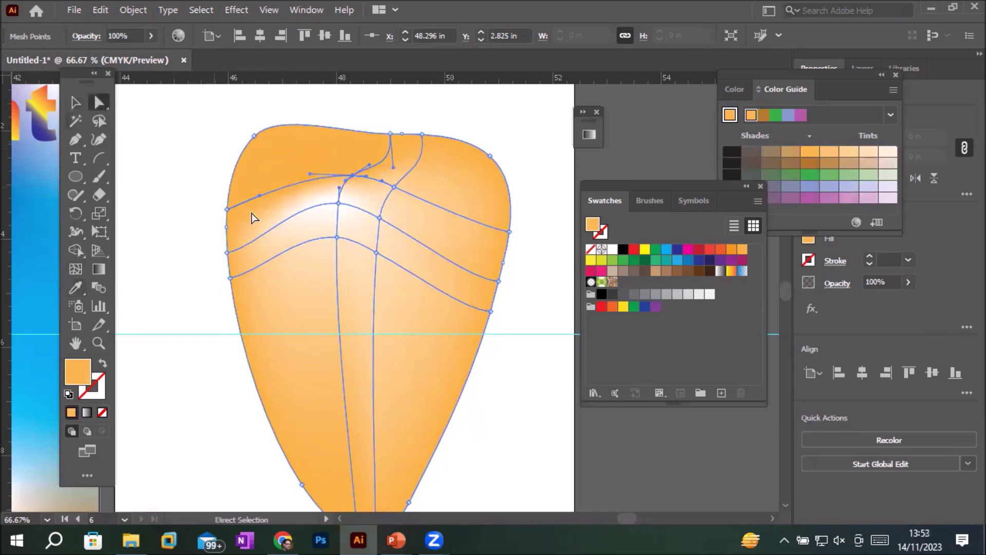
{"action": "left_click", "coordinate": [337, 238]}
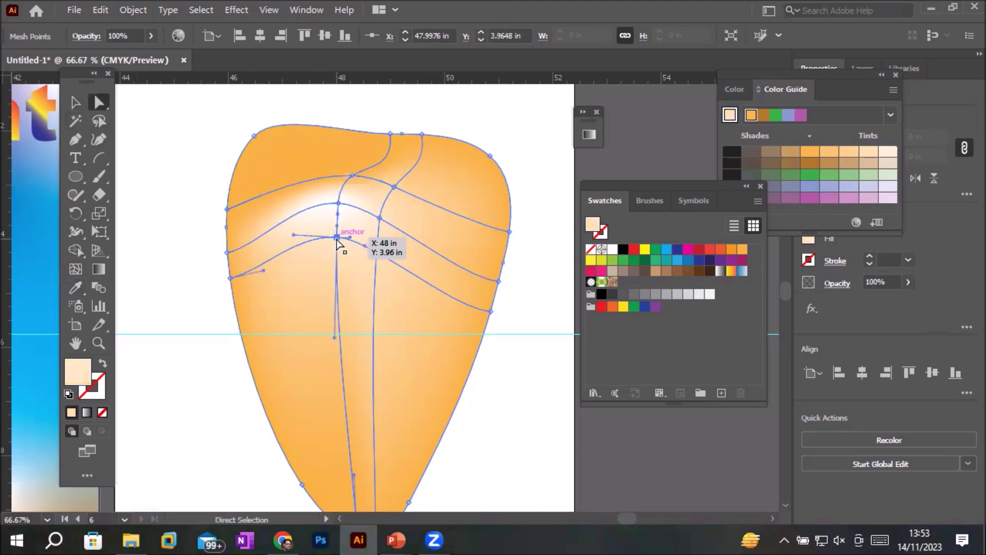
{"action": "left_click", "coordinate": [76, 289]}
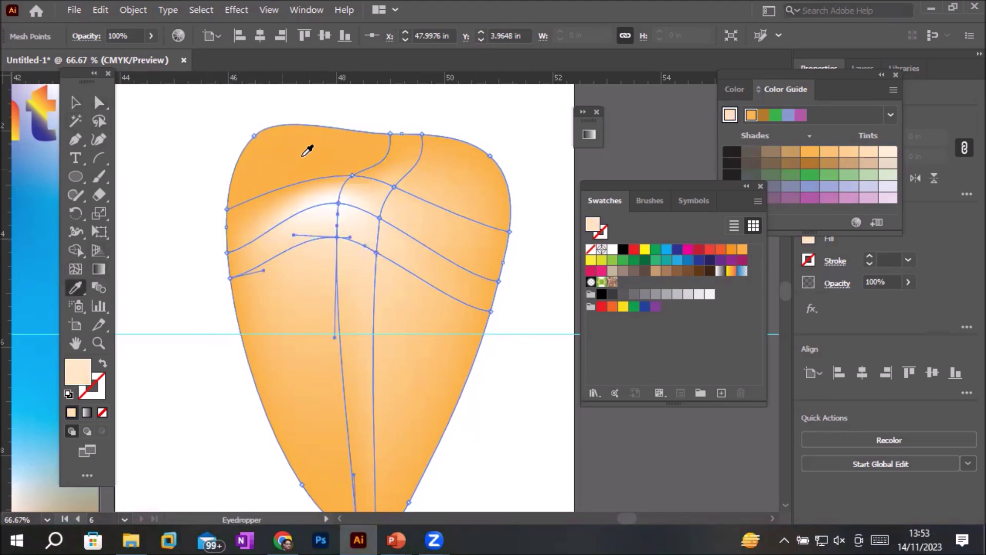
{"action": "left_click", "coordinate": [478, 152]}
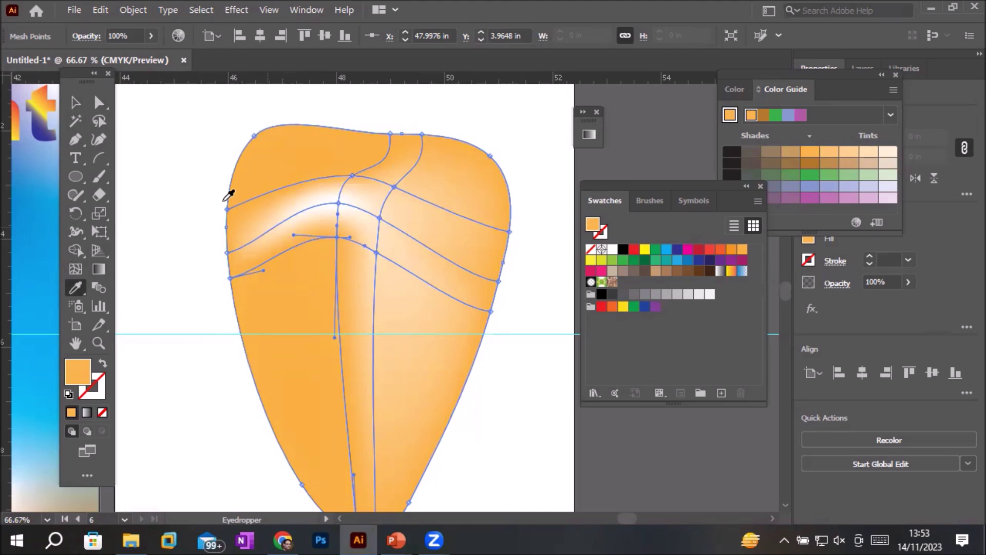
- Add a mesh point on the mesh line running through the white highlight, a short distance to the highlight's left
{"action": "left_click", "coordinate": [97, 103]}
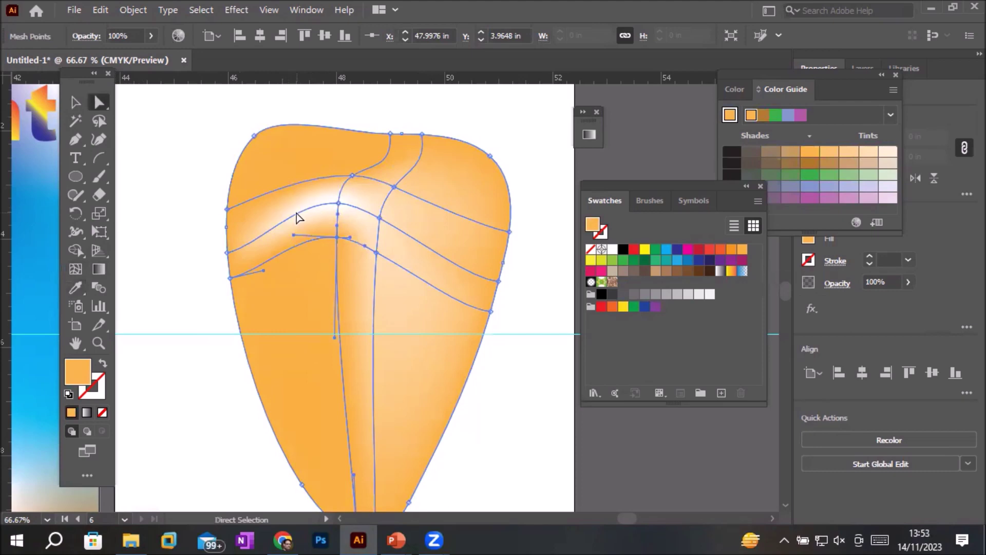
{"action": "left_click", "coordinate": [76, 271]}
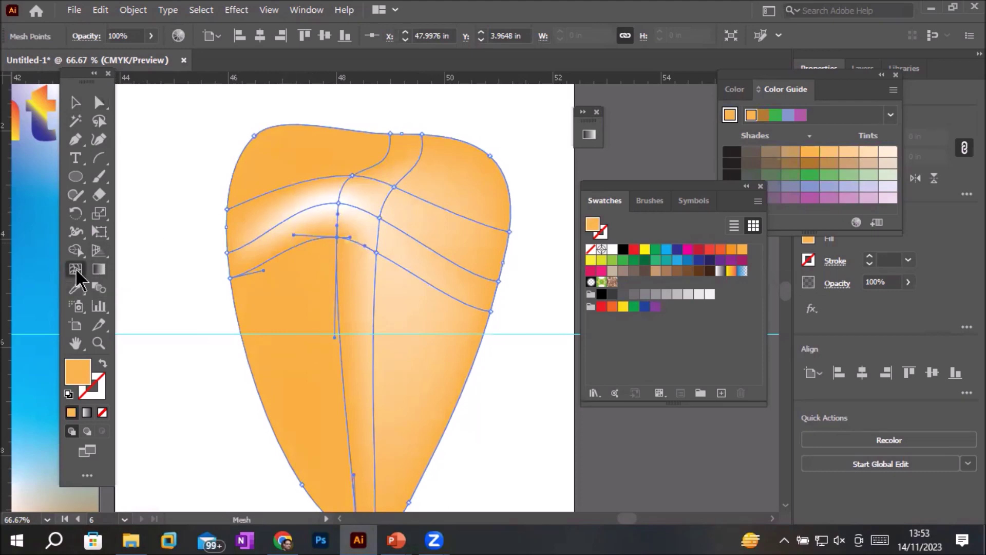
{"action": "left_click", "coordinate": [298, 213]}
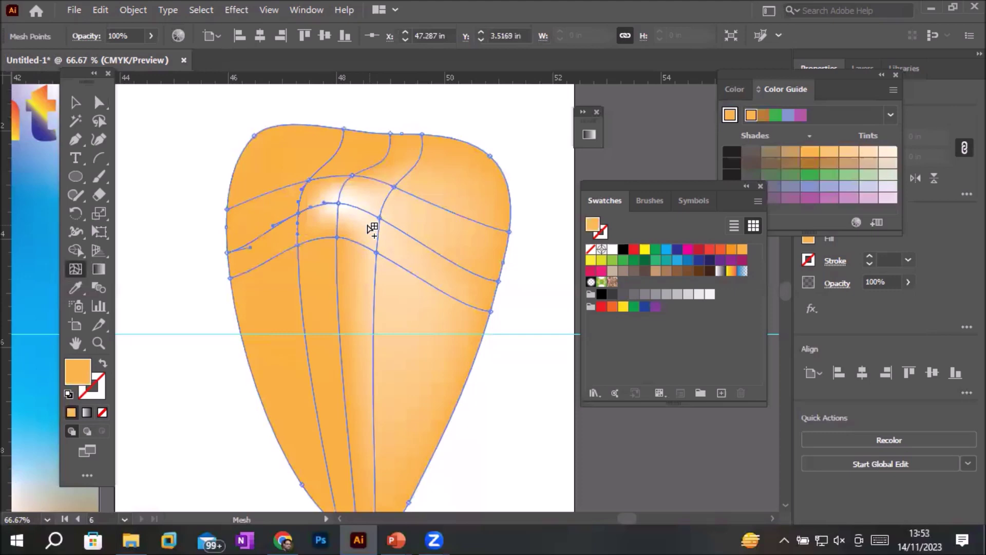
- Select the mesh point to the right of the white highlight and recolour it with the orange swatch C=0 M=35 Y=85 K=0
{"action": "scroll", "coordinate": [375, 216], "scroll_direction": "up", "scroll_amount": 2}
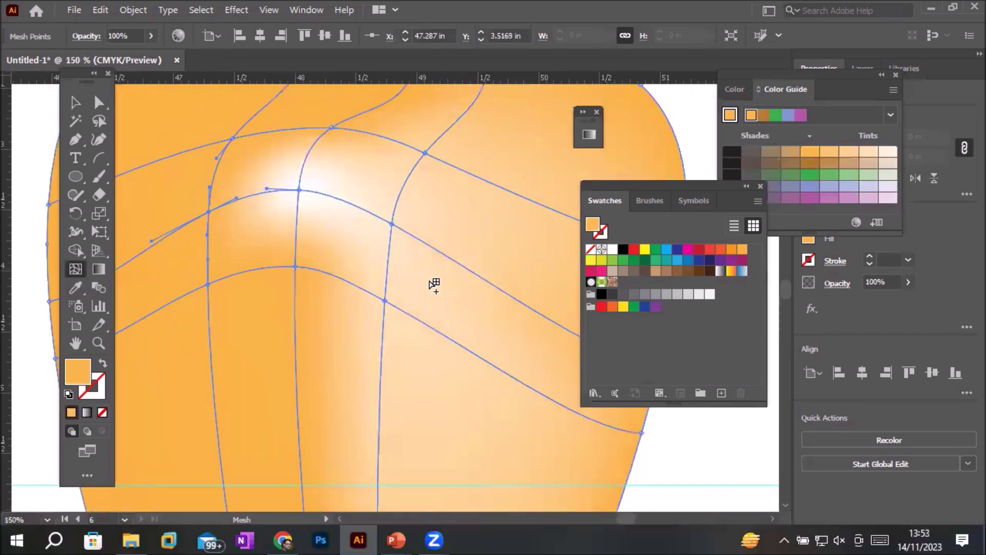
{"action": "left_click", "coordinate": [99, 105]}
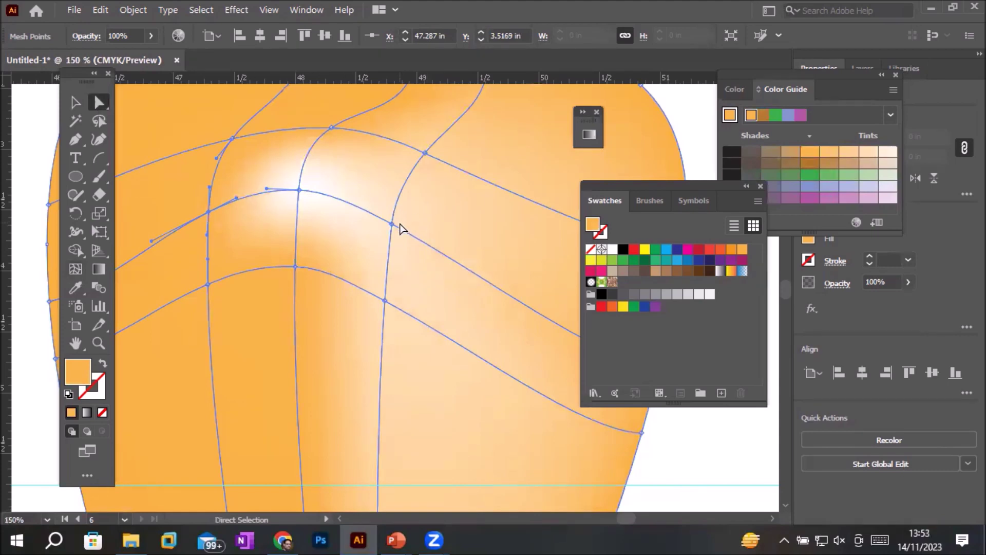
{"action": "left_click", "coordinate": [392, 225]}
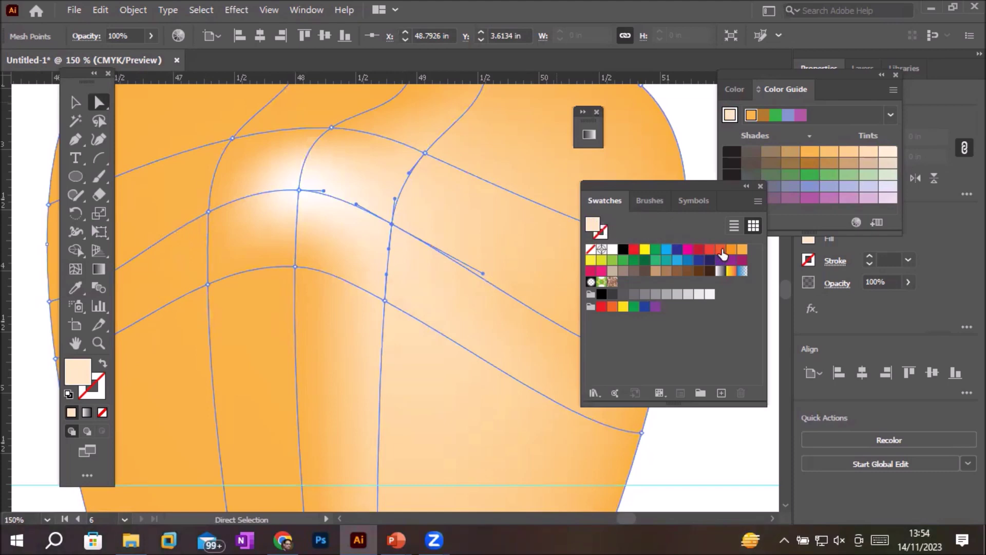
{"action": "left_click", "coordinate": [721, 250]}
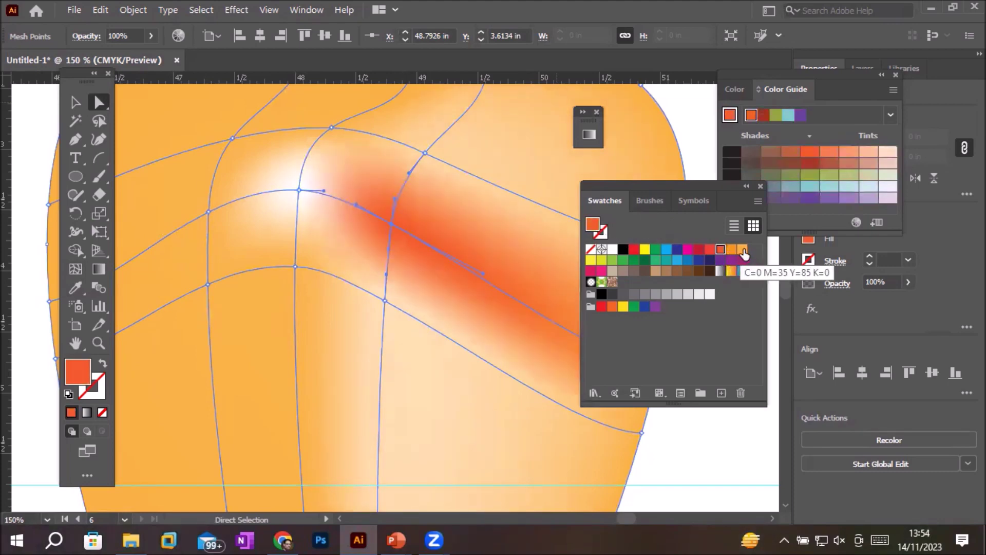
{"action": "left_click", "coordinate": [742, 249]}
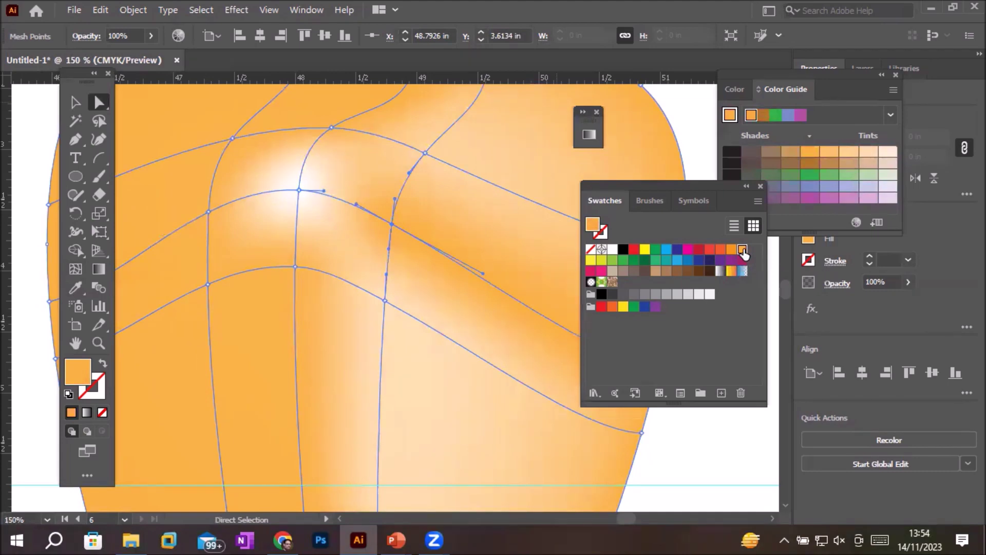
- Recolour the same mesh point by sampling the pale highlight, and finally the plain orange at the shape's upper-right corner
{"action": "left_click", "coordinate": [77, 289]}
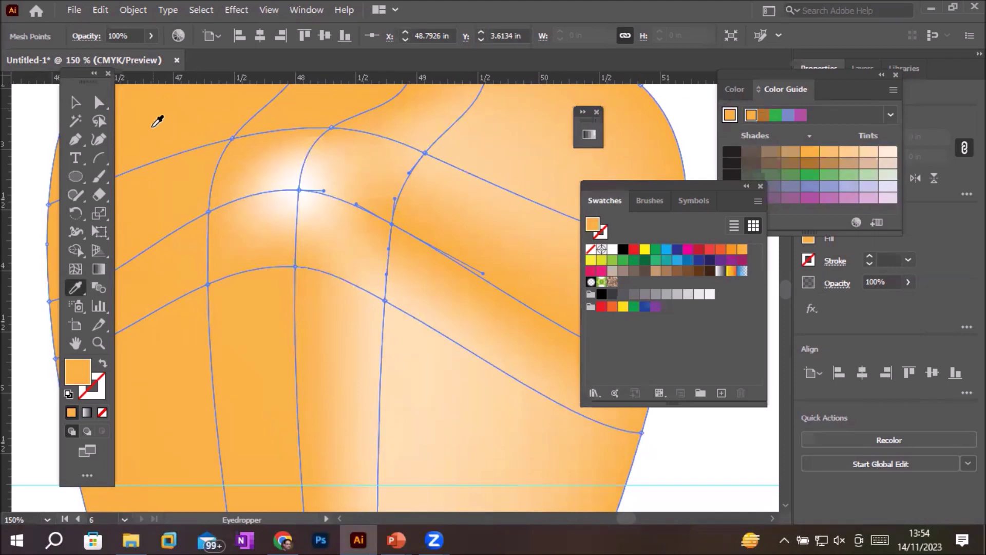
{"action": "left_click", "coordinate": [289, 177]}
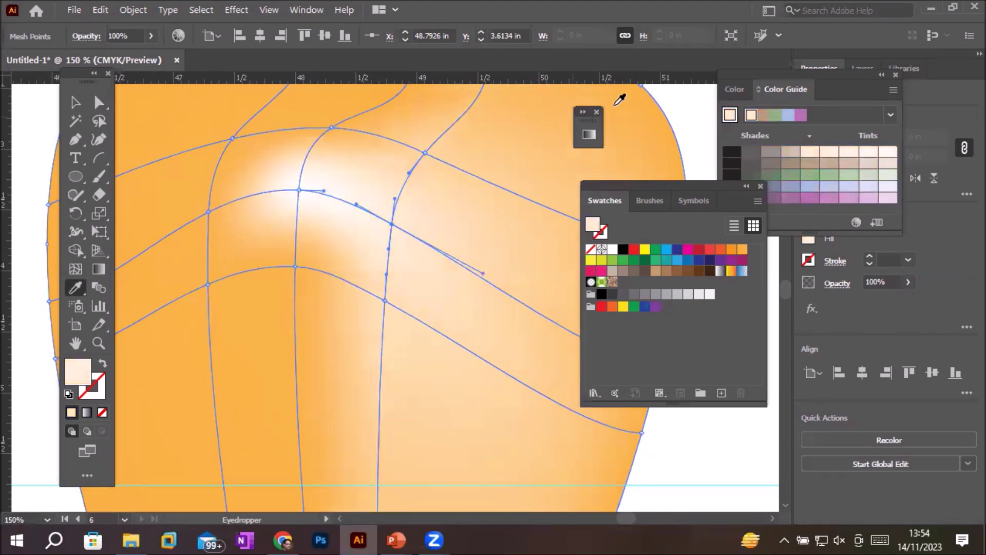
{"action": "left_click", "coordinate": [644, 95]}
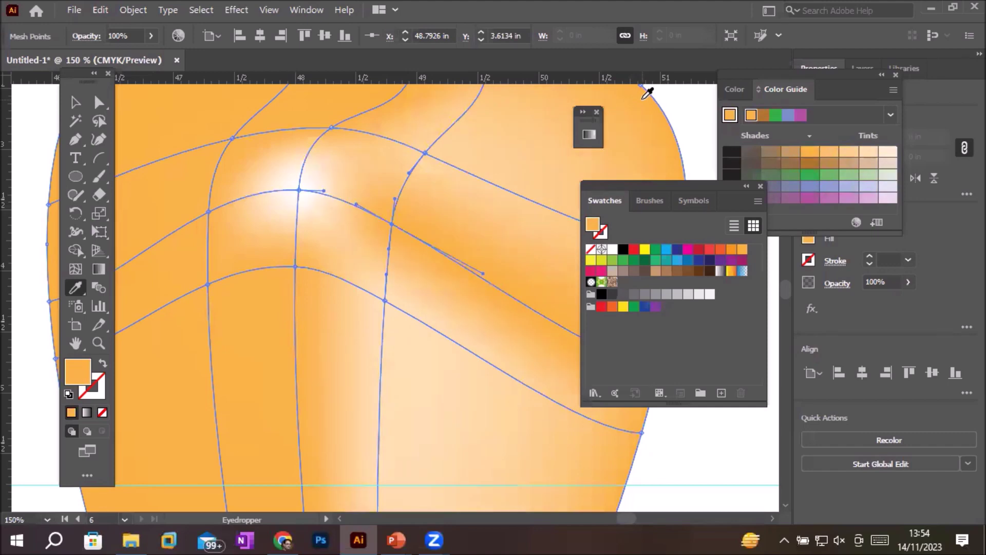
- Select the mesh point to the lower right of the highlight and recolour it with orange sampled from the shape's upper-left area
{"action": "left_click", "coordinate": [99, 102]}
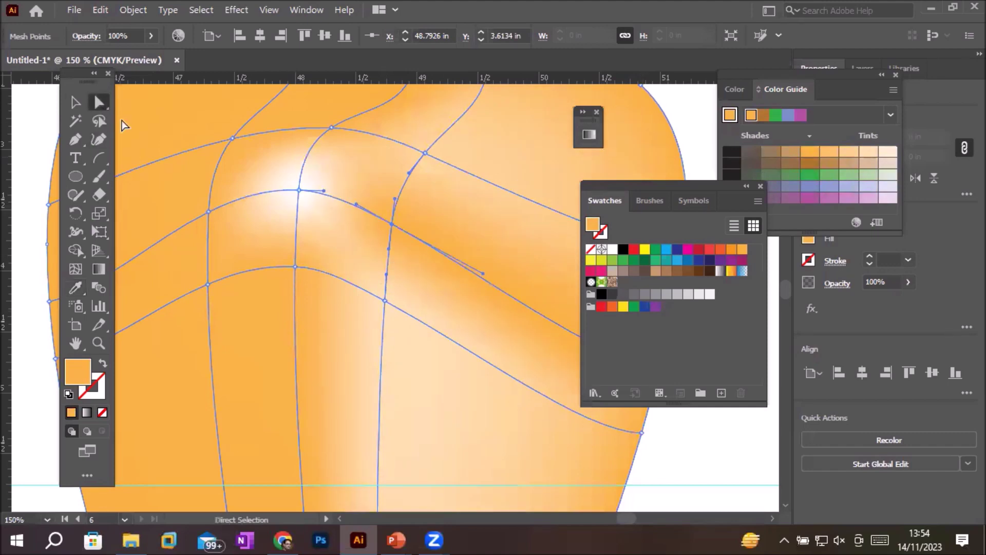
{"action": "left_click", "coordinate": [384, 301]}
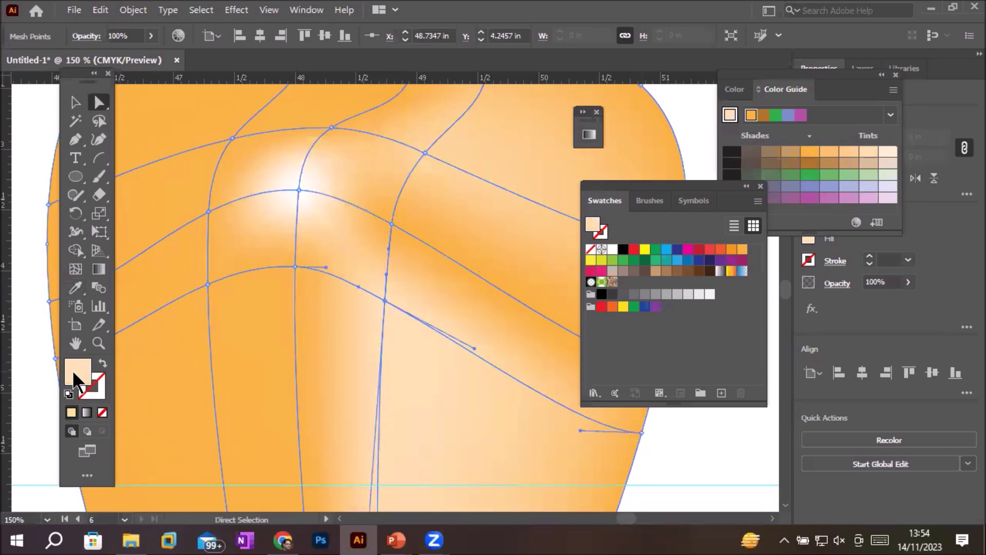
{"action": "key", "text": "x"}
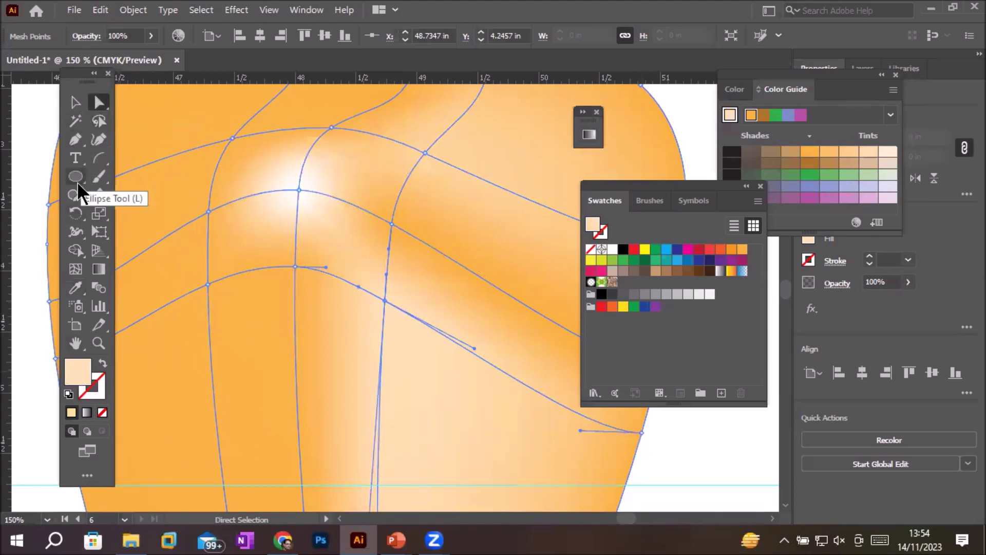
{"action": "left_click", "coordinate": [76, 288]}
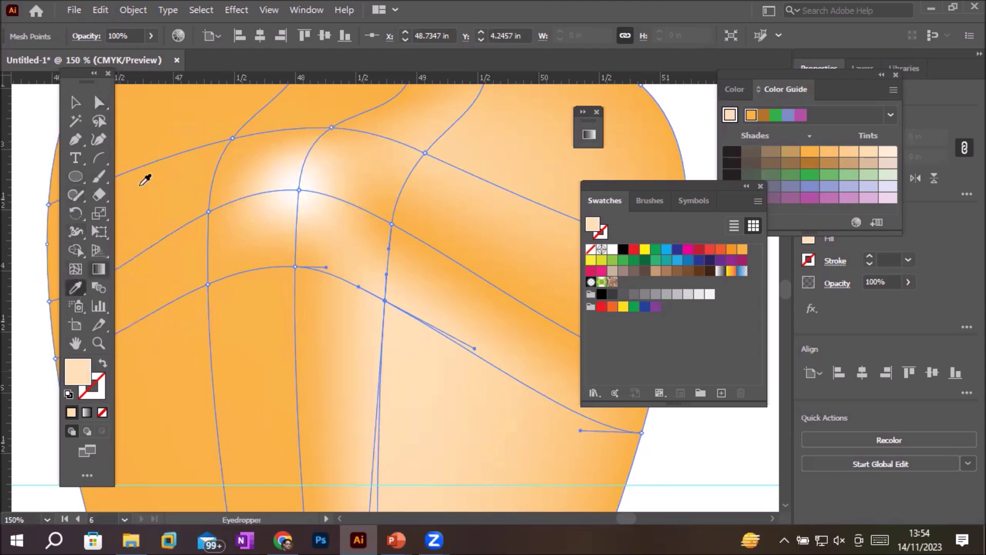
{"action": "left_click", "coordinate": [150, 107]}
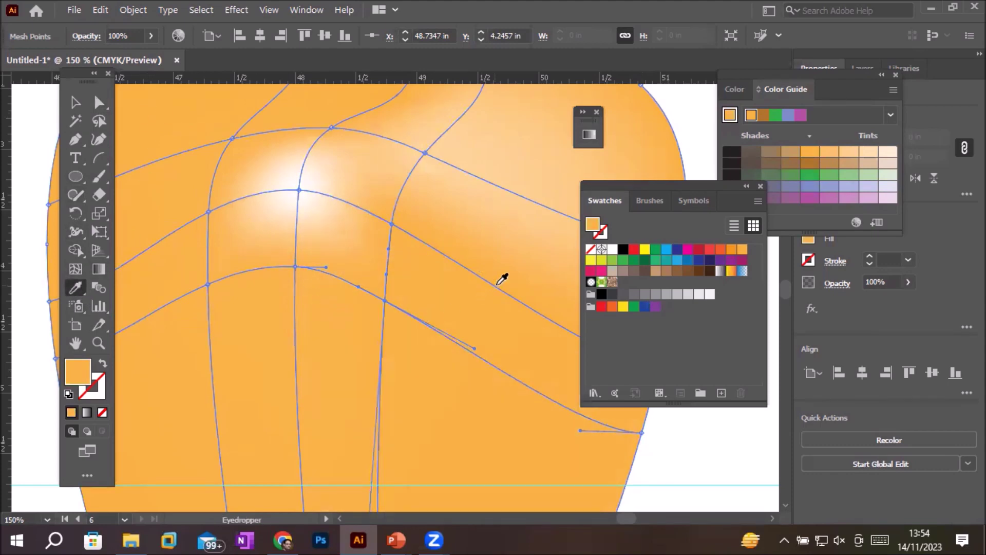
- Recolour the mesh point to the upper right of the highlight with orange sampled from the shape's upper-left area, and deselect the shape
{"action": "left_click", "coordinate": [99, 102]}
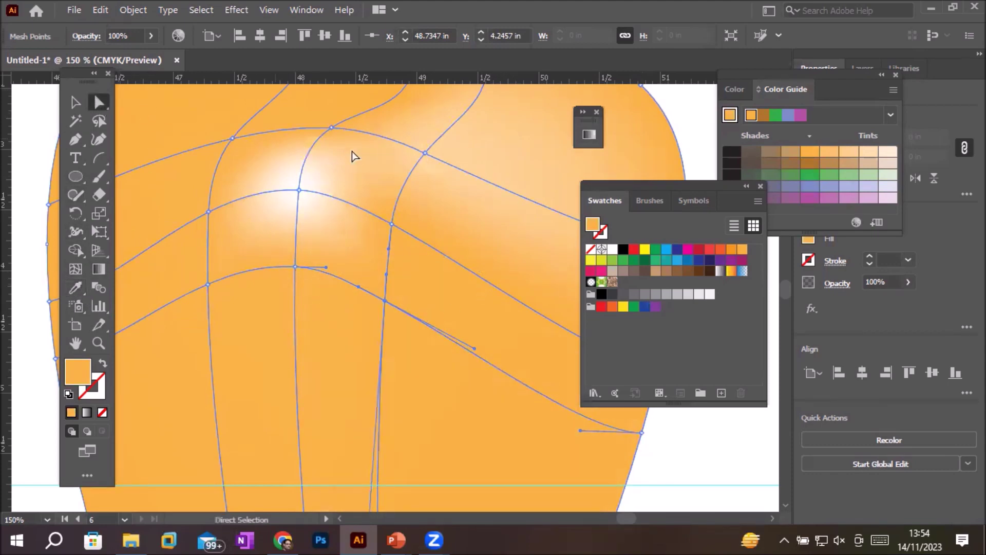
{"action": "left_click", "coordinate": [425, 153]}
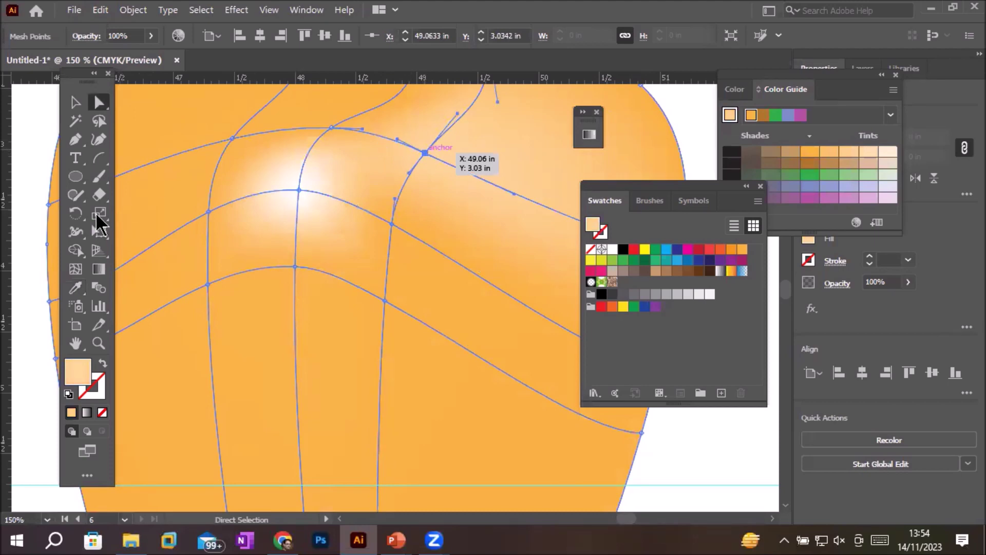
{"action": "left_click", "coordinate": [75, 286]}
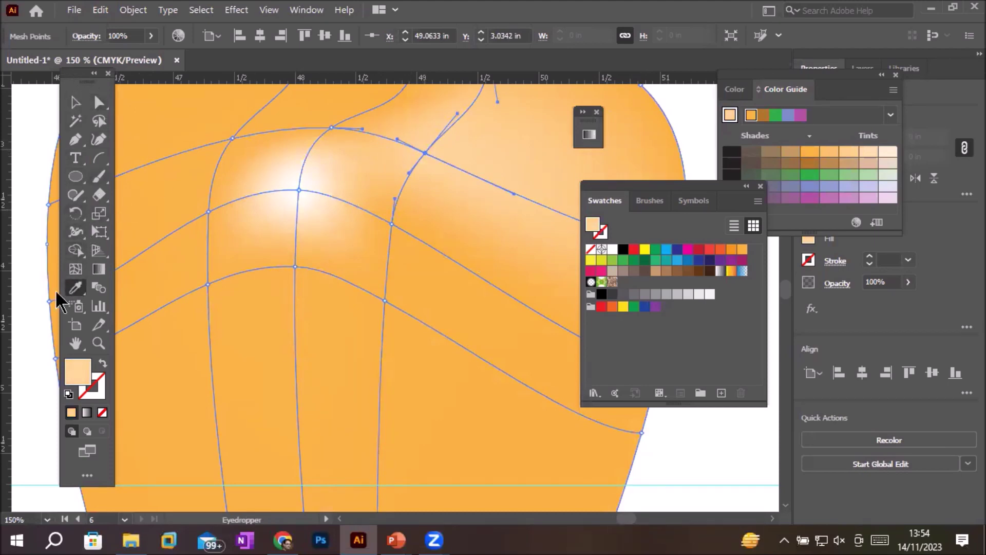
{"action": "left_click", "coordinate": [142, 109]}
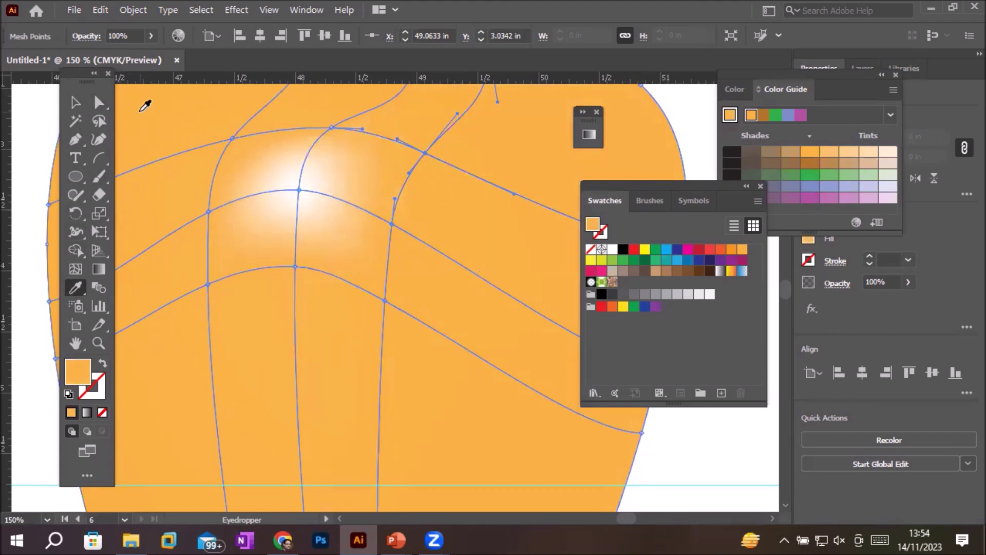
{"action": "scroll", "coordinate": [365, 263], "scroll_direction": "down", "scroll_amount": 2}
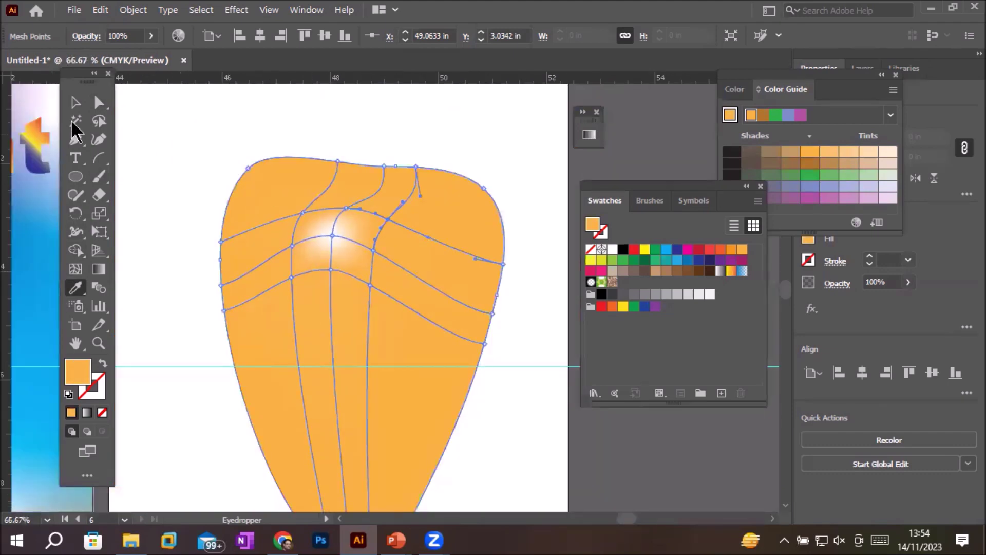
{"action": "left_click", "coordinate": [76, 103]}
{"action": "left_click", "coordinate": [181, 140]}
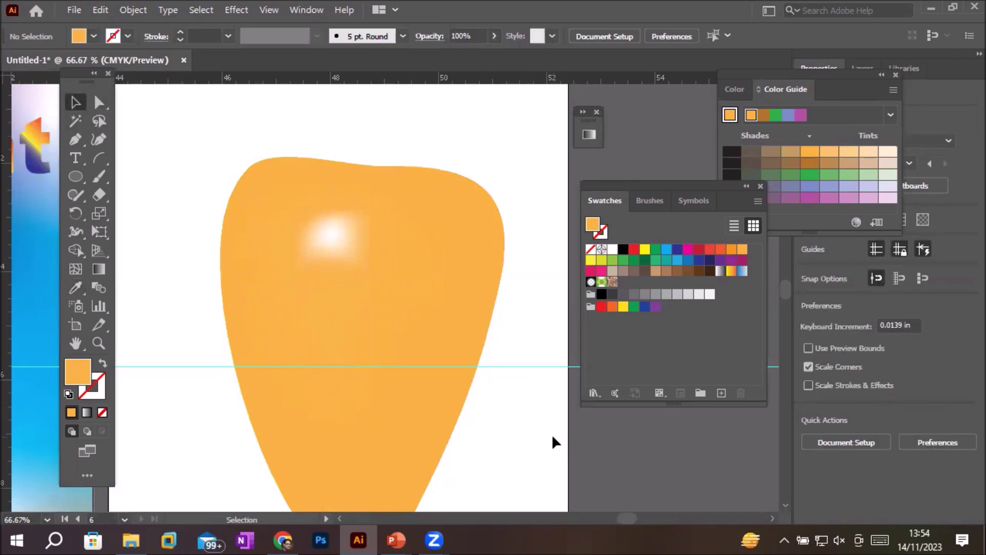
- Examine the whole orange shape on its artboard and its lower end up close
{"action": "scroll", "coordinate": [551, 434], "scroll_direction": "down", "scroll_amount": 2}
{"action": "left_click", "coordinate": [455, 349]}
{"action": "left_click", "coordinate": [469, 264]}
{"action": "key", "text": "space"}
{"action": "left_click_drag", "start_coordinate": [457, 244], "coordinate": [363, 162]}
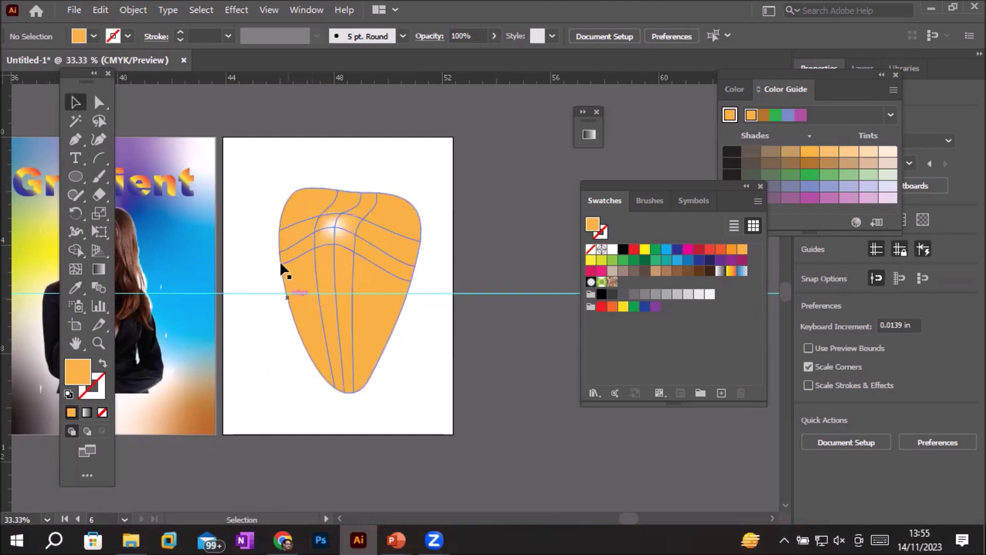
{"action": "scroll", "coordinate": [389, 339], "scroll_direction": "up", "scroll_amount": 2}
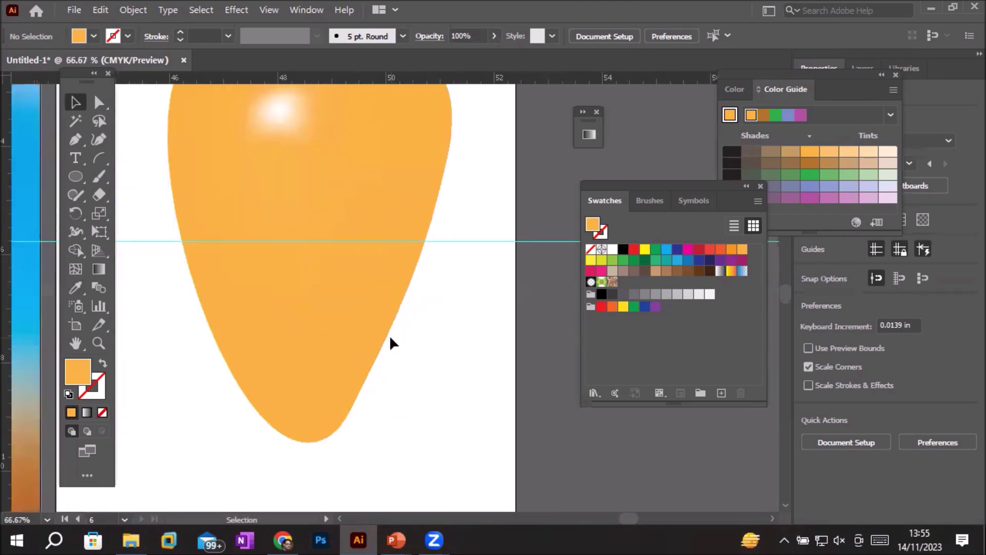
{"action": "scroll", "coordinate": [392, 326], "scroll_direction": "down", "scroll_amount": 2}
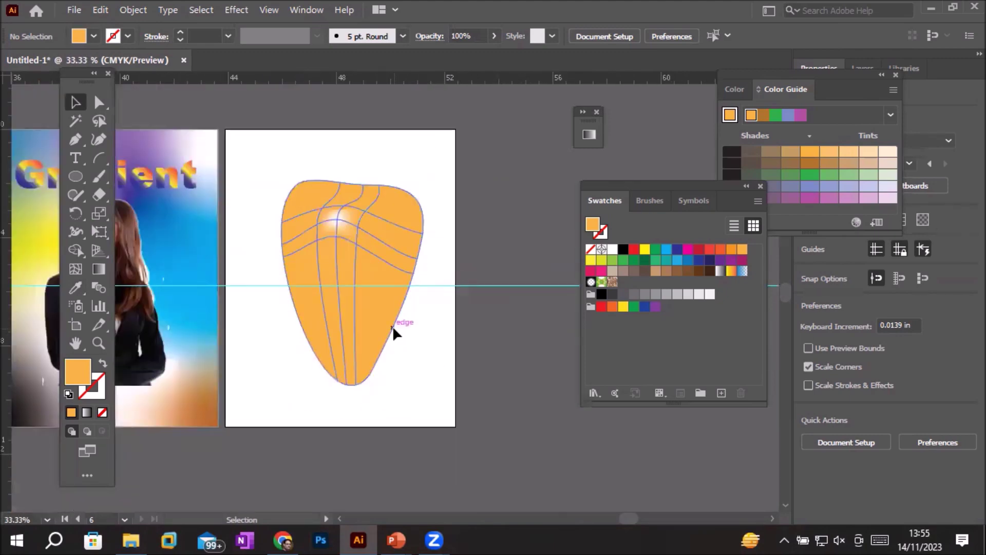
- Select the mesh shape and lasso the mesh points all around its outer edge, leaving out the interior points around the highlight
{"action": "left_click", "coordinate": [333, 241]}
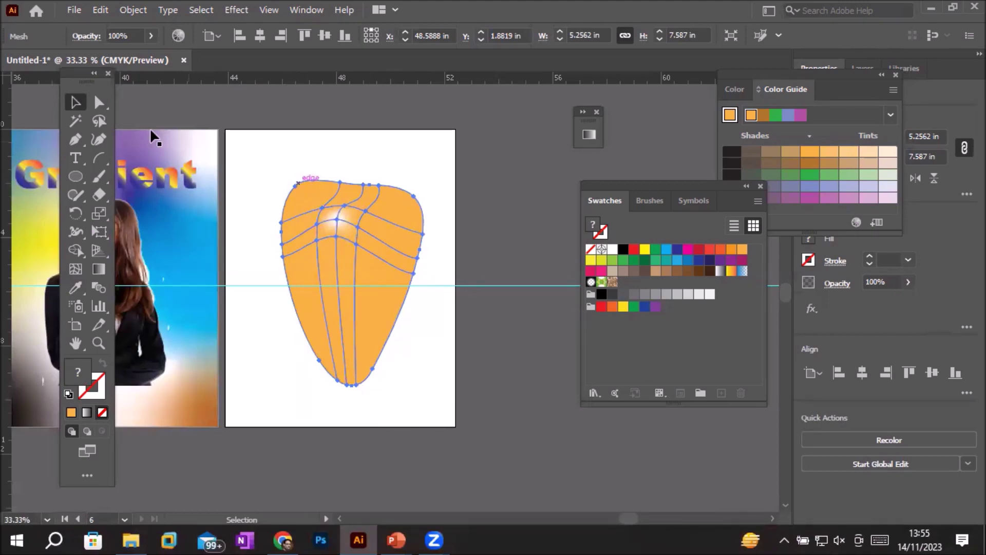
{"action": "left_click", "coordinate": [99, 103]}
{"action": "left_click_drag", "start_coordinate": [292, 187], "coordinate": [299, 191]}
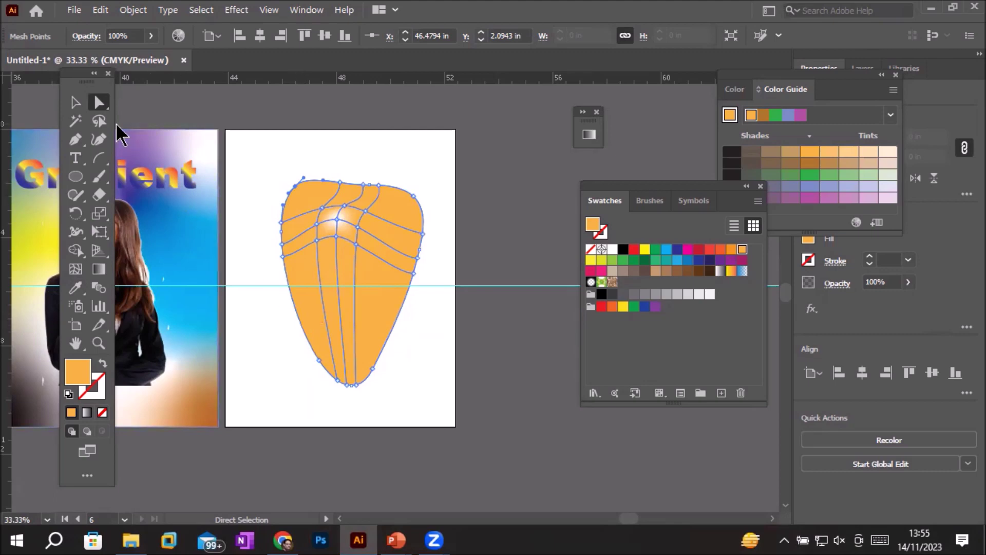
{"action": "left_click", "coordinate": [98, 123]}
{"action": "mouse_move", "coordinate": [315, 165]}
{"action": "left_mouse_down"}
{"action": "mouse_move", "coordinate": [294, 268]}
{"action": "mouse_move", "coordinate": [341, 371]}
{"action": "mouse_move", "coordinate": [378, 346]}
{"action": "mouse_move", "coordinate": [412, 207]}
{"action": "mouse_move", "coordinate": [320, 192]}
{"action": "mouse_move", "coordinate": [321, 179]}
{"action": "mouse_move", "coordinate": [385, 173]}
{"action": "mouse_move", "coordinate": [416, 185]}
{"action": "mouse_move", "coordinate": [438, 214]}
{"action": "mouse_move", "coordinate": [445, 304]}
{"action": "mouse_move", "coordinate": [431, 364]}
{"action": "mouse_move", "coordinate": [405, 402]}
{"action": "mouse_move", "coordinate": [328, 417]}
{"action": "mouse_move", "coordinate": [287, 401]}
{"action": "mouse_move", "coordinate": [273, 381]}
{"action": "mouse_move", "coordinate": [279, 391]}
{"action": "mouse_move", "coordinate": [263, 337]}
{"action": "mouse_move", "coordinate": [264, 193]}
{"action": "mouse_move", "coordinate": [274, 173]}
{"action": "mouse_move", "coordinate": [312, 180]}
{"action": "left_mouse_up"}
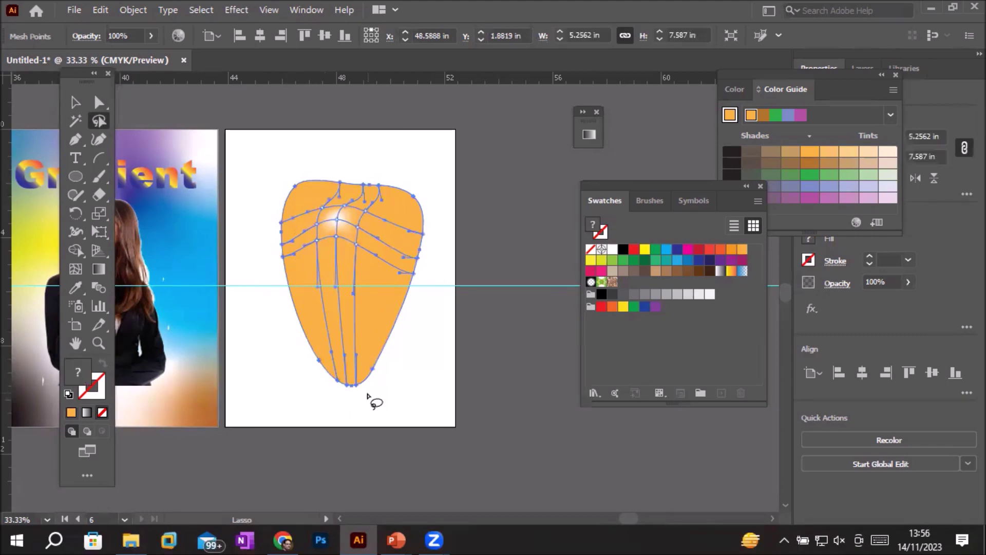
{"action": "scroll", "coordinate": [347, 260], "scroll_direction": "up", "scroll_amount": 4}
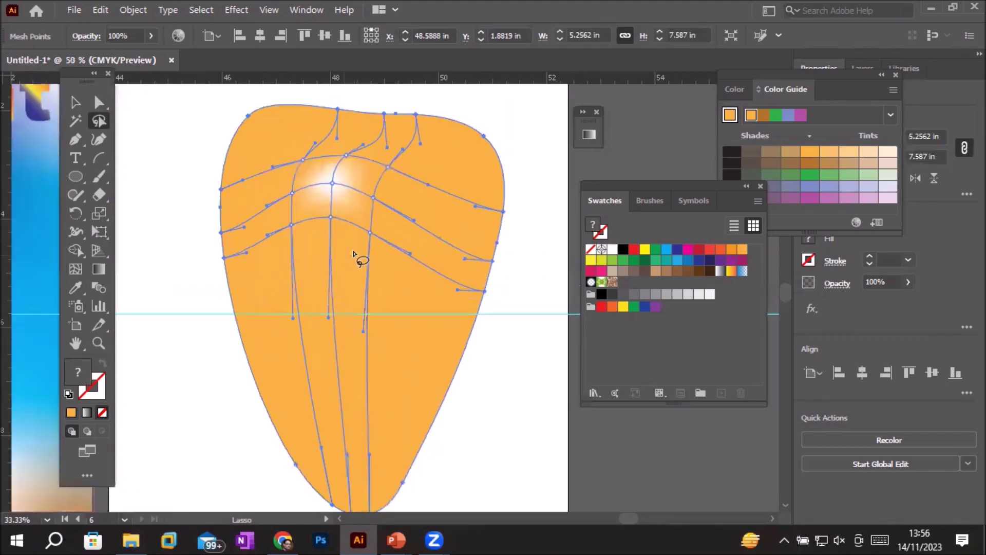
{"action": "scroll", "coordinate": [215, 144], "scroll_direction": "down", "scroll_amount": 1}
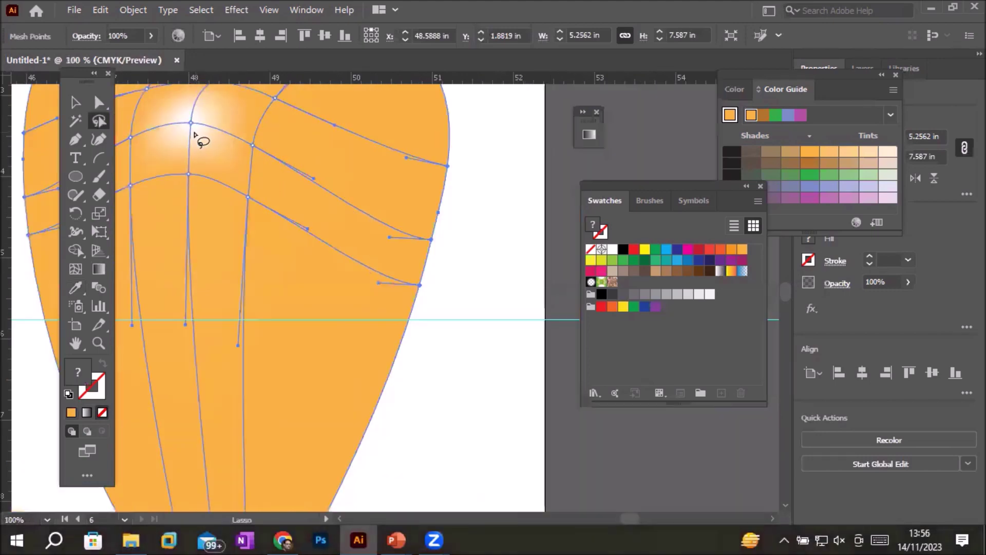
{"action": "scroll", "coordinate": [447, 272], "scroll_direction": "down", "scroll_amount": 3}
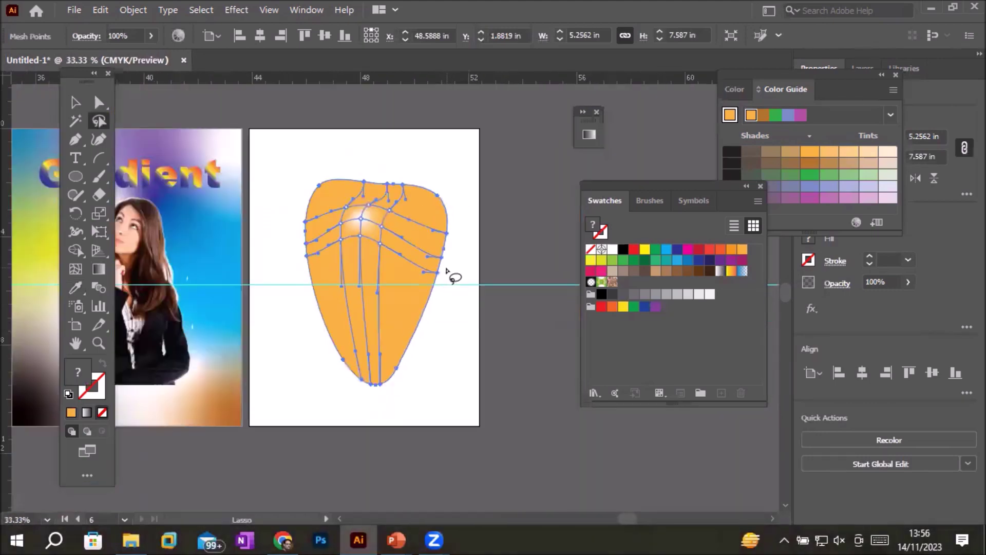
- Colour the lassoed outer mesh points of the orange shape black and deselect the shape
{"action": "left_click", "coordinate": [623, 250]}
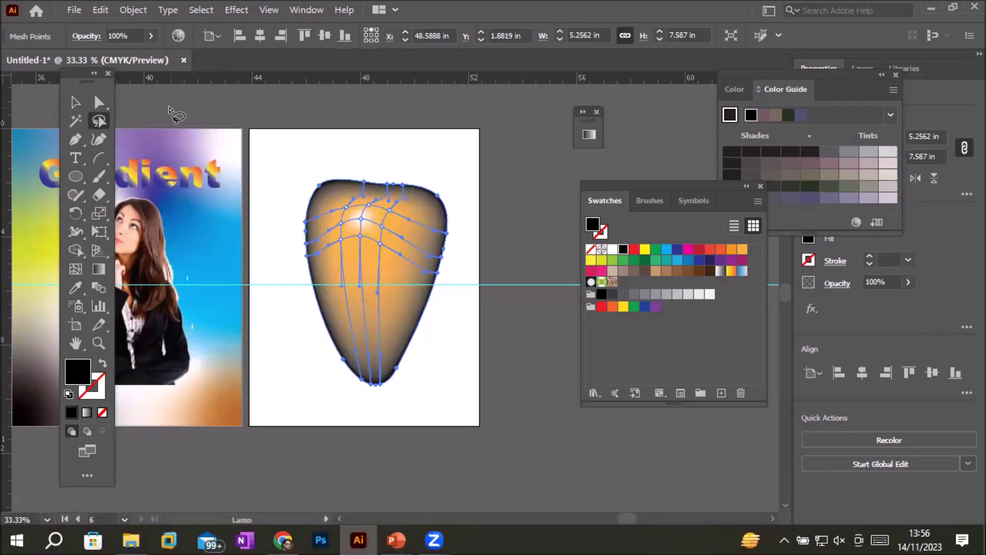
{"action": "left_click", "coordinate": [77, 104]}
{"action": "left_click", "coordinate": [344, 145]}
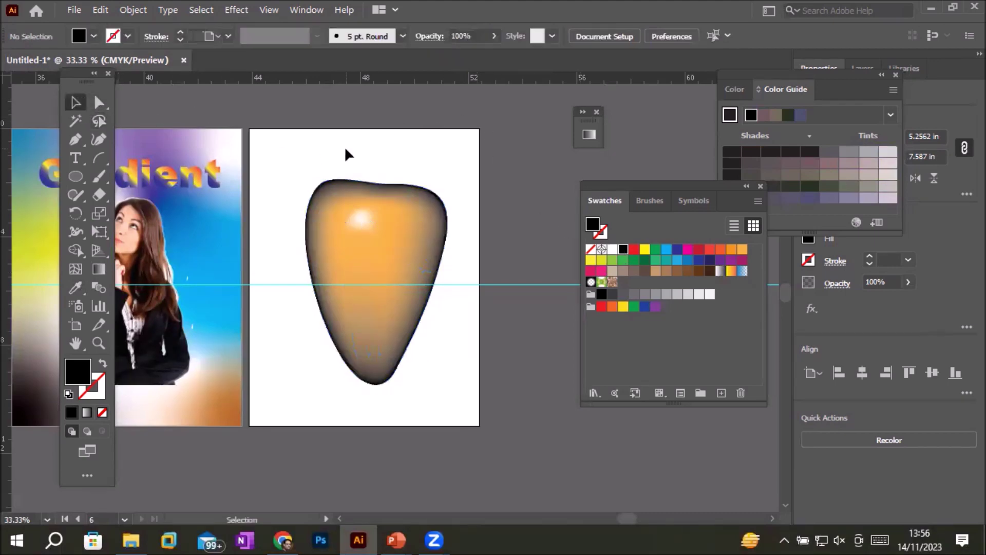
- Move the shaded orange shape off the artboard and draw a red-filled ellipse about 6.37 by 6.07 in in its place
{"action": "left_click_drag", "start_coordinate": [402, 245], "coordinate": [580, 153]}
{"action": "left_click", "coordinate": [75, 176]}
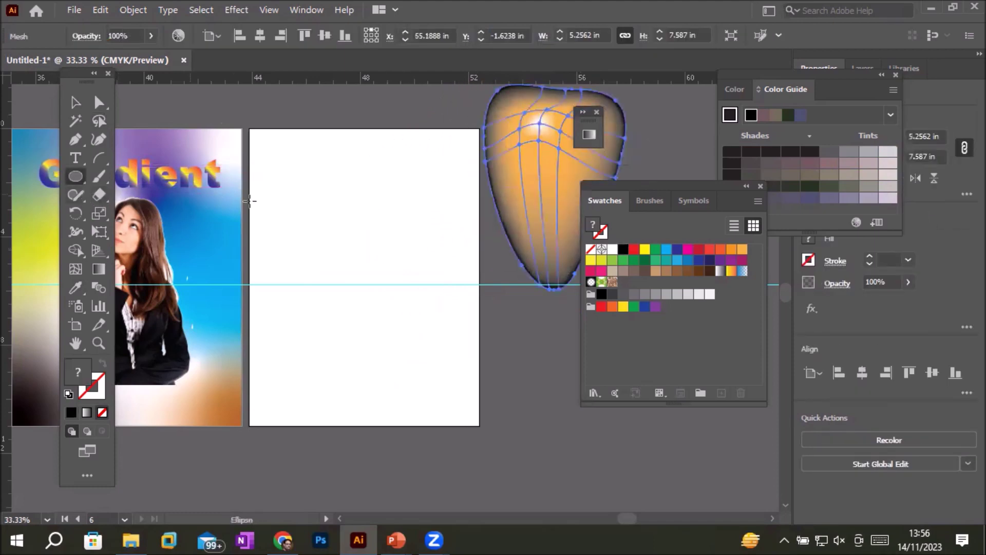
{"action": "left_click_drag", "start_coordinate": [273, 181], "coordinate": [460, 349]}
{"action": "left_click", "coordinate": [601, 306]}
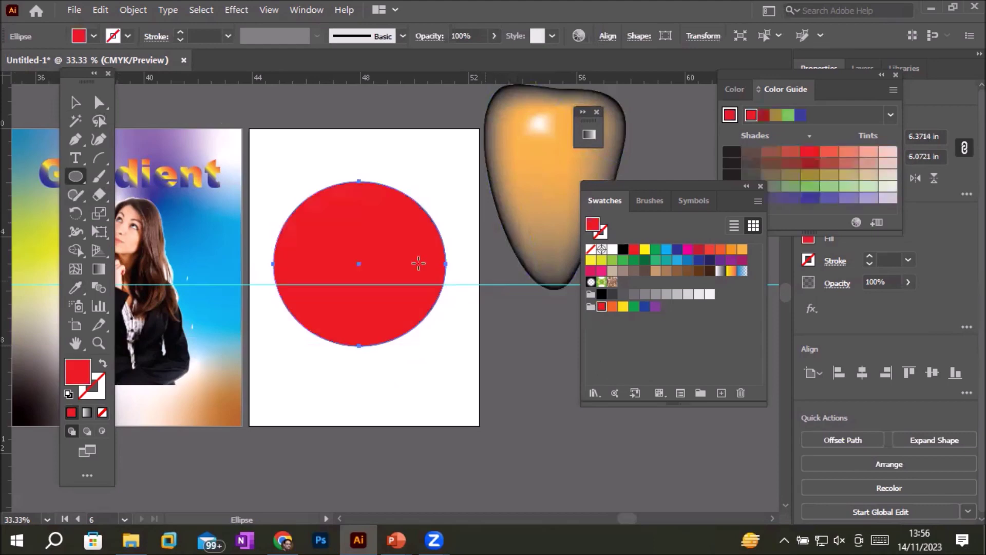
{"action": "scroll", "coordinate": [333, 215], "scroll_direction": "up", "scroll_amount": 2}
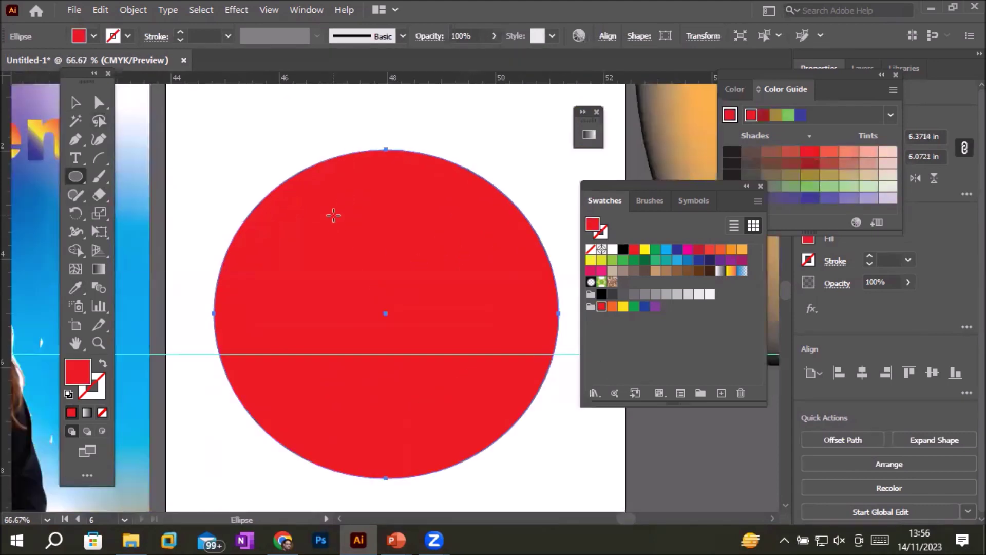
{"action": "scroll", "coordinate": [327, 215], "scroll_direction": "down", "scroll_amount": 2}
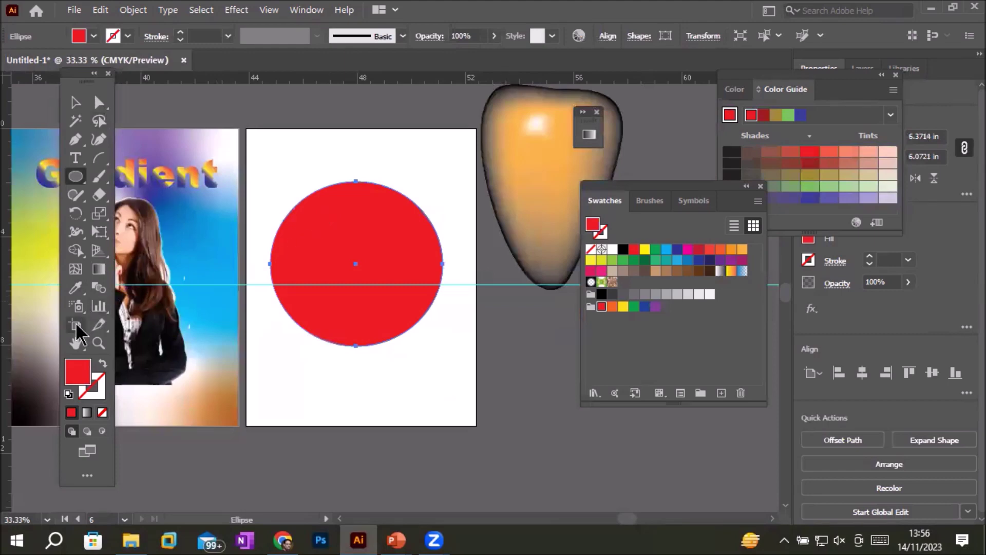
- Add a mesh point in the upper-left area of the red ellipse and colour it white as a highlight
{"action": "left_click", "coordinate": [77, 271]}
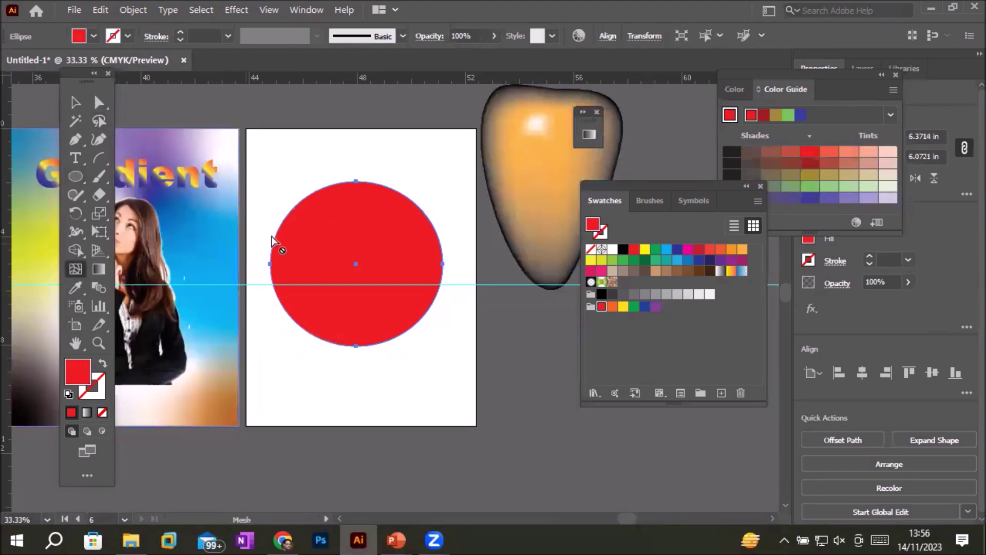
{"action": "left_click", "coordinate": [323, 210]}
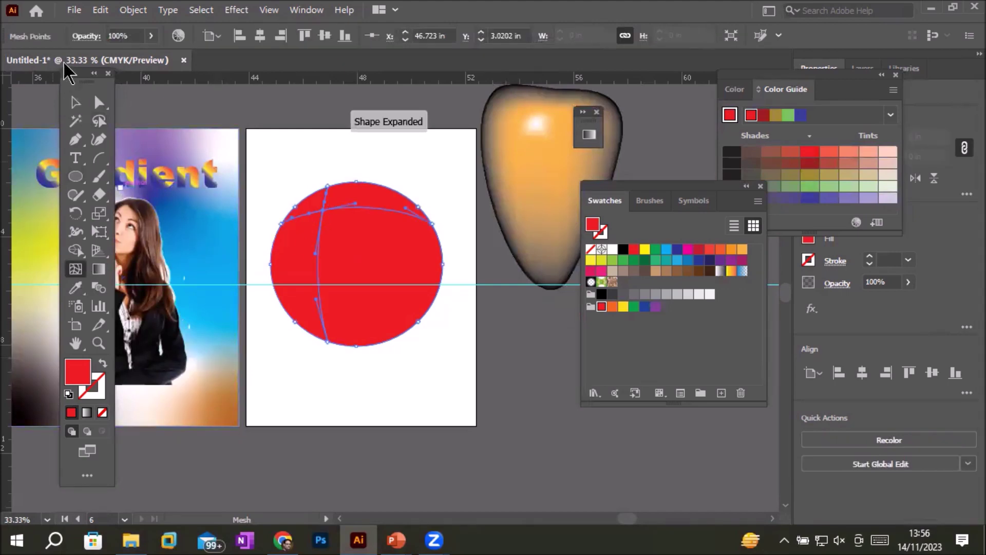
{"action": "left_click", "coordinate": [100, 101]}
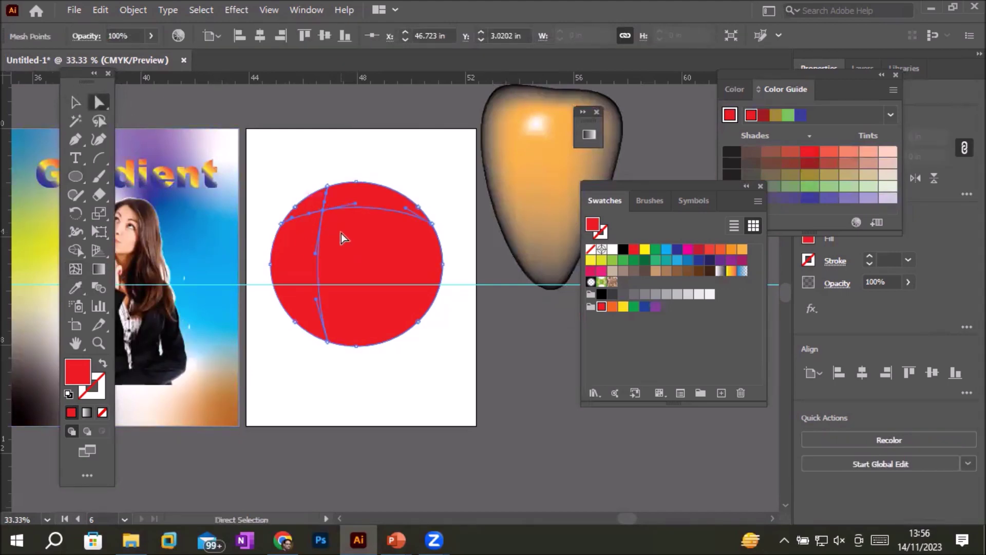
{"action": "scroll", "coordinate": [341, 233], "scroll_direction": "up", "scroll_amount": 2}
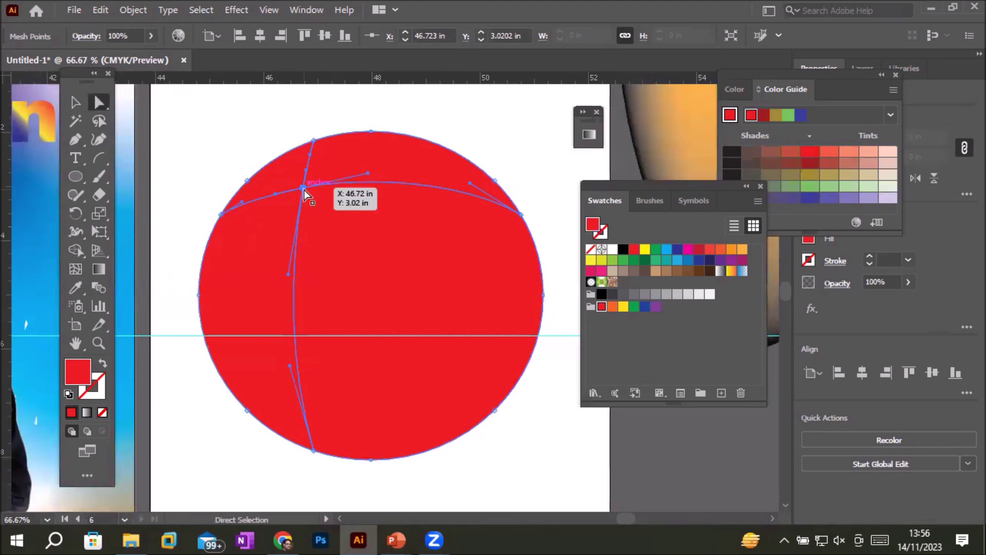
{"action": "left_click", "coordinate": [613, 250]}
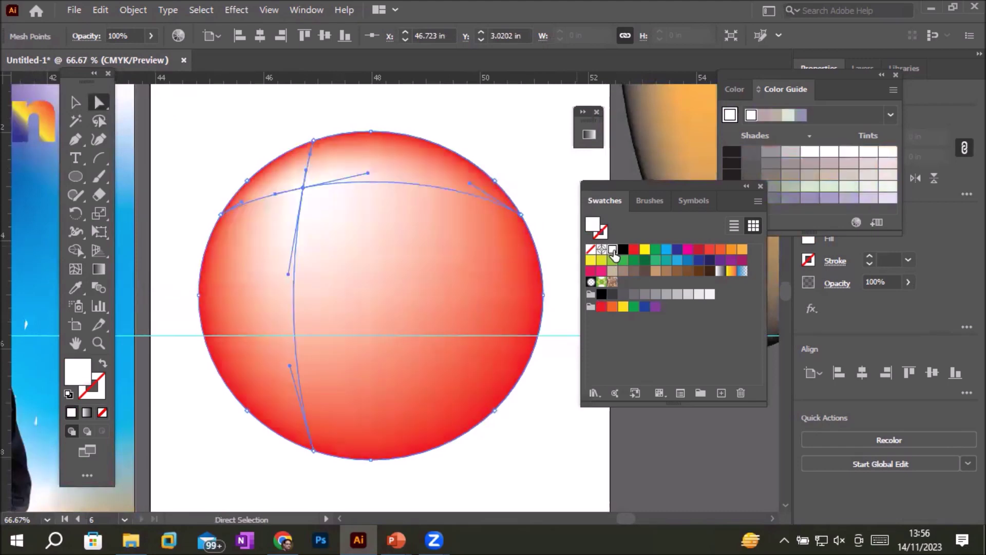
{"action": "scroll", "coordinate": [447, 272], "scroll_direction": "up", "scroll_amount": 3}
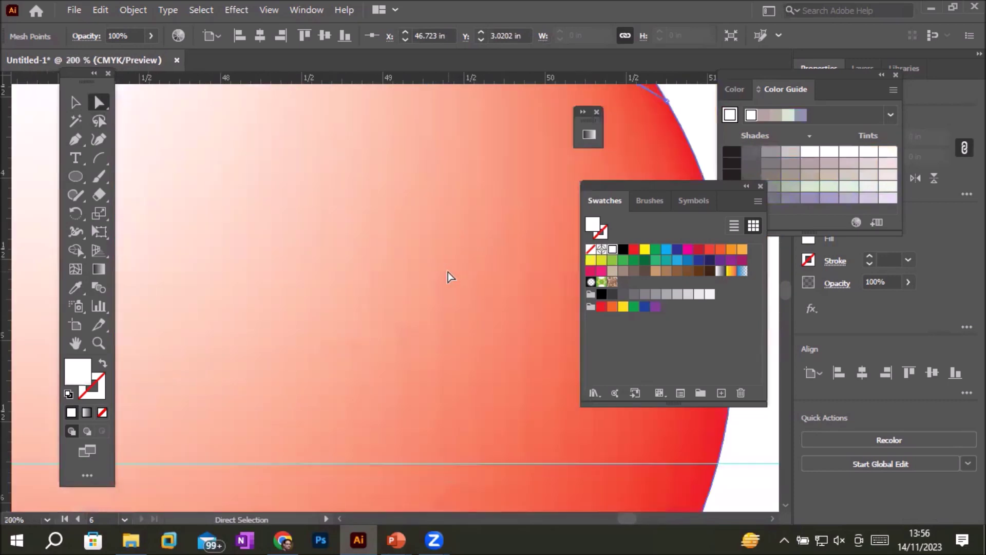
{"action": "scroll", "coordinate": [448, 272], "scroll_direction": "down", "scroll_amount": 5}
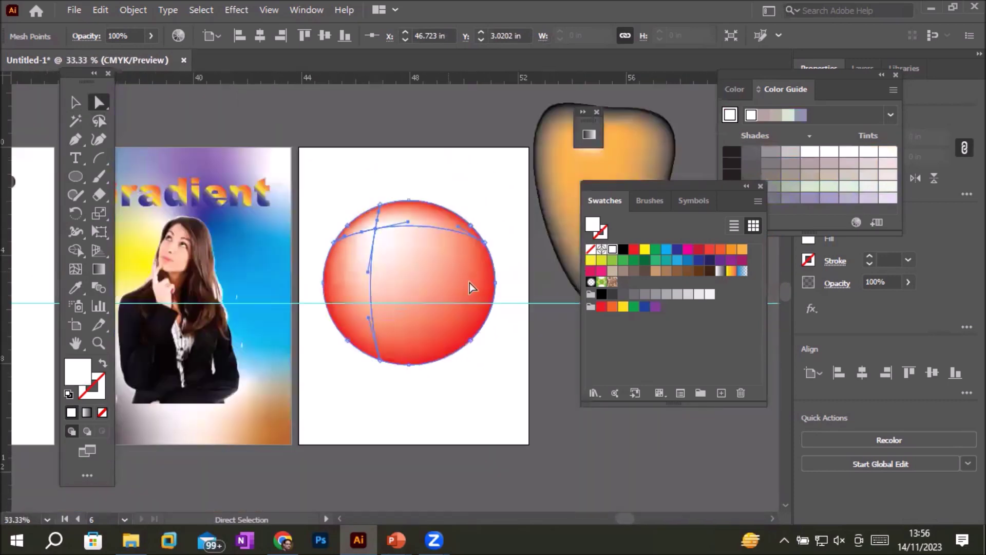
- Examine the highlighted red ellipse up close, both with its mesh lines displayed and deselected
{"action": "left_click", "coordinate": [75, 102]}
{"action": "left_click", "coordinate": [344, 172]}
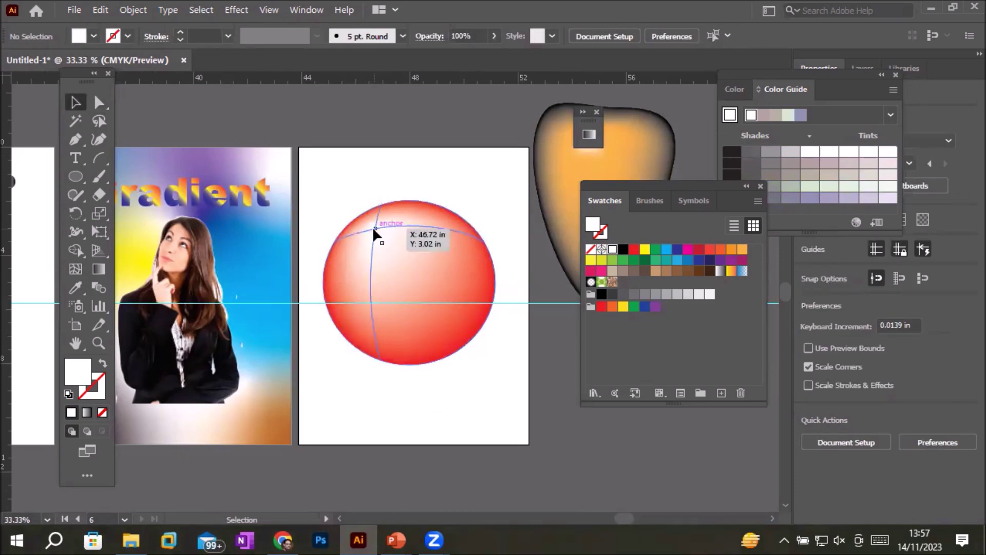
{"action": "scroll", "coordinate": [408, 220], "scroll_direction": "up", "scroll_amount": 2}
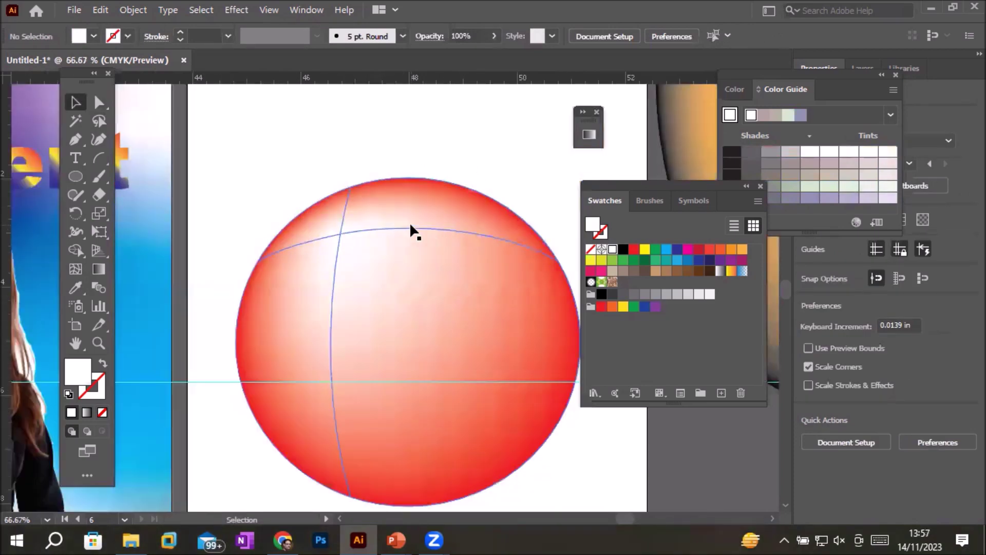
{"action": "left_click", "coordinate": [340, 229]}
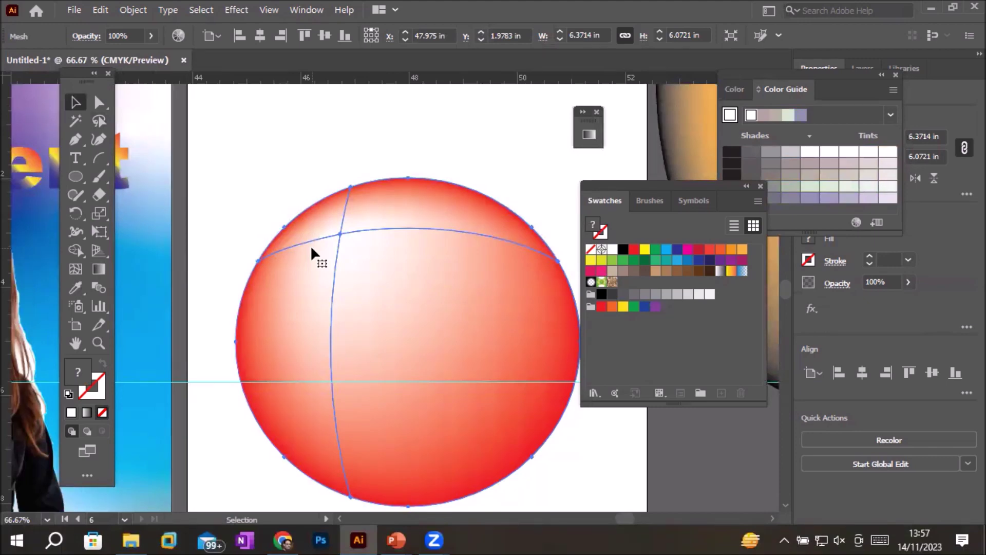
{"action": "scroll", "coordinate": [454, 391], "scroll_direction": "down", "scroll_amount": 3}
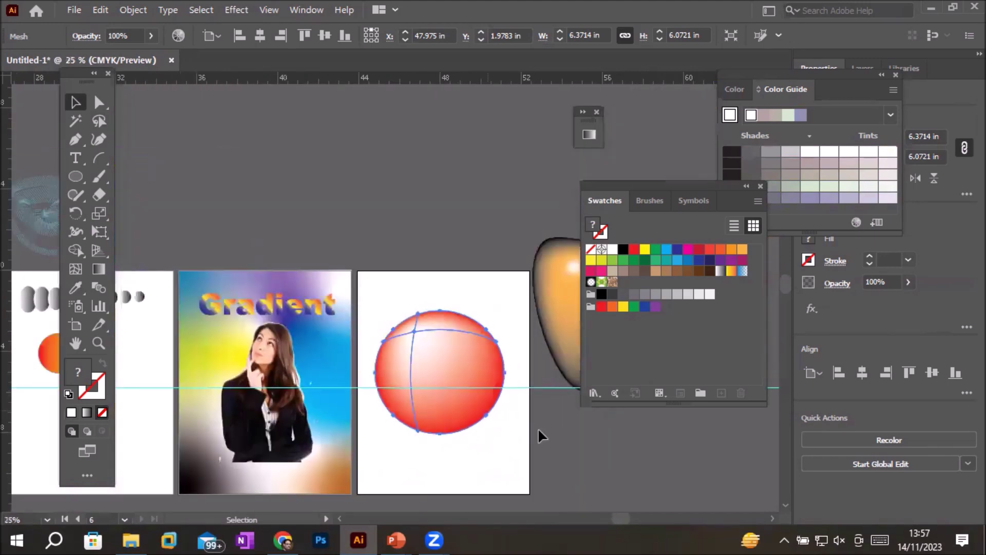
{"action": "scroll", "coordinate": [541, 424], "scroll_direction": "up", "scroll_amount": 2}
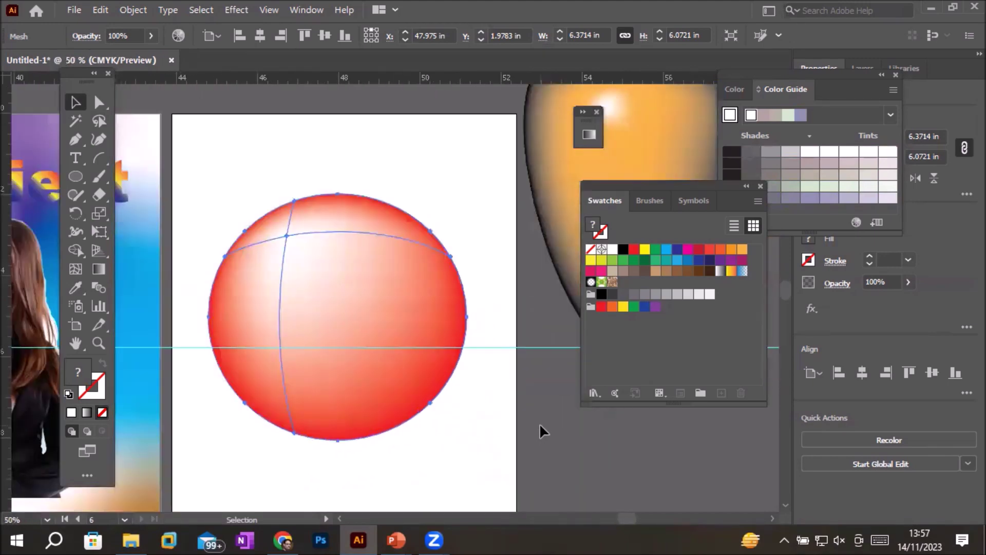
{"action": "left_click", "coordinate": [221, 170]}
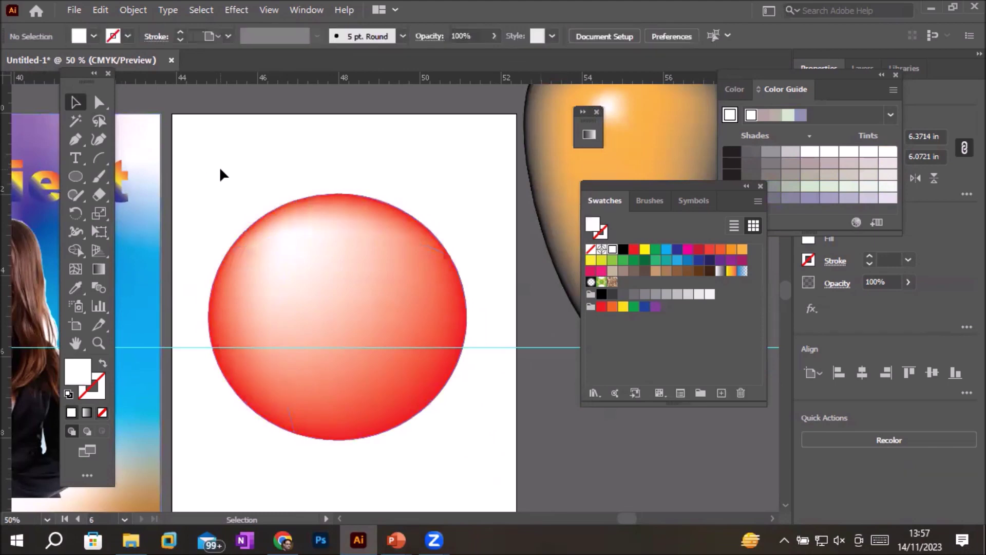
- Try colouring the ellipse's right-edge mesh points black and its left-edge mesh points CMYK Cyan
{"action": "left_click", "coordinate": [100, 102]}
{"action": "left_click_drag", "start_coordinate": [432, 206], "coordinate": [494, 454]}
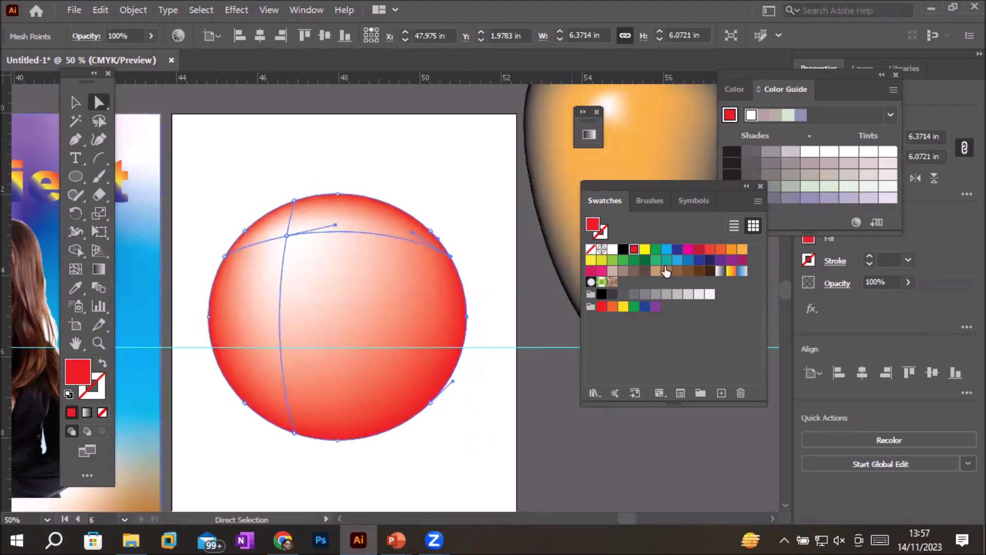
{"action": "left_click", "coordinate": [623, 249]}
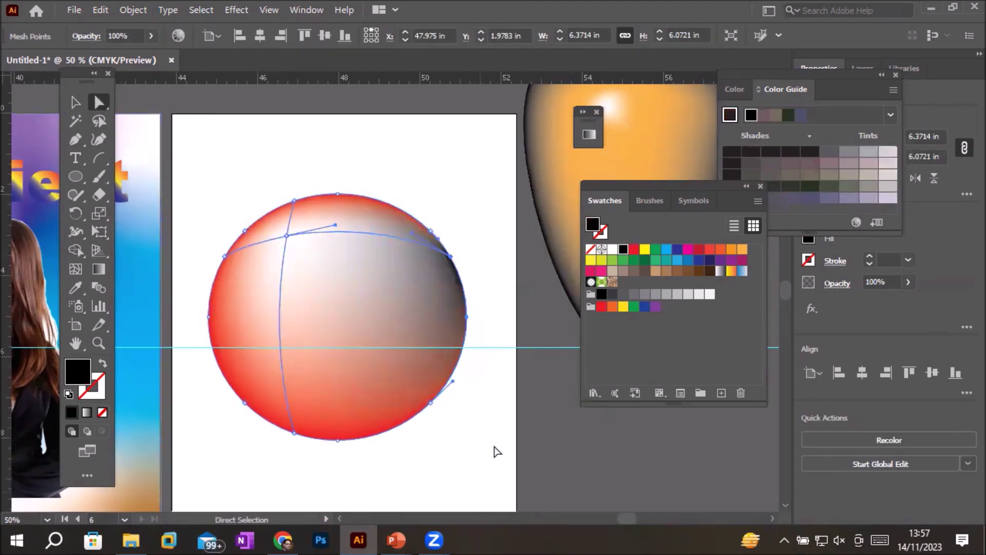
{"action": "left_click_drag", "start_coordinate": [195, 200], "coordinate": [256, 441]}
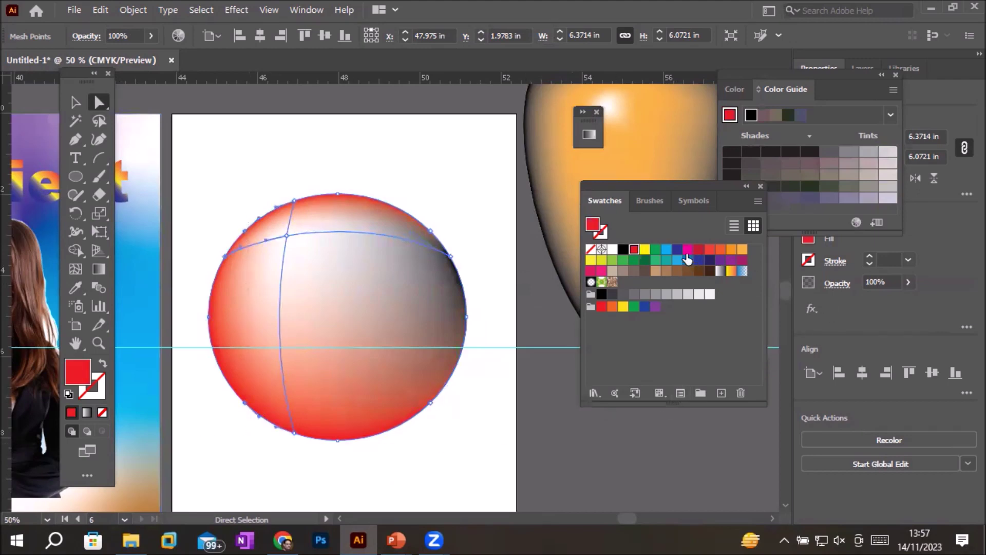
{"action": "left_click", "coordinate": [666, 250]}
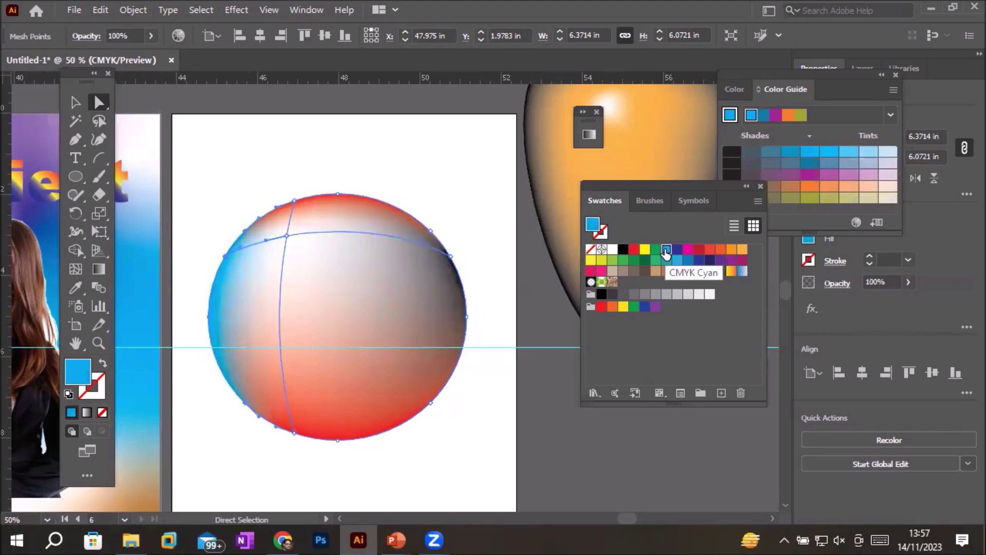
- Try recolouring the mesh points along the ellipse's upper edge, ending with dark blue
{"action": "left_click_drag", "start_coordinate": [228, 177], "coordinate": [470, 229]}
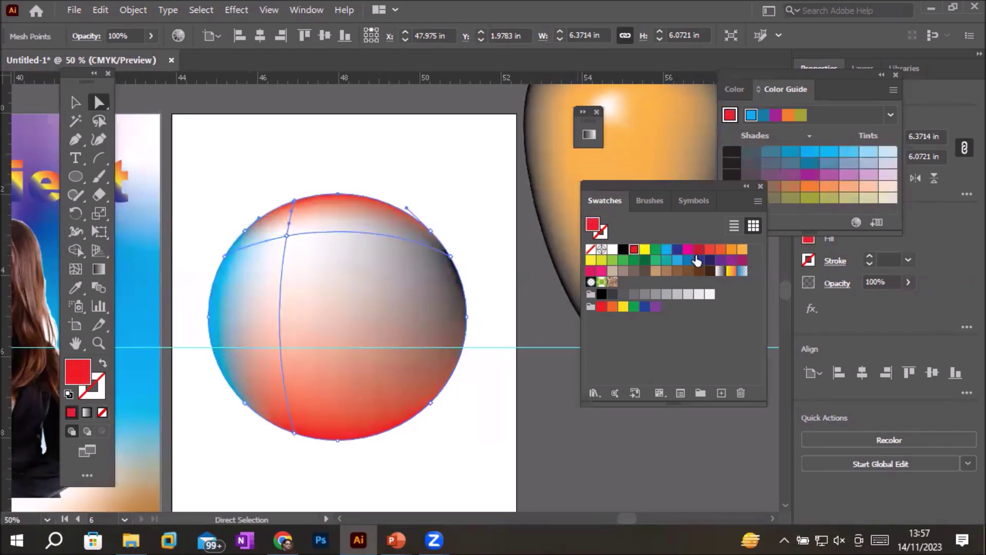
{"action": "left_click", "coordinate": [749, 251]}
{"action": "left_click", "coordinate": [742, 249]}
{"action": "left_click", "coordinate": [698, 260]}
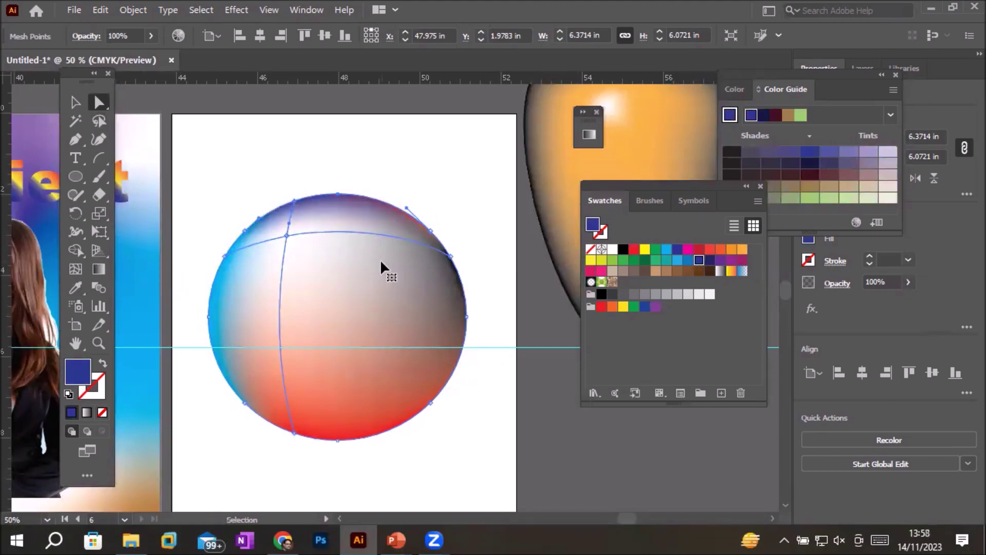
- Undo the black, cyan and blue recolouring of the ellipse's edge mesh points
{"action": "key", "text": "ctrl+z"}
{"action": "key", "text": "ctrl+z"}
{"action": "key", "text": "ctrl+z"}
{"action": "key", "text": "ctrl"}
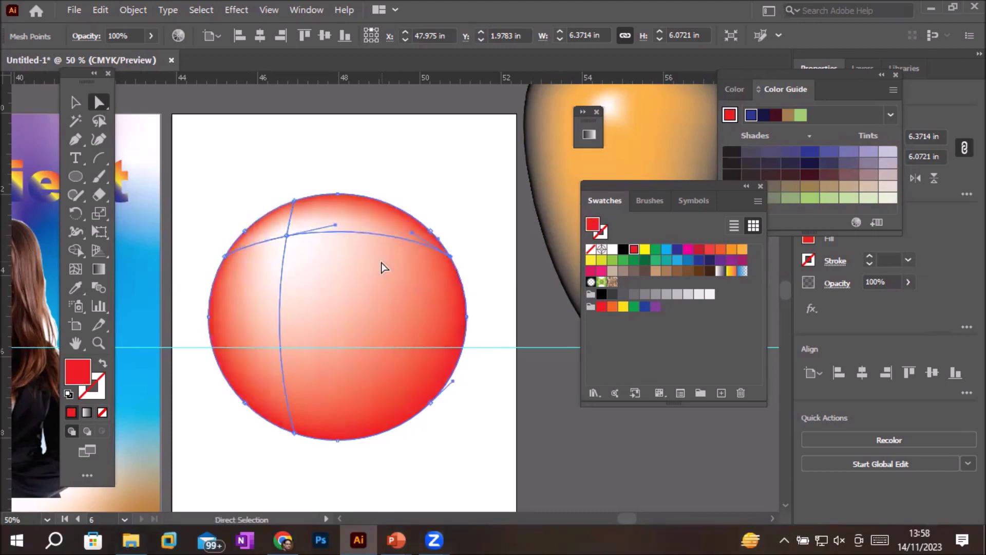
- Lasso all the mesh points around the ellipse's outer edge, leaving out the interior highlight point
{"action": "left_click", "coordinate": [99, 121]}
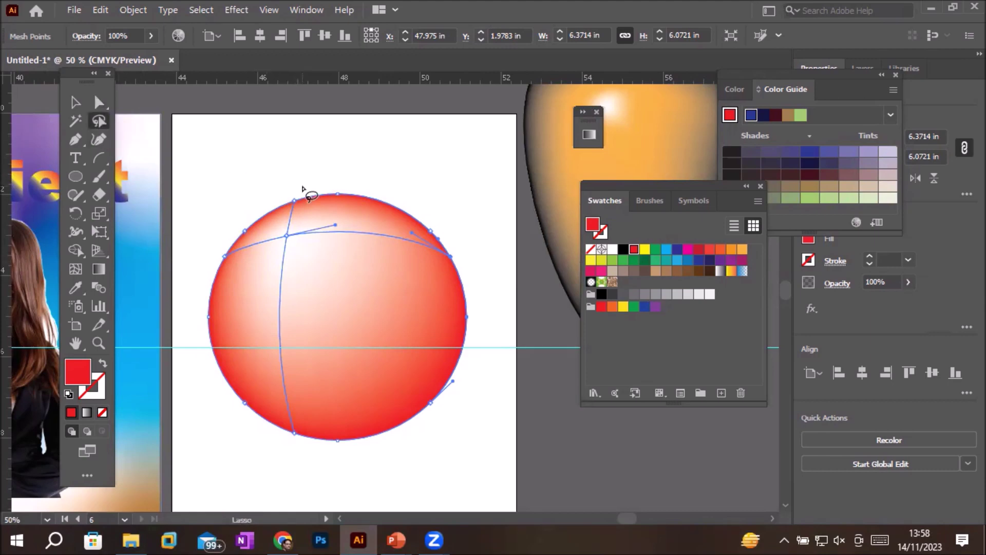
{"action": "mouse_move", "coordinate": [303, 187]}
{"action": "left_mouse_down"}
{"action": "mouse_move", "coordinate": [249, 242]}
{"action": "mouse_move", "coordinate": [238, 267]}
{"action": "mouse_move", "coordinate": [227, 321]}
{"action": "mouse_move", "coordinate": [239, 367]}
{"action": "mouse_move", "coordinate": [261, 400]}
{"action": "mouse_move", "coordinate": [316, 430]}
{"action": "mouse_move", "coordinate": [355, 431]}
{"action": "mouse_move", "coordinate": [394, 412]}
{"action": "mouse_move", "coordinate": [429, 382]}
{"action": "mouse_move", "coordinate": [452, 335]}
{"action": "mouse_move", "coordinate": [458, 348]}
{"action": "mouse_move", "coordinate": [464, 306]}
{"action": "mouse_move", "coordinate": [393, 212]}
{"action": "mouse_move", "coordinate": [321, 201]}
{"action": "mouse_move", "coordinate": [320, 185]}
{"action": "mouse_move", "coordinate": [376, 178]}
{"action": "mouse_move", "coordinate": [441, 208]}
{"action": "mouse_move", "coordinate": [480, 253]}
{"action": "mouse_move", "coordinate": [506, 328]}
{"action": "mouse_move", "coordinate": [482, 446]}
{"action": "mouse_move", "coordinate": [448, 470]}
{"action": "mouse_move", "coordinate": [392, 490]}
{"action": "mouse_move", "coordinate": [329, 493]}
{"action": "mouse_move", "coordinate": [249, 475]}
{"action": "mouse_move", "coordinate": [216, 451]}
{"action": "mouse_move", "coordinate": [191, 351]}
{"action": "mouse_move", "coordinate": [199, 288]}
{"action": "mouse_move", "coordinate": [243, 156]}
{"action": "mouse_move", "coordinate": [307, 186]}
{"action": "left_mouse_up"}
{"action": "left_click_drag", "start_coordinate": [306, 193], "coordinate": [308, 194]}
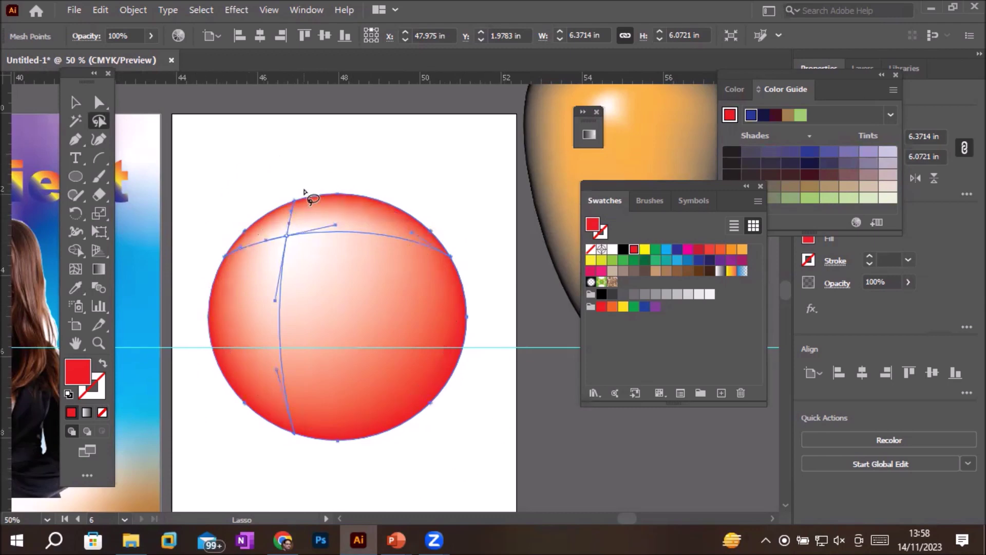
- Try black on the lassoed edge mesh points, then deselect the ellipse and examine its shading
{"action": "left_click", "coordinate": [623, 250]}
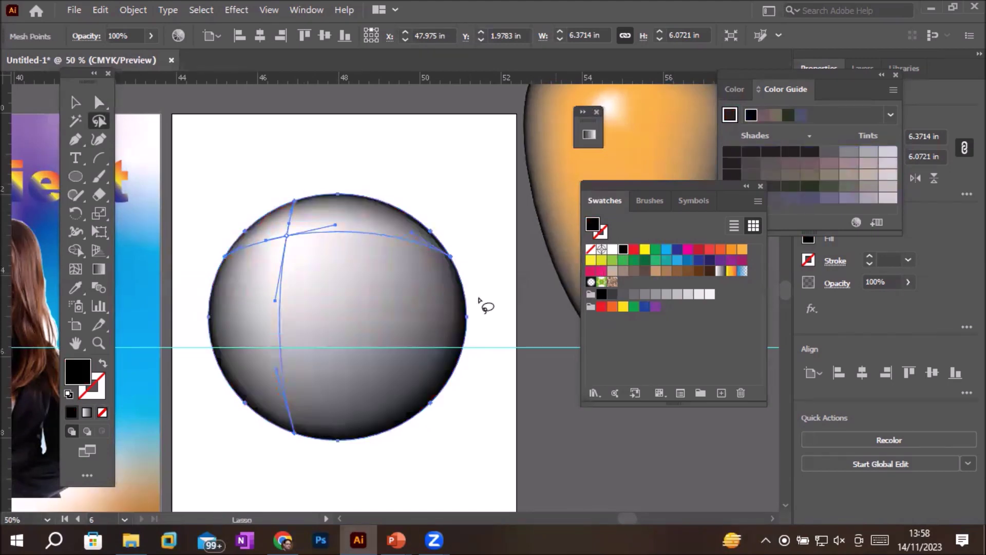
{"action": "scroll", "coordinate": [415, 386], "scroll_direction": "up", "scroll_amount": 1}
{"action": "scroll", "coordinate": [420, 380], "scroll_direction": "down", "scroll_amount": 1}
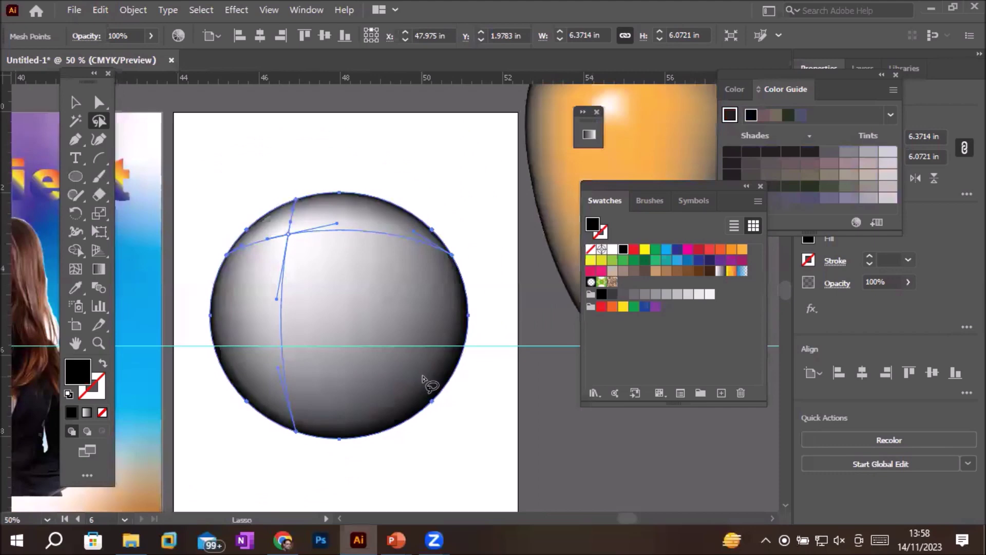
{"action": "scroll", "coordinate": [421, 380], "scroll_direction": "up", "scroll_amount": 1}
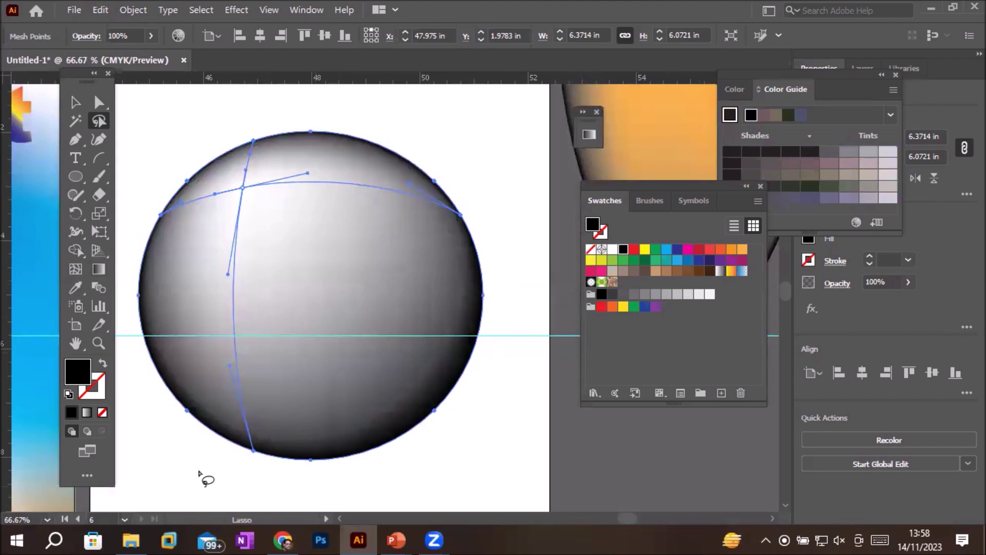
{"action": "left_click", "coordinate": [163, 127]}
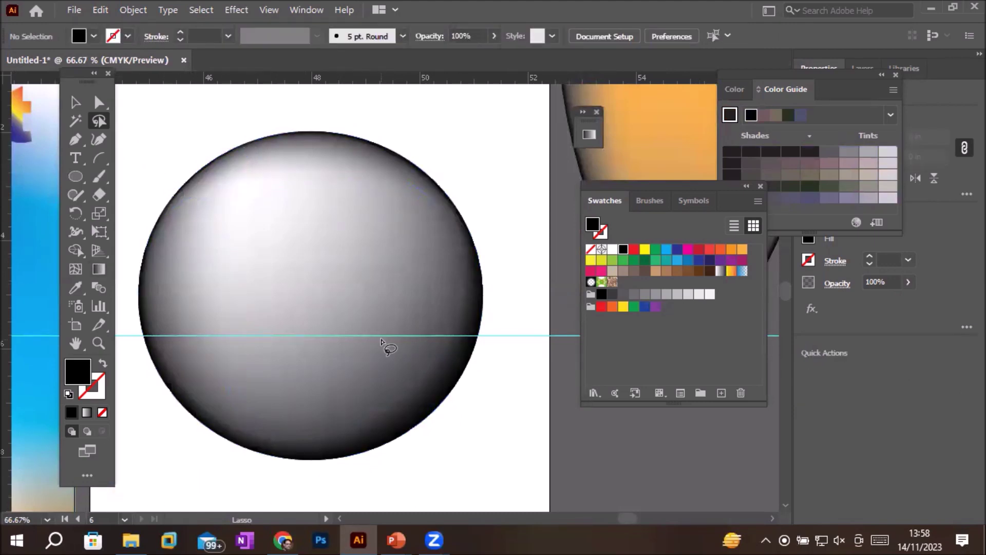
{"action": "scroll", "coordinate": [381, 341], "scroll_direction": "down", "scroll_amount": 3}
{"action": "scroll", "coordinate": [381, 341], "scroll_direction": "up", "scroll_amount": 2}
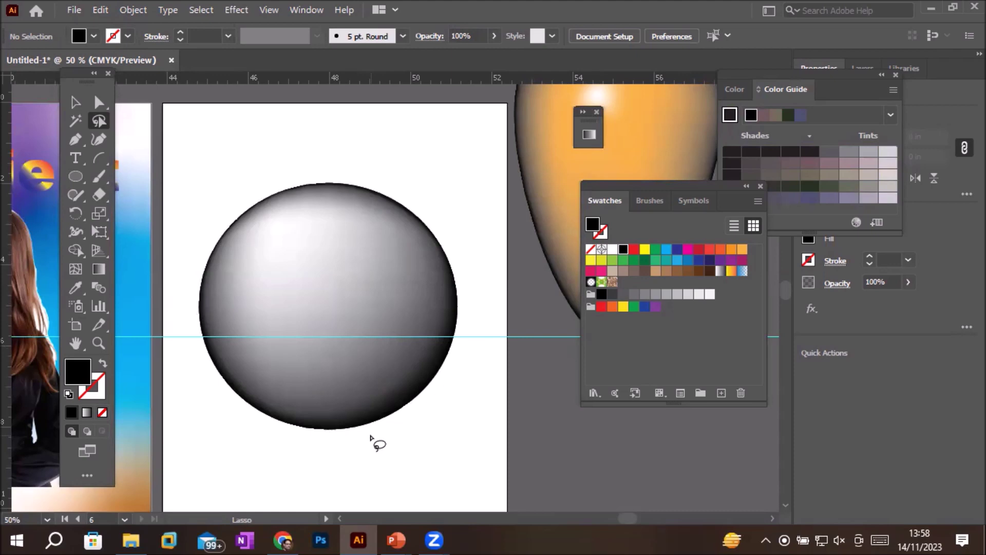
- Undo the black edge colouring and recolour the ellipse's outer mesh points dark blue
{"action": "key", "text": "ctrl+z"}
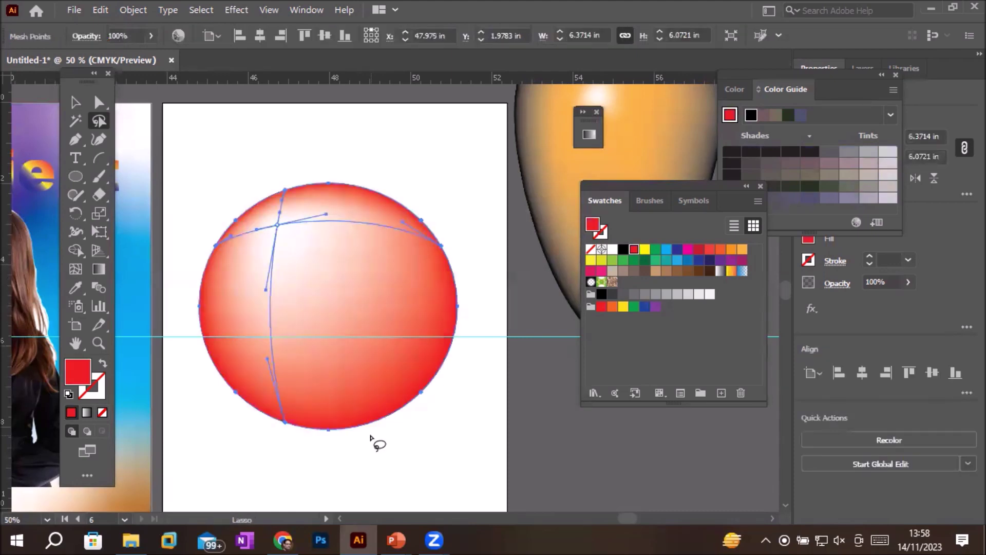
{"action": "left_click", "coordinate": [678, 250]}
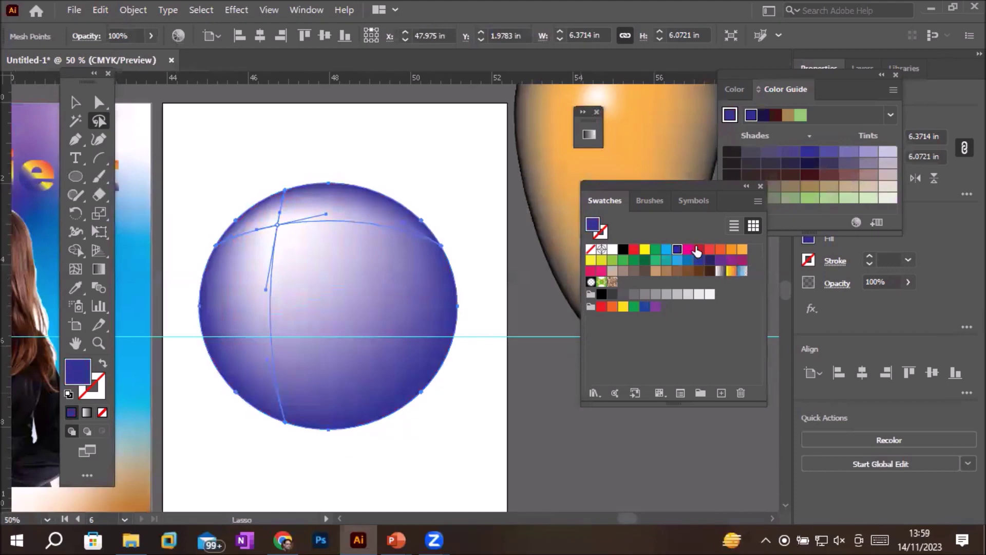
- Try crimson, orange and yellow on the ellipse's outer mesh points
{"action": "left_click", "coordinate": [698, 250]}
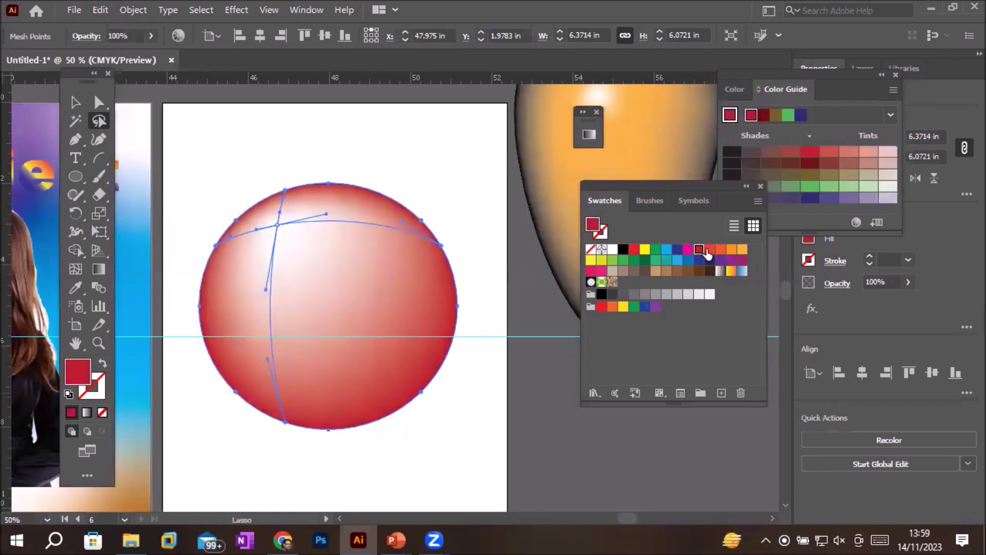
{"action": "left_click", "coordinate": [710, 250]}
{"action": "left_click", "coordinate": [731, 250]}
{"action": "left_click", "coordinate": [752, 261]}
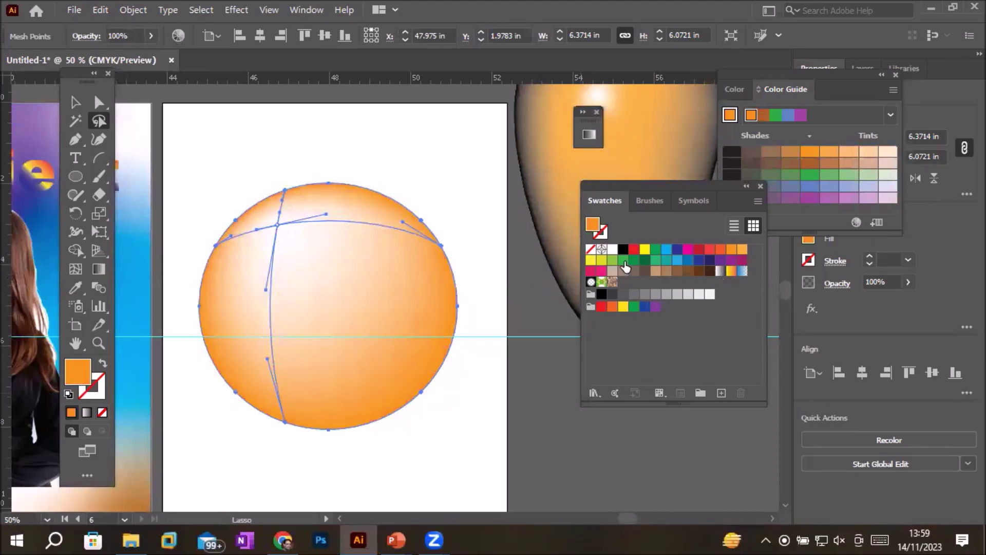
{"action": "left_click", "coordinate": [602, 260]}
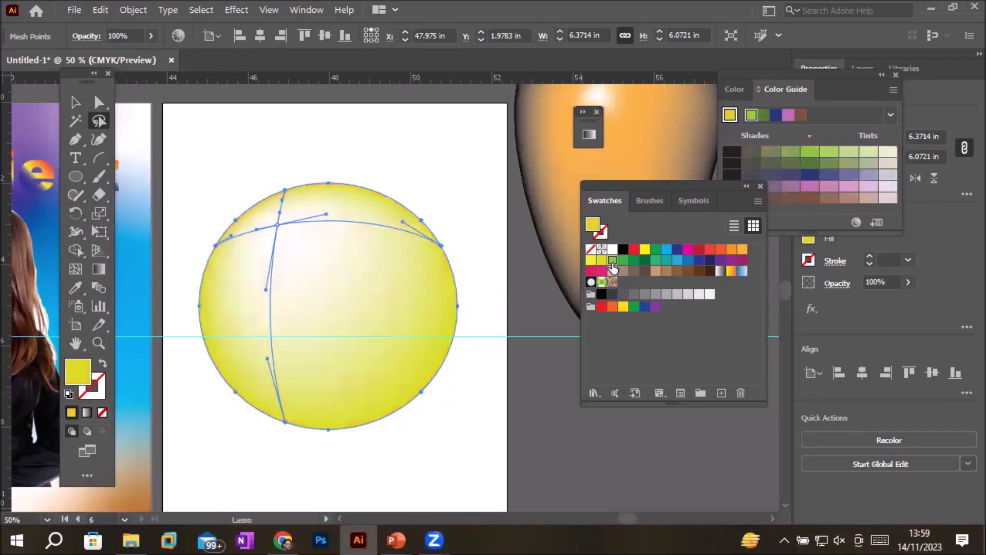
- Recolour the ellipse's outer mesh points from the green swatches, ending with dark green
{"action": "left_click", "coordinate": [612, 261]}
{"action": "left_click", "coordinate": [633, 261]}
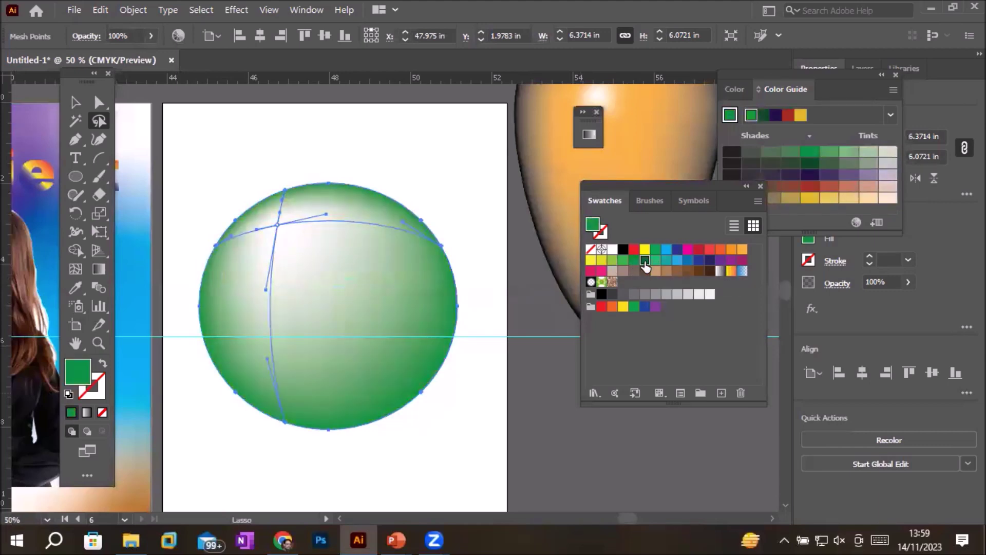
{"action": "left_click", "coordinate": [645, 261]}
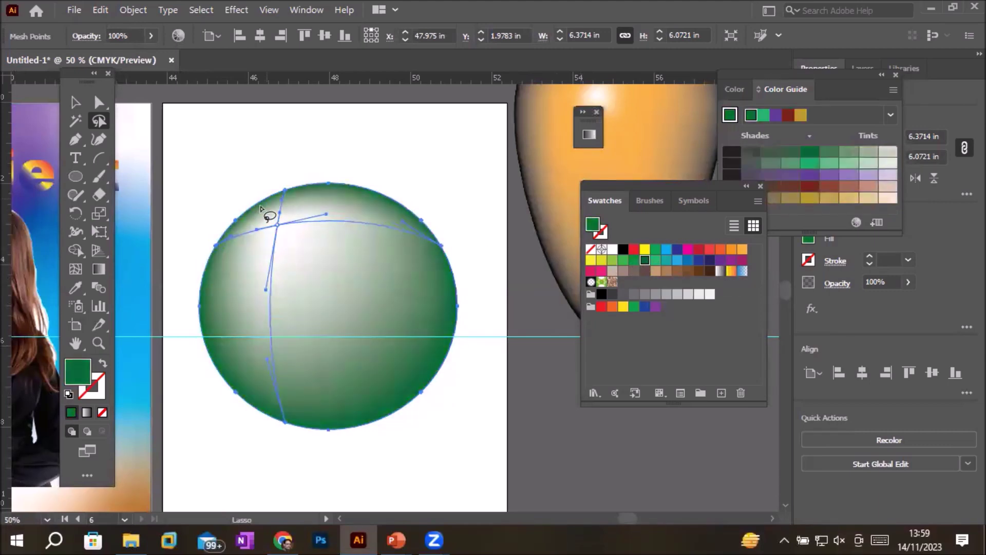
- Recolour the ellipse's interior highlight mesh point with CMYK Red, then deselect it and examine the shading
{"action": "left_click", "coordinate": [99, 102]}
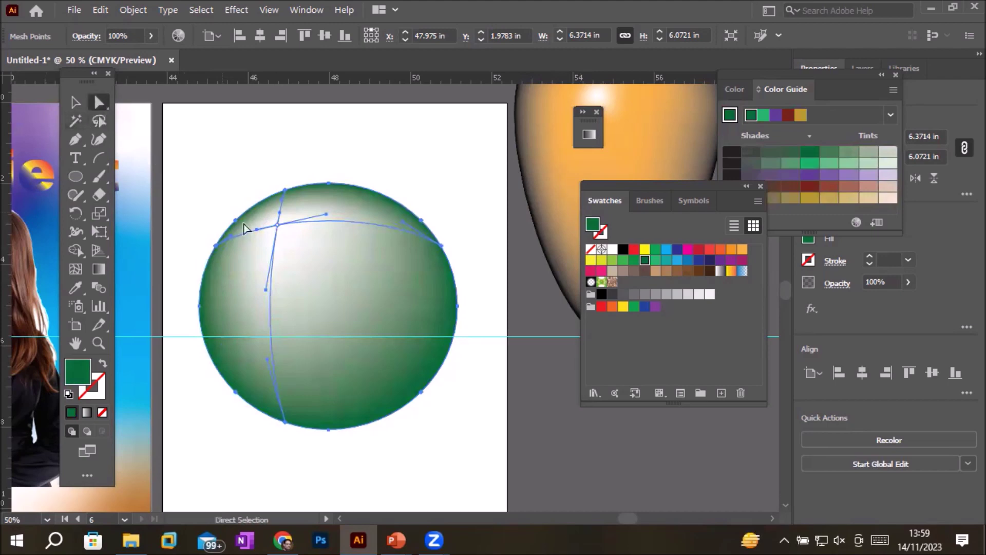
{"action": "left_click", "coordinate": [277, 225]}
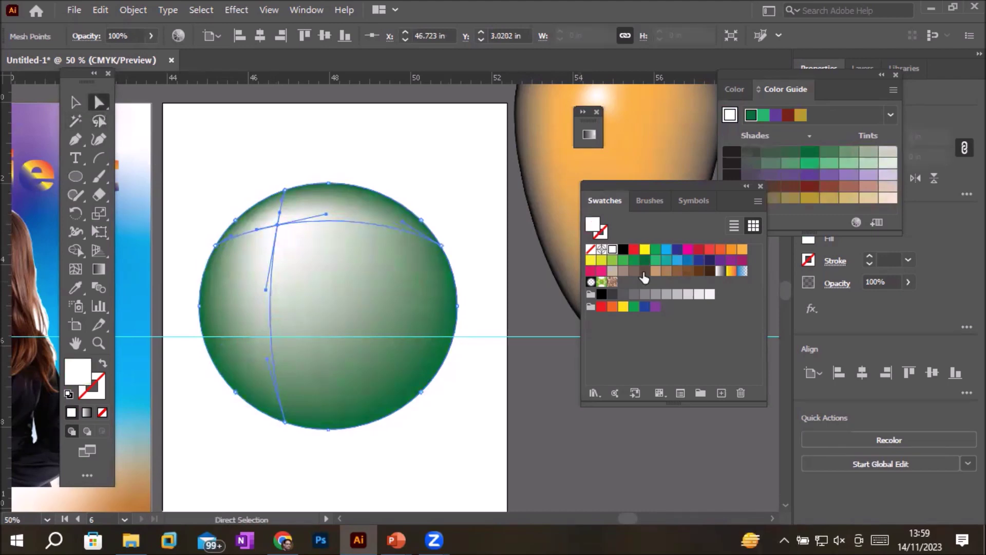
{"action": "left_click", "coordinate": [634, 250]}
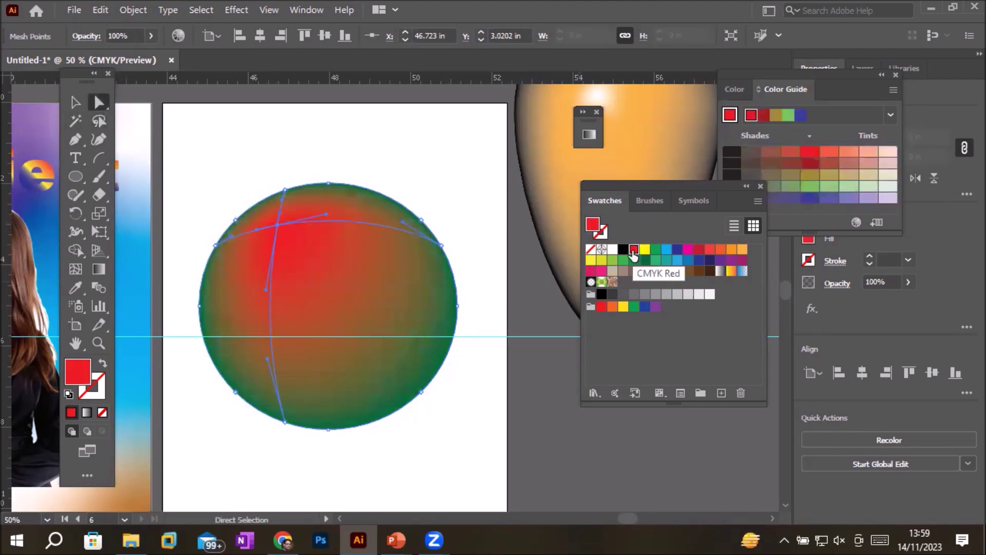
{"action": "left_click", "coordinate": [341, 154]}
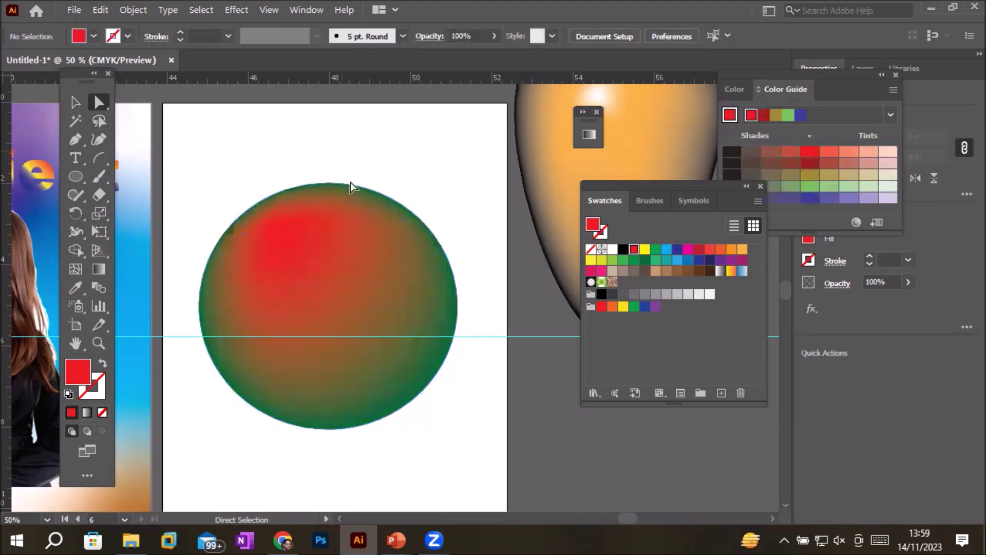
{"action": "scroll", "coordinate": [443, 425], "scroll_direction": "up", "scroll_amount": 1}
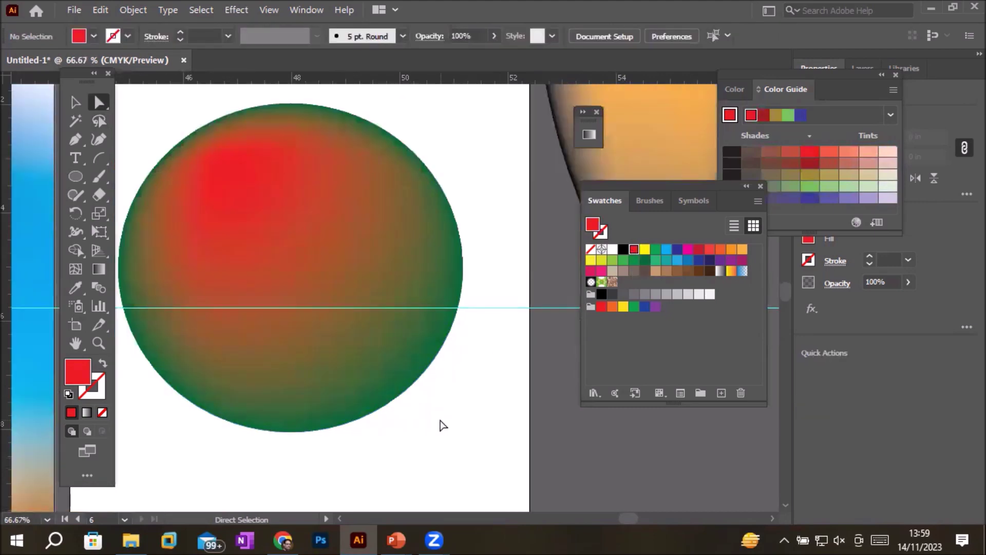
{"action": "scroll", "coordinate": [442, 426], "scroll_direction": "down", "scroll_amount": 2}
{"action": "scroll", "coordinate": [442, 425], "scroll_direction": "up", "scroll_amount": 2}
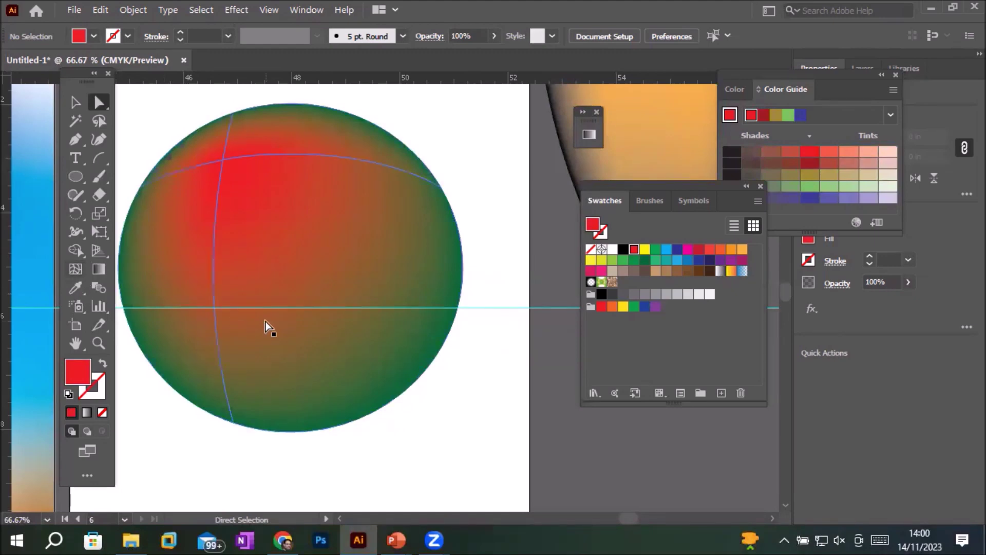
- Move the red and green sphere off the artboard's centre to just below the orange shape
{"action": "key", "text": "ctrl+minus"}
{"action": "key", "text": "ctrl+minus"}
{"action": "left_click", "coordinate": [76, 102]}
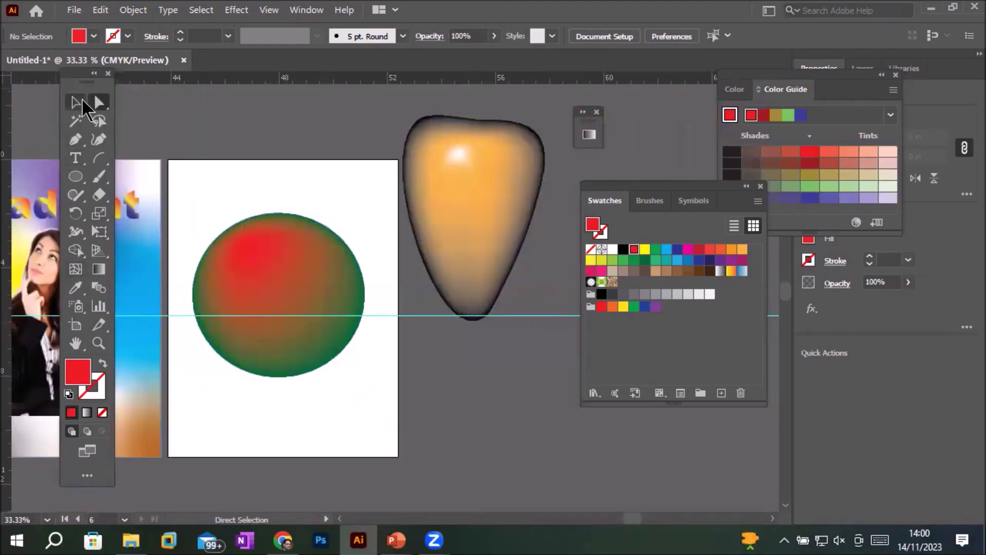
{"action": "left_click_drag", "start_coordinate": [250, 263], "coordinate": [421, 381]}
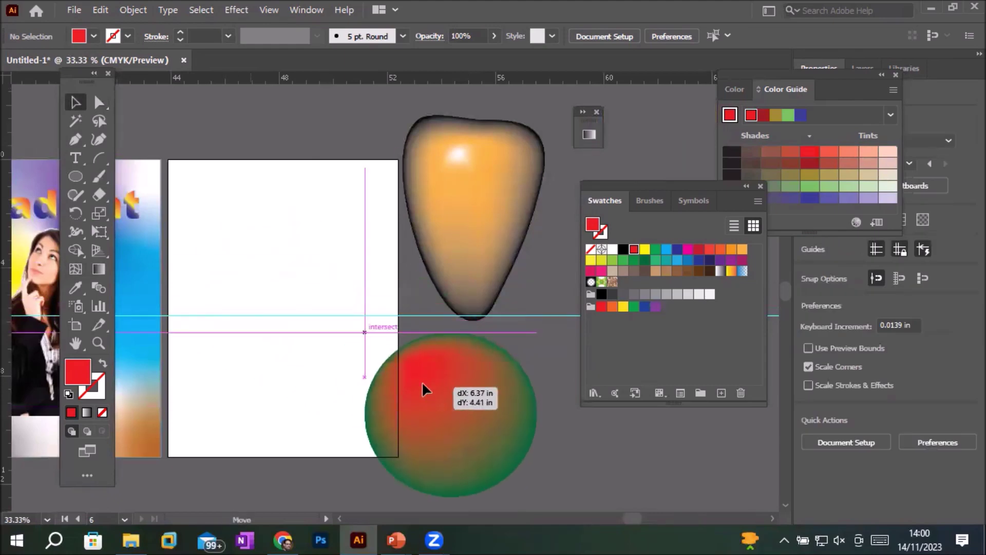
- Draw a narrow red ellipse about 1.43 by 5.74 in on the artboard and convert its top and bottom anchors to corners
{"action": "left_click", "coordinate": [75, 176]}
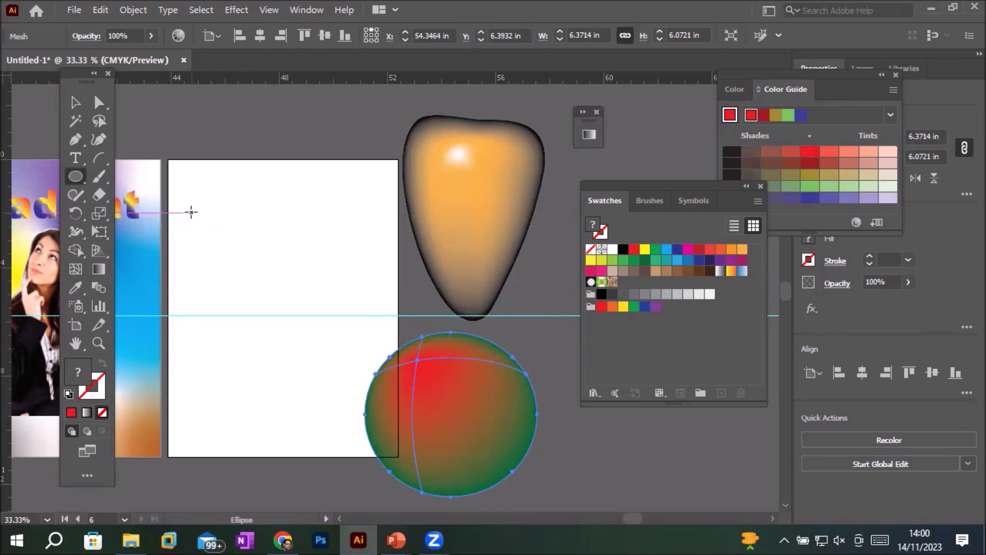
{"action": "left_click_drag", "start_coordinate": [232, 213], "coordinate": [270, 369]}
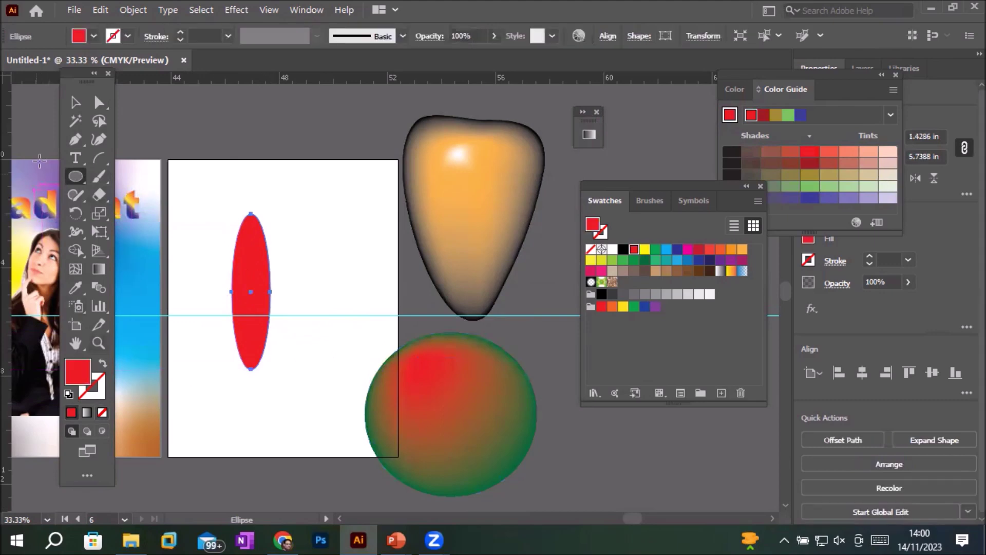
{"action": "left_click", "coordinate": [76, 139]}
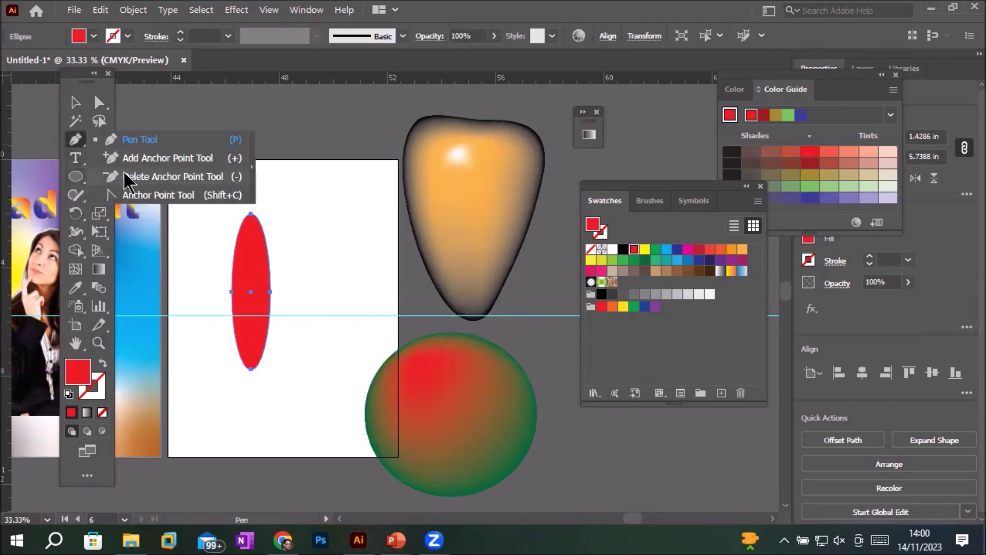
{"action": "left_click", "coordinate": [147, 195]}
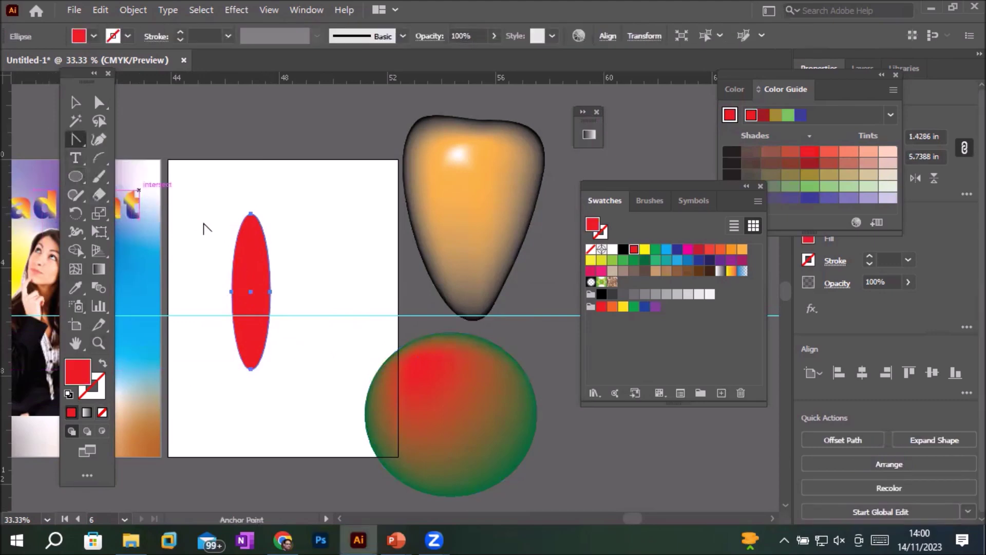
{"action": "left_click", "coordinate": [251, 214]}
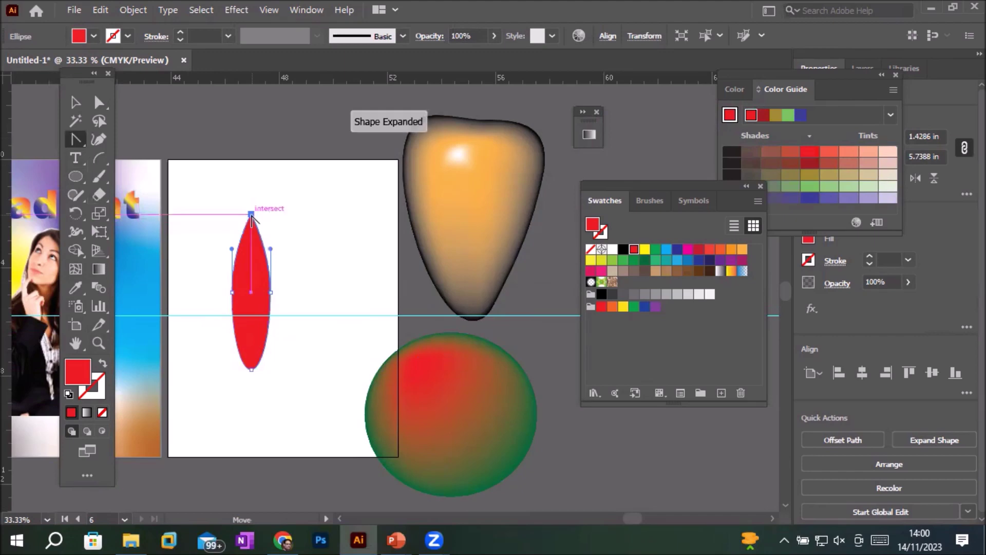
{"action": "left_click", "coordinate": [252, 369]}
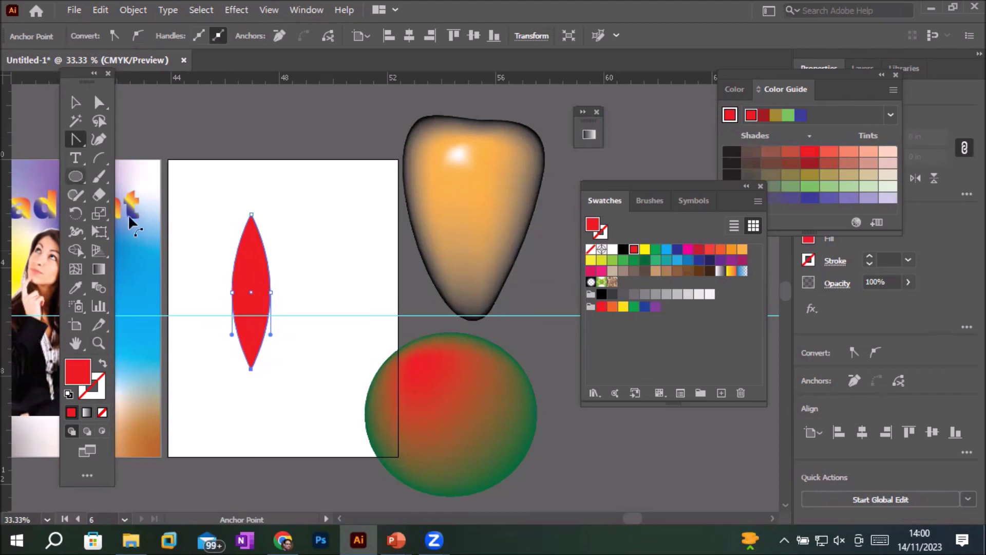
- Shift the pointed shape's two side anchor points slightly left to bend it into a leaf, then deselect it
{"action": "left_click", "coordinate": [99, 103]}
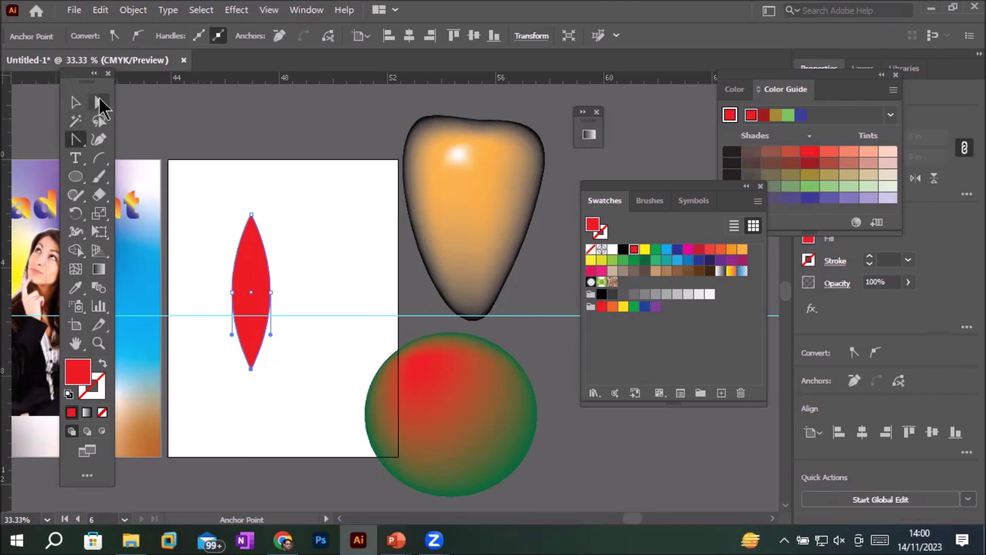
{"action": "left_click", "coordinate": [271, 292]}
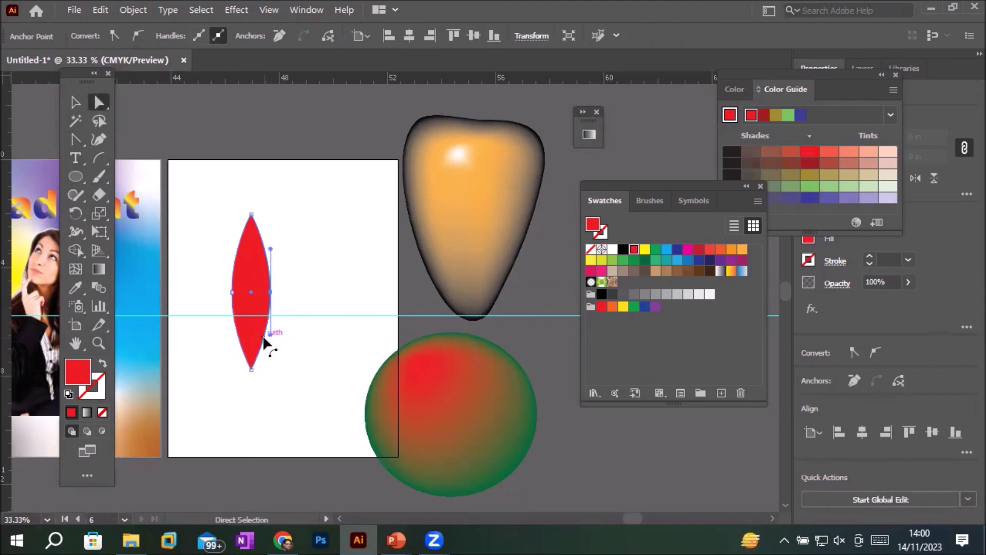
{"action": "left_click_drag", "start_coordinate": [268, 296], "coordinate": [224, 283]}
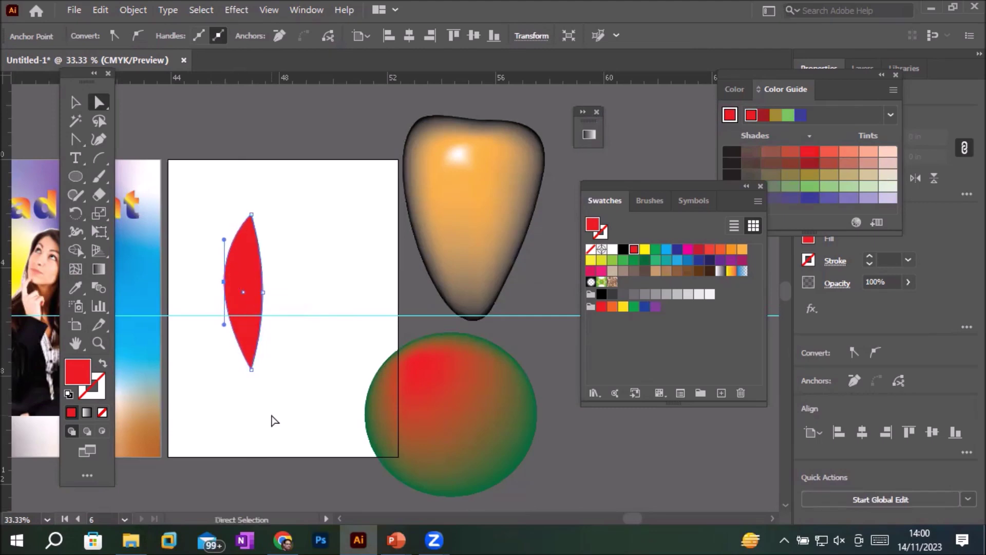
{"action": "scroll", "coordinate": [253, 400], "scroll_direction": "up", "scroll_amount": 1}
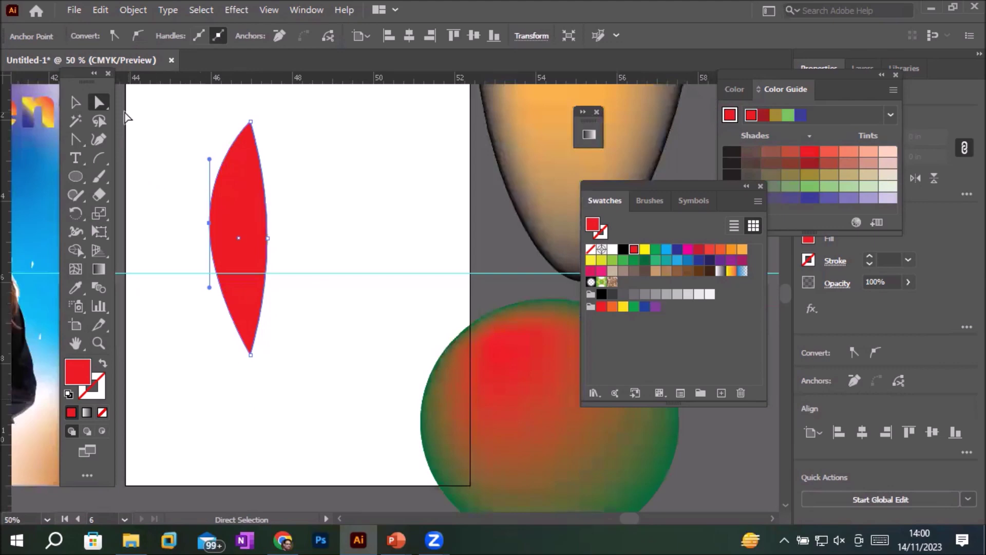
{"action": "left_click", "coordinate": [331, 377]}
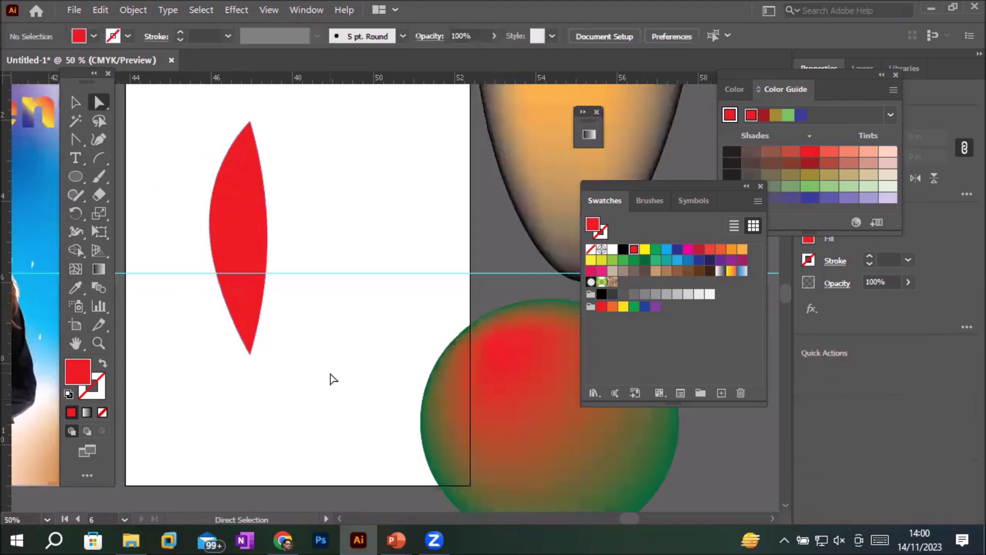
- Fill the leaf shape with dark green
{"action": "left_click", "coordinate": [241, 234]}
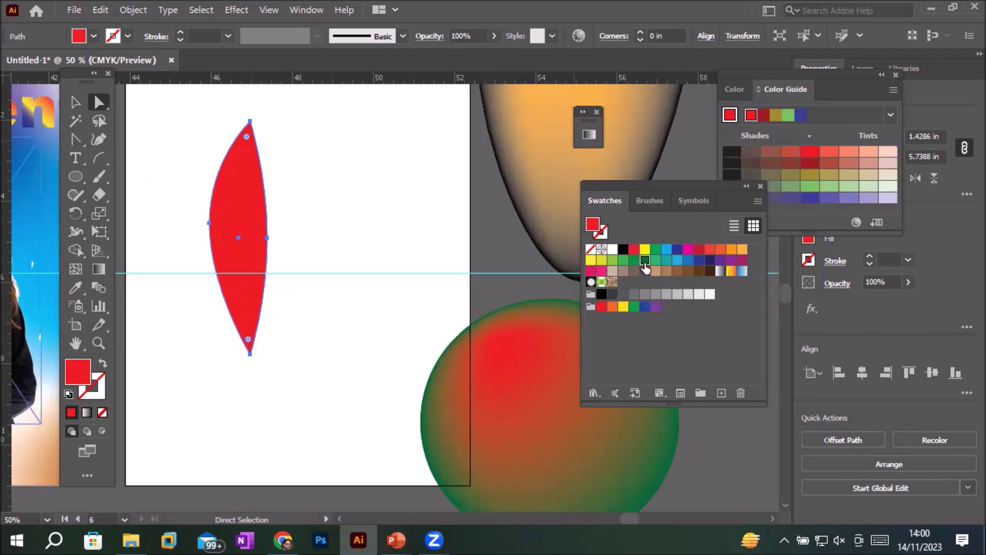
{"action": "left_click", "coordinate": [645, 260]}
{"action": "scroll", "coordinate": [314, 262], "scroll_direction": "up", "scroll_amount": 1}
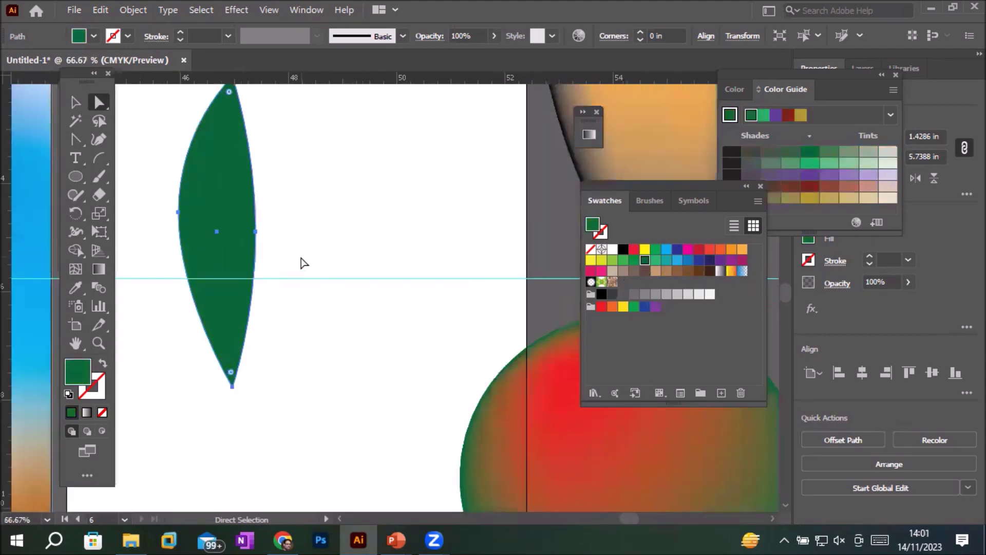
{"action": "scroll", "coordinate": [268, 228], "scroll_direction": "down", "scroll_amount": 1}
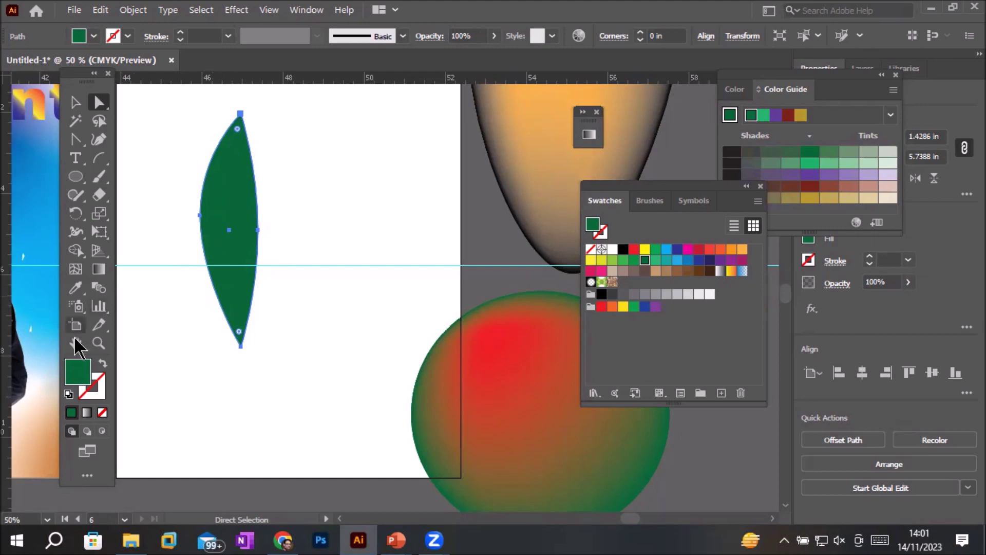
- Add a gradient mesh point at the centre of the green leaf
{"action": "left_click", "coordinate": [75, 269]}
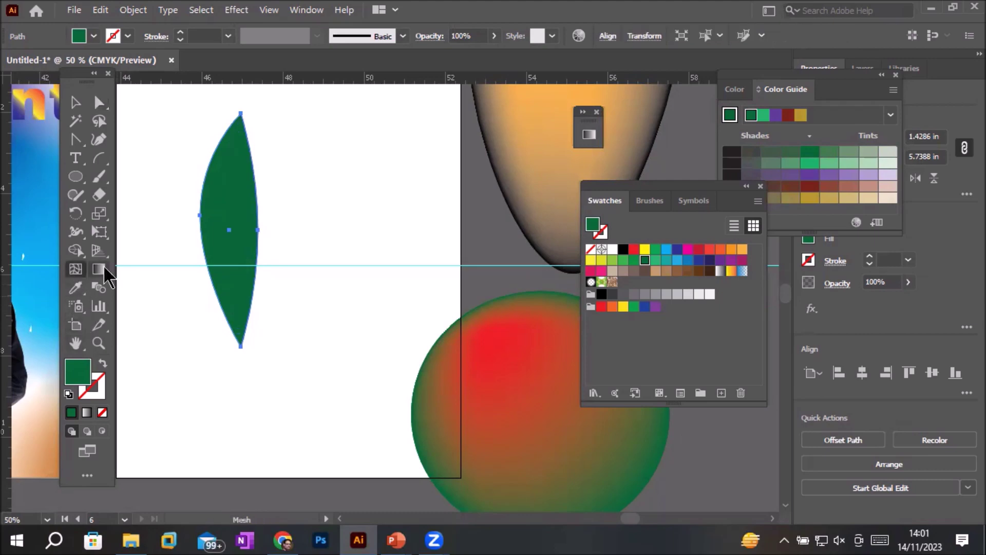
{"action": "left_click", "coordinate": [230, 227]}
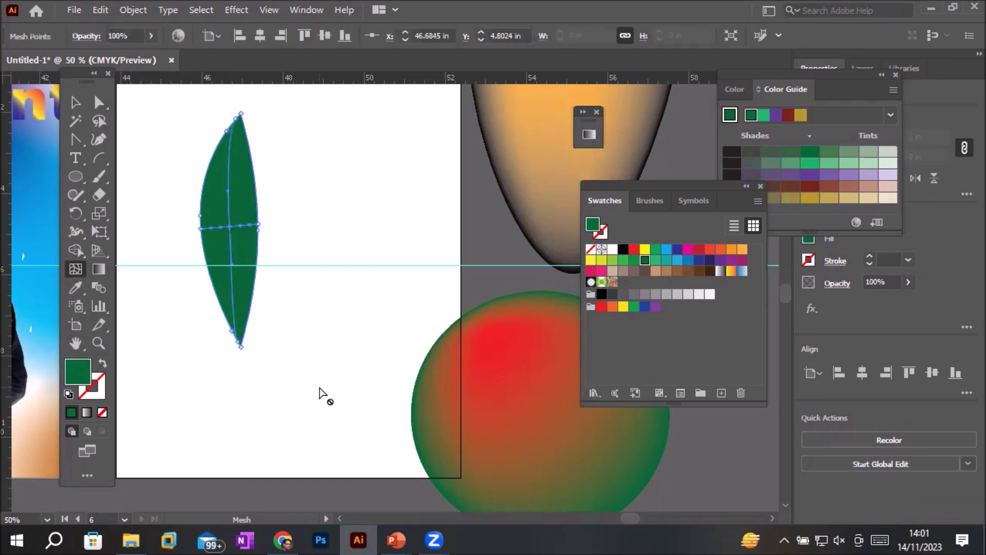
{"action": "scroll", "coordinate": [158, 302], "scroll_direction": "up", "scroll_amount": 1}
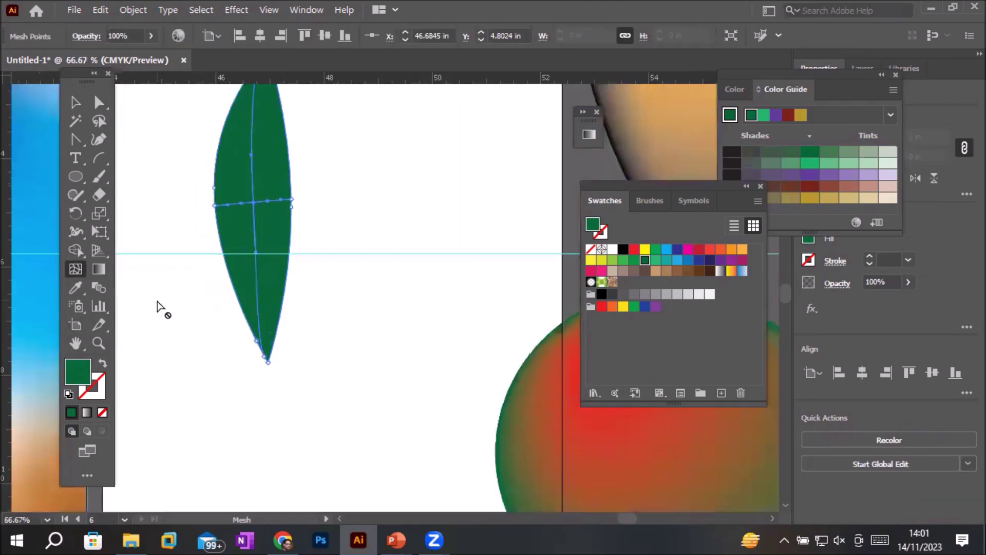
{"action": "scroll", "coordinate": [157, 302], "scroll_direction": "down", "scroll_amount": 1}
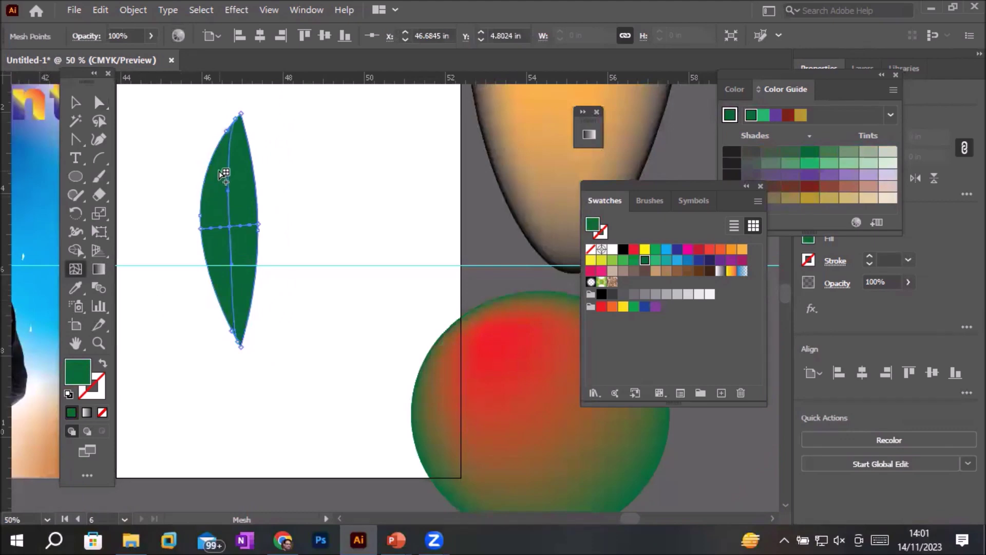
{"action": "left_click", "coordinate": [100, 103]}
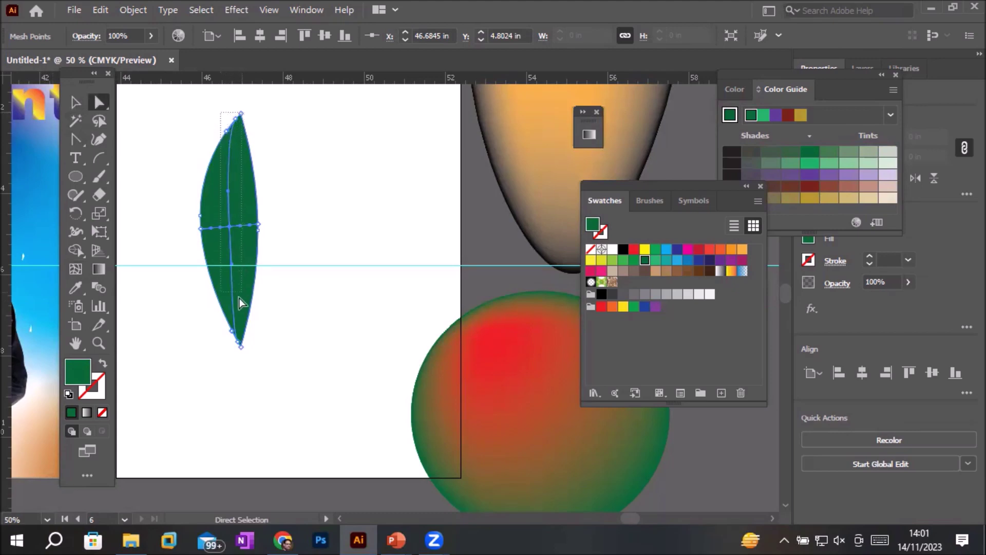
{"action": "left_click", "coordinate": [235, 347]}
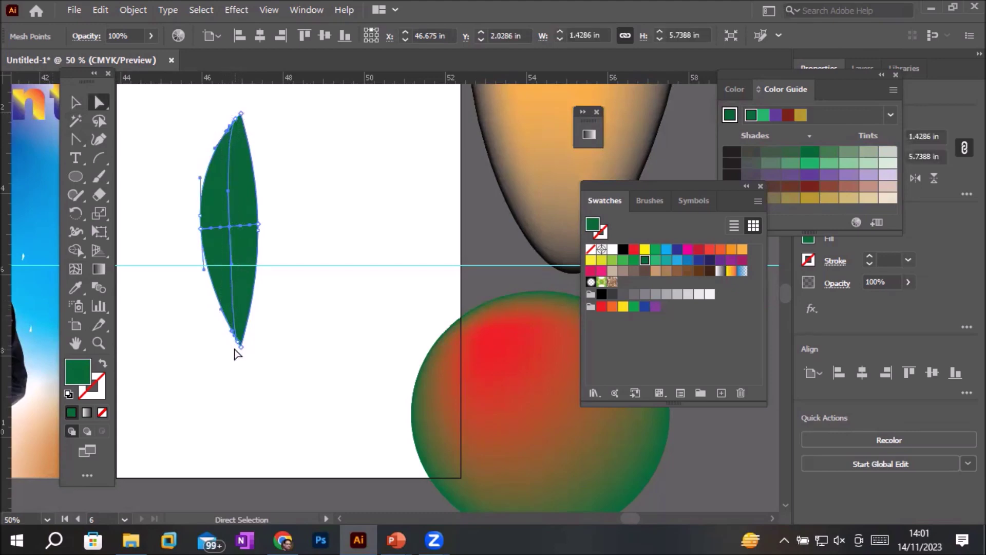
{"action": "left_click", "coordinate": [199, 379]}
{"action": "left_click", "coordinate": [99, 121]}
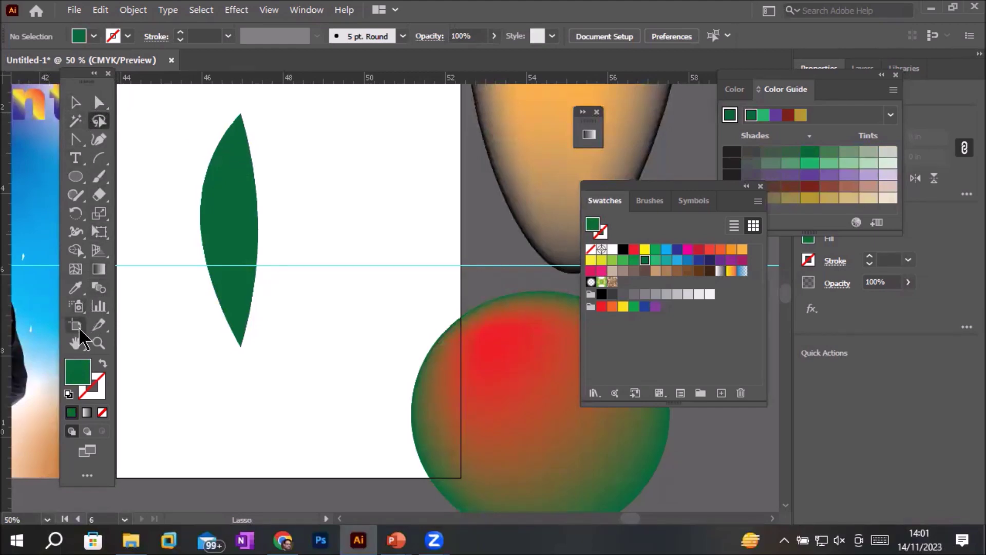
- Add another mesh point to the leaf, above and to the right of its centre mesh point
{"action": "left_click", "coordinate": [82, 270]}
{"action": "left_click", "coordinate": [230, 226]}
{"action": "left_click", "coordinate": [245, 201]}
{"action": "scroll", "coordinate": [251, 201], "scroll_direction": "up", "scroll_amount": 2}
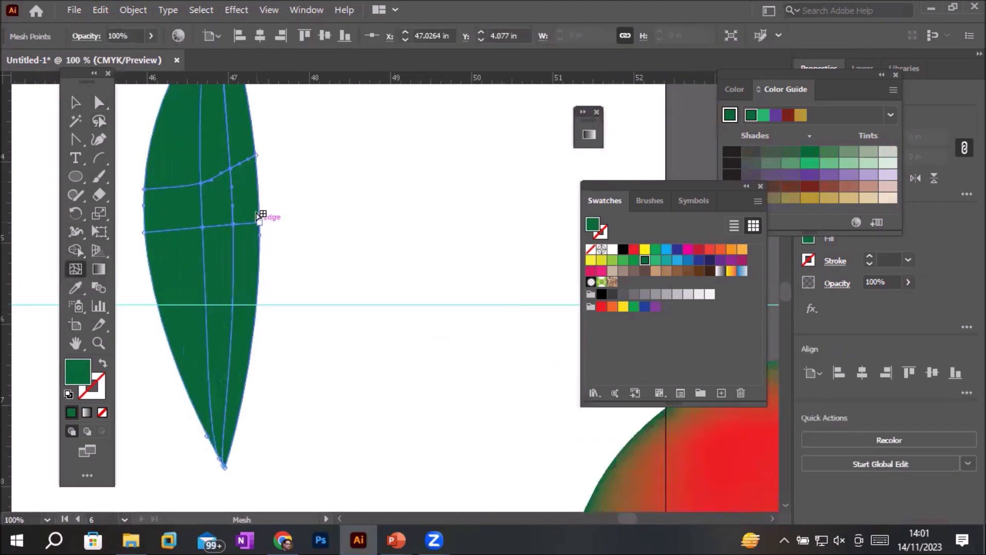
- Undo the last mesh point added above and to the right of the leaf's centre
{"action": "left_click", "coordinate": [260, 199], "text": "ctrl"}
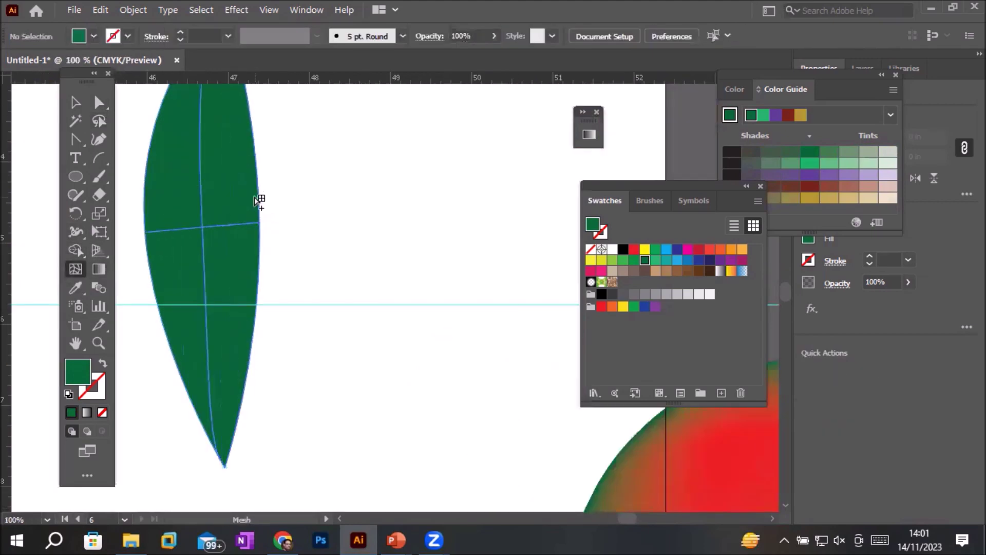
{"action": "scroll", "coordinate": [223, 191], "scroll_direction": "up", "scroll_amount": 1}
{"action": "scroll", "coordinate": [222, 191], "scroll_direction": "up", "scroll_amount": 1}
{"action": "scroll", "coordinate": [222, 191], "scroll_direction": "down", "scroll_amount": 2}
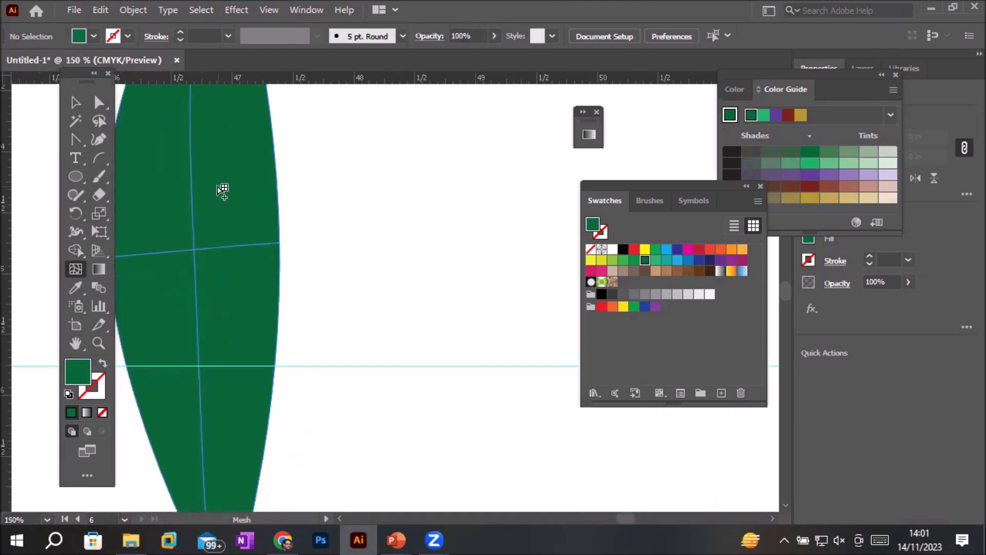
{"action": "scroll", "coordinate": [222, 191], "scroll_direction": "down", "scroll_amount": 1}
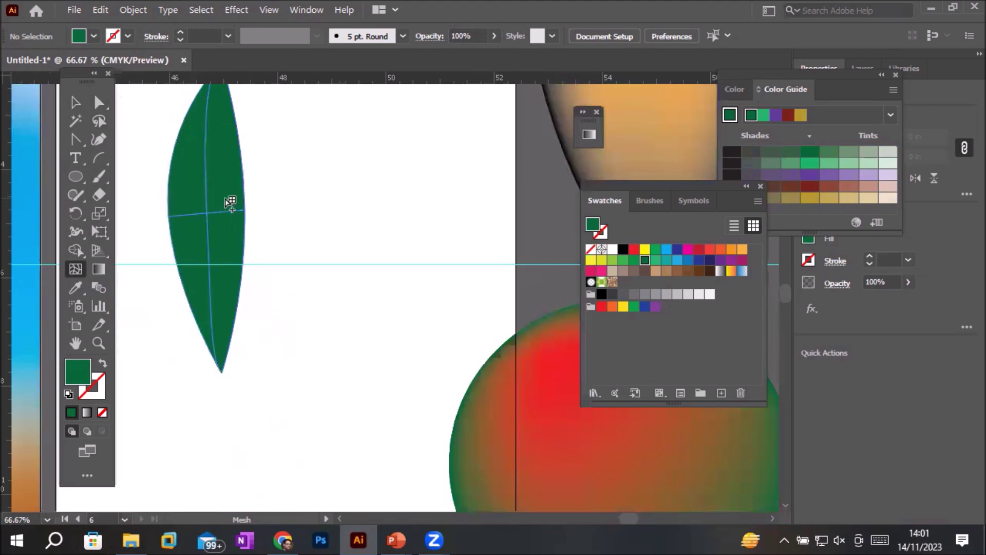
- Try a mesh point close to the leaf's centre line, slightly above the horizontal mesh line, then undo it
{"action": "left_click", "coordinate": [216, 200]}
{"action": "left_click_drag", "start_coordinate": [239, 212], "coordinate": [242, 219]}
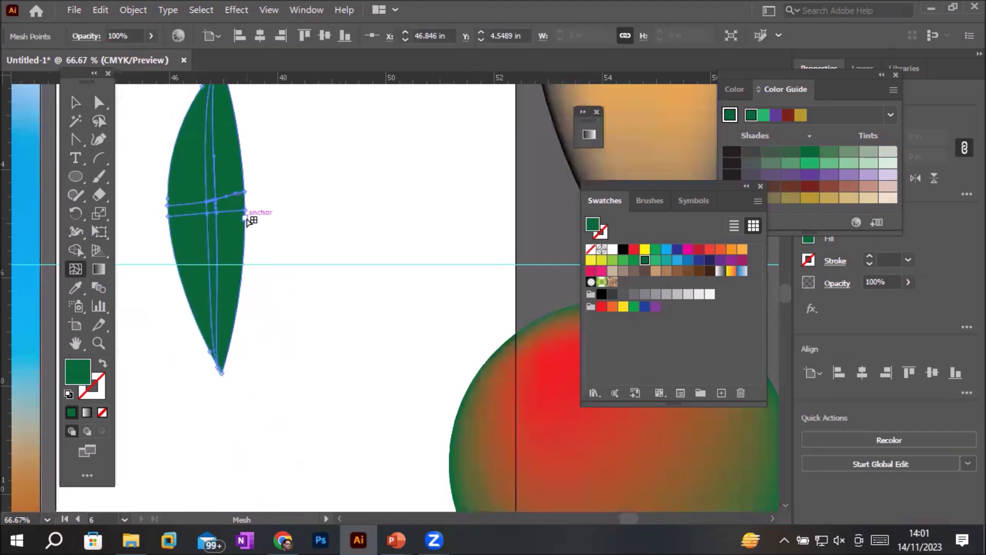
{"action": "key", "text": "ctrl+shift+a"}
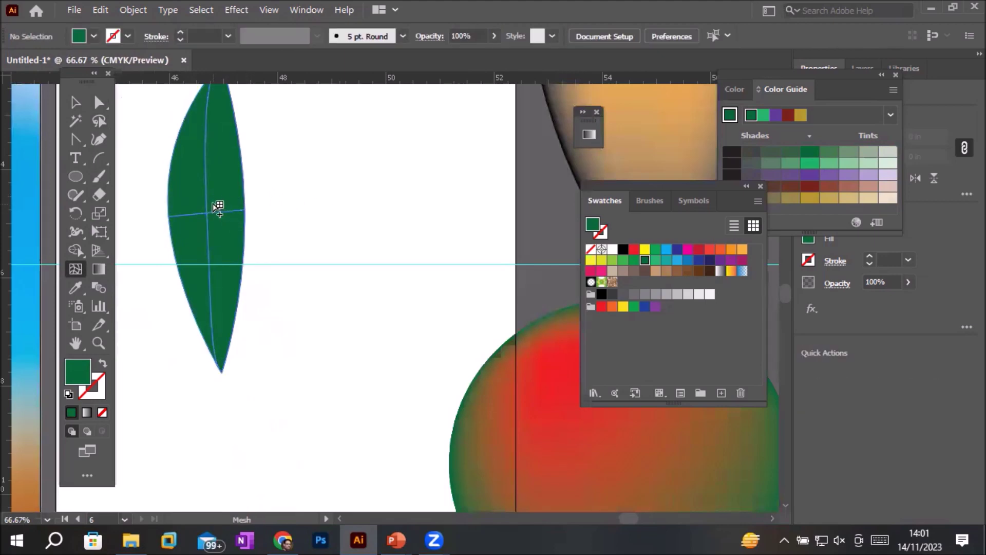
- Add one mesh point on each side of the leaf's centre line, slightly above the horizontal mesh line
{"action": "left_click", "coordinate": [224, 193]}
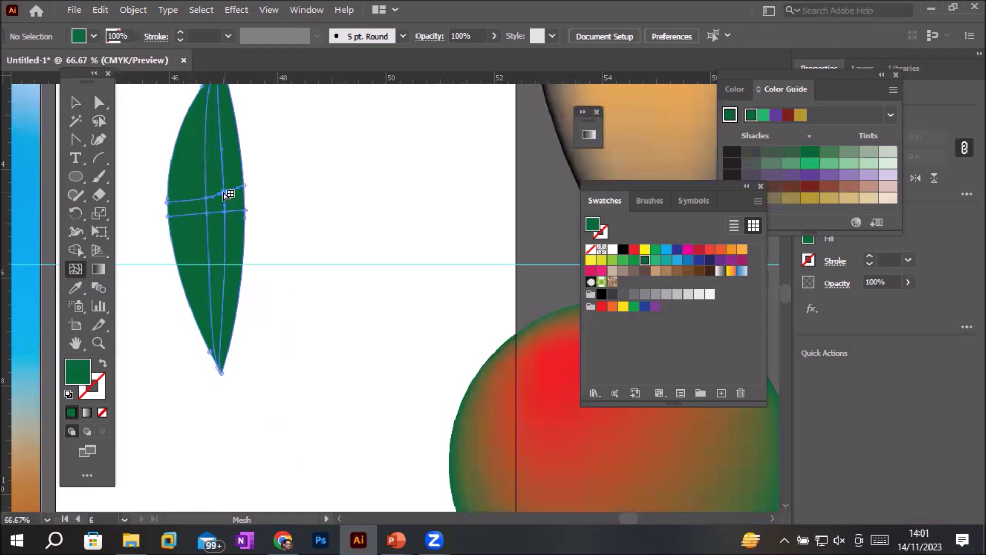
{"action": "left_click", "coordinate": [194, 196]}
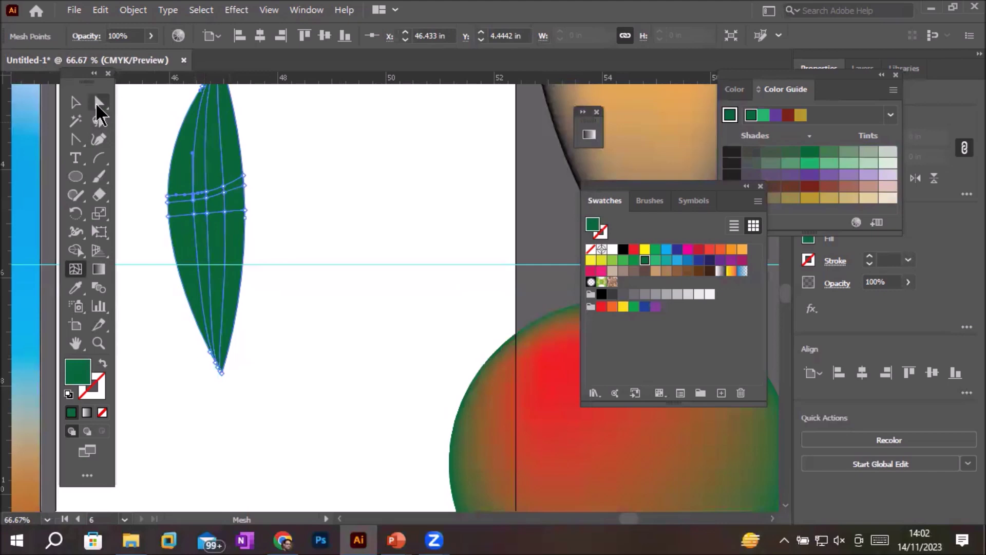
- Lasso the mesh points along the leaf's centre line, colour them white as a highlight, and deselect the leaf
{"action": "left_click", "coordinate": [98, 105]}
{"action": "left_click_drag", "start_coordinate": [213, 159], "coordinate": [205, 178]}
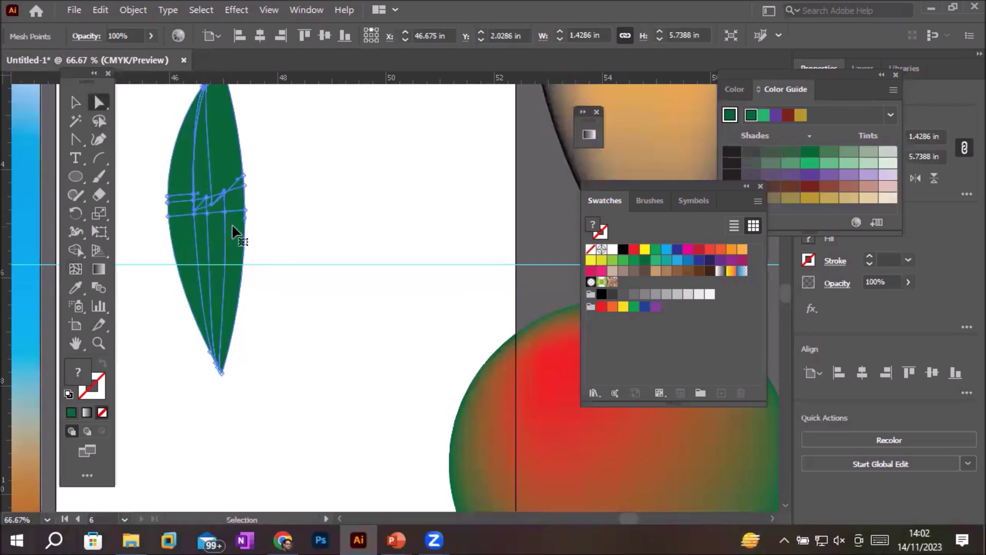
{"action": "scroll", "coordinate": [232, 227], "scroll_direction": "up", "scroll_amount": 1}
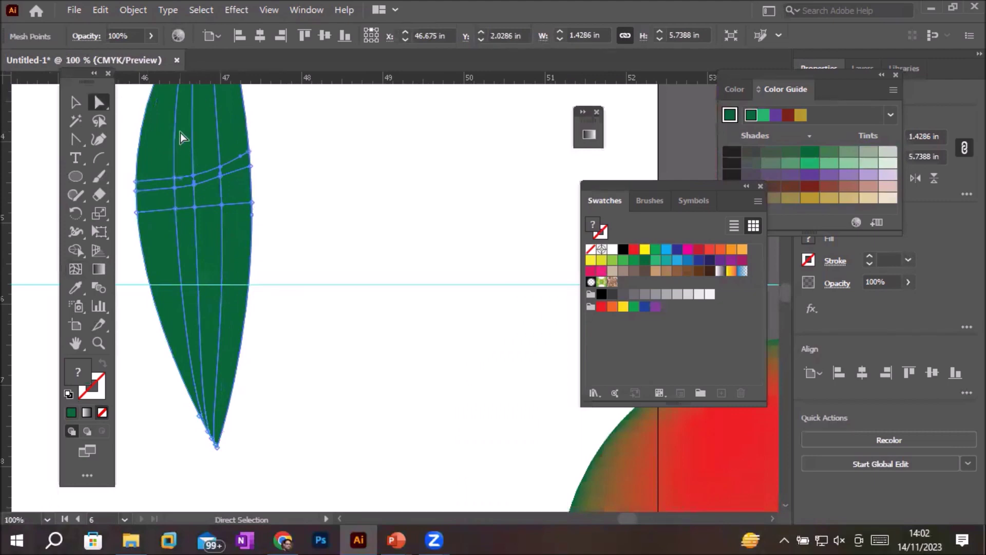
{"action": "left_click", "coordinate": [100, 120]}
{"action": "mouse_move", "coordinate": [204, 152]}
{"action": "left_mouse_down"}
{"action": "mouse_move", "coordinate": [181, 173]}
{"action": "mouse_move", "coordinate": [197, 245]}
{"action": "mouse_move", "coordinate": [208, 221]}
{"action": "mouse_move", "coordinate": [206, 155]}
{"action": "left_mouse_up"}
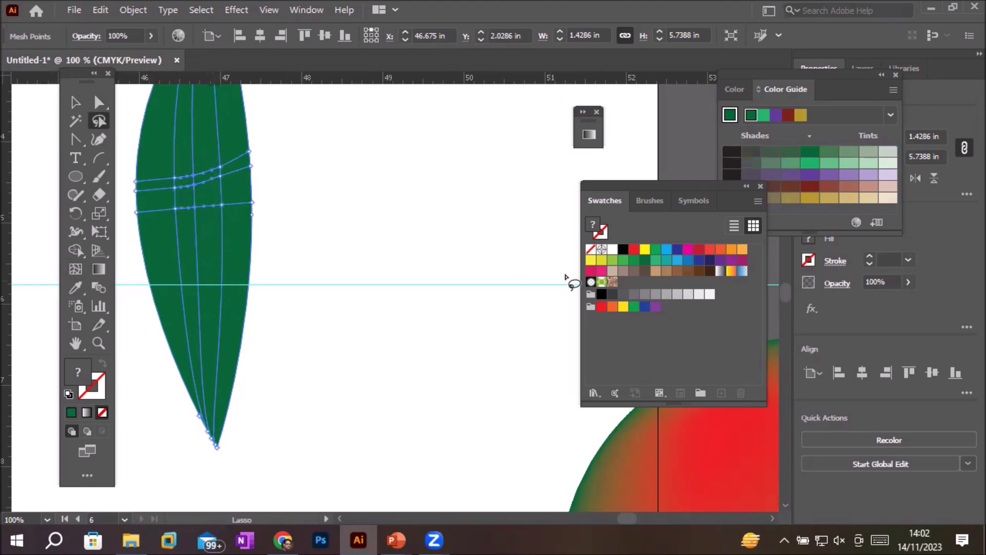
{"action": "left_click", "coordinate": [611, 250]}
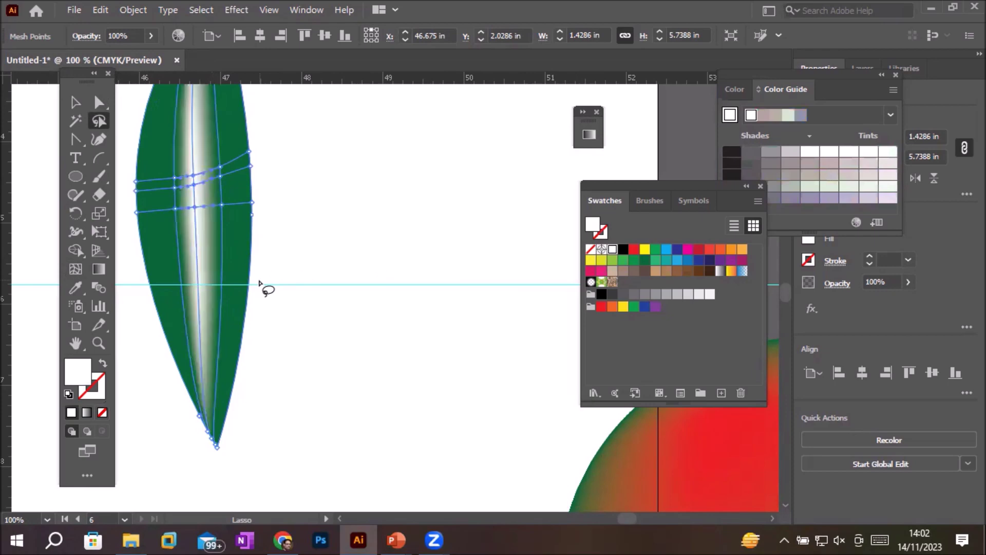
{"action": "scroll", "coordinate": [264, 286], "scroll_direction": "down", "scroll_amount": 3}
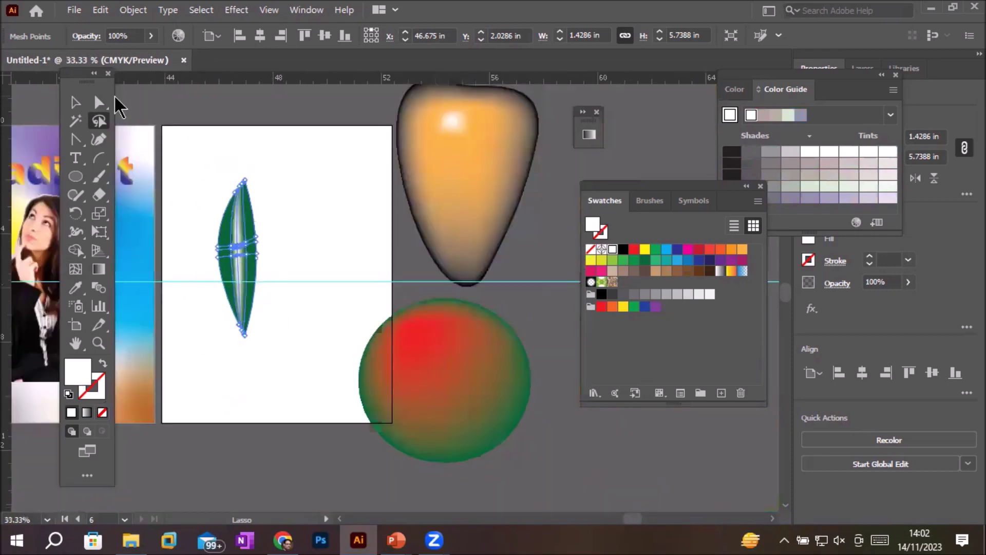
{"action": "left_click", "coordinate": [76, 102]}
{"action": "left_click", "coordinate": [313, 216]}
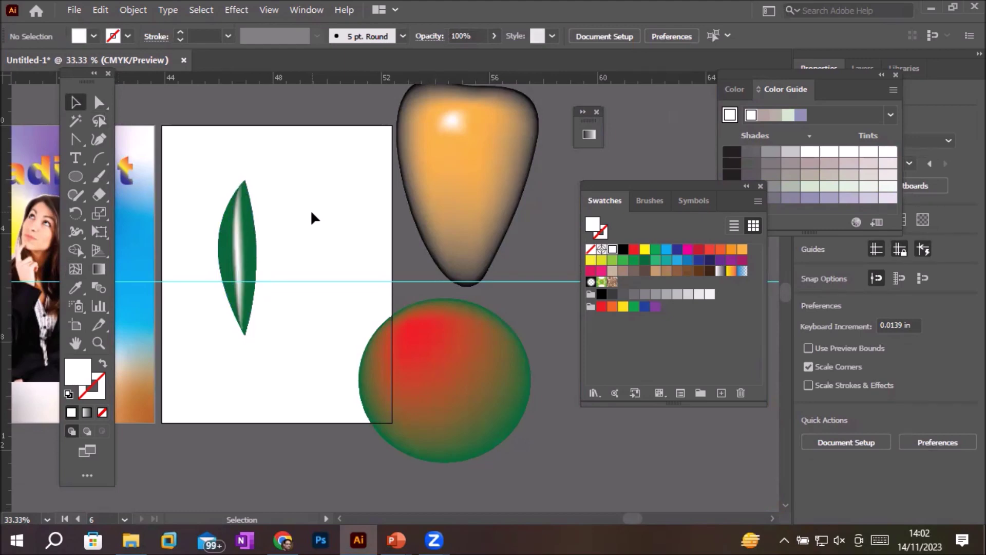
- Try to move the orange shape towards the leaf with the Direct Selection tool, then undo the move
{"action": "scroll", "coordinate": [368, 241], "scroll_direction": "down", "scroll_amount": 2}
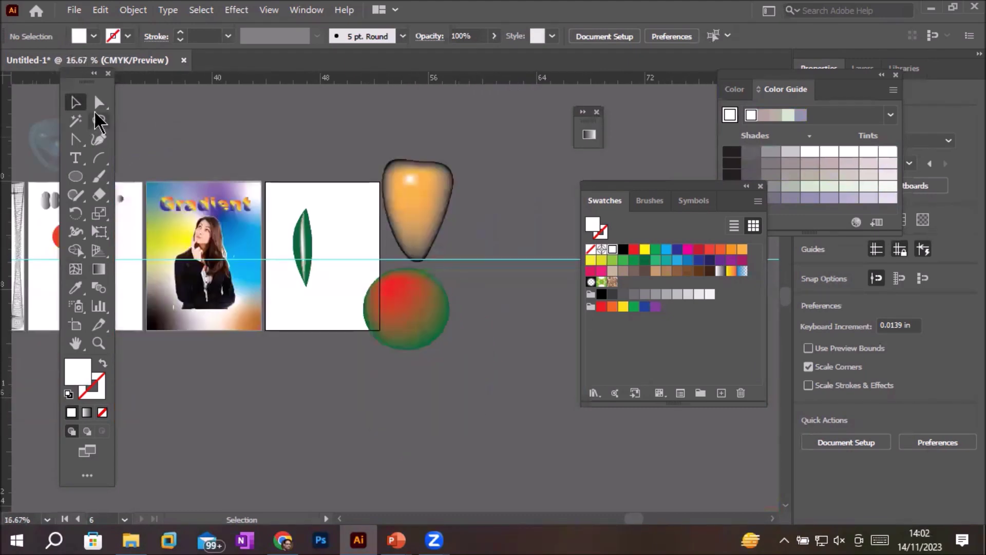
{"action": "left_click", "coordinate": [99, 103]}
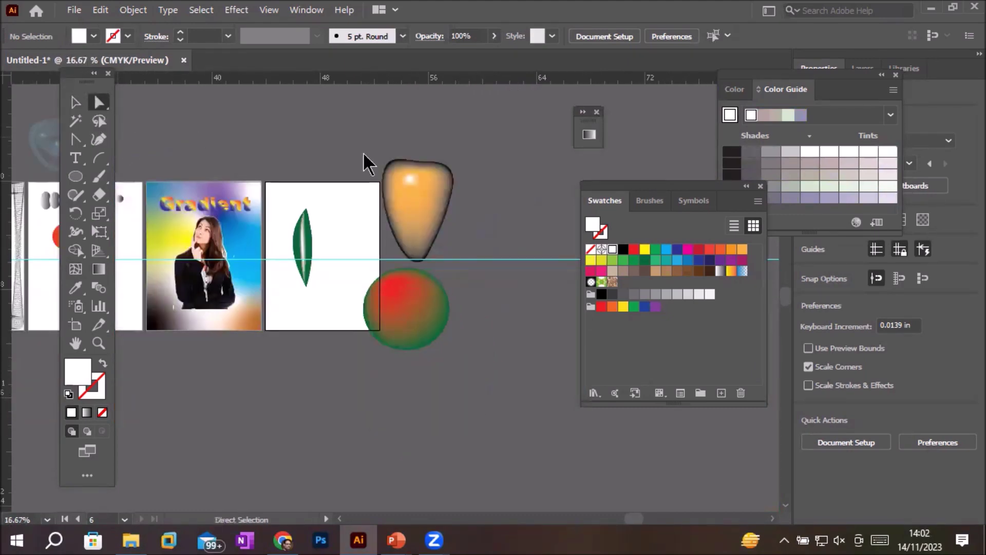
{"action": "left_click", "coordinate": [411, 193]}
{"action": "left_click_drag", "start_coordinate": [411, 191], "coordinate": [312, 283]}
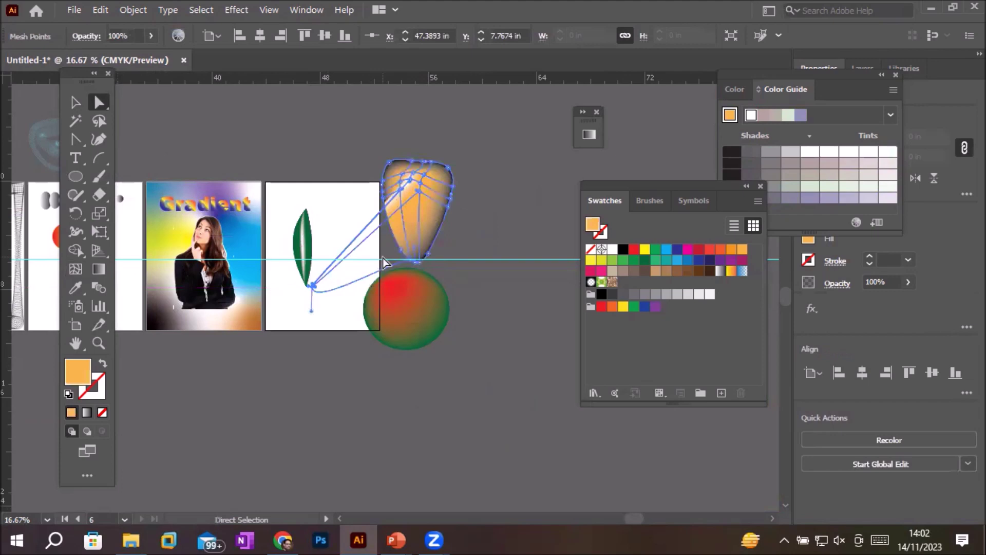
{"action": "key", "text": "ctrl+z"}
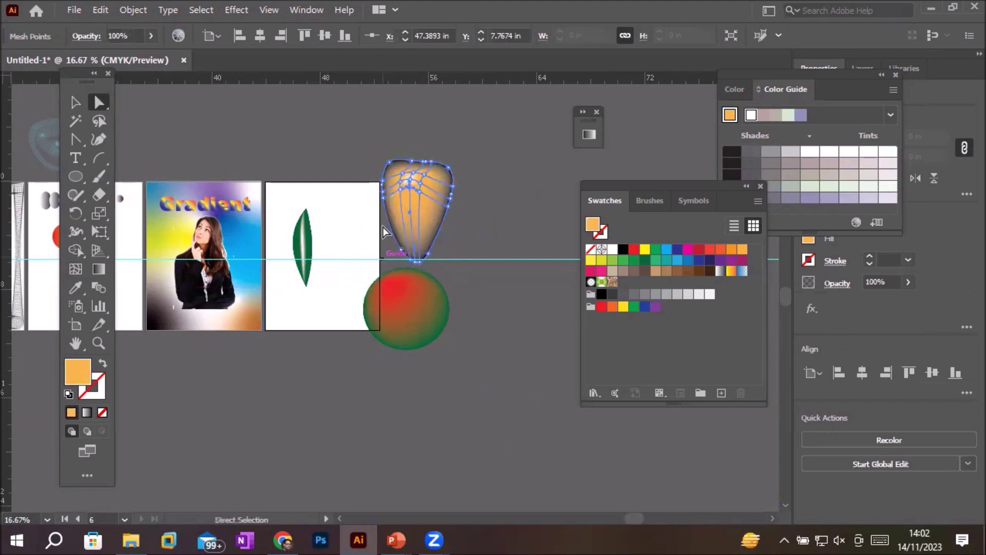
- Move the whole orange mesh shape onto the artboard behind the lower half of the green leaf
{"action": "left_click", "coordinate": [78, 103]}
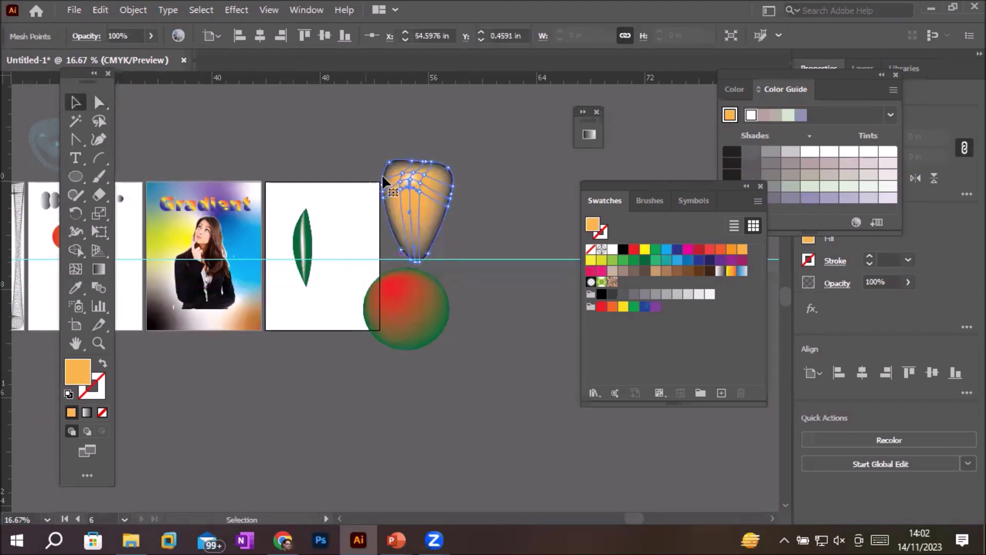
{"action": "left_click", "coordinate": [479, 159]}
{"action": "left_click_drag", "start_coordinate": [417, 209], "coordinate": [314, 288]}
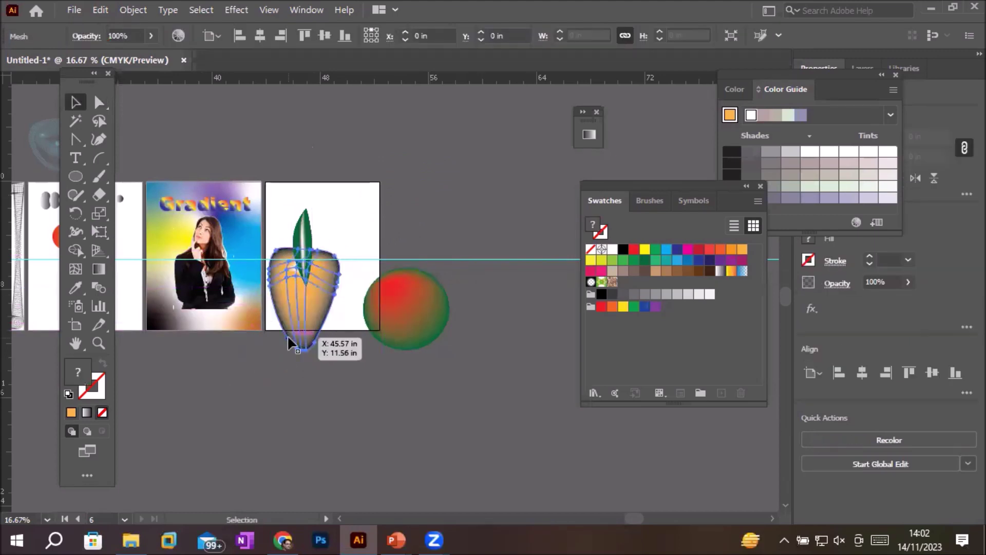
{"action": "scroll", "coordinate": [292, 337], "scroll_direction": "up", "scroll_amount": 2}
{"action": "scroll", "coordinate": [371, 119], "scroll_direction": "down", "scroll_amount": 1}
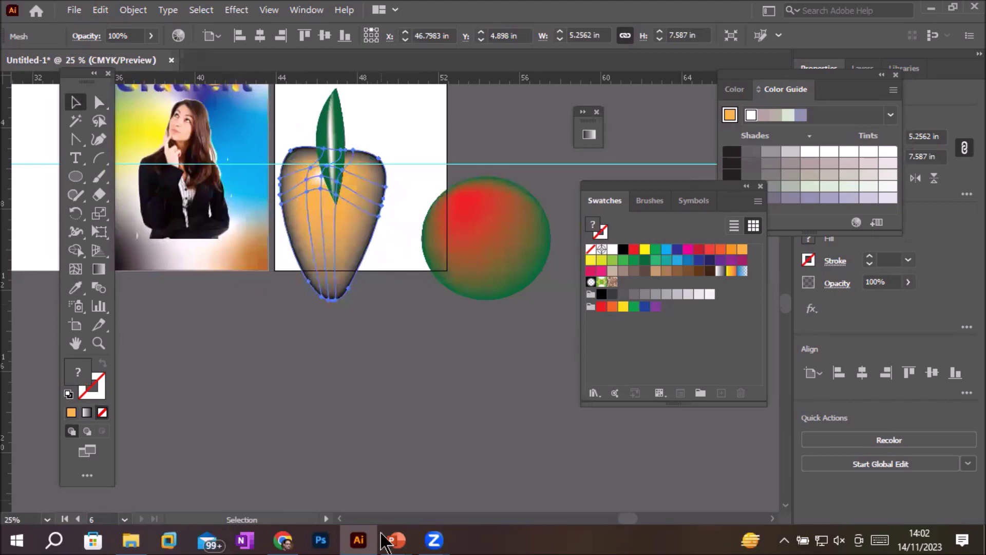
- Switch to the "1- Introduction to Illustrator" presentation in PowerPoint and review the Mesh Tool slide
{"action": "mouse_move", "coordinate": [393, 540]}
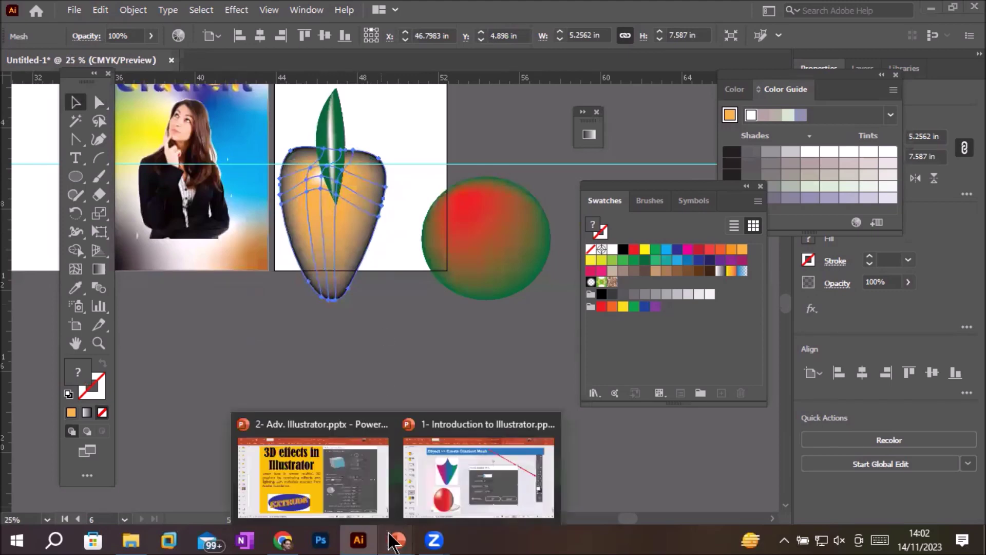
{"action": "left_click", "coordinate": [474, 482]}
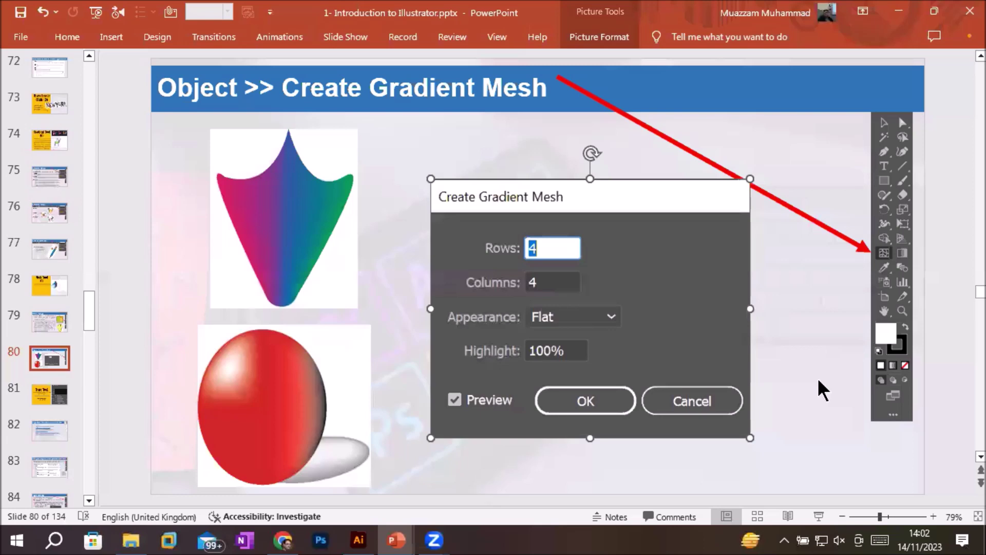
{"action": "scroll", "coordinate": [817, 377], "scroll_direction": "up", "scroll_amount": 1}
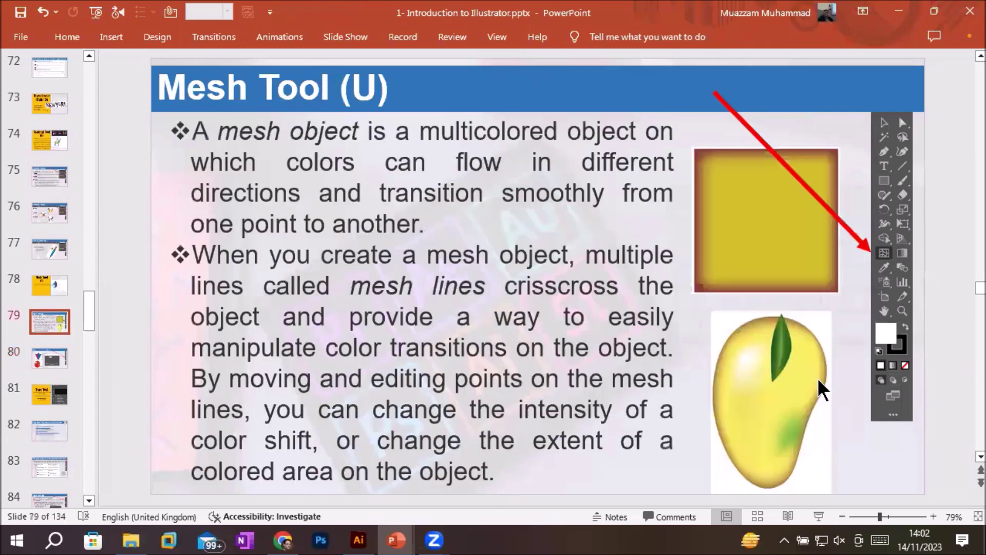